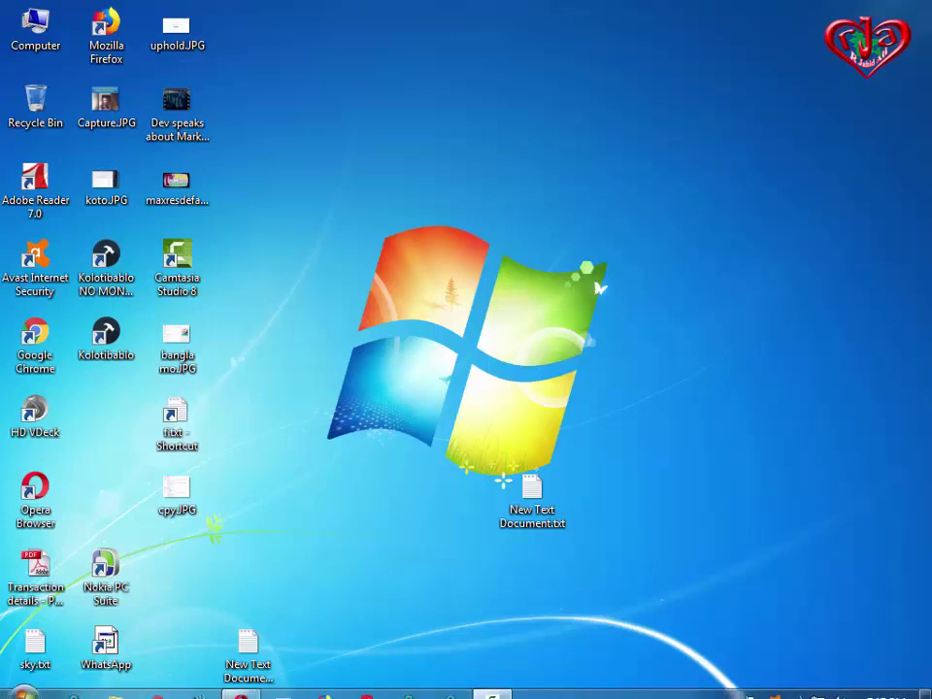
Trash the Pinterest email in the first Gmail inbox, leaving 24 messages, and open a new tab
click(241, 685)
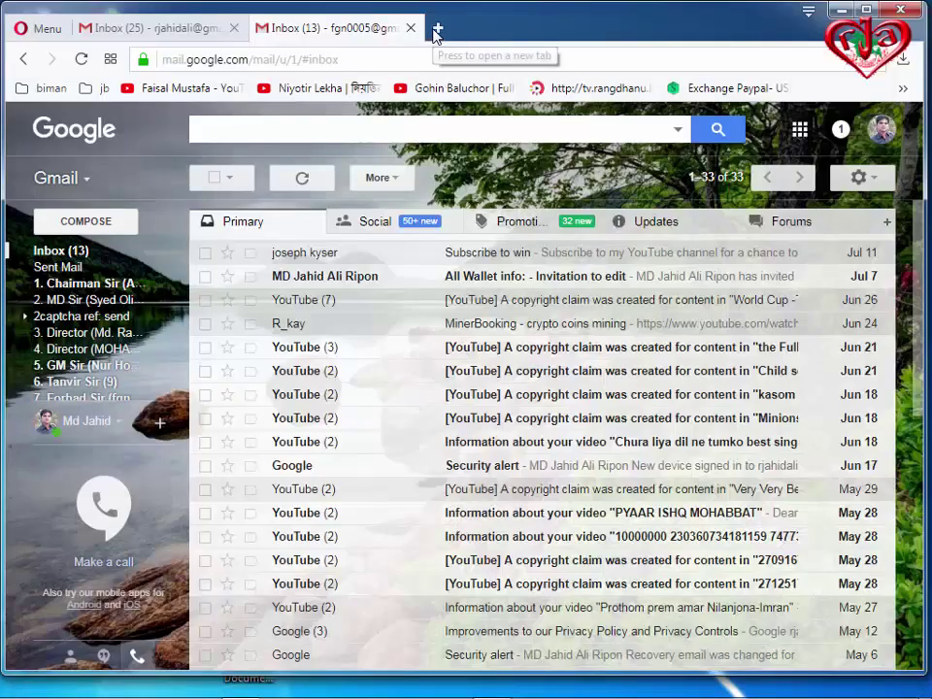
click(195, 36)
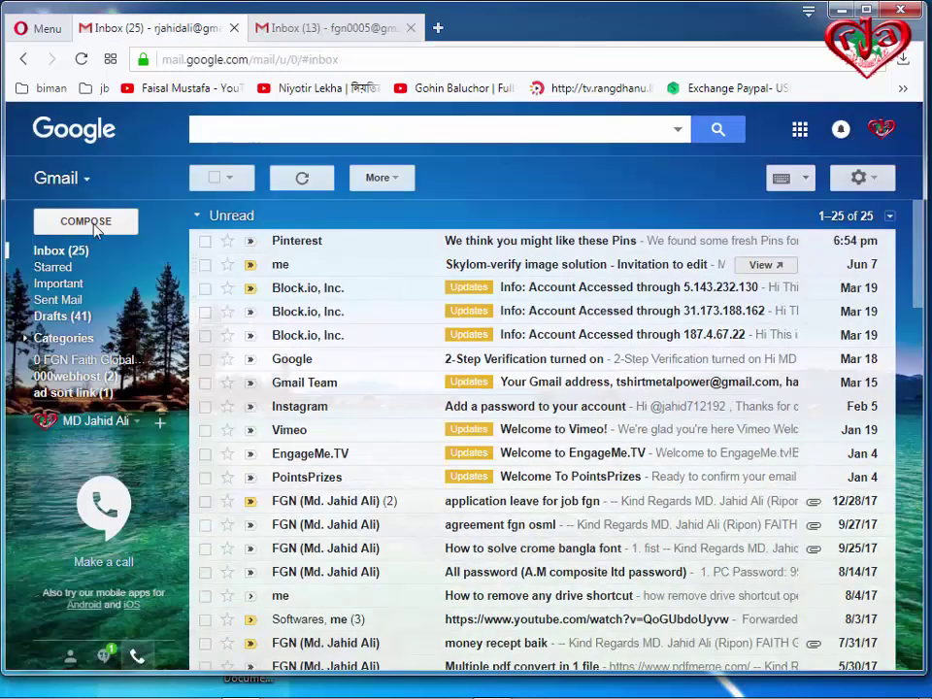
click(205, 241)
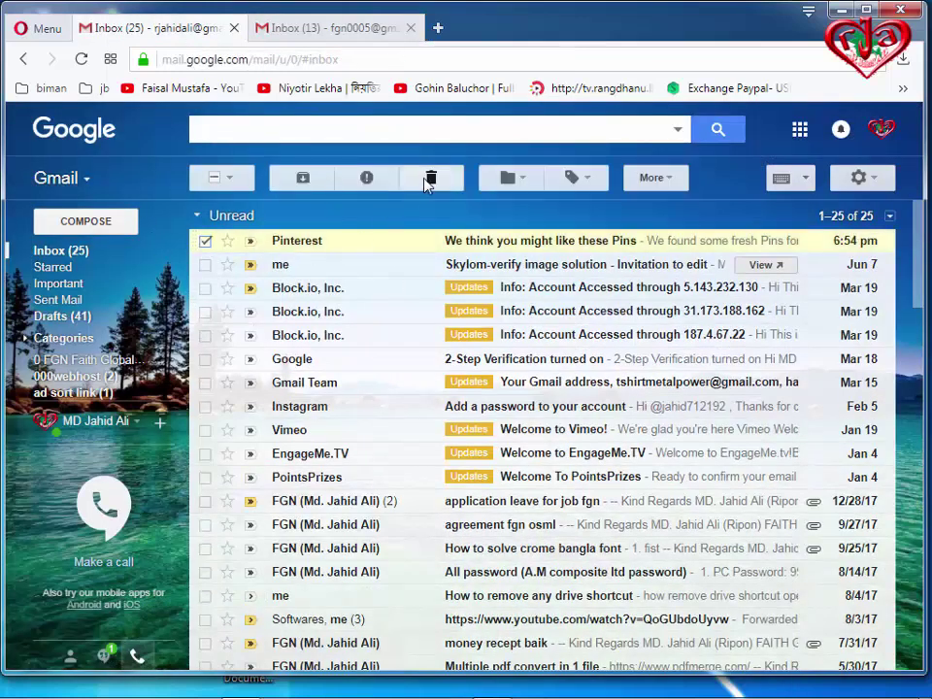
click(430, 177)
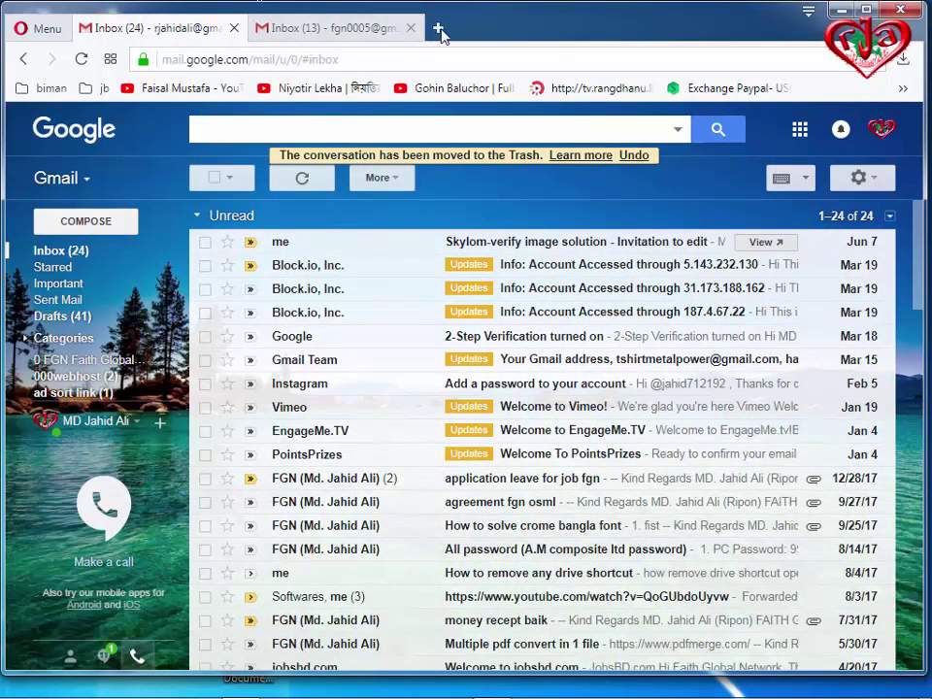
key(ctrl+t)
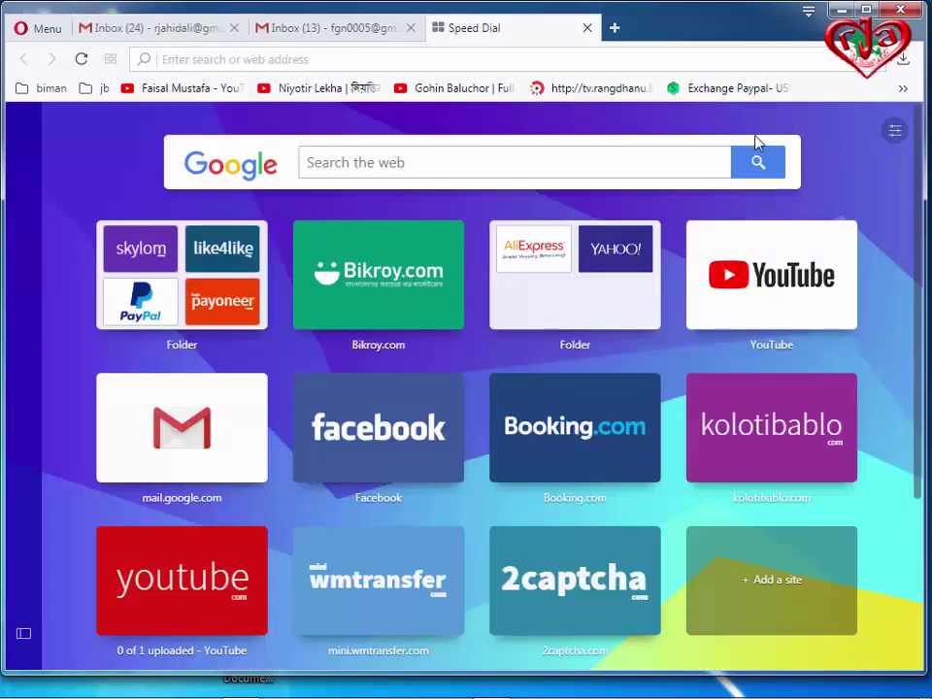
Show the Windows desktop and refresh it several times
key(super+d)
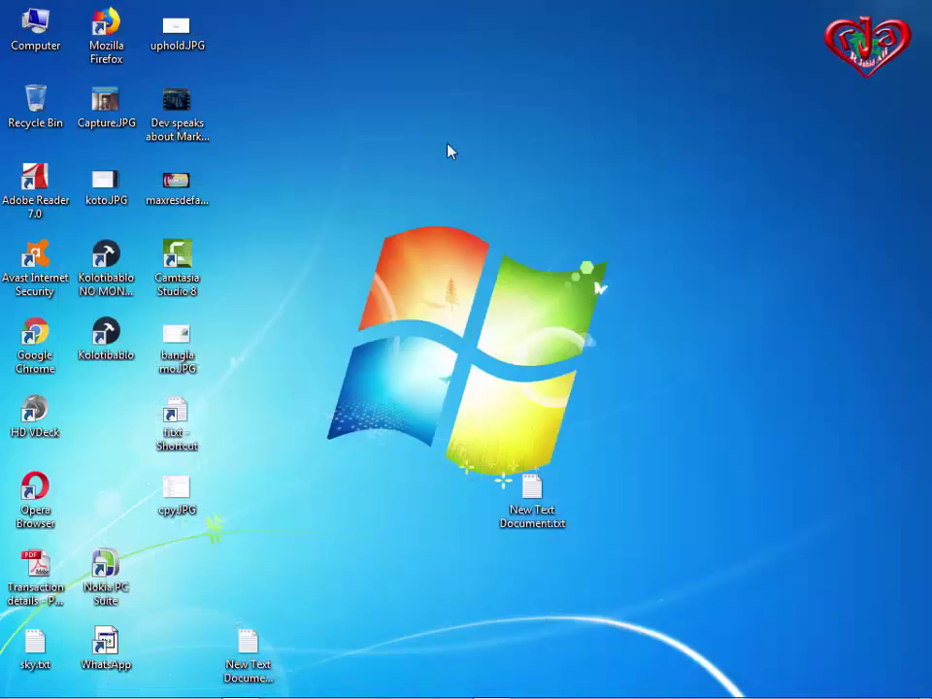
right_click(449, 132)
click(524, 183)
right_click(436, 126)
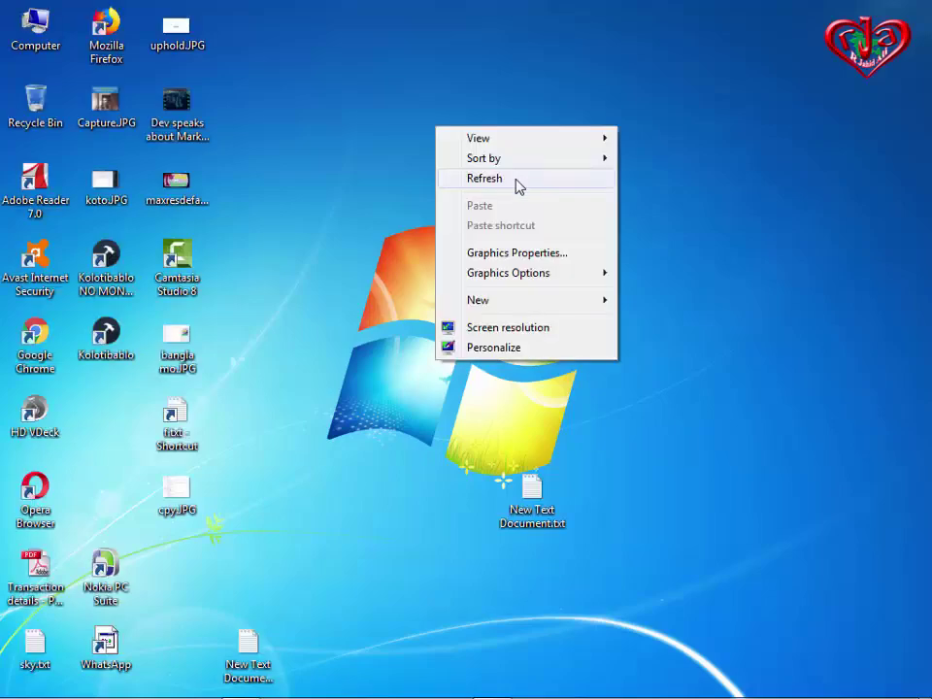
click(516, 180)
right_click(489, 131)
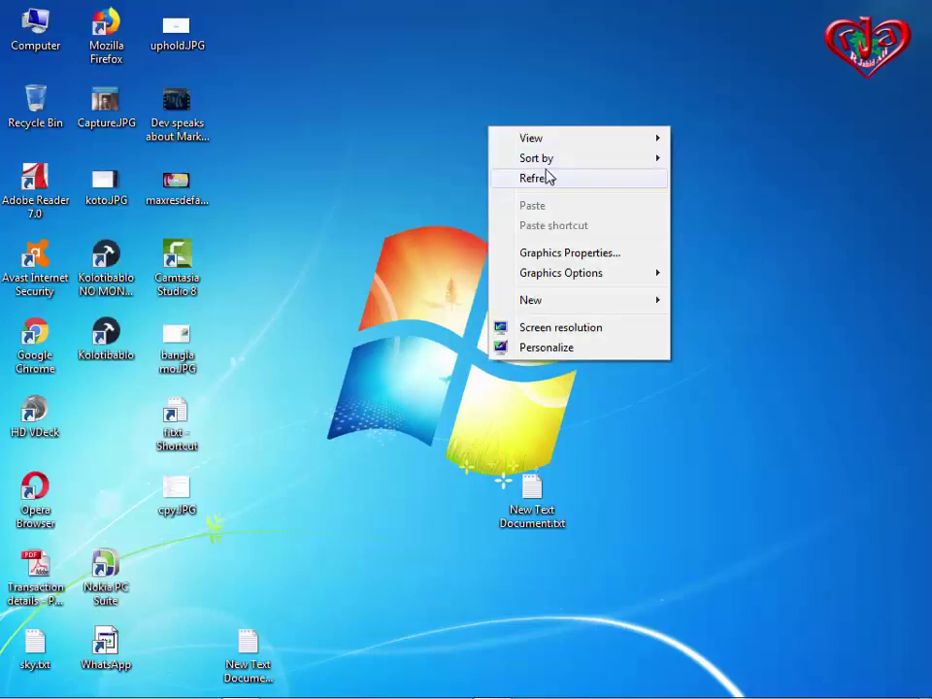
click(544, 179)
right_click(496, 141)
click(543, 185)
right_click(434, 121)
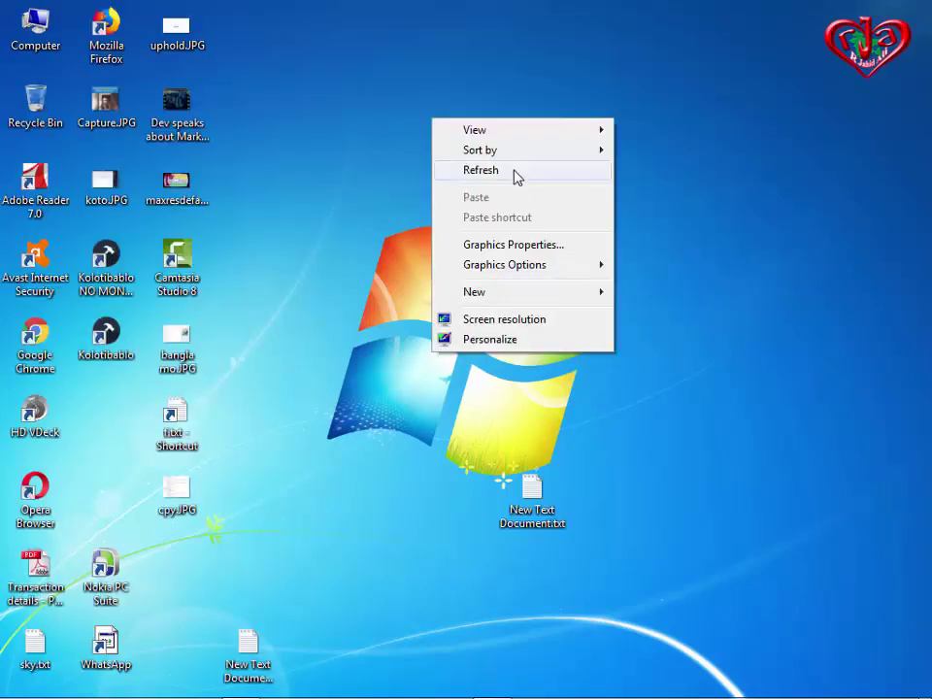
click(516, 172)
right_click(427, 123)
click(493, 177)
Create a new text document on the desktop, keeping the default name New Text Document (3).txt
right_click(400, 132)
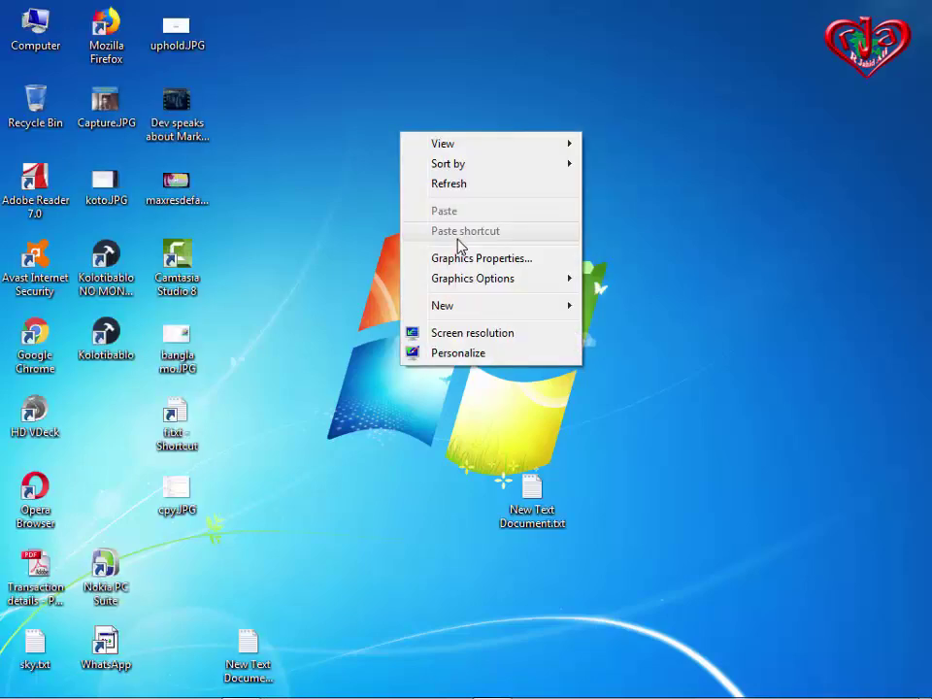
mouse_move(462, 309)
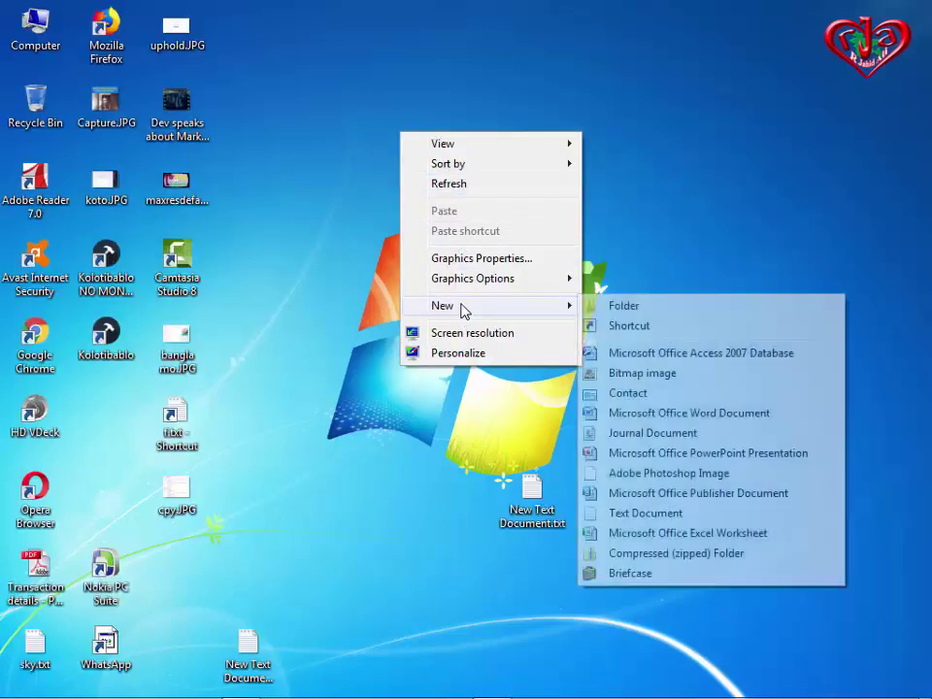
click(687, 517)
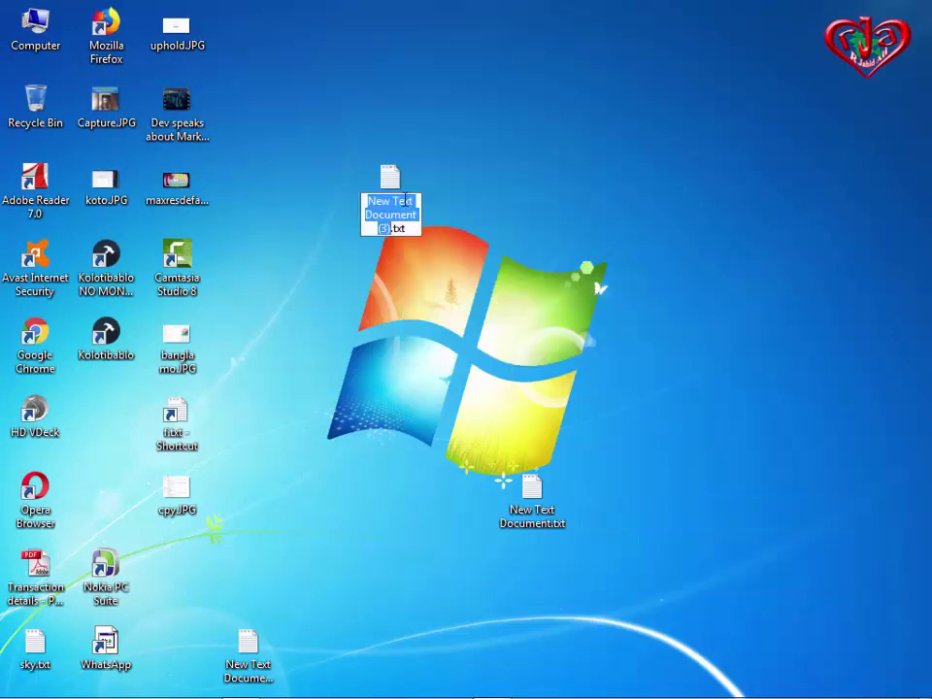
click(388, 181)
Open New Text Document (3).txt, paste the robikex.com referral link and set its font size to 22
double_click(390, 185)
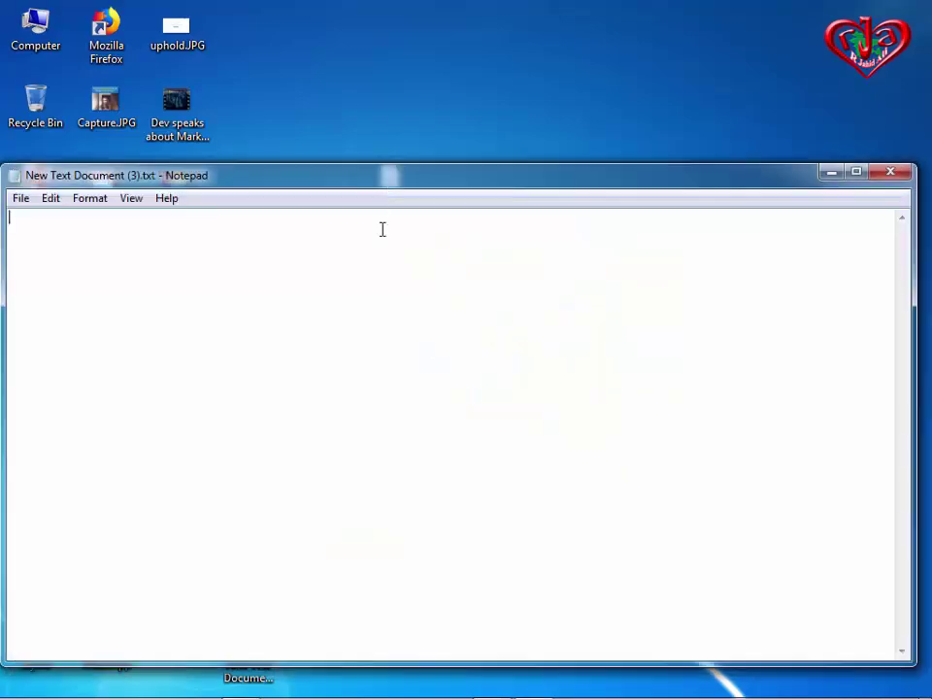
right_click(325, 242)
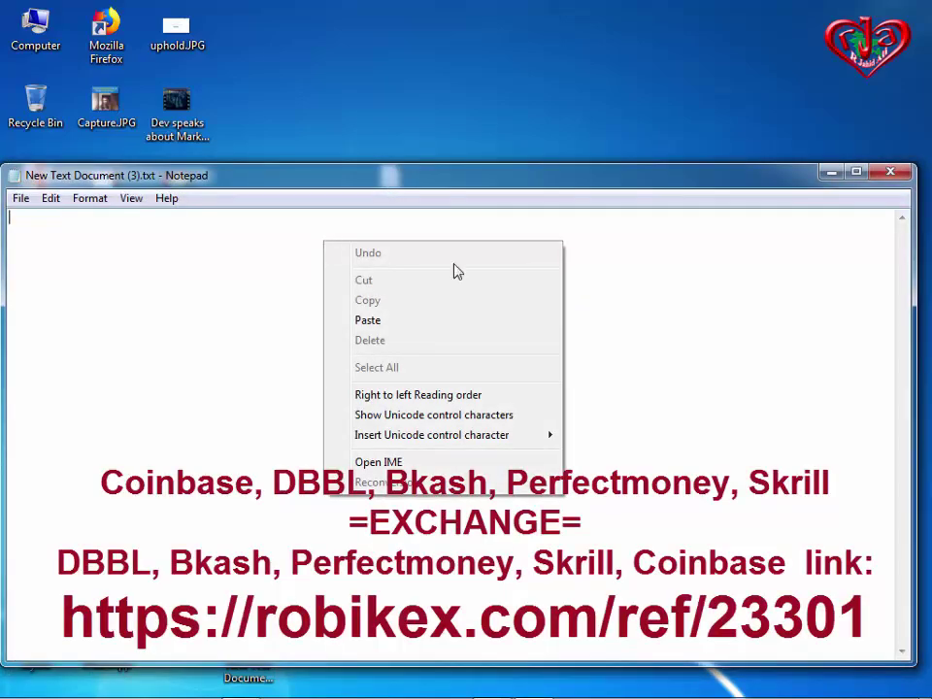
click(377, 329)
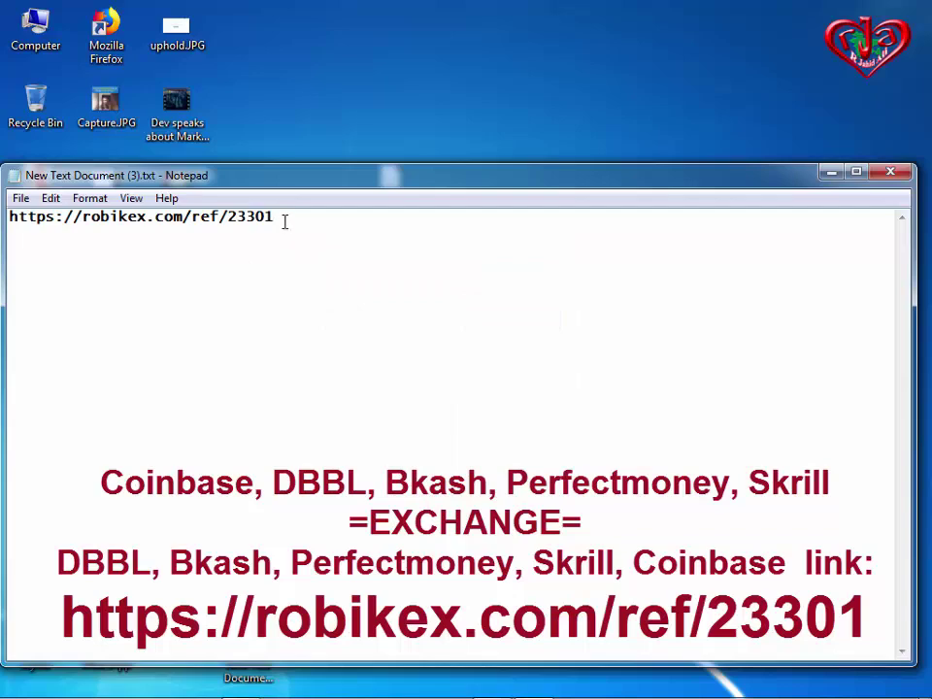
drag(284, 221, 3, 216)
click(88, 199)
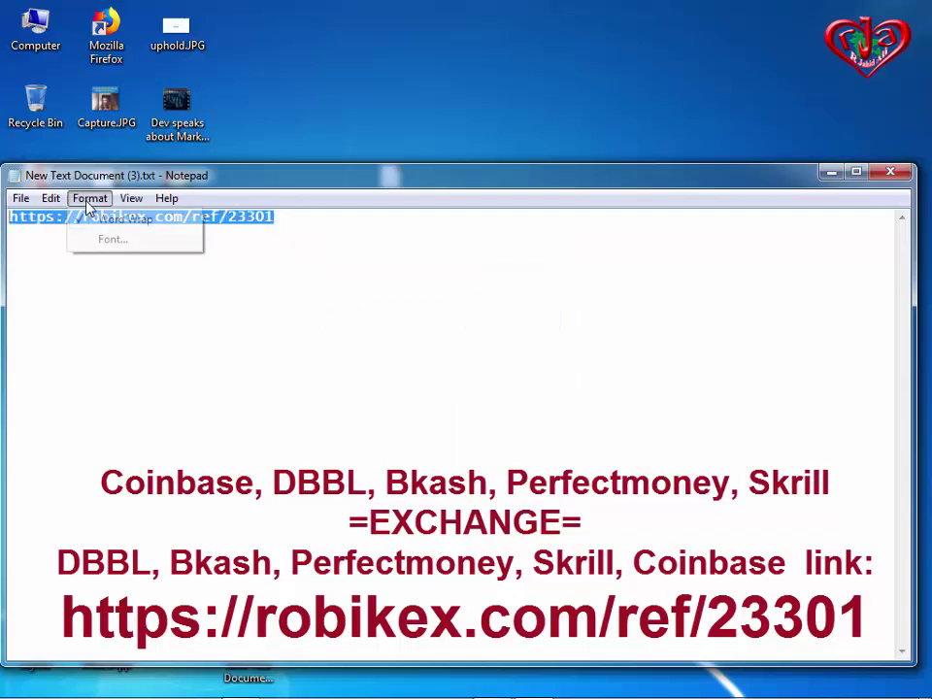
click(105, 239)
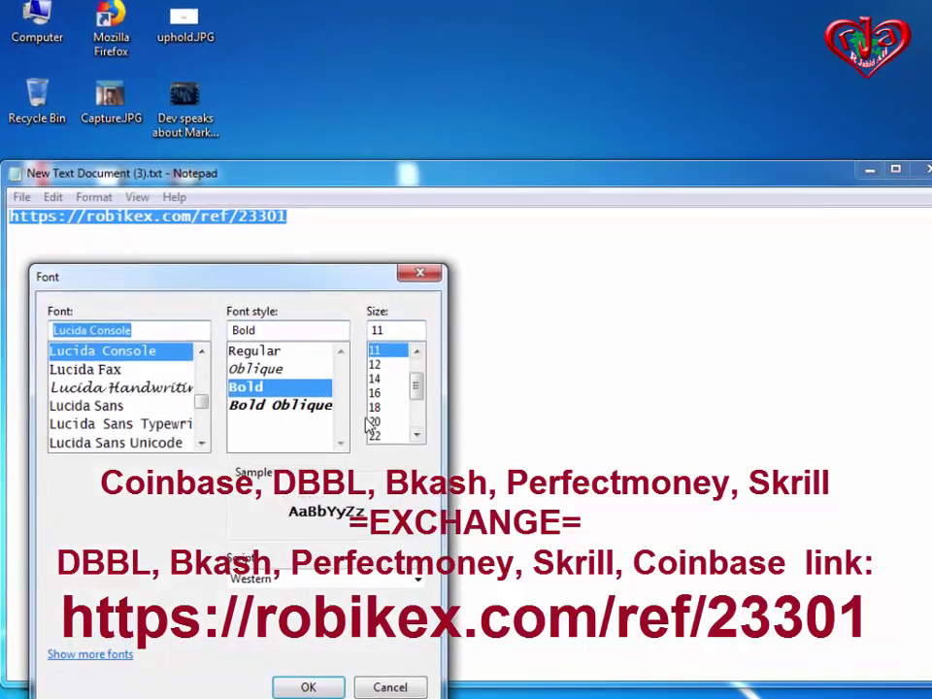
click(364, 430)
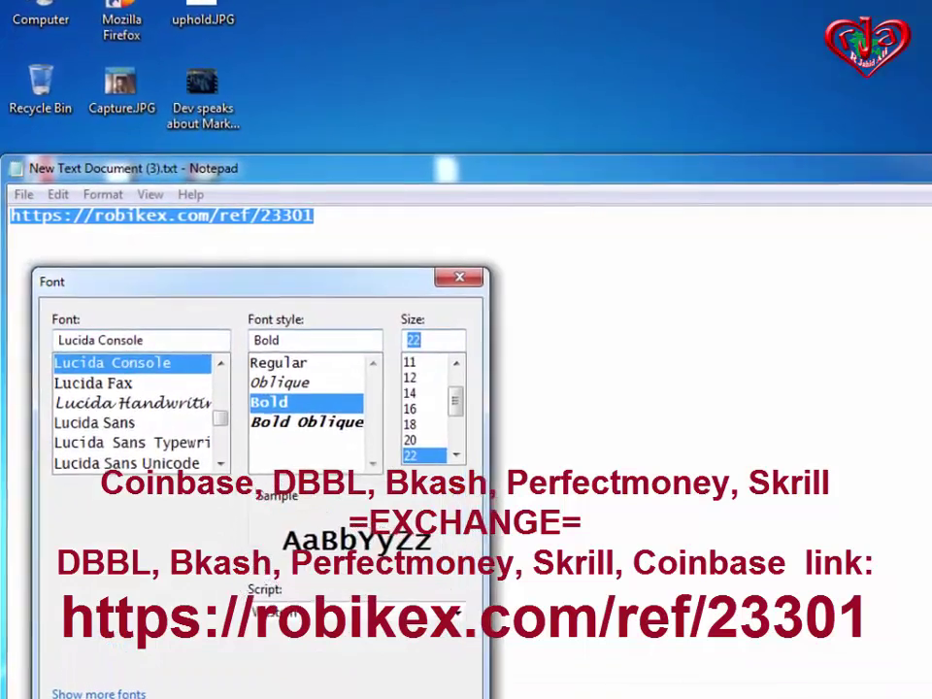
key(Return)
Insert blank lines above the link, then select and copy the whole link before returning to Opera
click(11, 219)
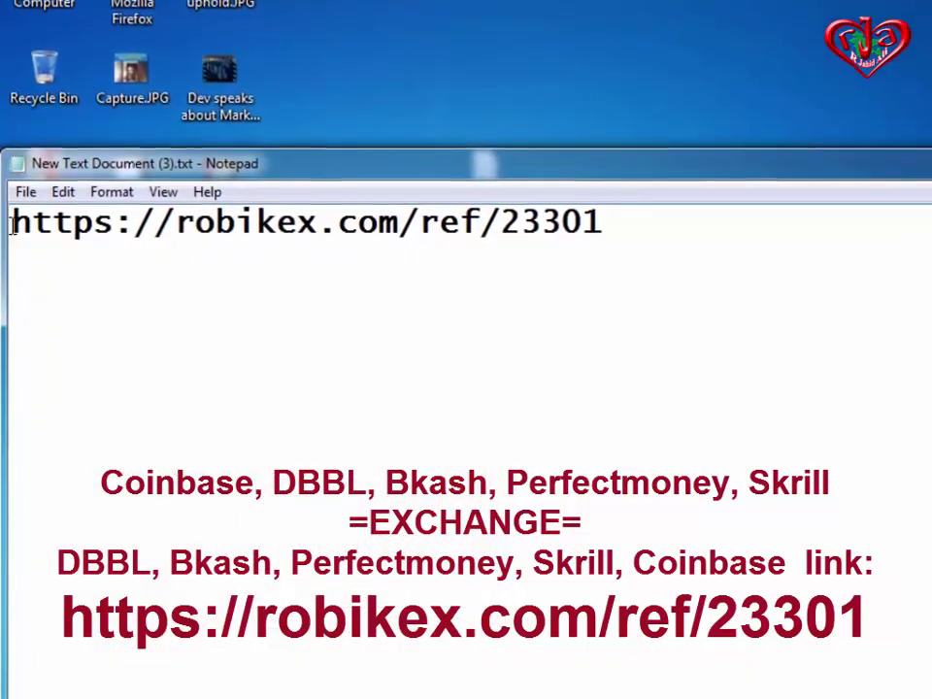
key(Return)
key(Return)
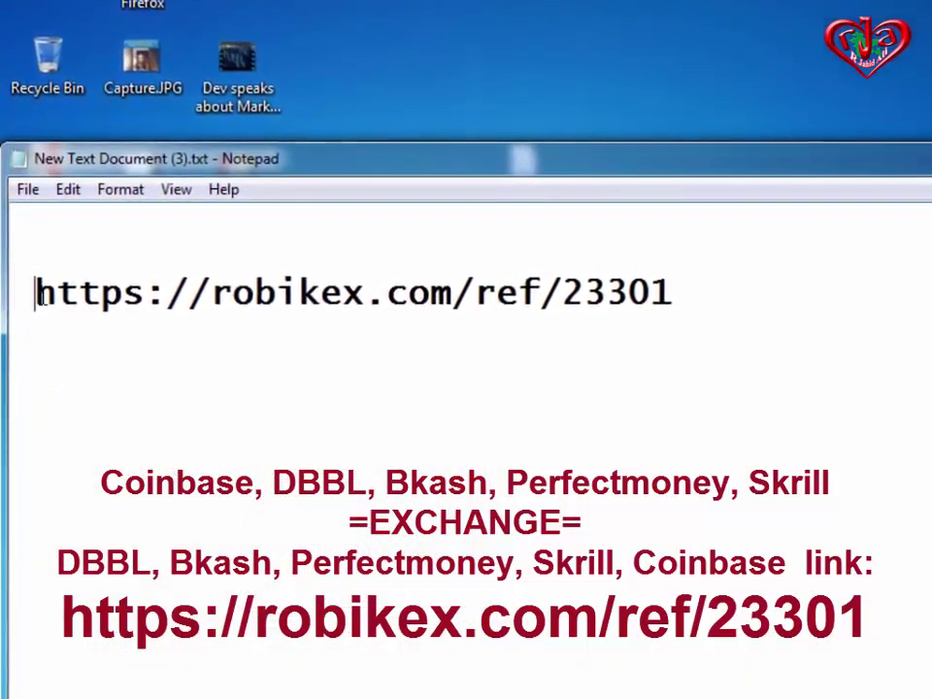
key(ctrl+a)
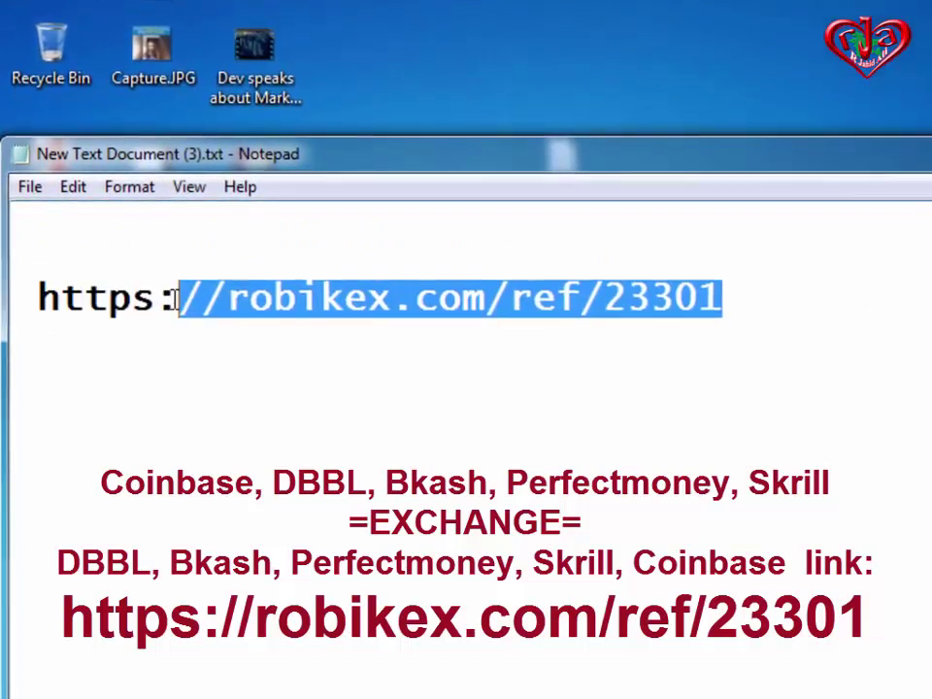
drag(714, 297, 13, 309)
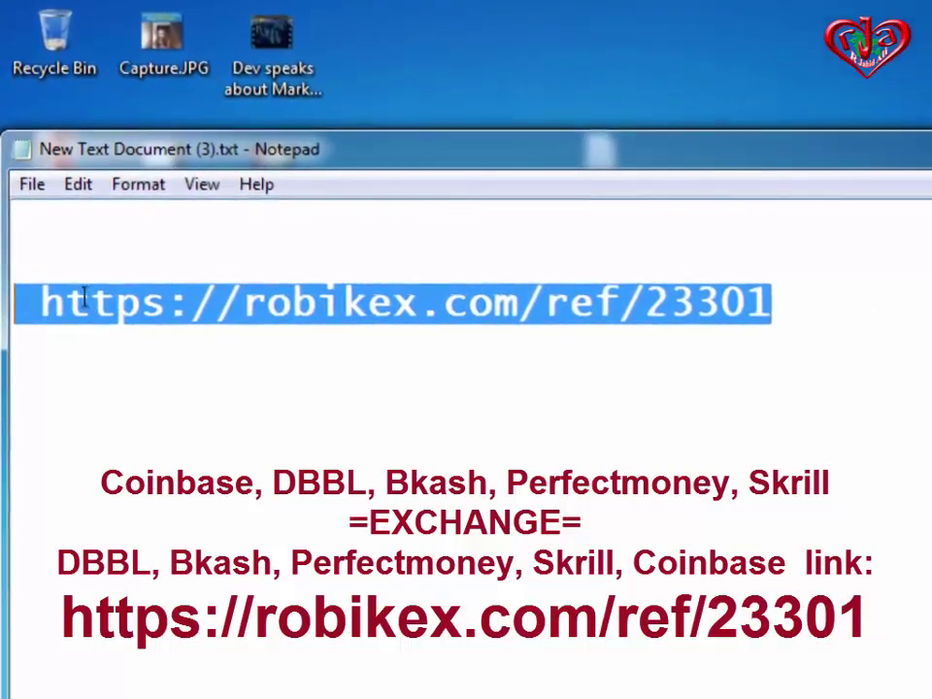
click(58, 302)
drag(41, 303, 248, 305)
drag(310, 308, 806, 368)
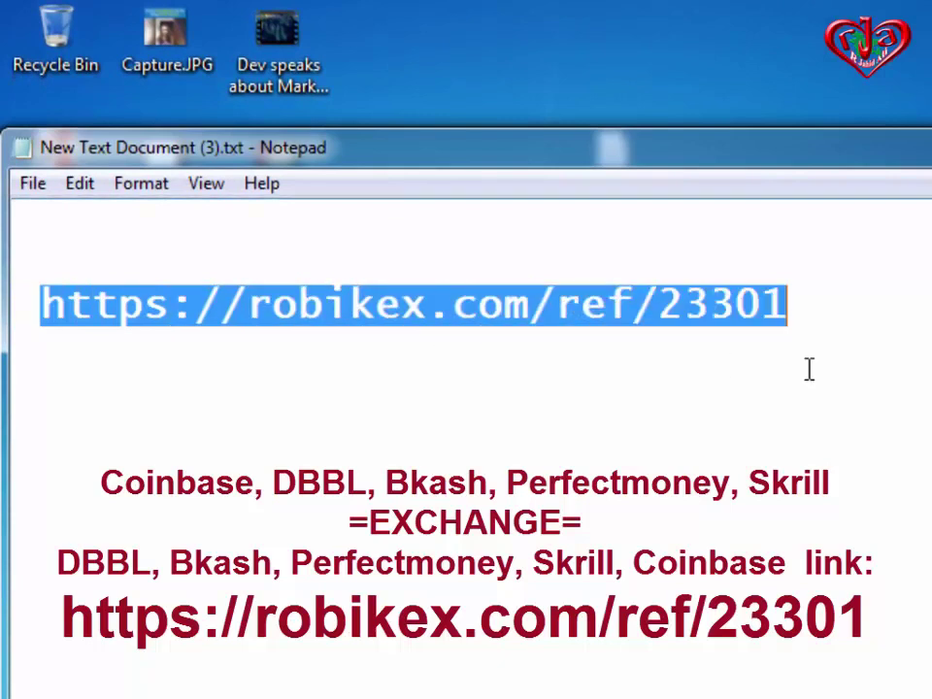
right_click(703, 307)
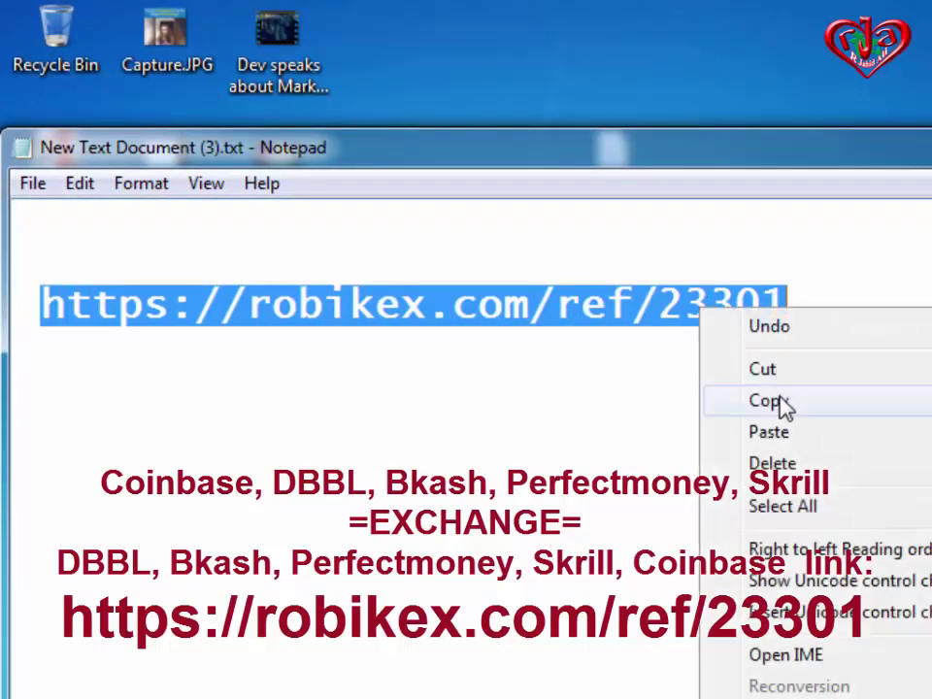
click(779, 400)
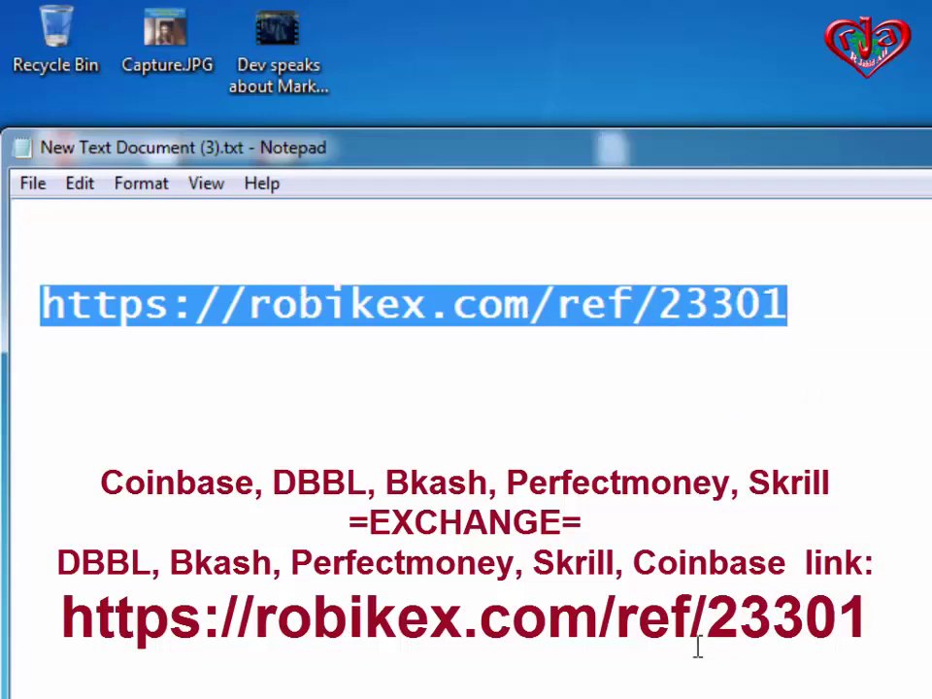
click(240, 683)
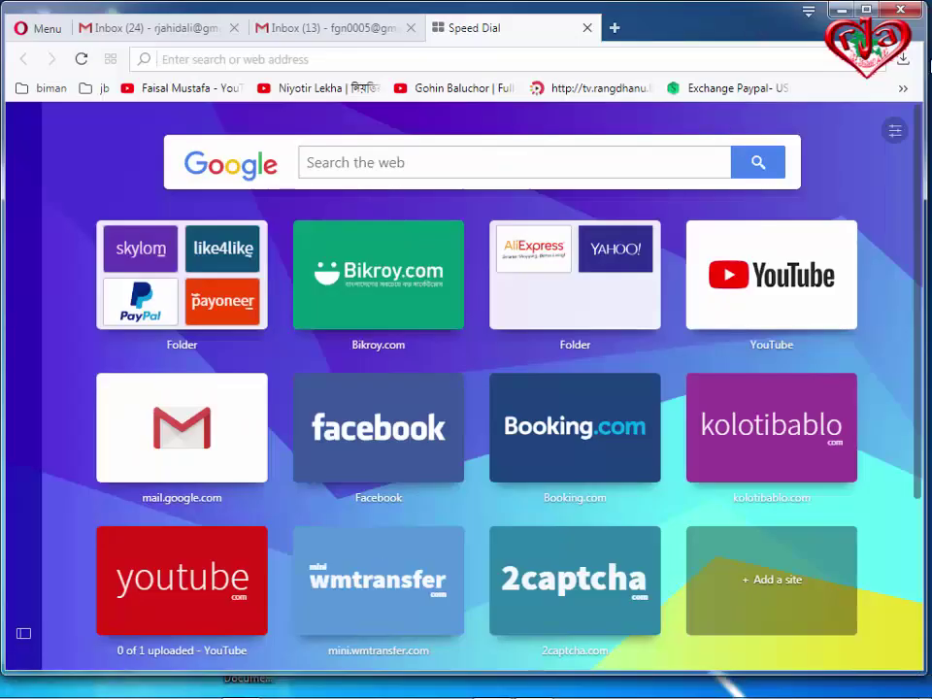
Open a new private window and paste-and-go the copied referral link to load robikex.com
click(39, 28)
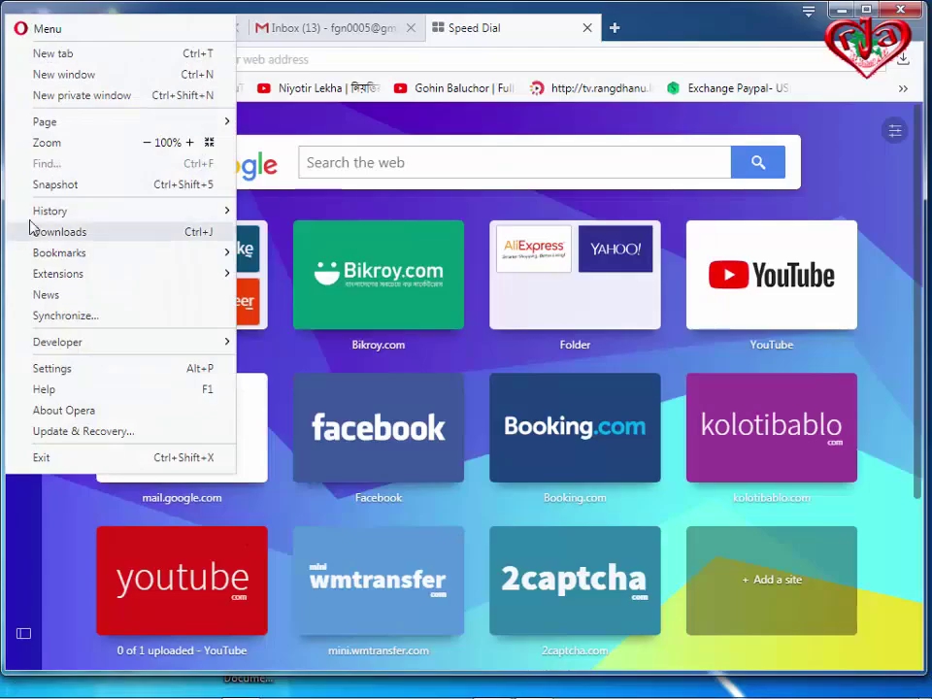
click(58, 96)
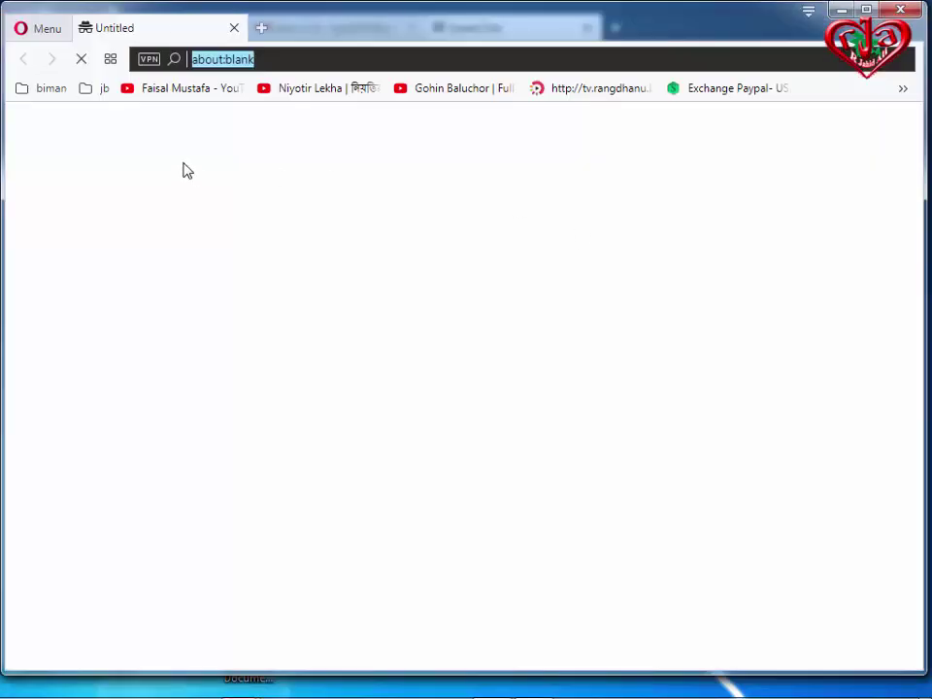
right_click(243, 63)
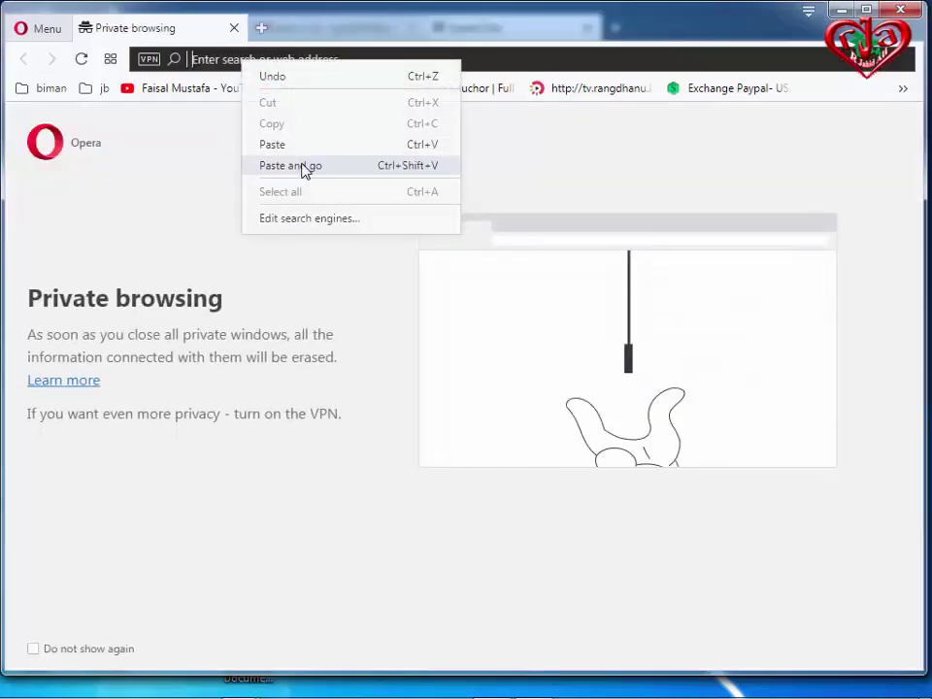
click(290, 166)
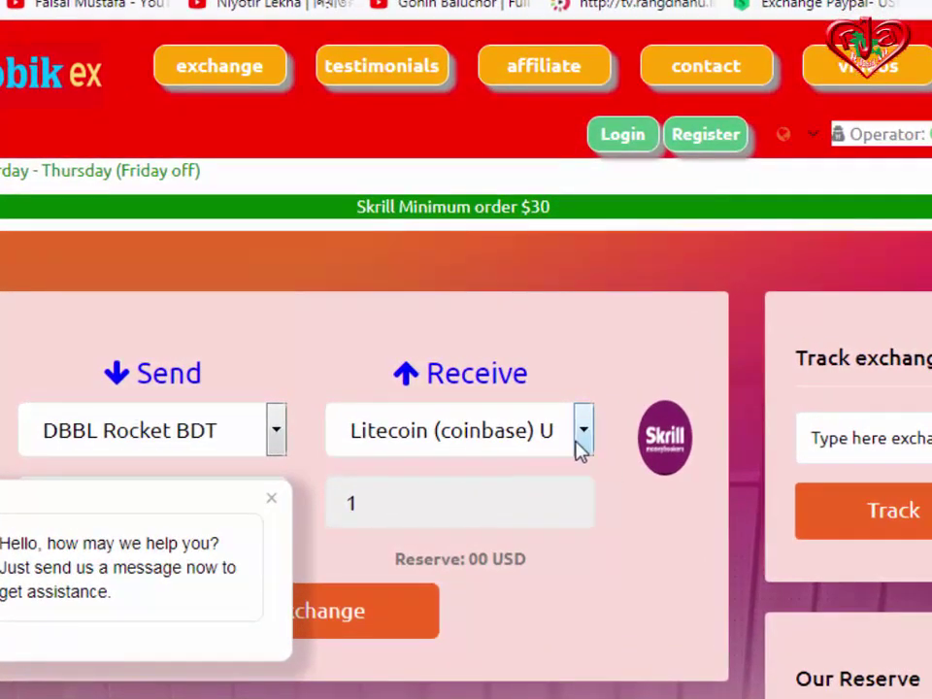
Set DBBL Rocket BDT to Litecoin (coinbase) USD, dismiss the chat popup, and select the 90 BDT amount
click(582, 441)
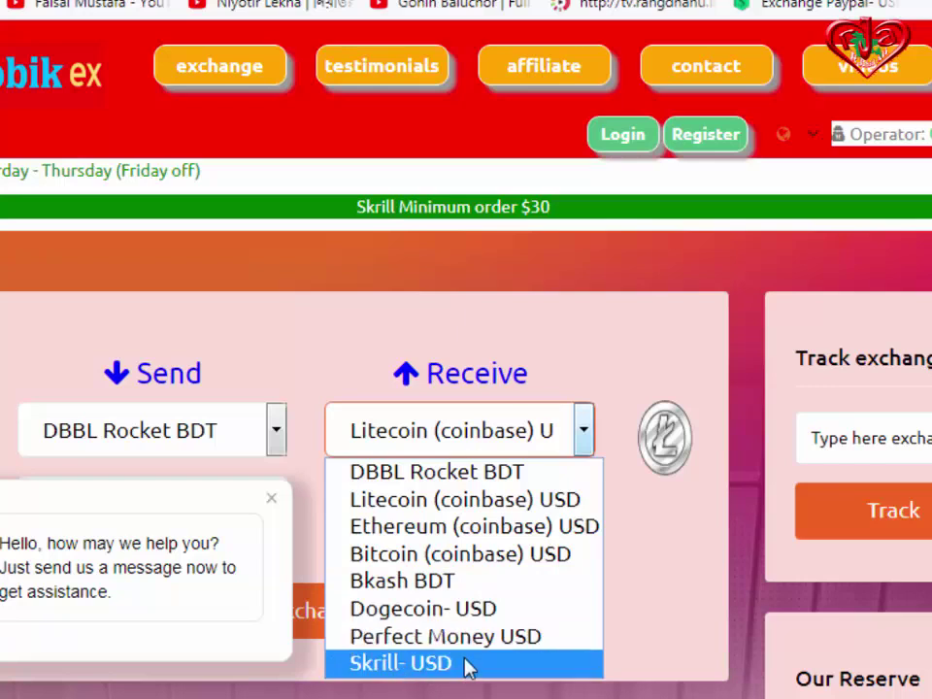
click(275, 430)
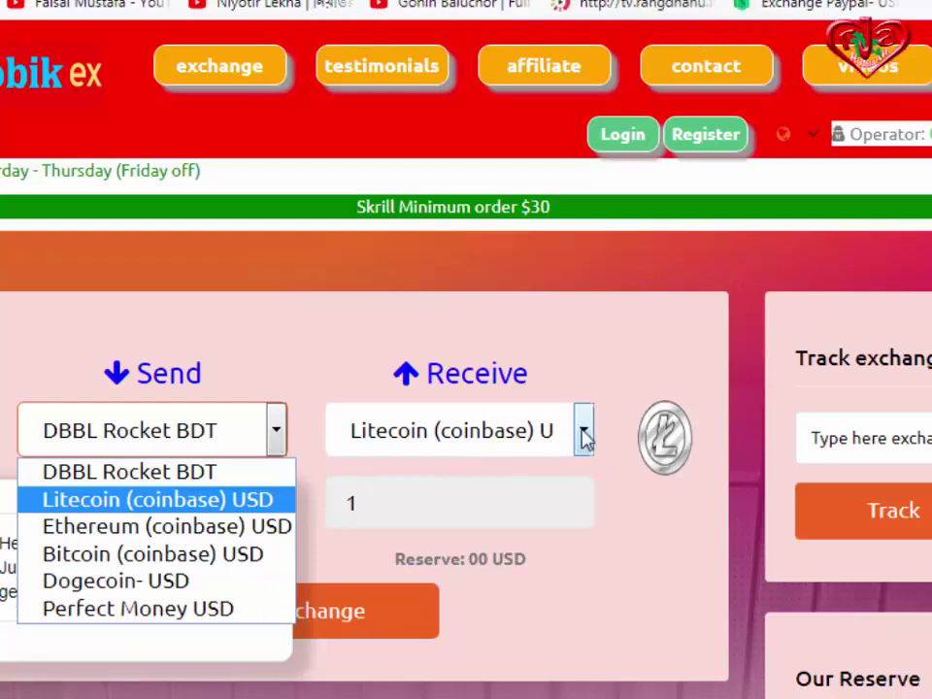
click(636, 528)
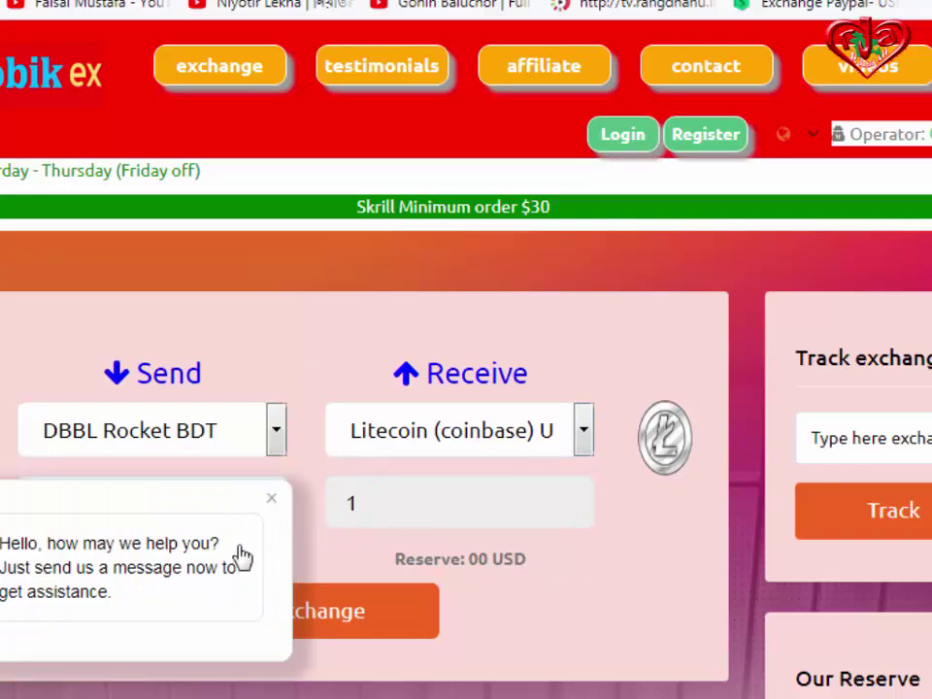
click(272, 499)
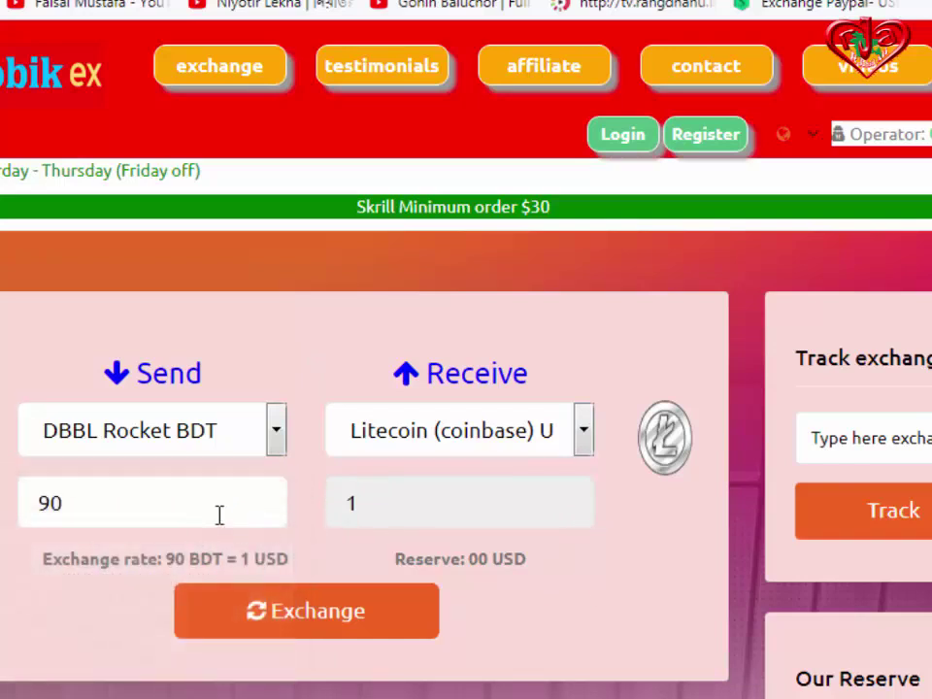
drag(122, 503, 36, 503)
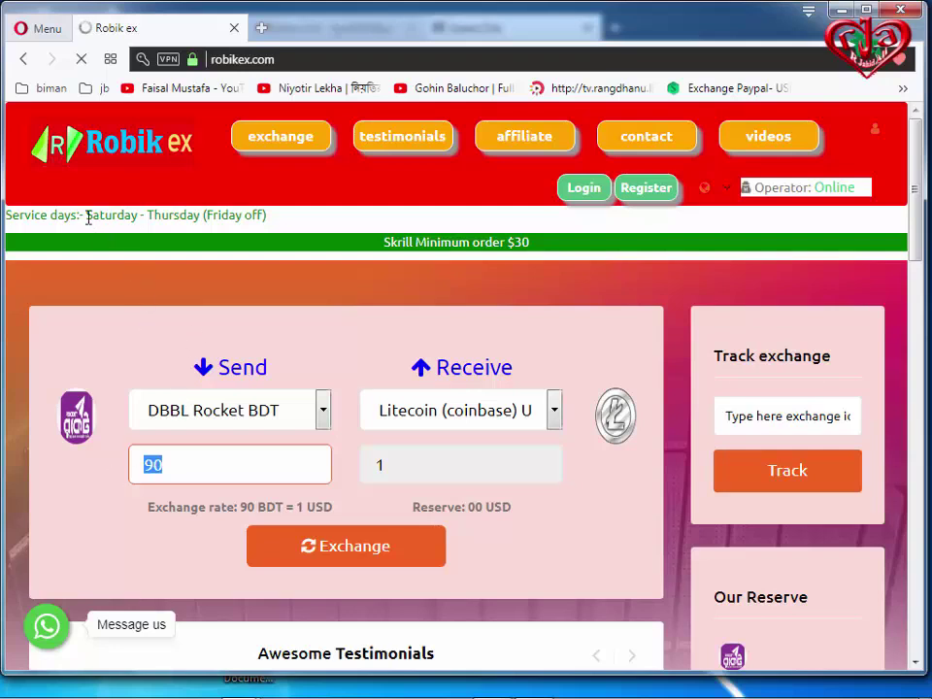
drag(87, 214, 274, 214)
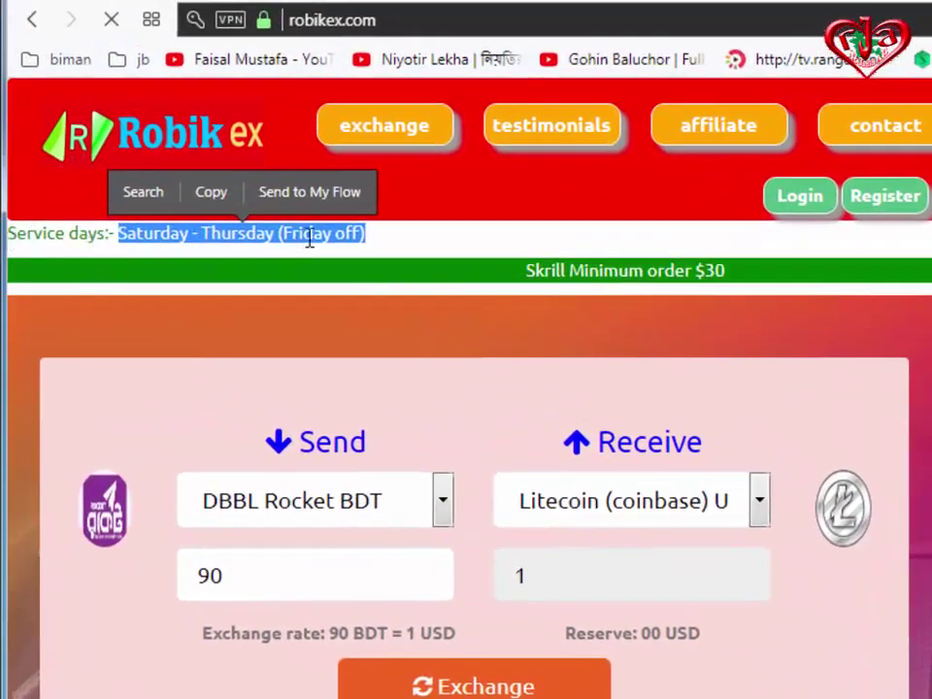
click(320, 233)
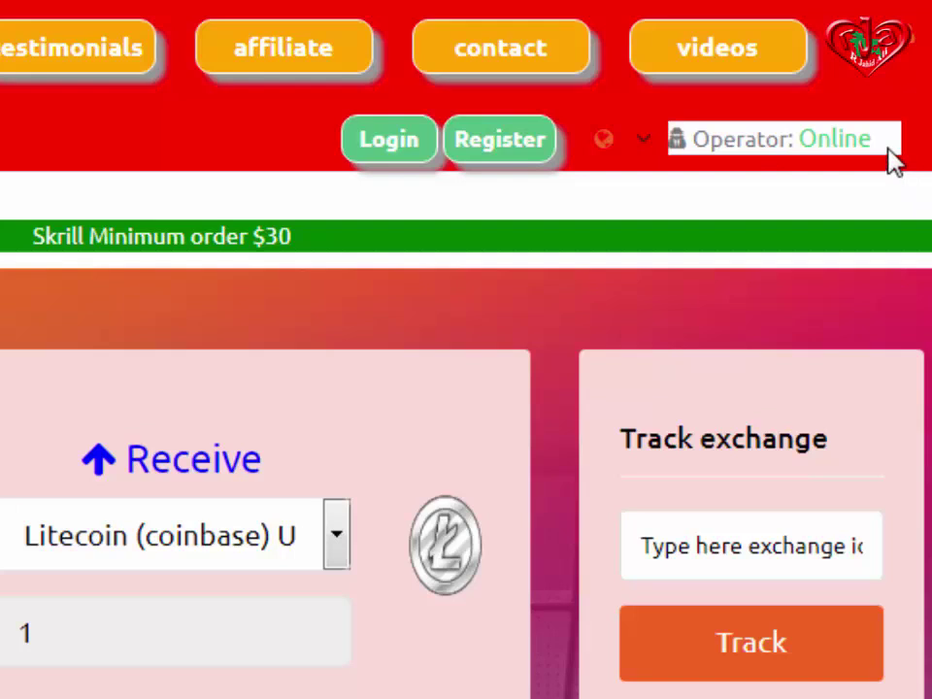
mouse_move(874, 155)
mouse_down()
mouse_move(787, 140)
mouse_move(689, 155)
mouse_up()
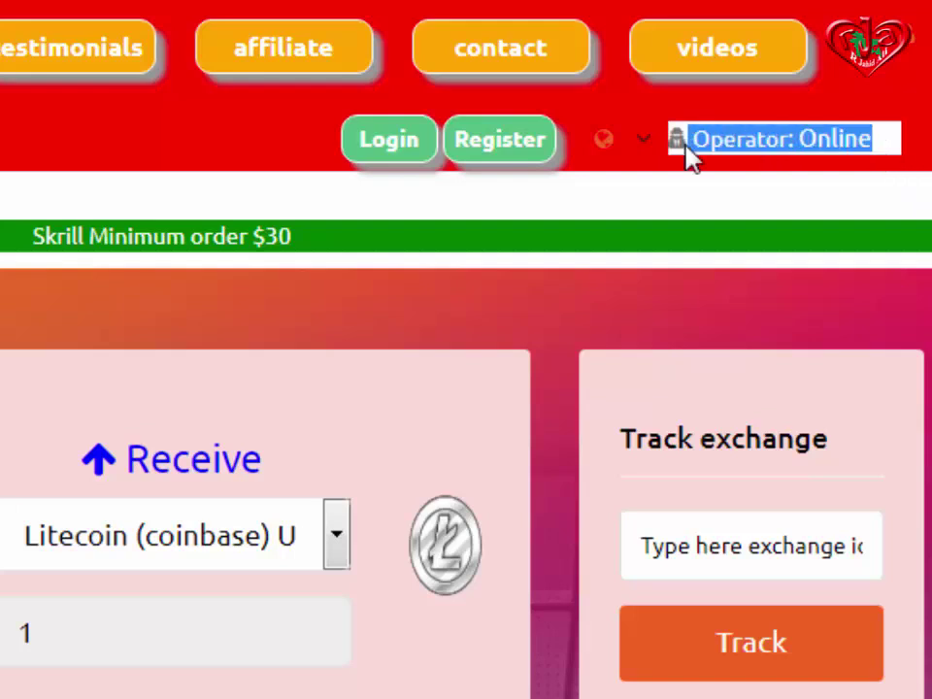
click(782, 178)
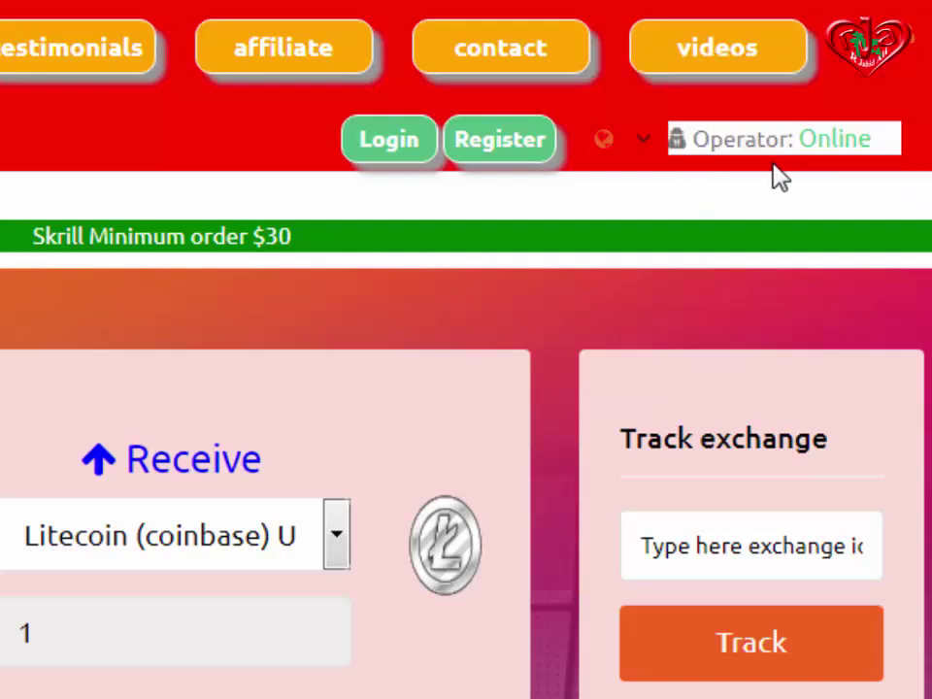
scroll(530, 399, down, 2)
scroll(561, 384, down, 2)
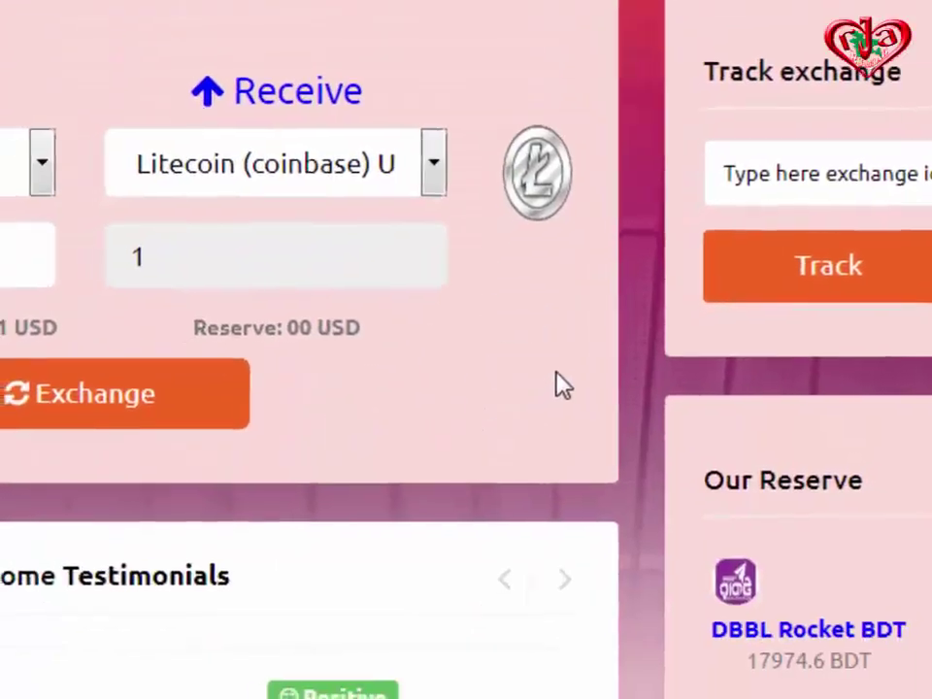
scroll(592, 364, down, 2)
scroll(602, 359, down, 3)
scroll(641, 330, down, 5)
scroll(670, 311, down, 3)
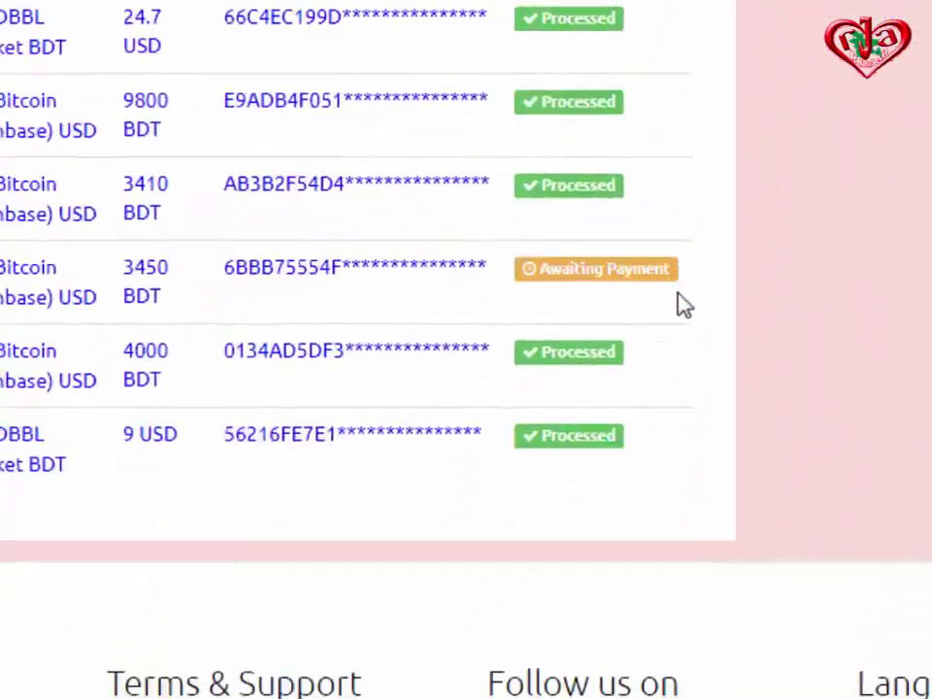
scroll(722, 384, up, 5)
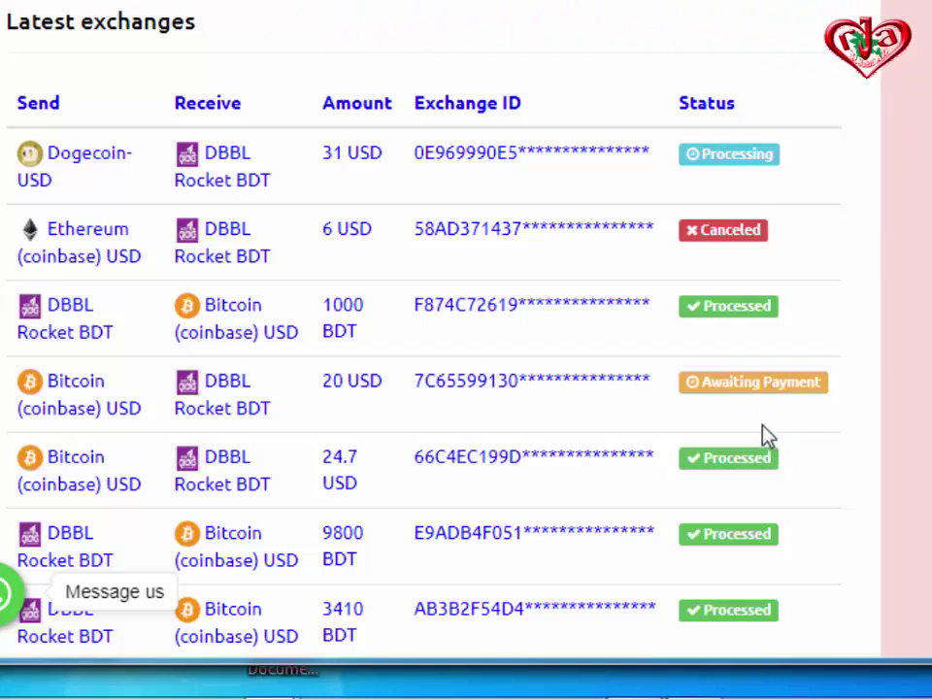
drag(695, 388, 837, 385)
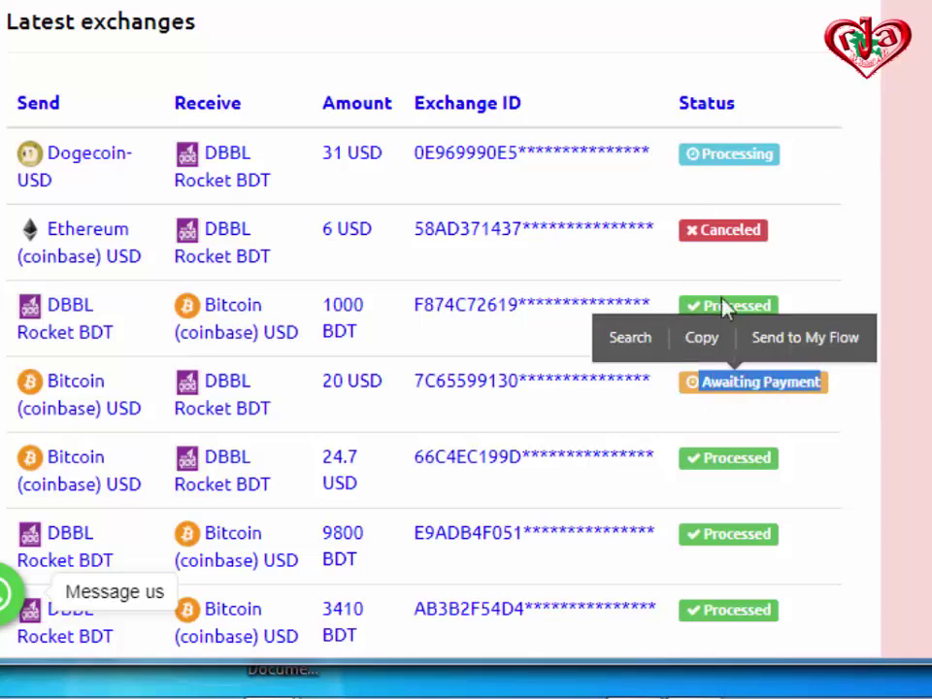
click(912, 254)
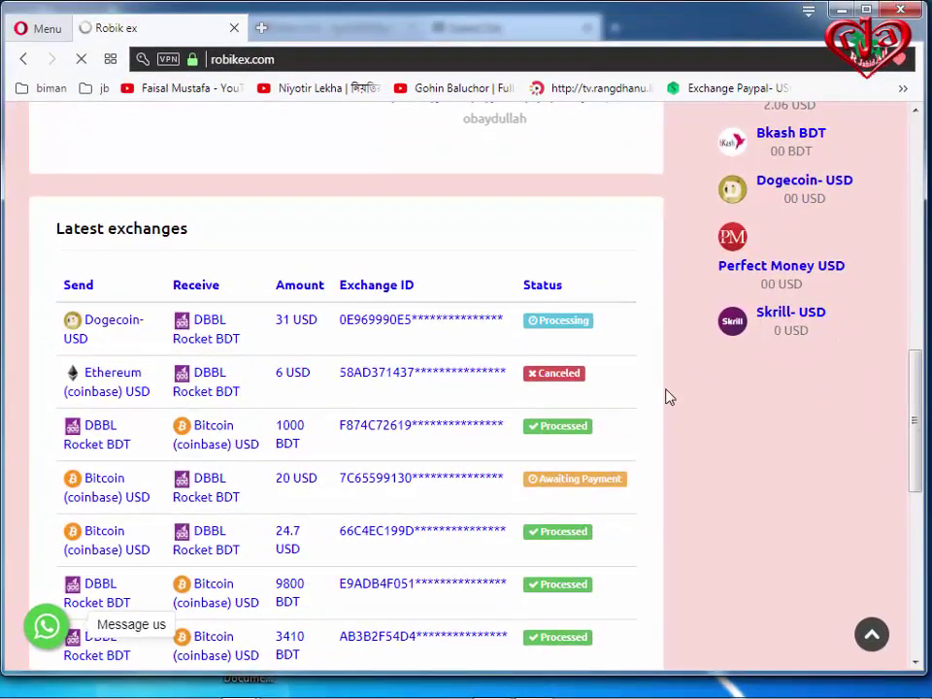
scroll(600, 332, up, 5)
scroll(390, 188, up, 5)
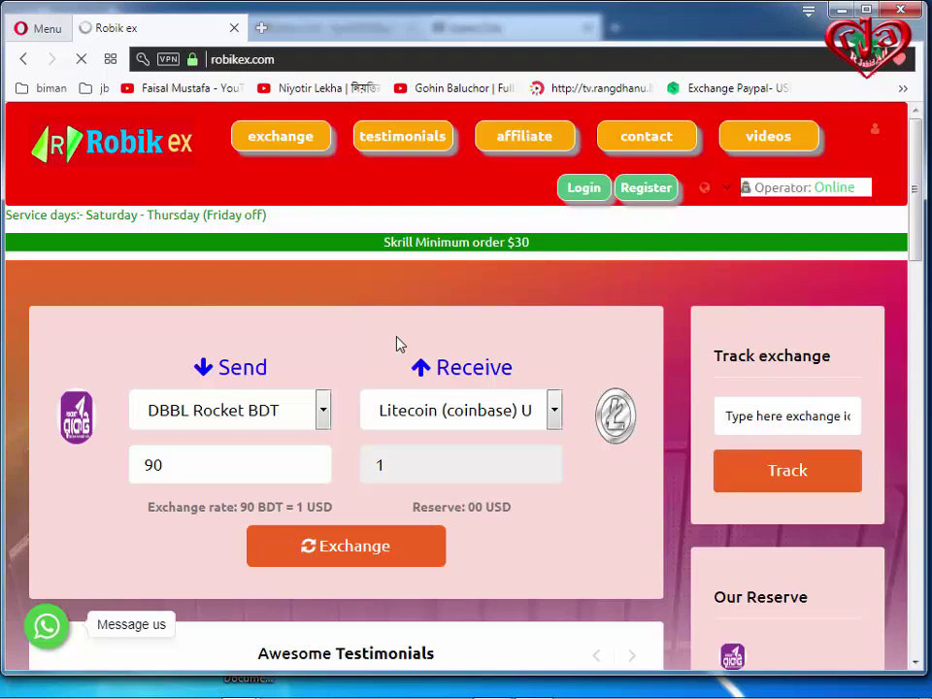
Close the private Robikex window and copy the referral link from Notepad
click(261, 27)
click(234, 28)
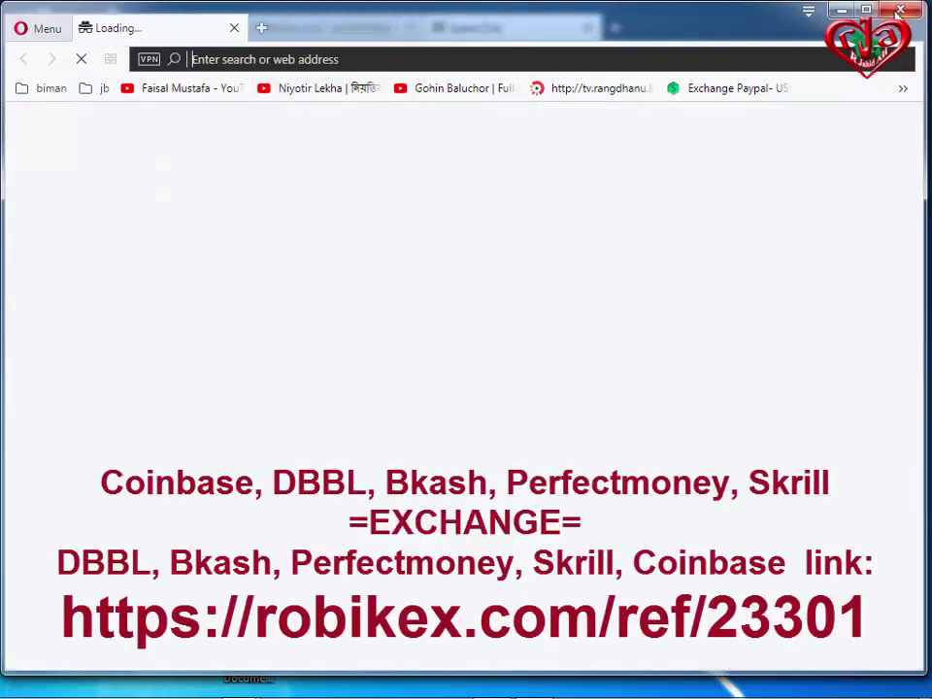
click(900, 9)
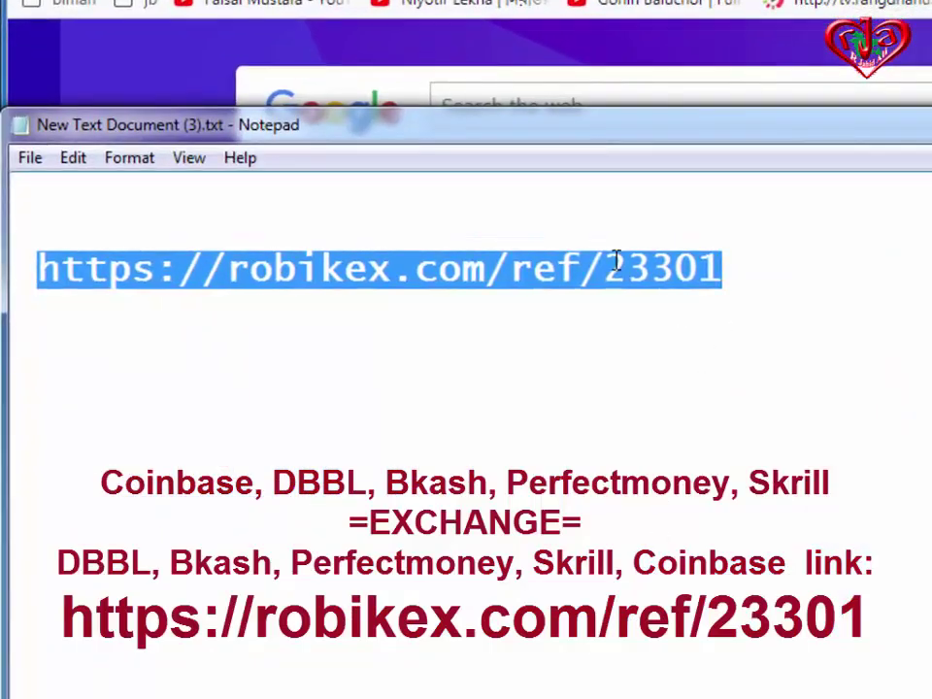
right_click(617, 260)
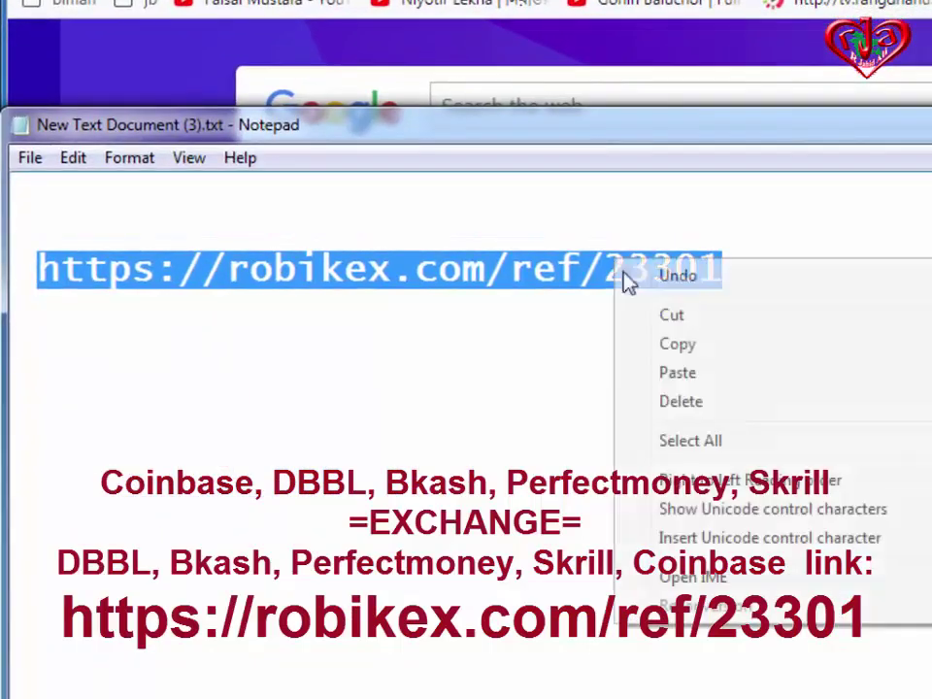
click(679, 351)
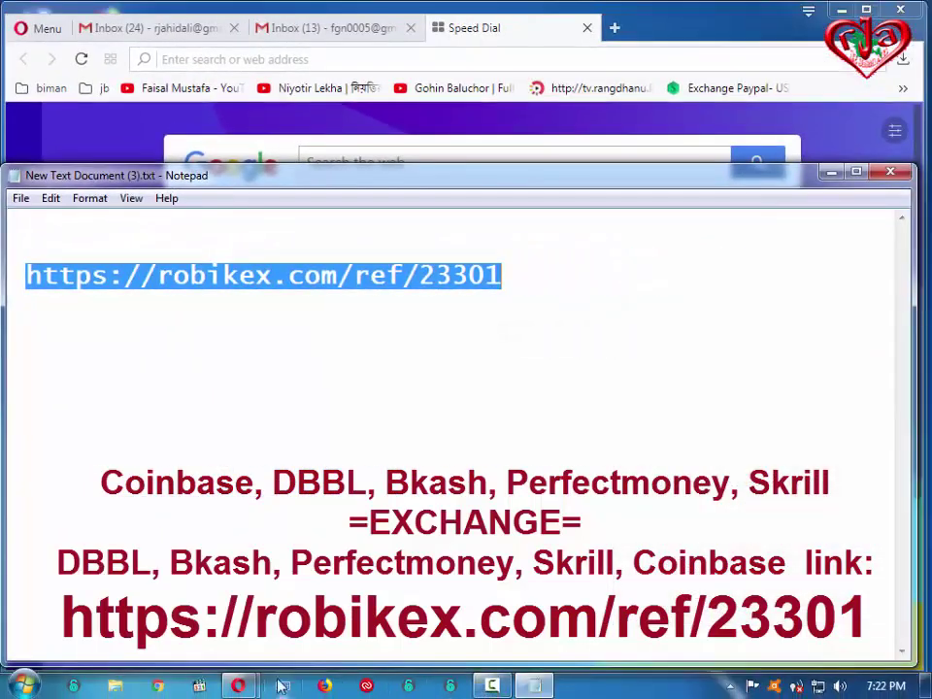
Paste the referral link into the main Opera window's address bar and select the referral number at its end
mouse_move(238, 685)
click(314, 588)
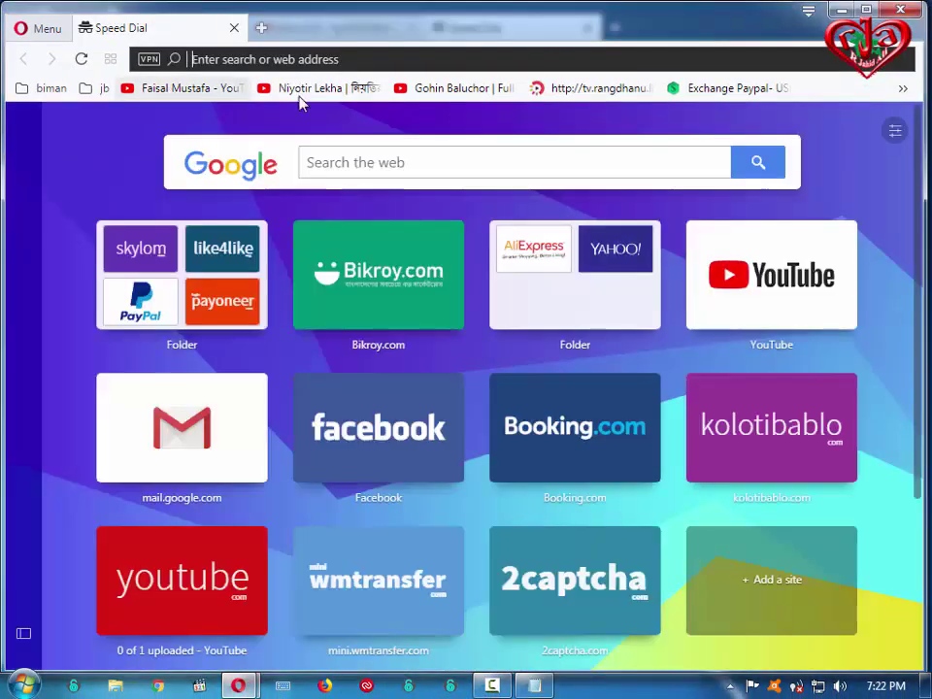
right_click(310, 59)
click(359, 147)
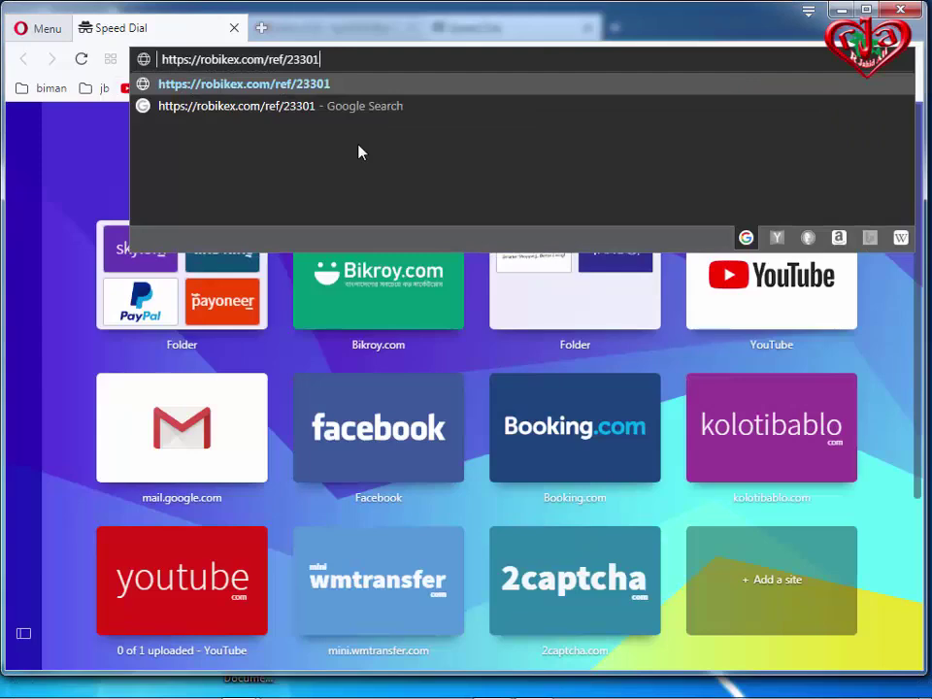
right_click(360, 63)
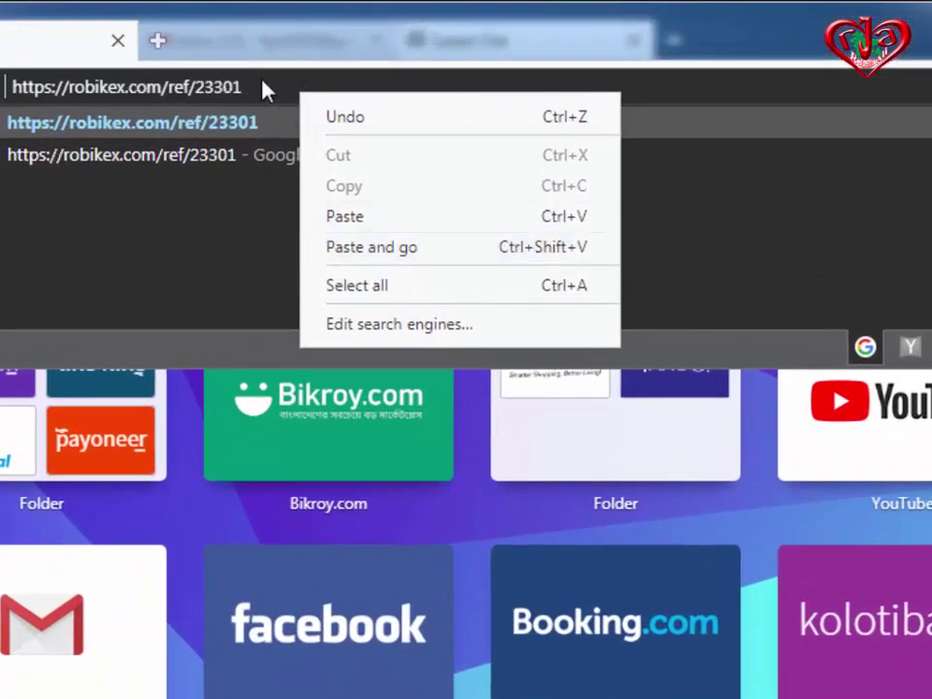
right_click(262, 84)
drag(241, 89, 165, 97)
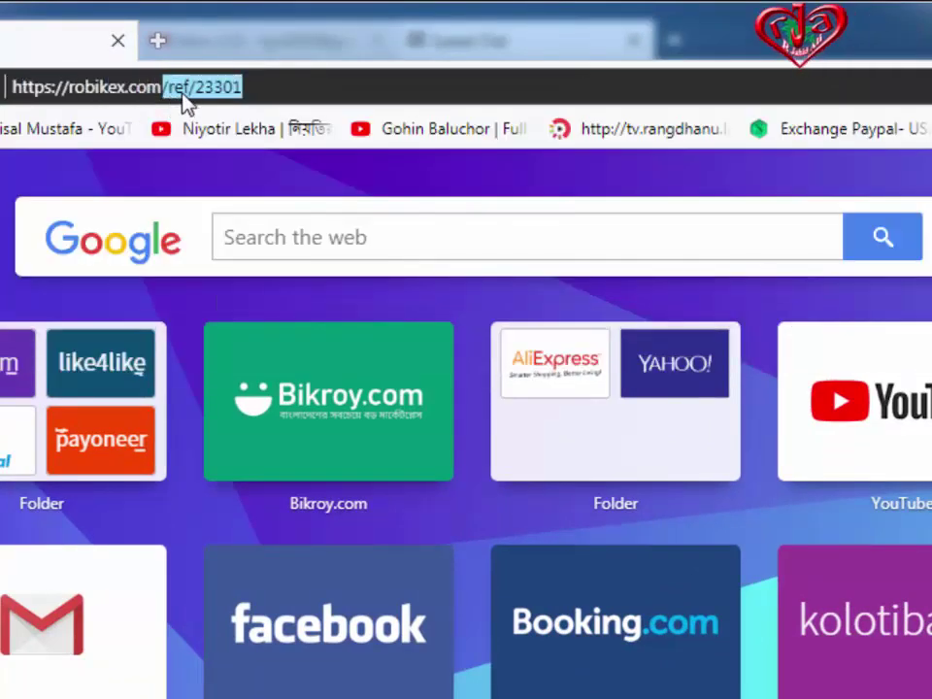
right_click(195, 87)
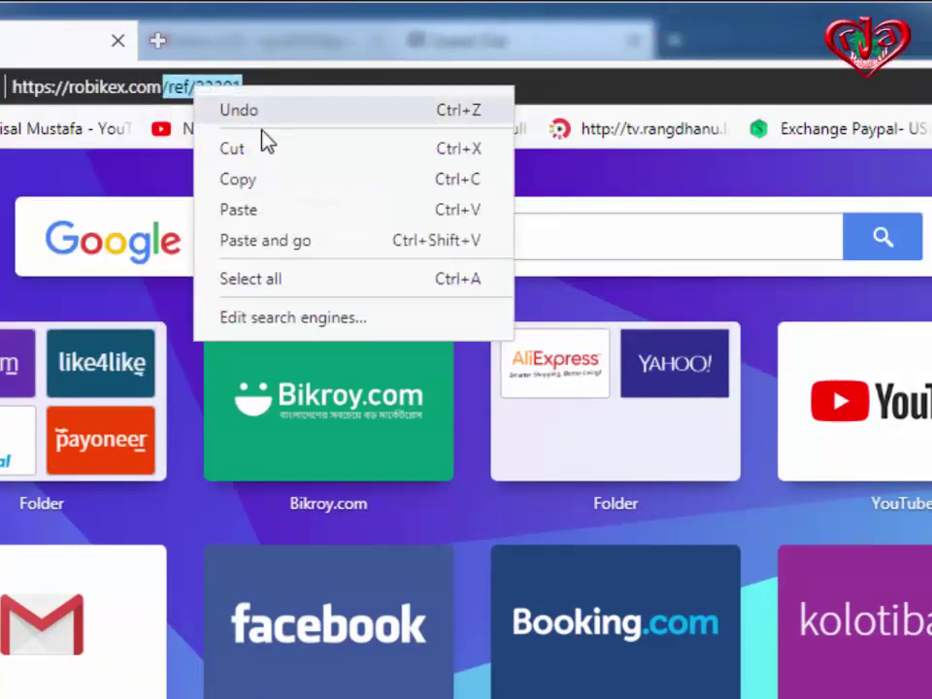
Paste and go the referral link to load the Robikex page quoting 90 BDT per USD
click(290, 248)
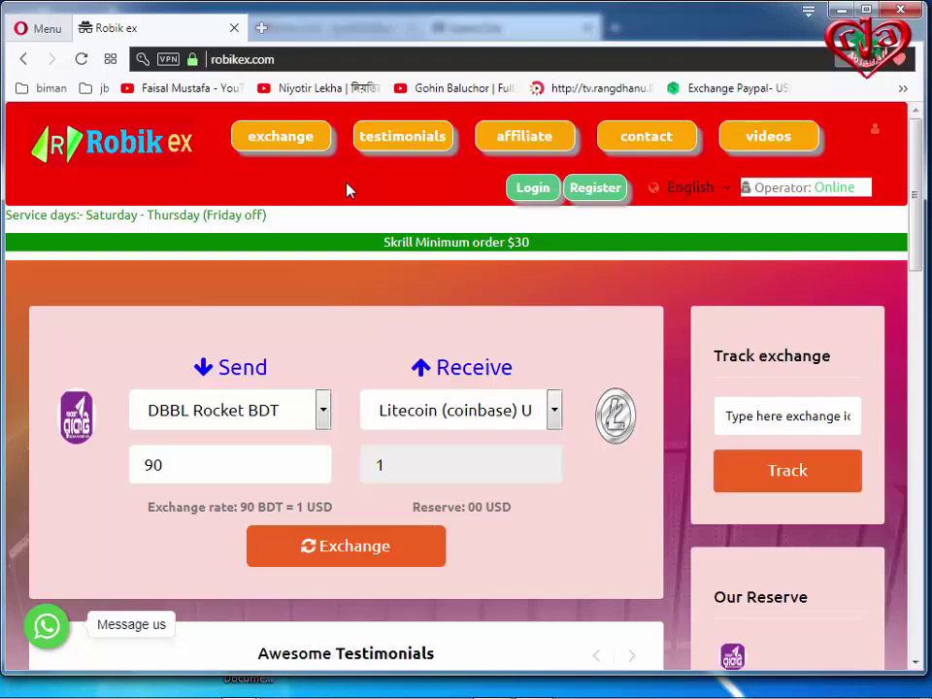
mouse_move(818, 691)
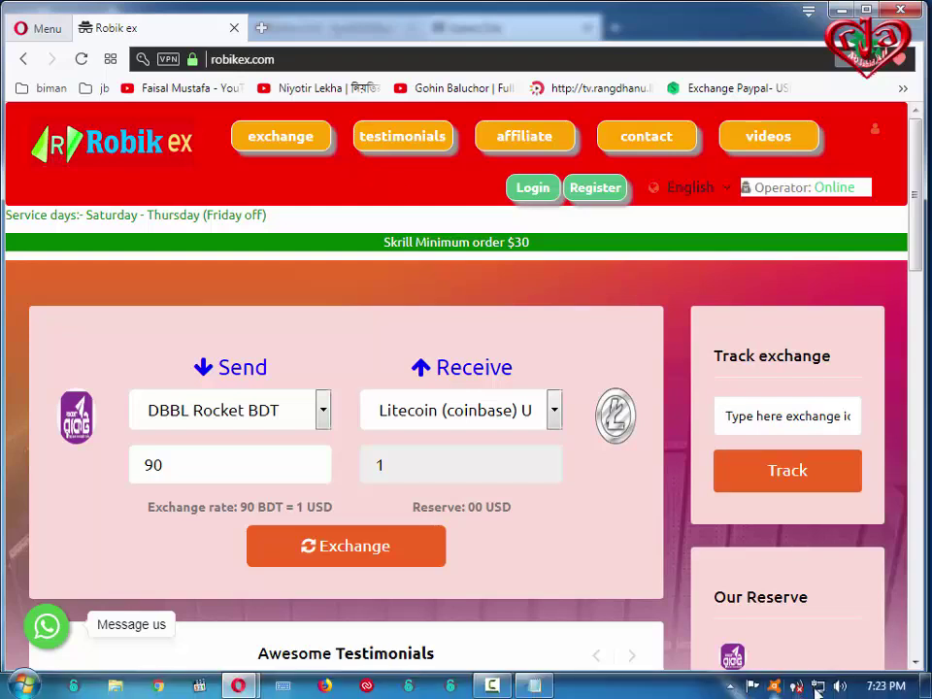
mouse_move(865, 685)
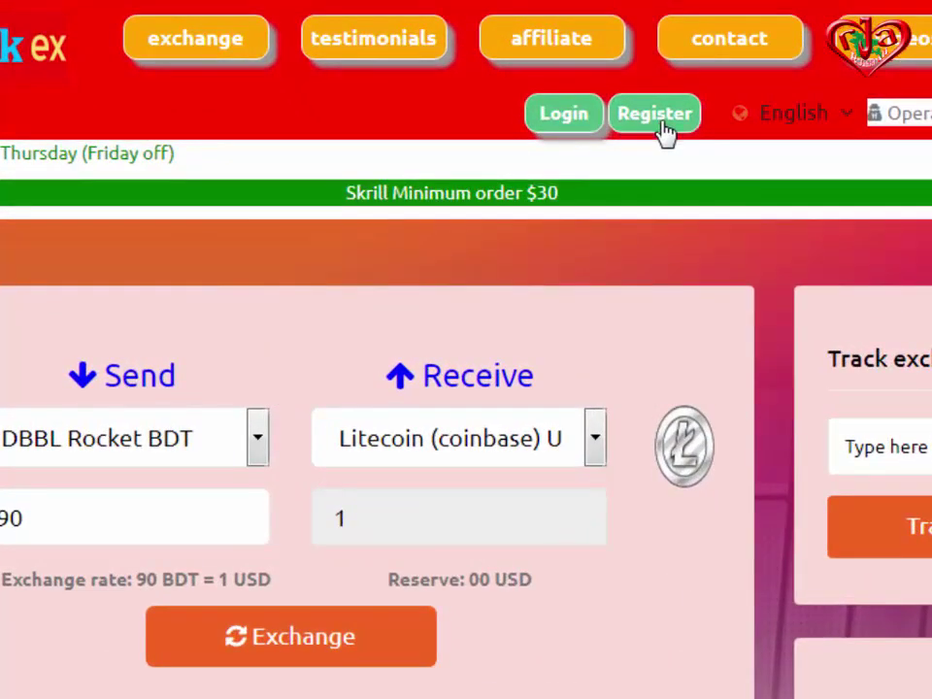
Open the Create account free form and fill Username from the saved suggestion
click(660, 122)
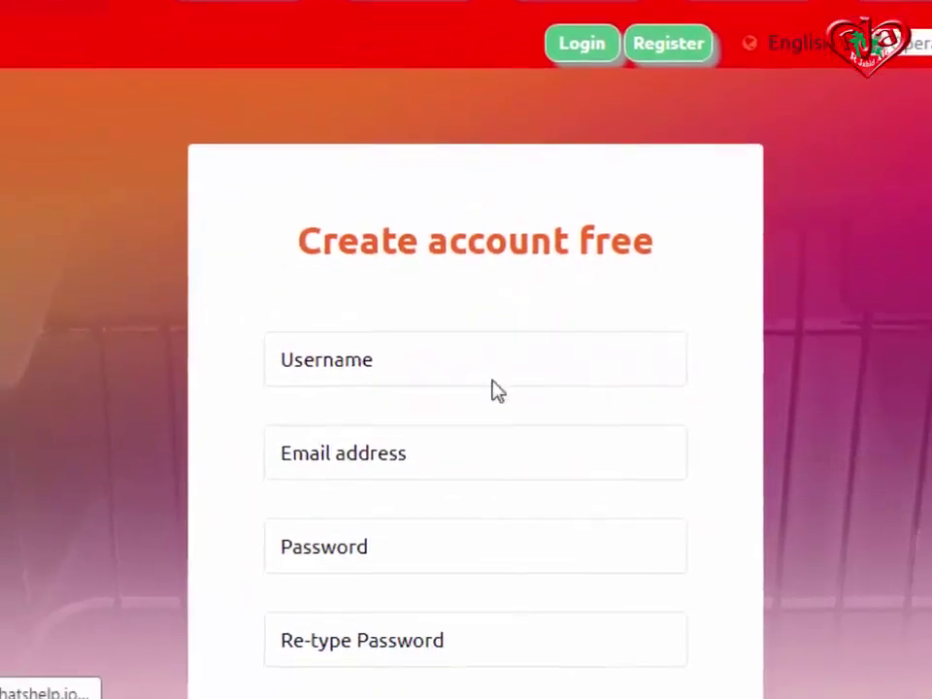
click(461, 346)
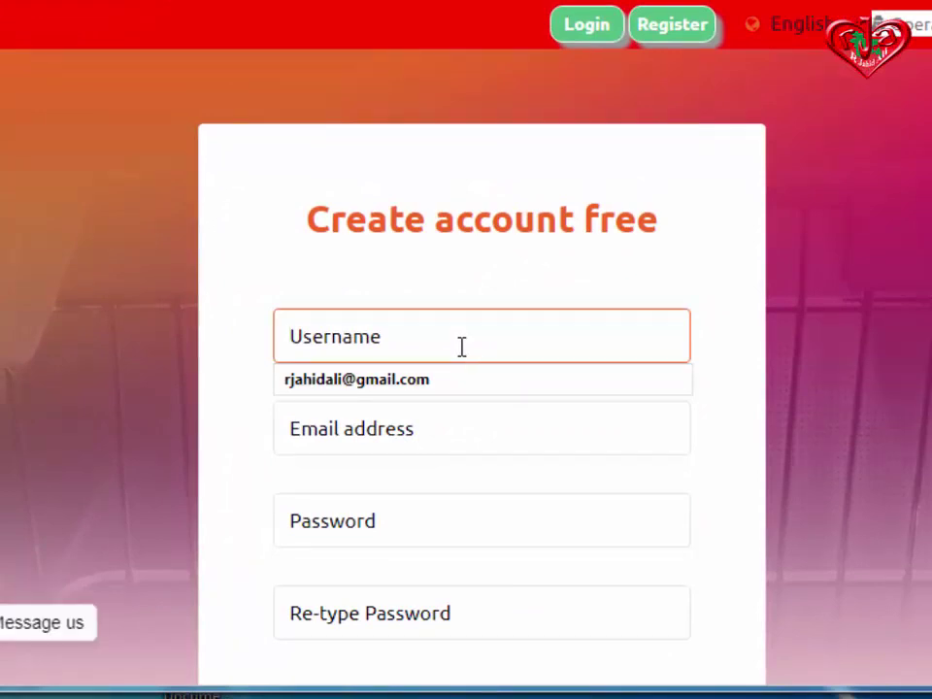
text(fgn712192)
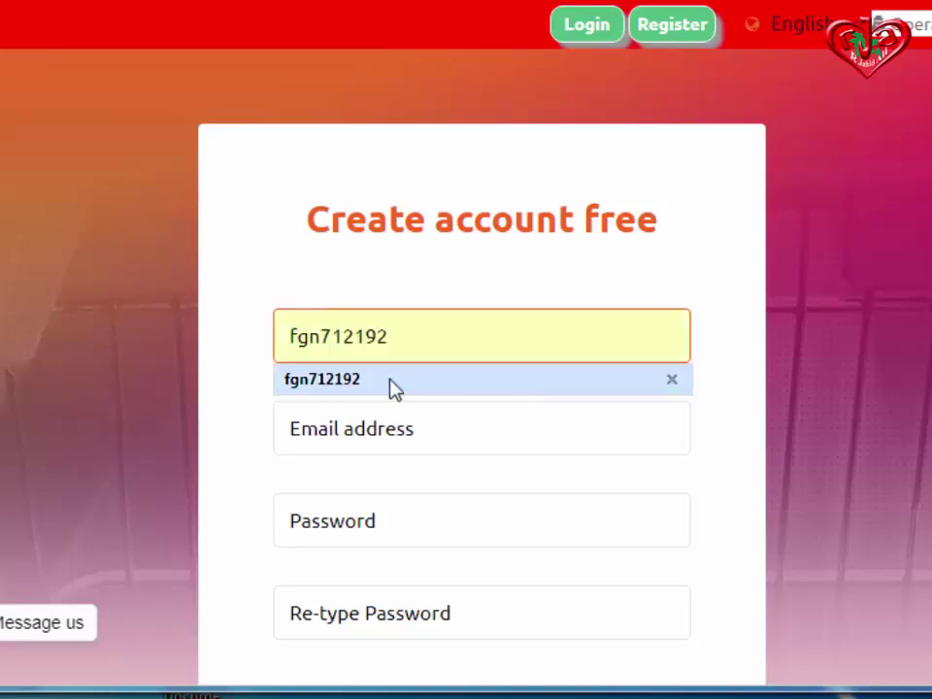
click(393, 387)
Fill the Email address field with the saved Gmail address and dismiss the autofill suggestion
click(391, 428)
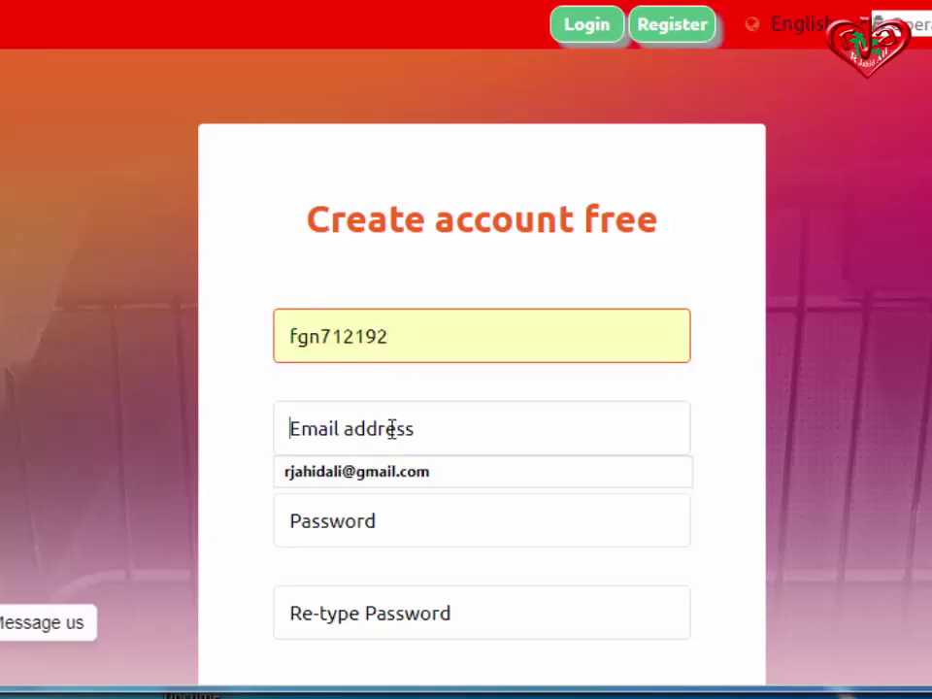
text(f)
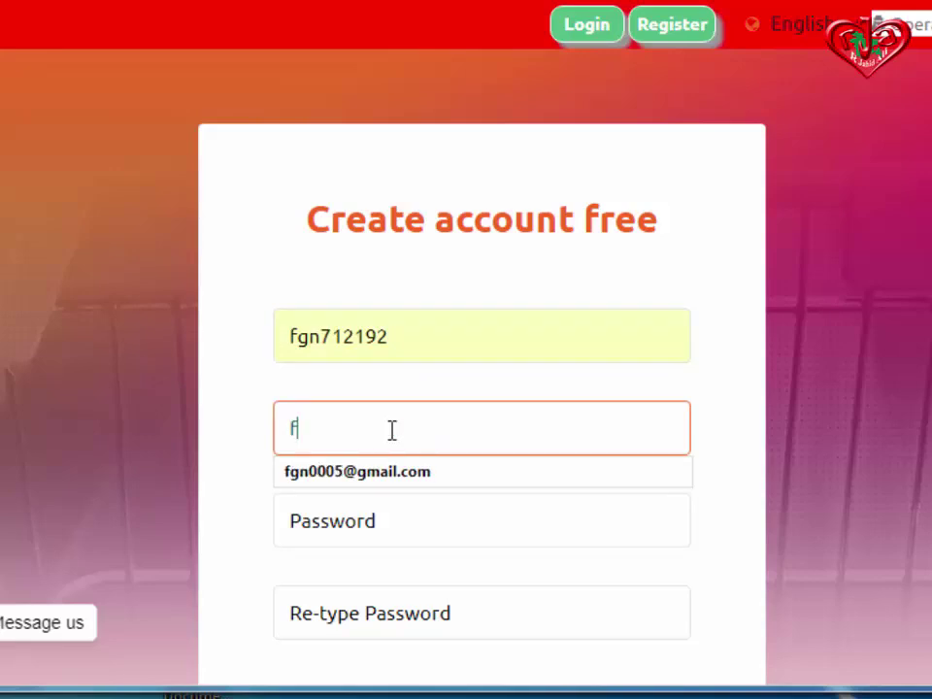
text(go)
key(BackSpace)
click(384, 473)
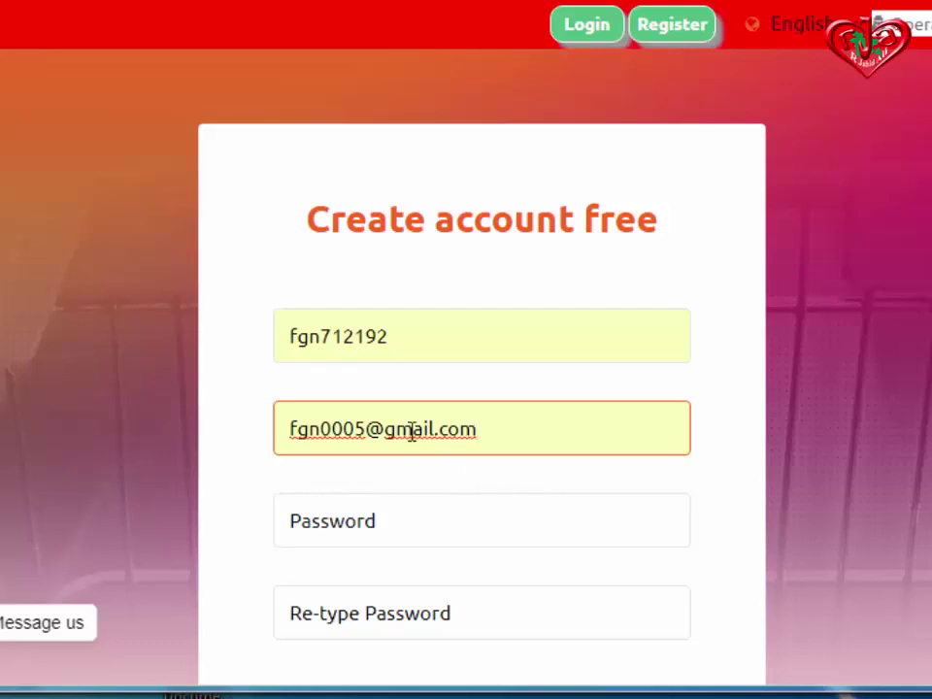
click(281, 429)
drag(280, 428, 490, 432)
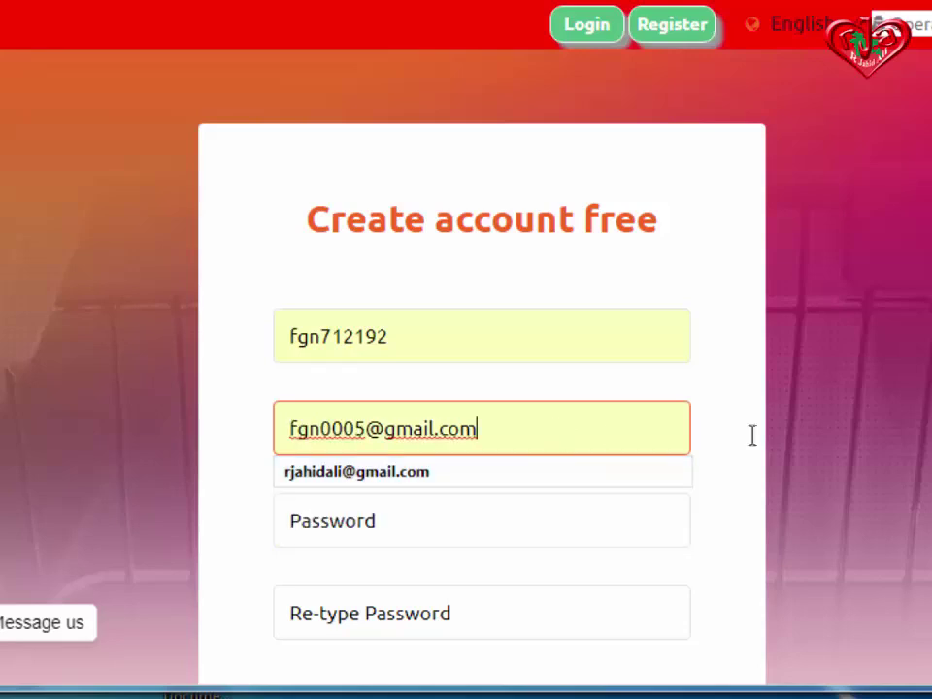
click(396, 515)
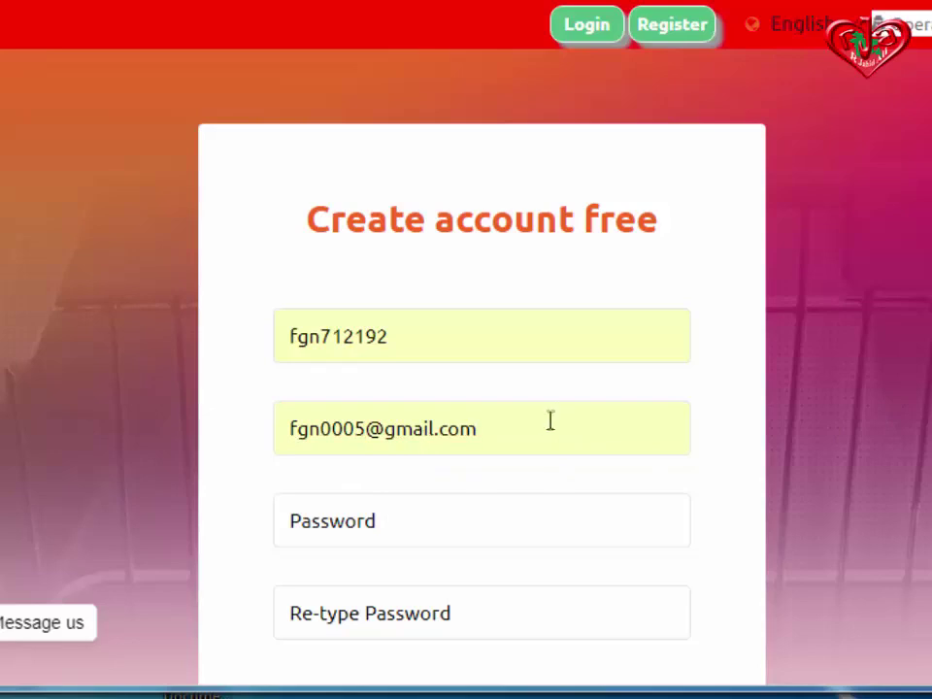
Enter the account password in the Password field
click(382, 525)
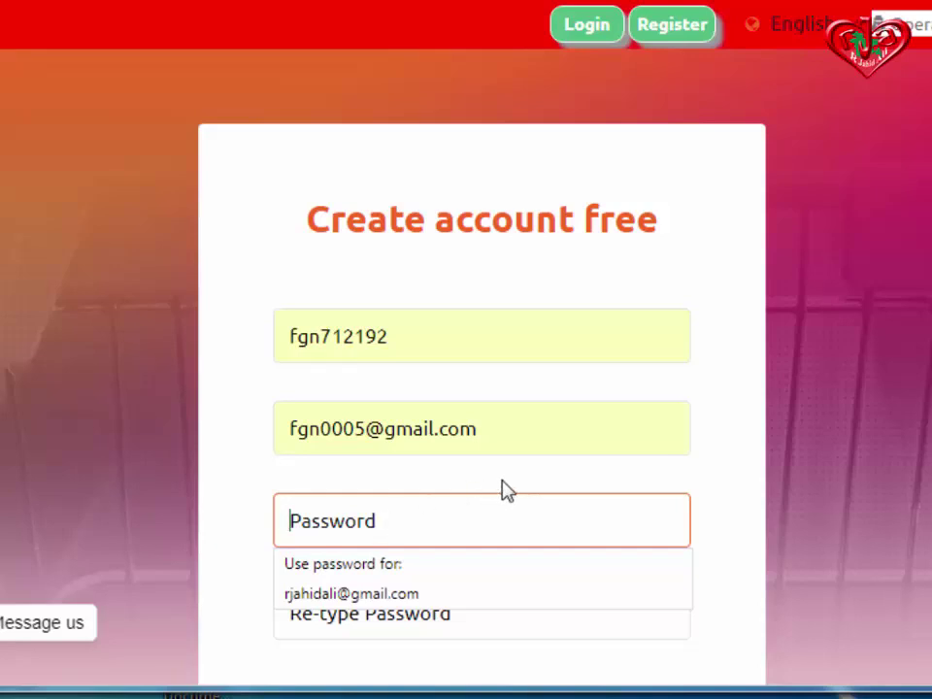
scroll(486, 474, down, 2)
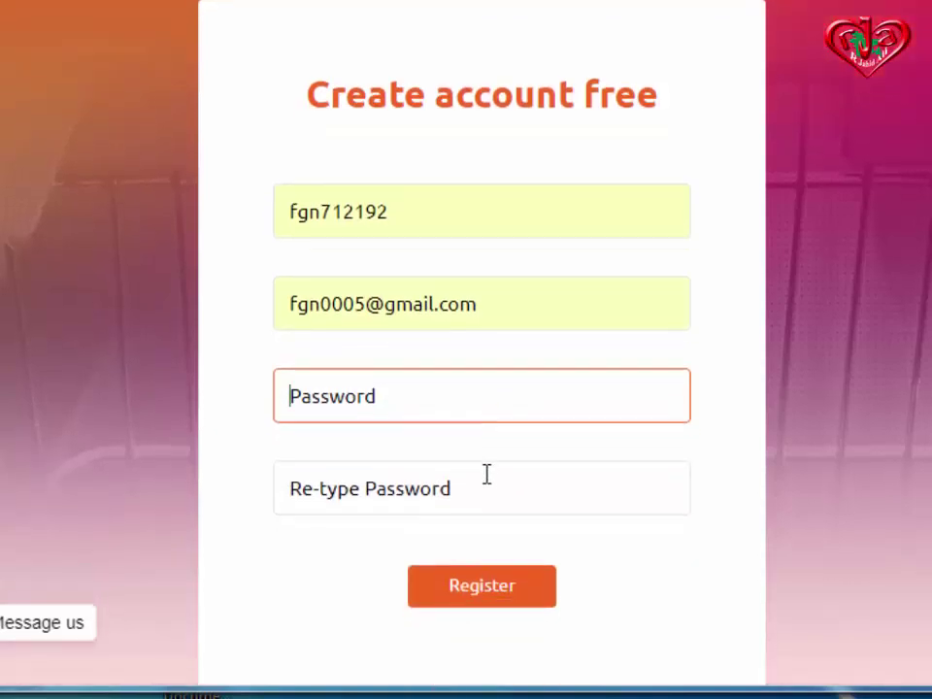
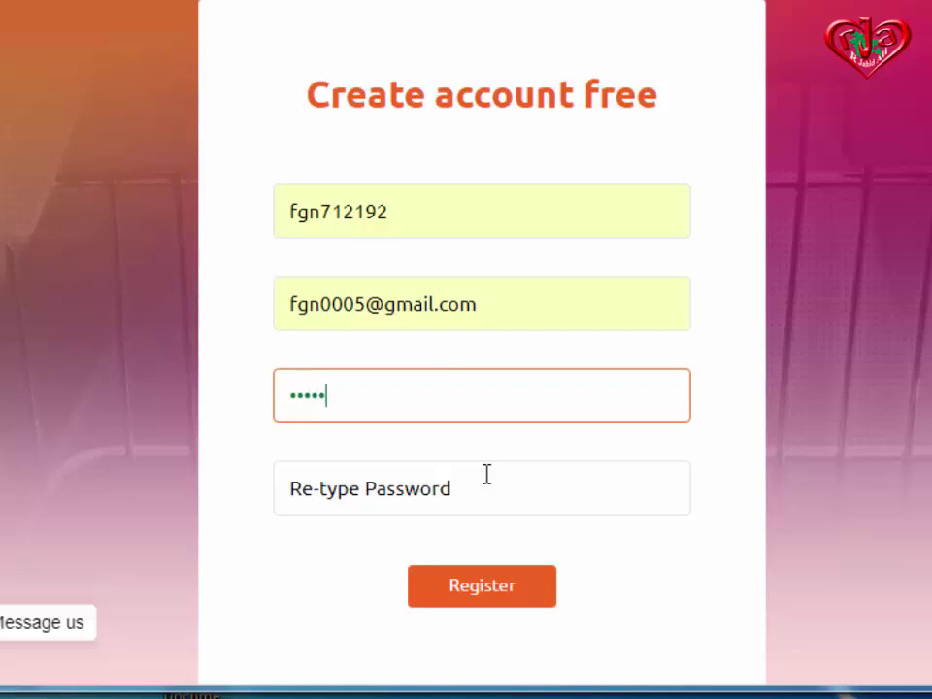
Retype the matching password in Re-type Password, correcting the typo, and click Register
click(486, 474)
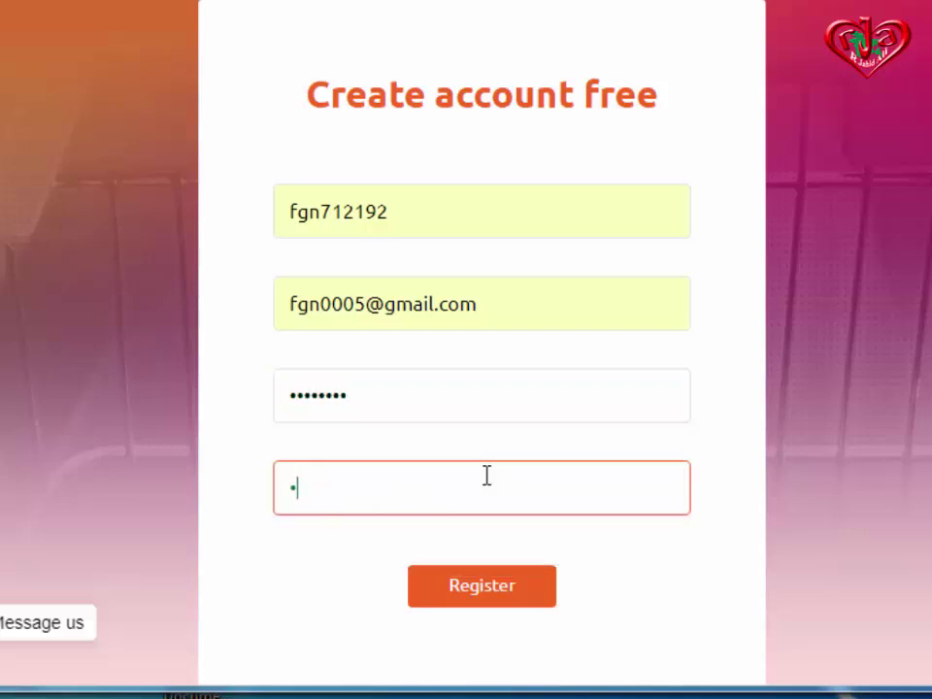
click(475, 399)
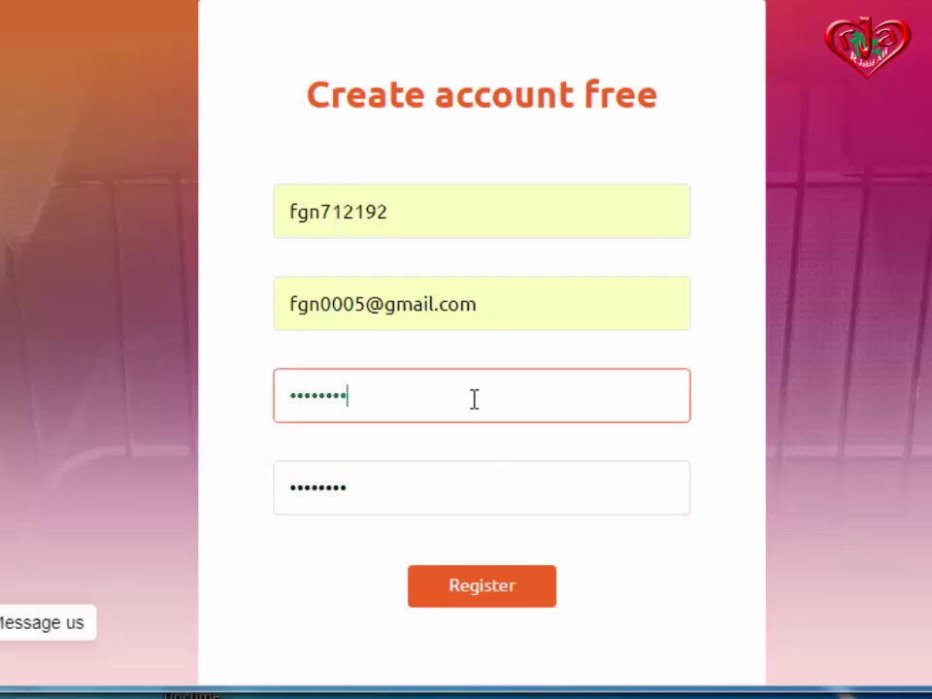
click(411, 482)
scroll(639, 457, down, 2)
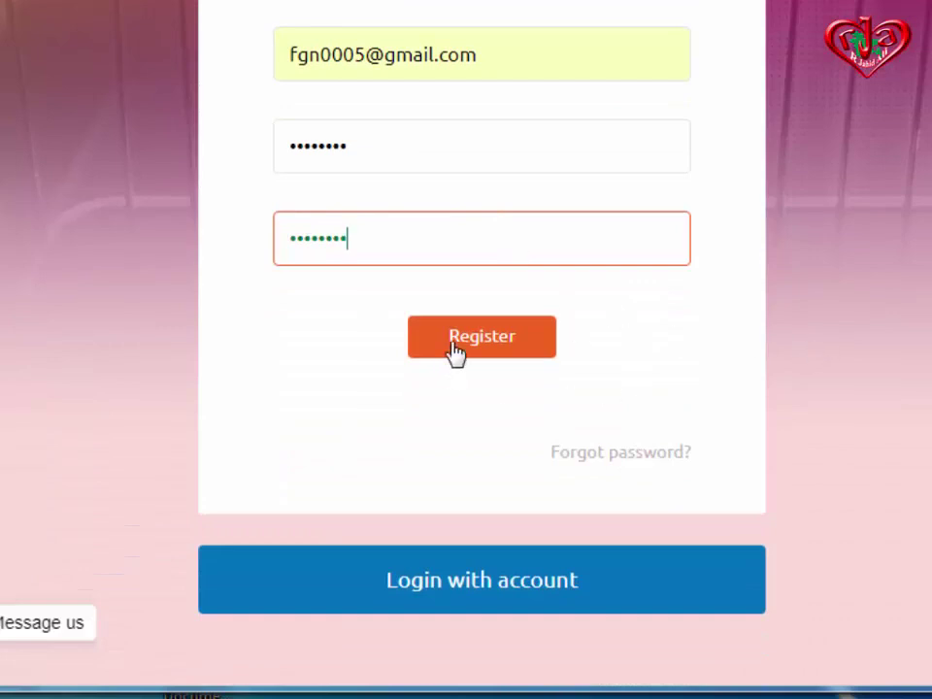
click(486, 349)
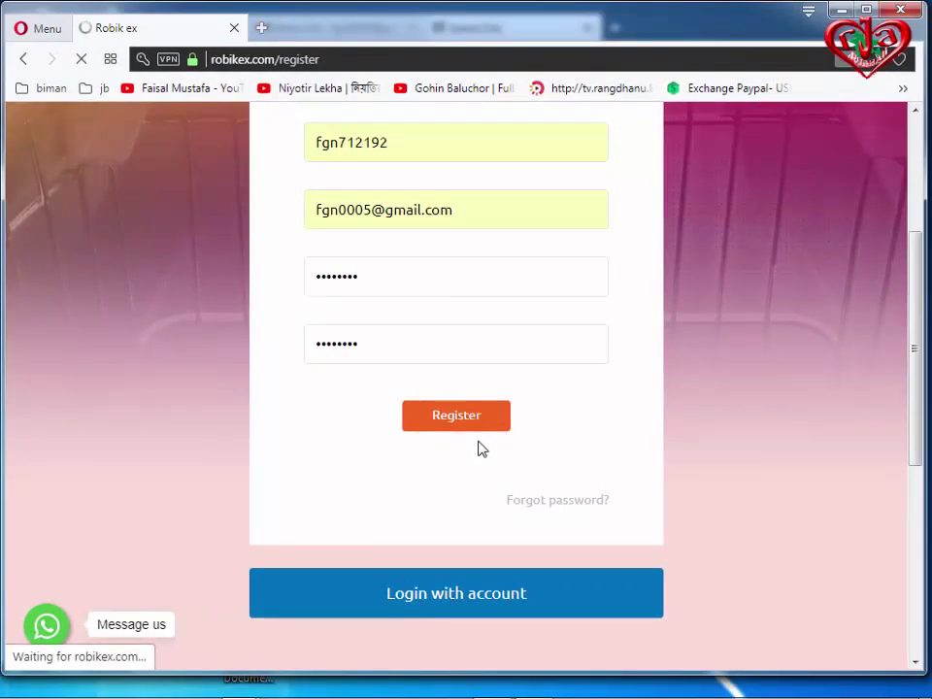
Scroll through the new account's dashboard showing 0 exchanges and an empty My Exchanges list
scroll(478, 446, up, 2)
scroll(478, 431, up, 1)
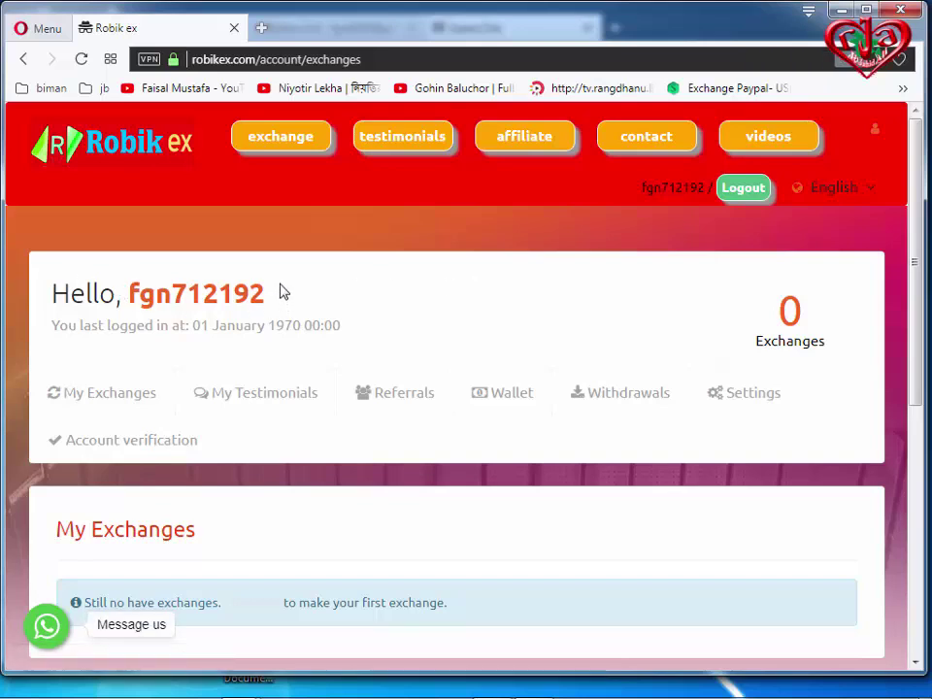
scroll(282, 296, down, 2)
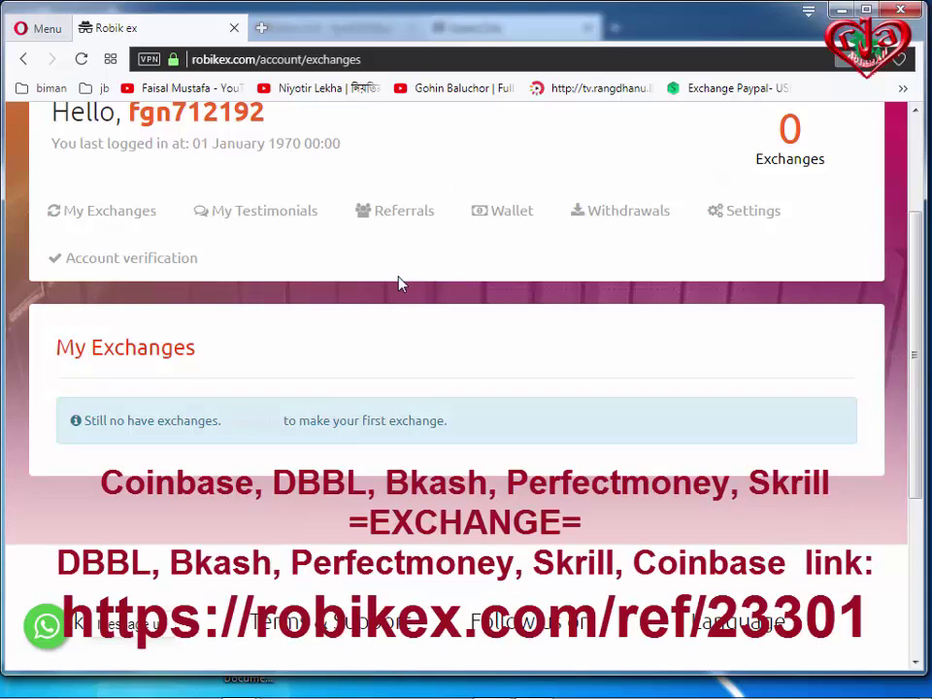
scroll(181, 397, up, 2)
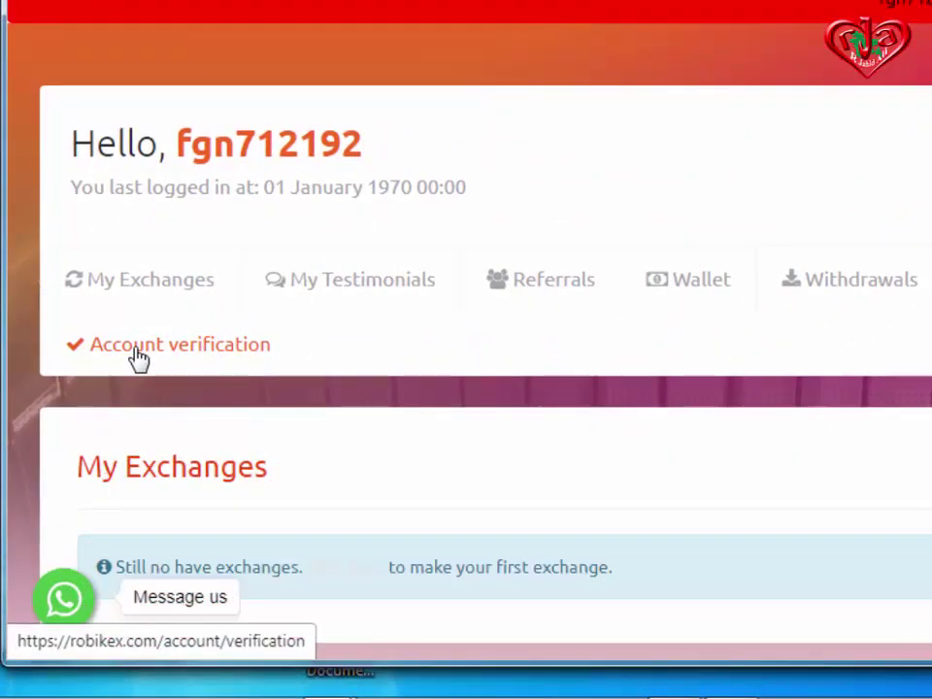
Open Robikex's Account verification section, then reload the new account's Gmail inbox
click(138, 357)
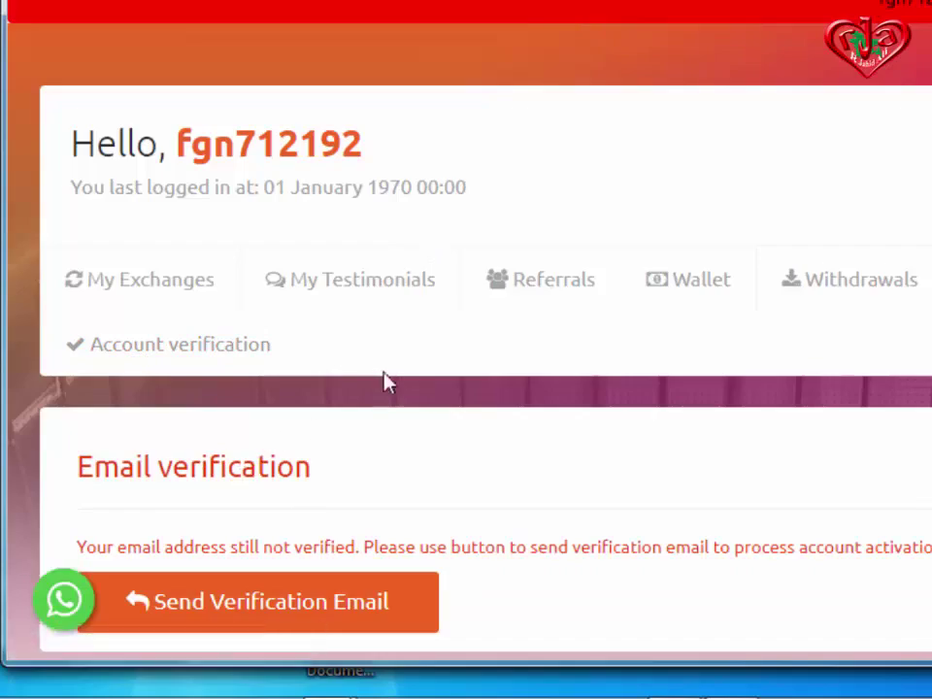
mouse_move(325, 689)
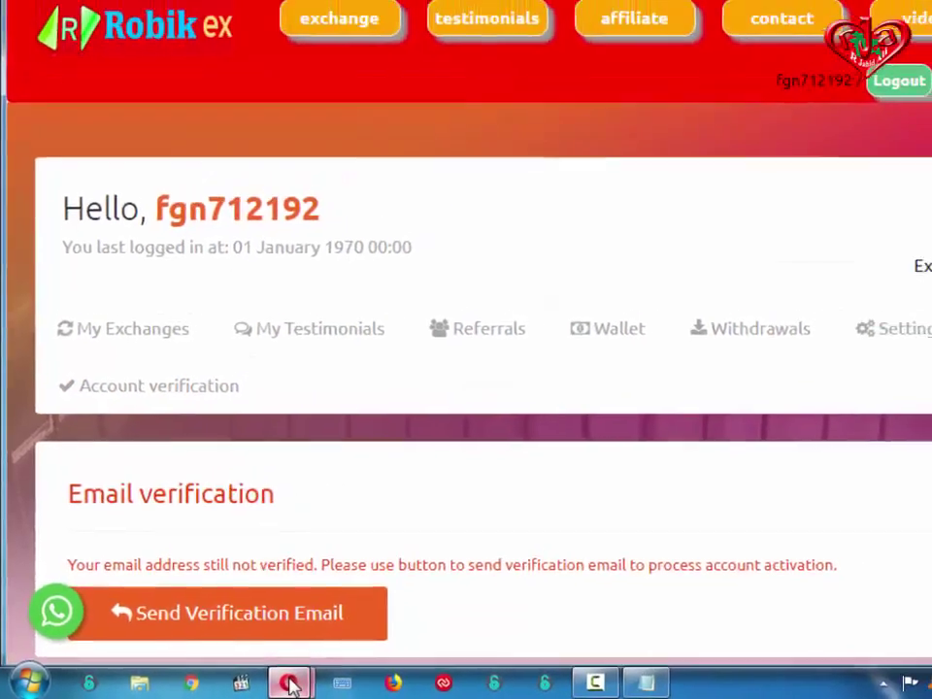
mouse_move(238, 683)
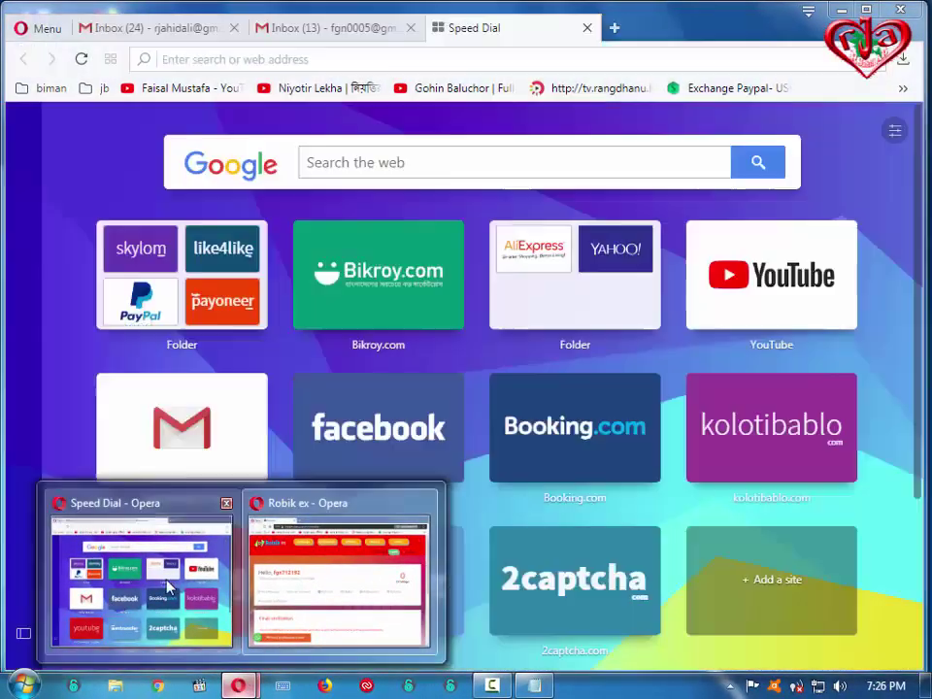
click(166, 588)
click(377, 35)
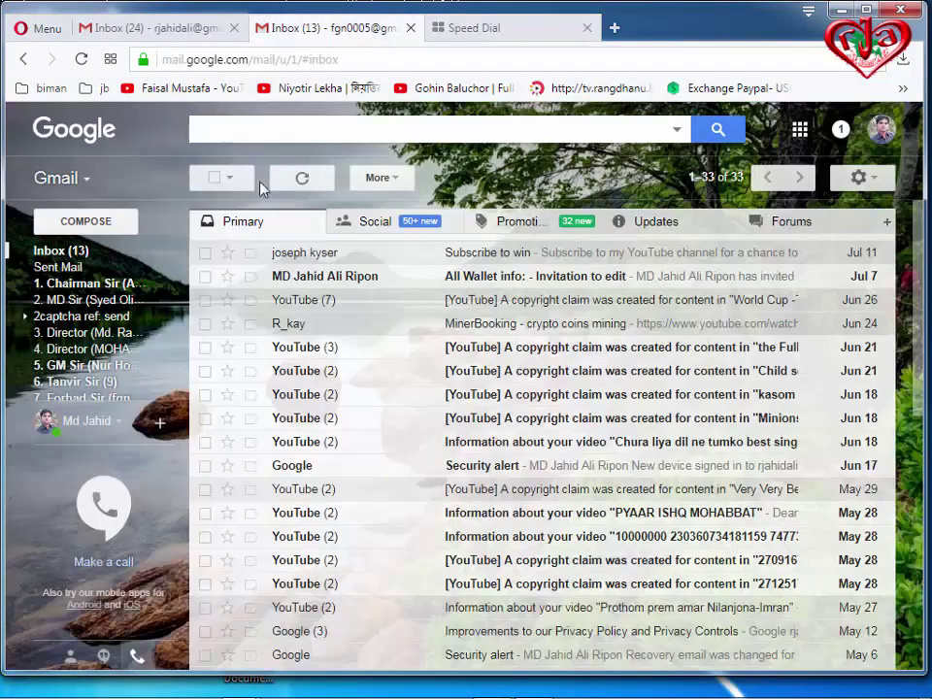
click(80, 60)
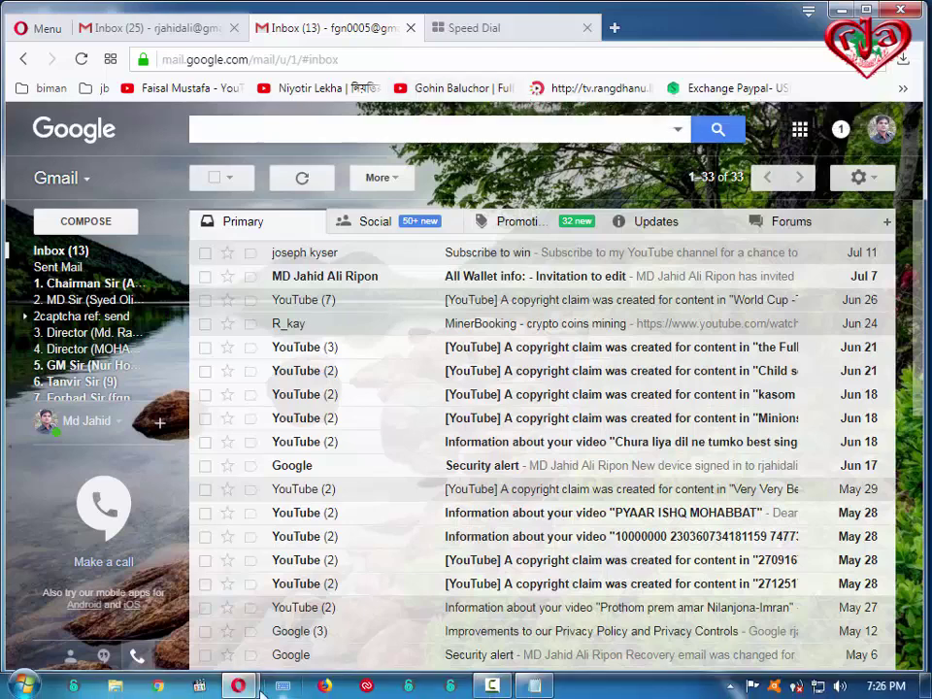
Request a verification email from Robikex, then bring the Gmail inbox back to front
mouse_move(238, 685)
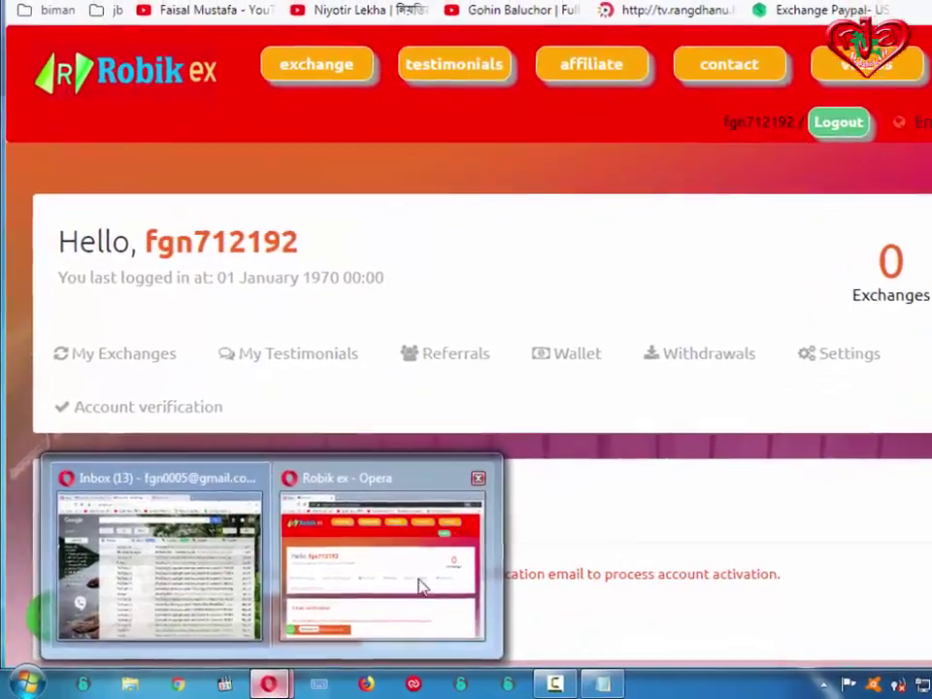
click(369, 597)
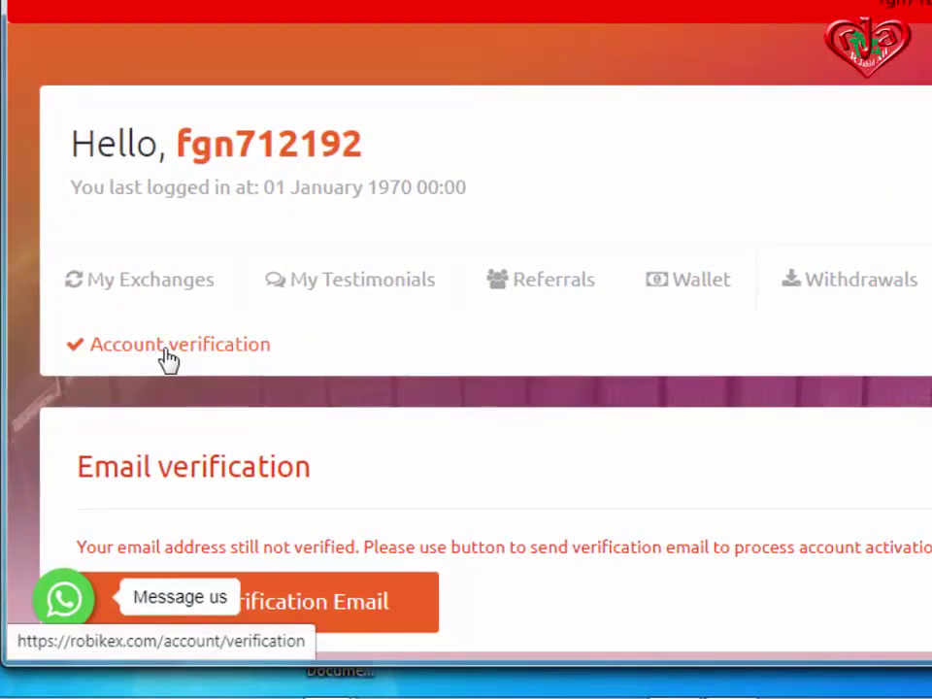
scroll(247, 347, down, 3)
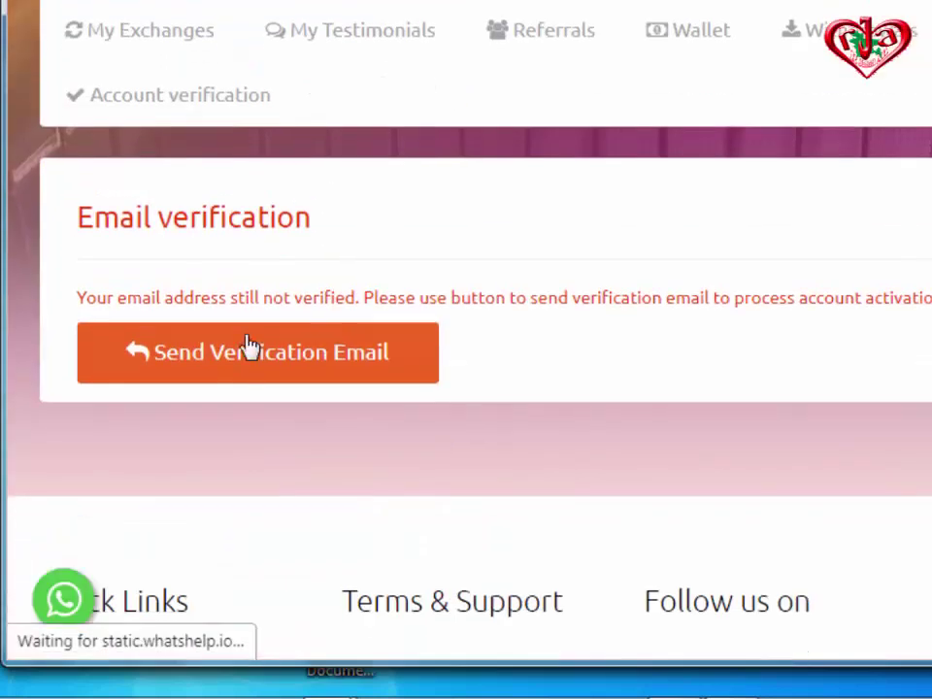
click(349, 367)
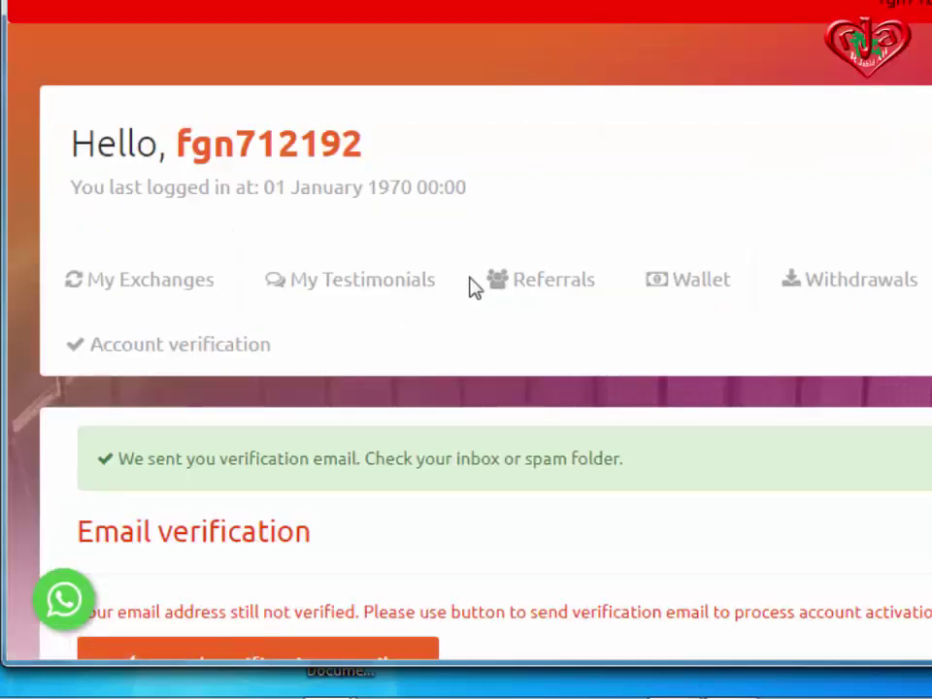
scroll(483, 284, down, 1)
scroll(475, 283, down, 2)
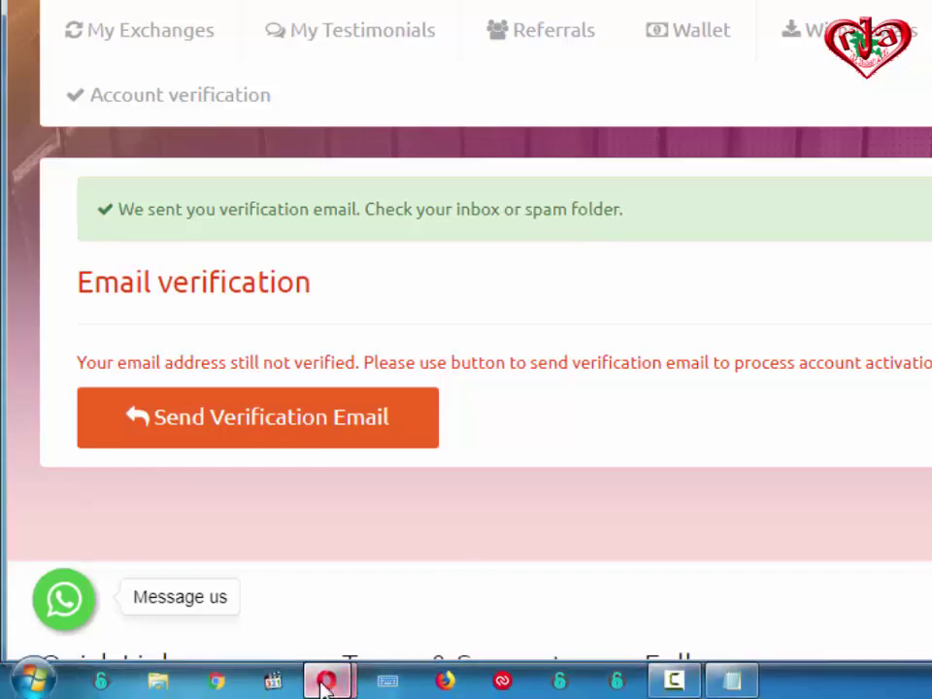
mouse_move(327, 680)
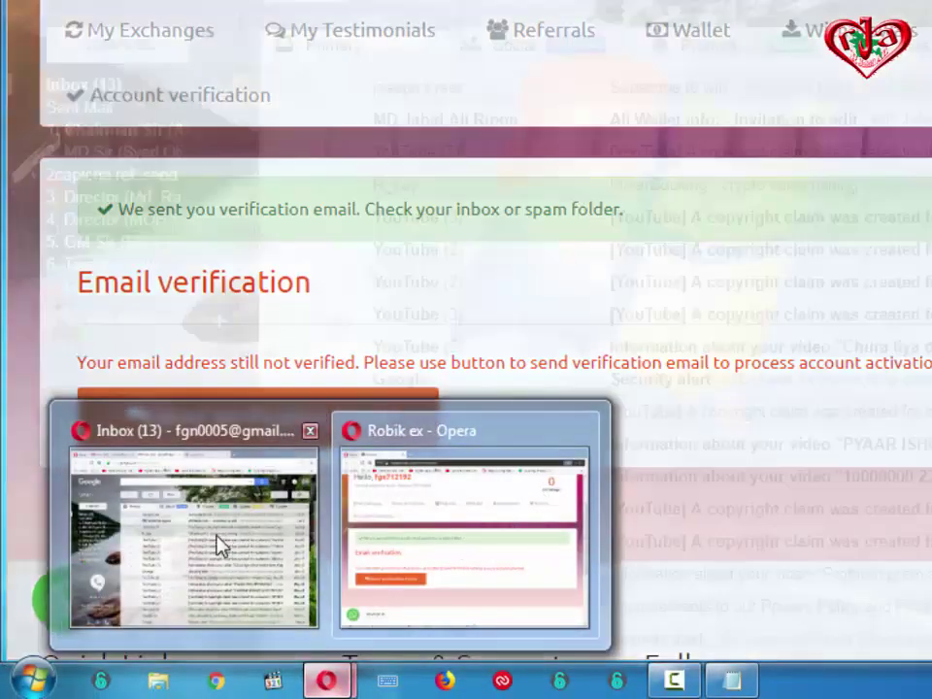
click(219, 542)
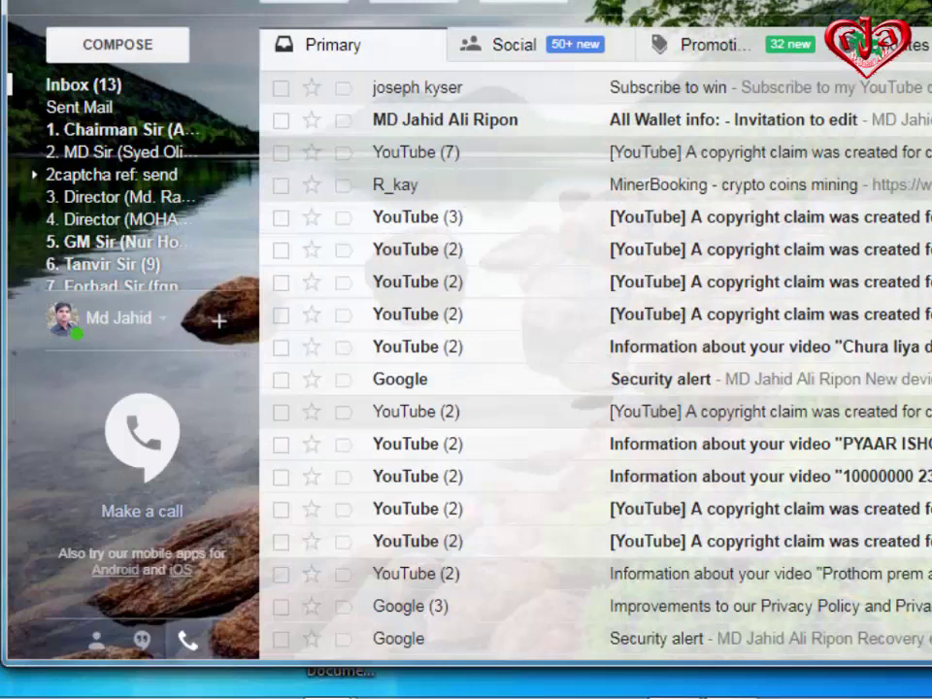
Reload the Gmail inbox three times to look for the verification email
click(580, 196)
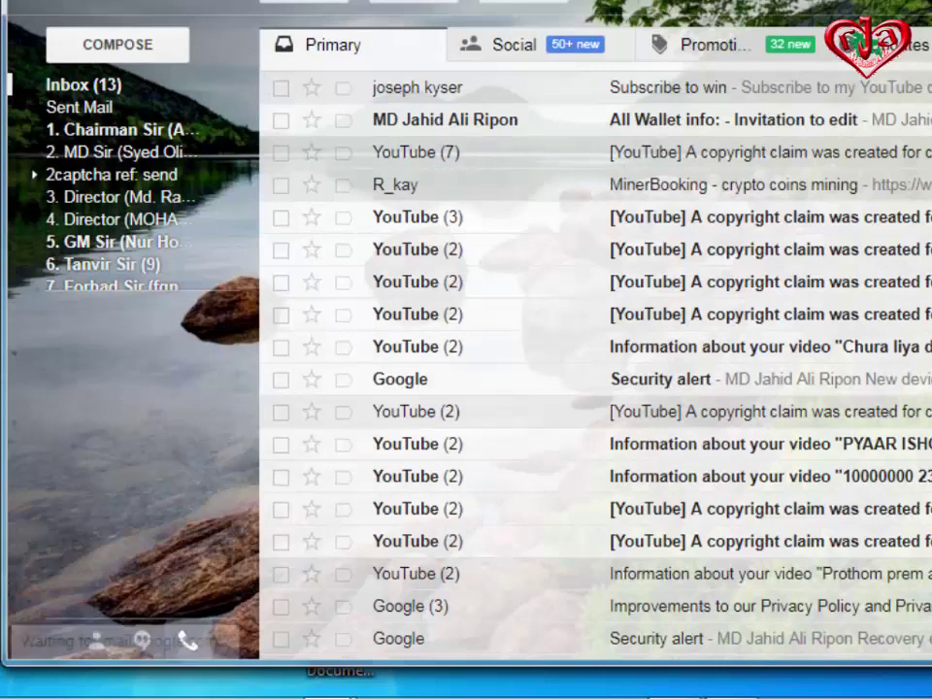
click(708, 100)
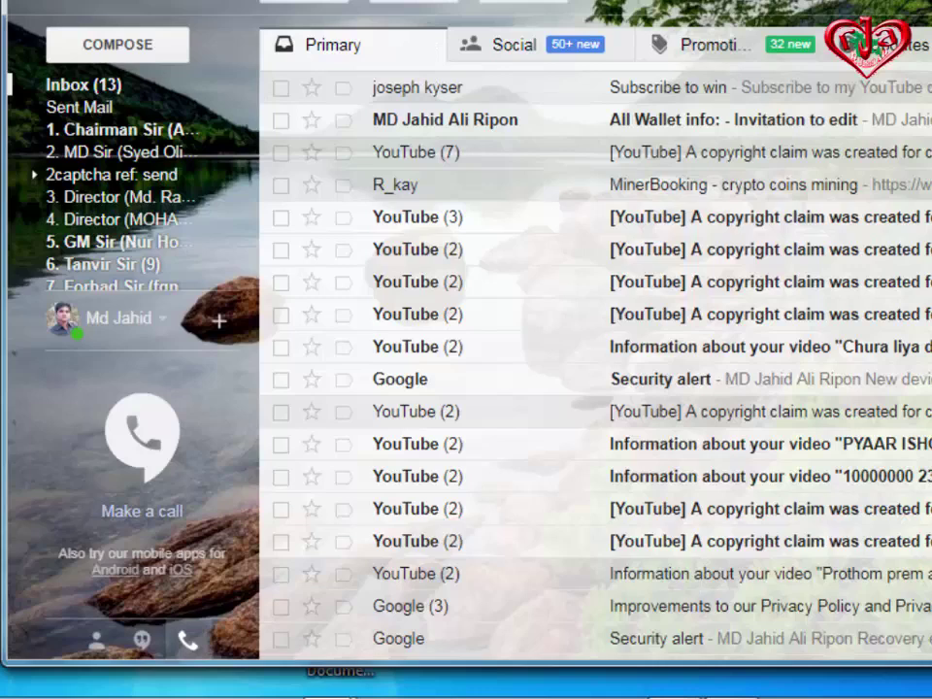
key(F5)
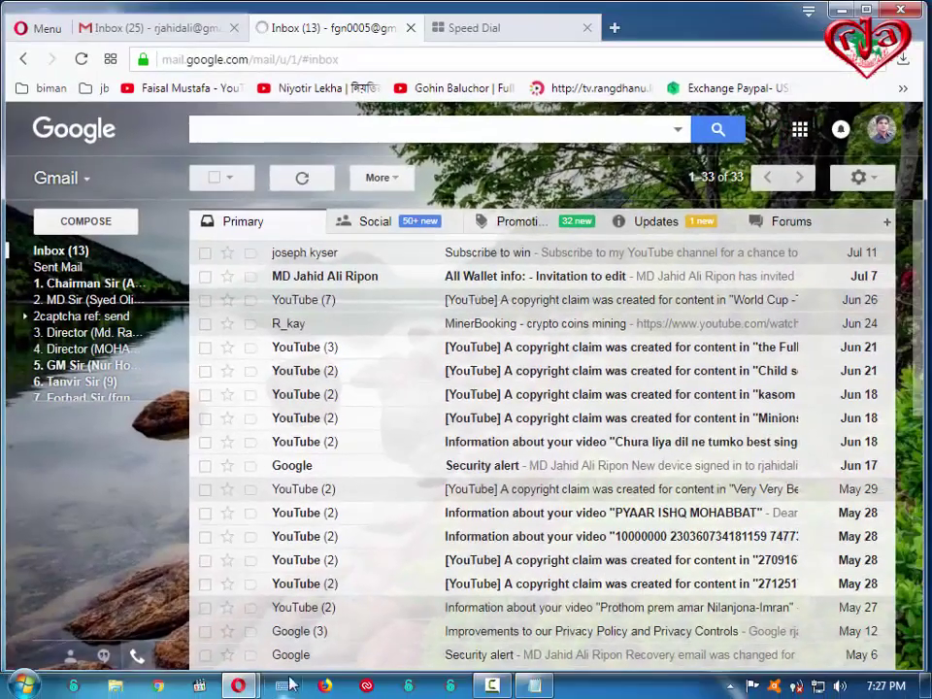
Return to the Robikex verification page and scroll through it
mouse_move(238, 685)
click(351, 595)
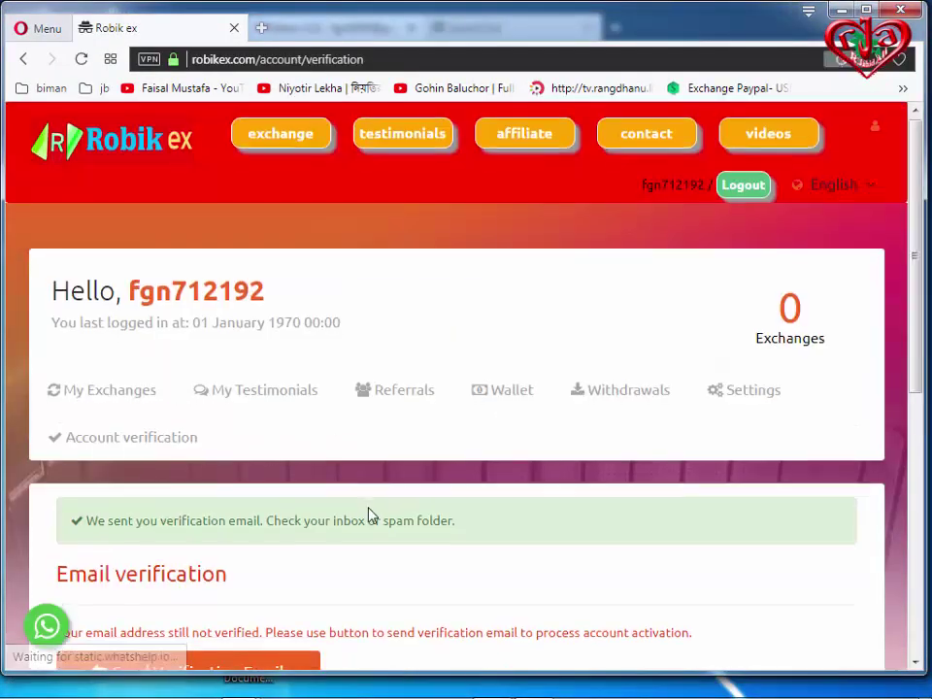
scroll(372, 515, down, 2)
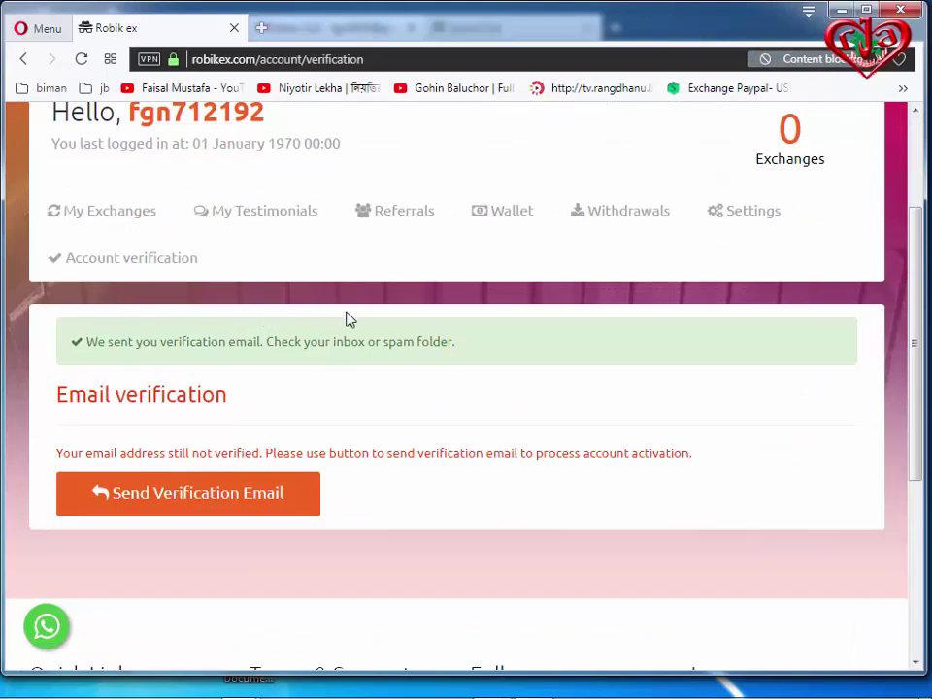
scroll(328, 515, up, 1)
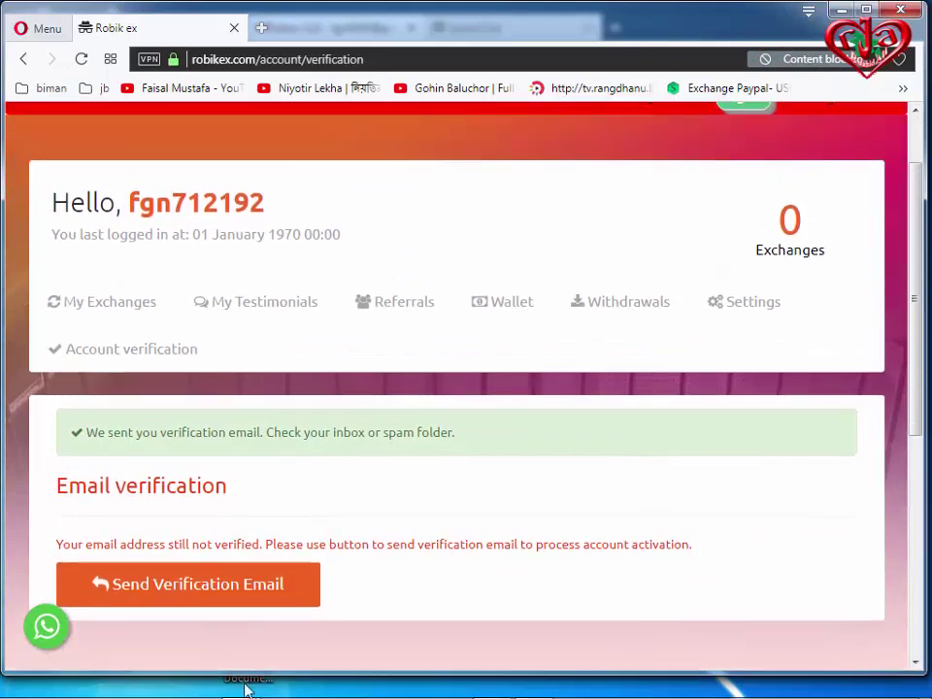
mouse_move(238, 685)
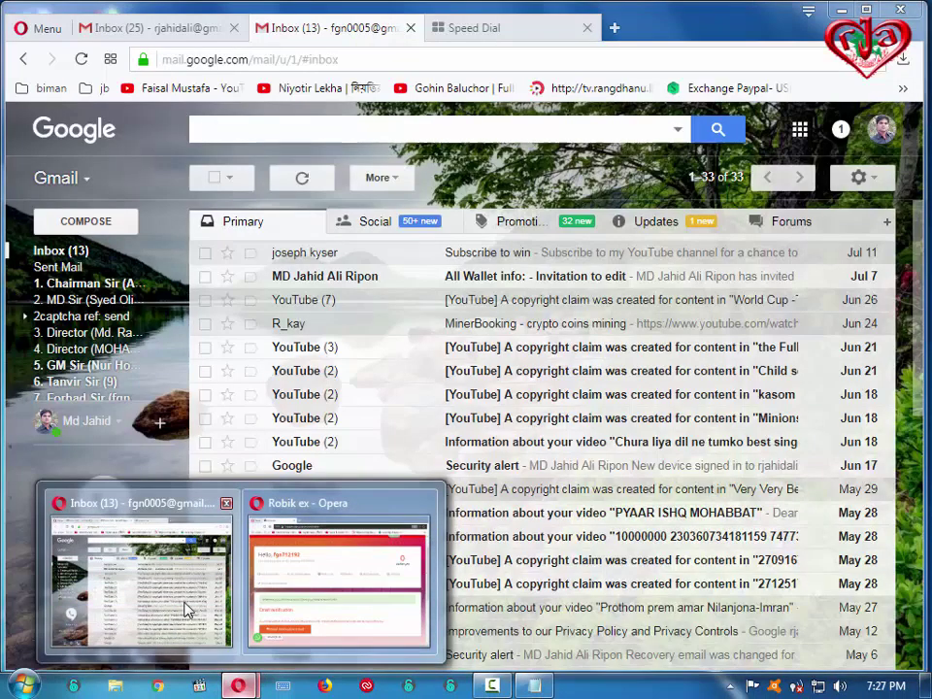
click(187, 609)
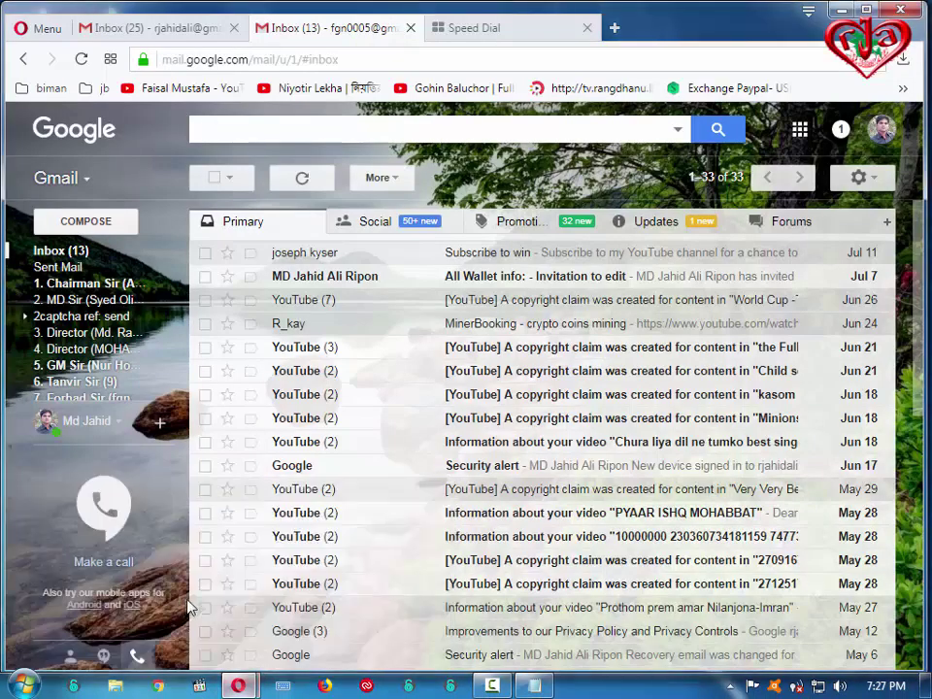
click(81, 62)
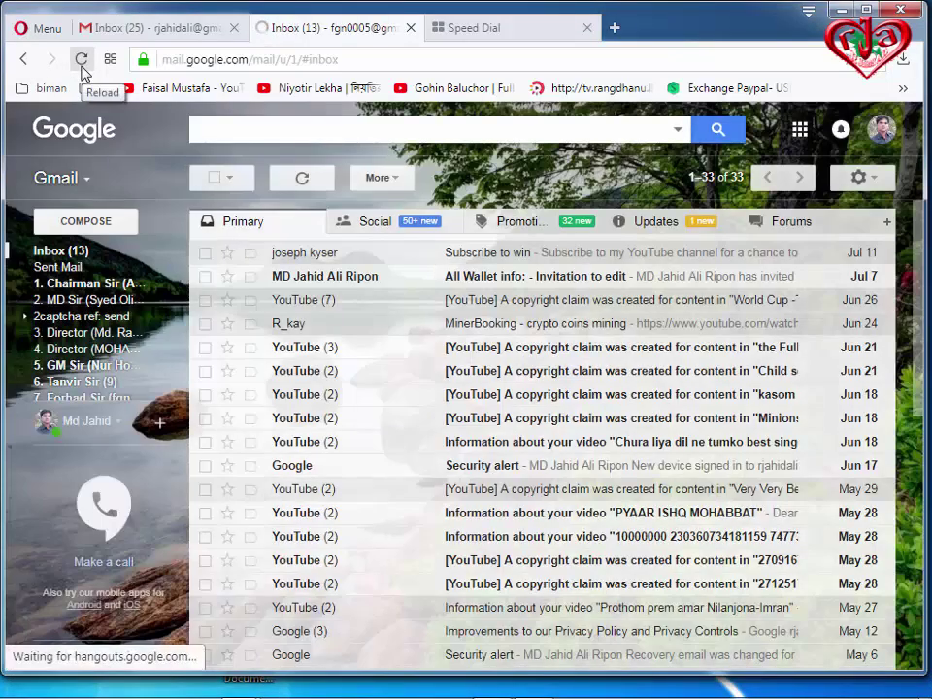
scroll(121, 334, down, 3)
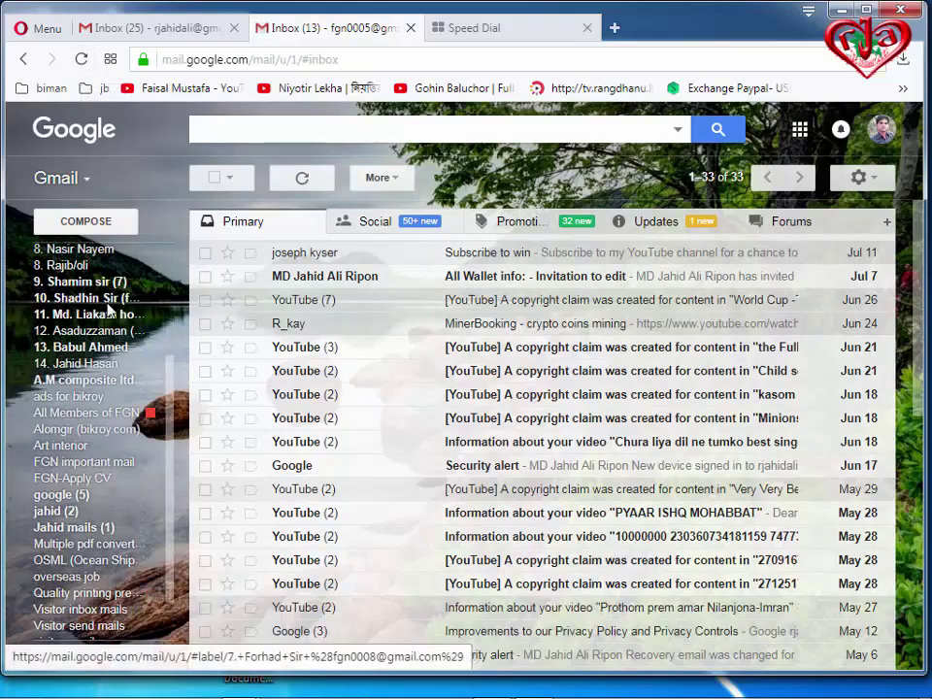
scroll(124, 349, down, 3)
scroll(124, 350, down, 1)
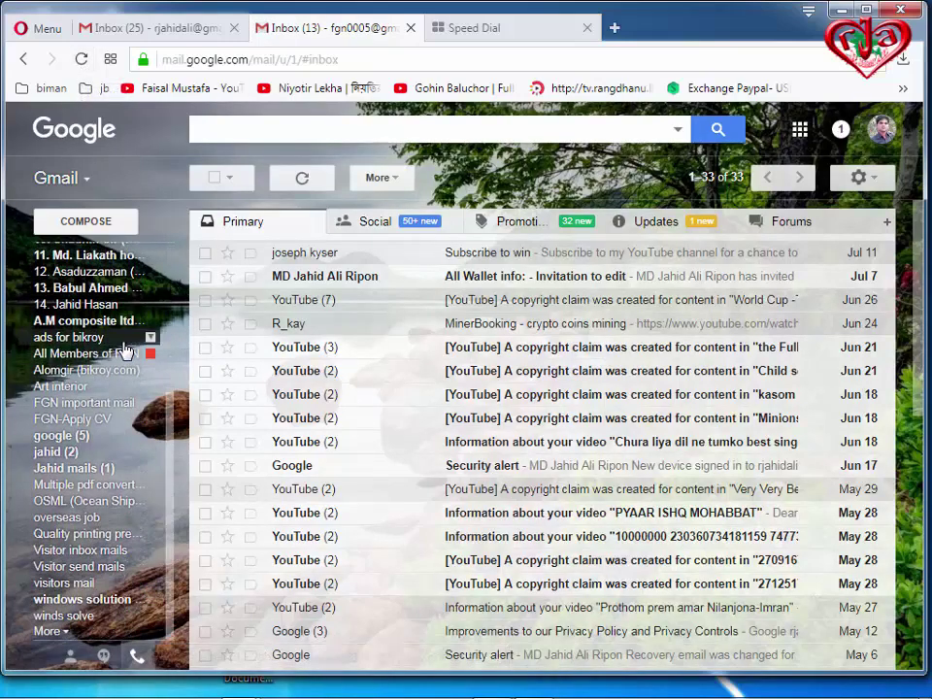
click(47, 631)
scroll(100, 510, down, 3)
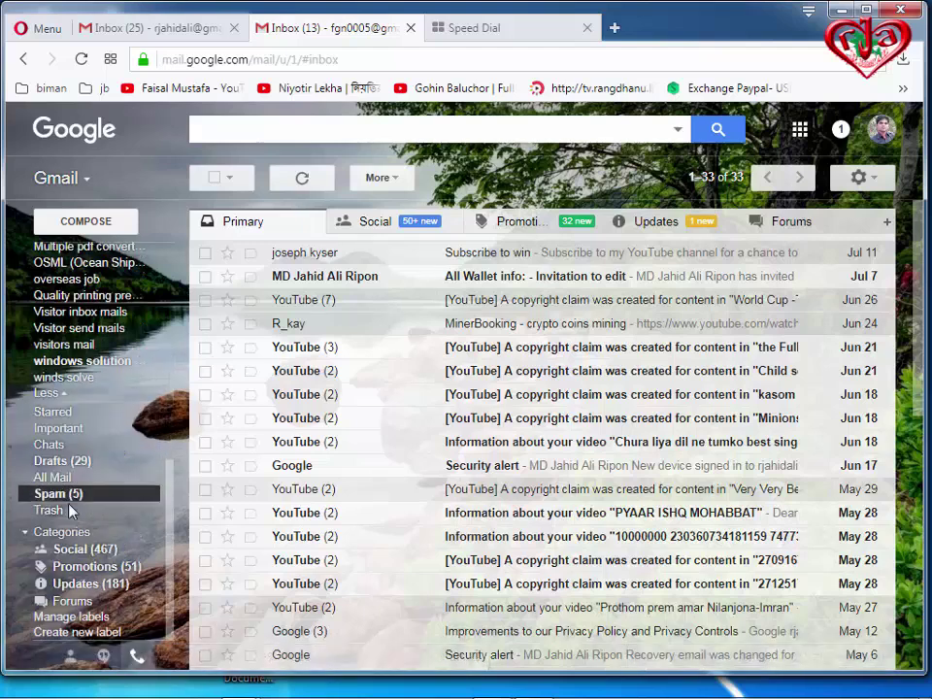
click(55, 497)
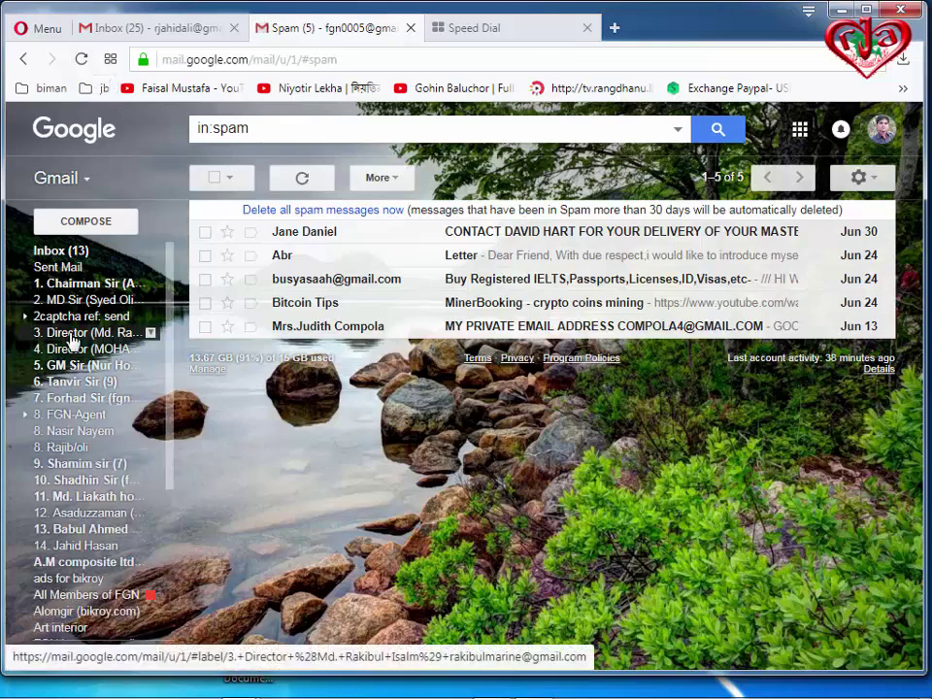
click(58, 254)
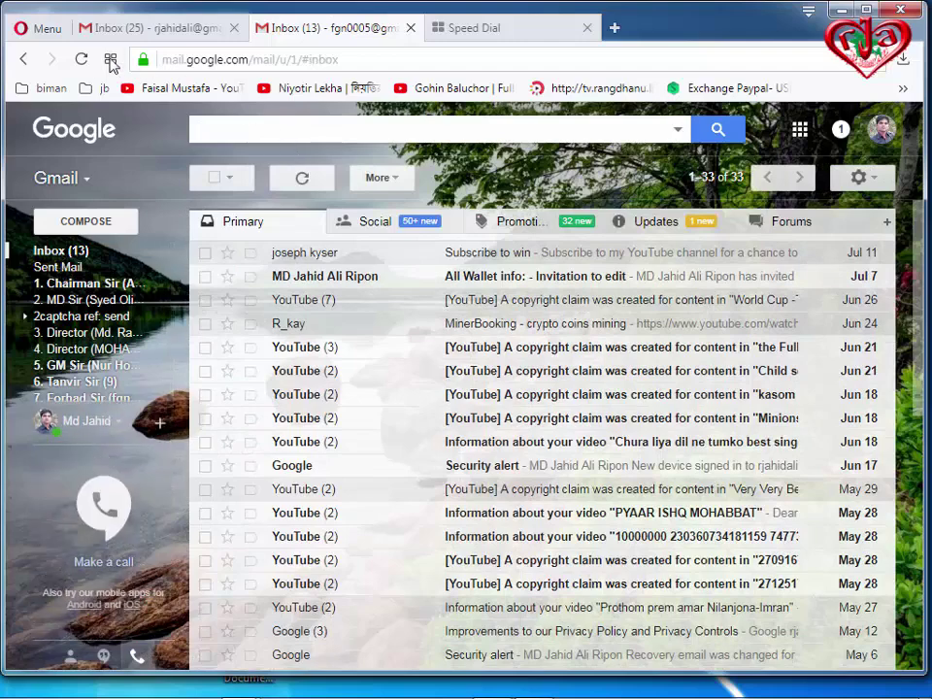
Reload Gmail, then request a new verification email on the Robikex page
click(82, 59)
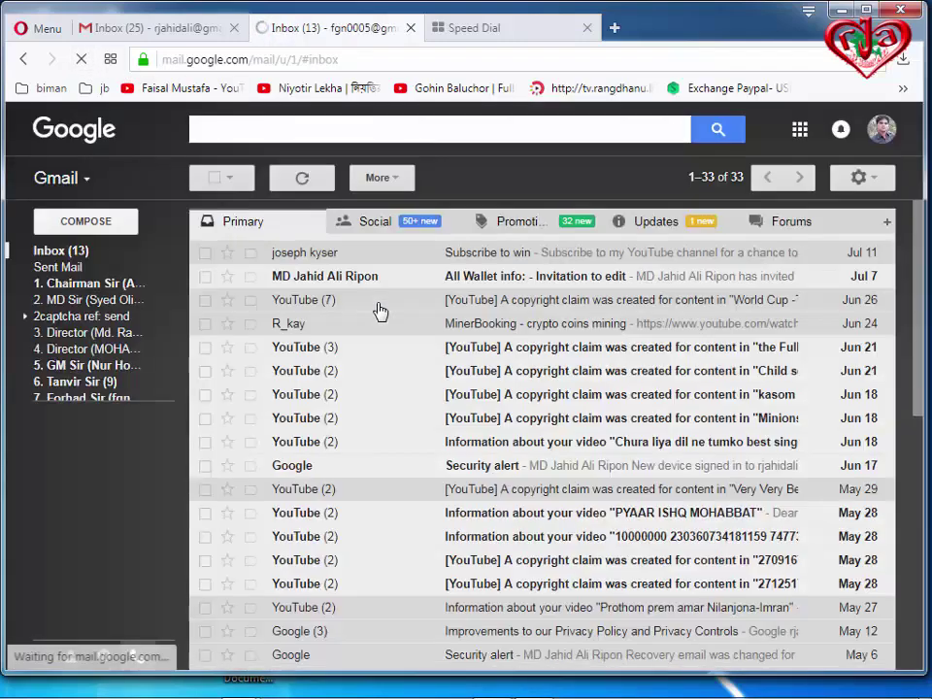
mouse_move(448, 670)
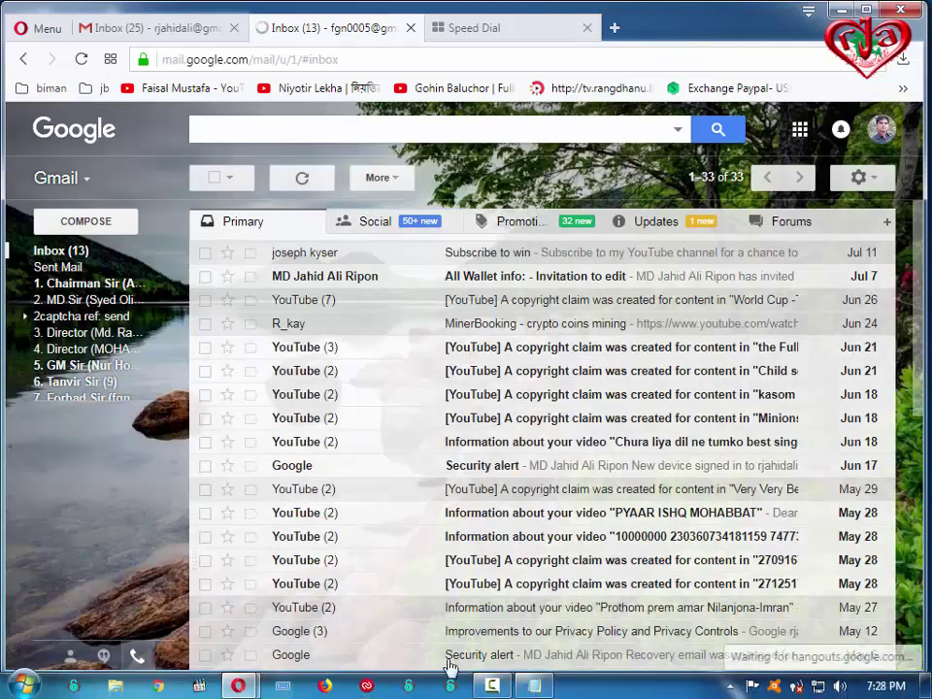
mouse_move(238, 685)
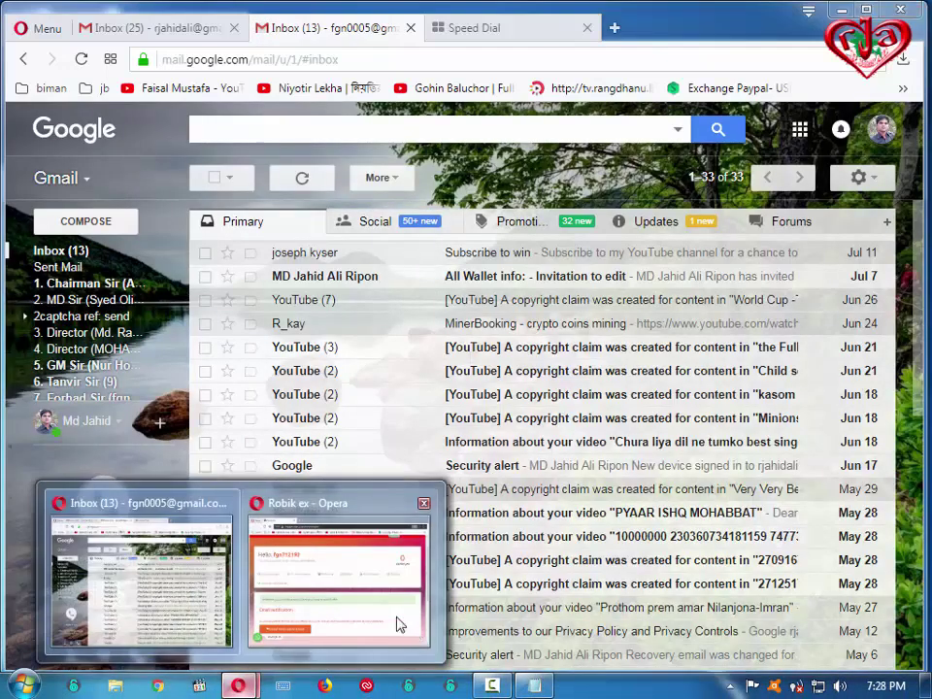
click(396, 619)
scroll(293, 418, down, 1)
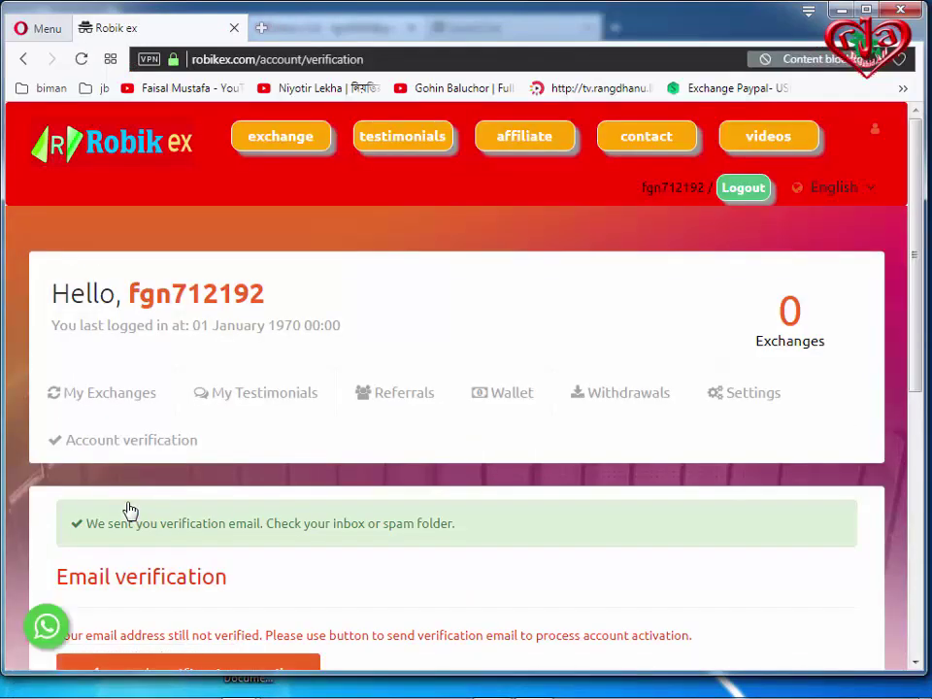
scroll(130, 510, down, 2)
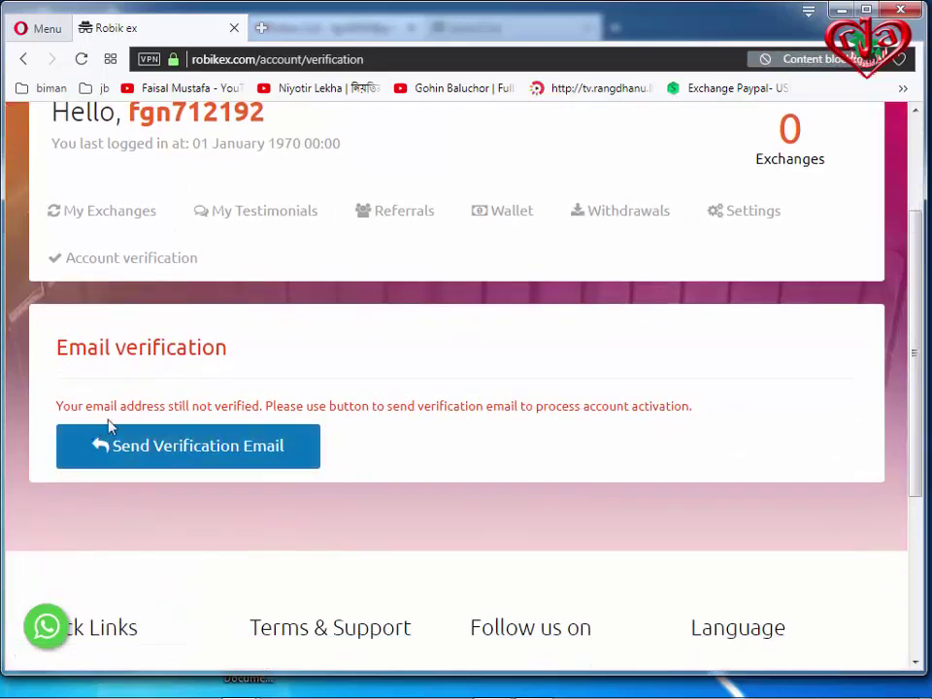
click(157, 462)
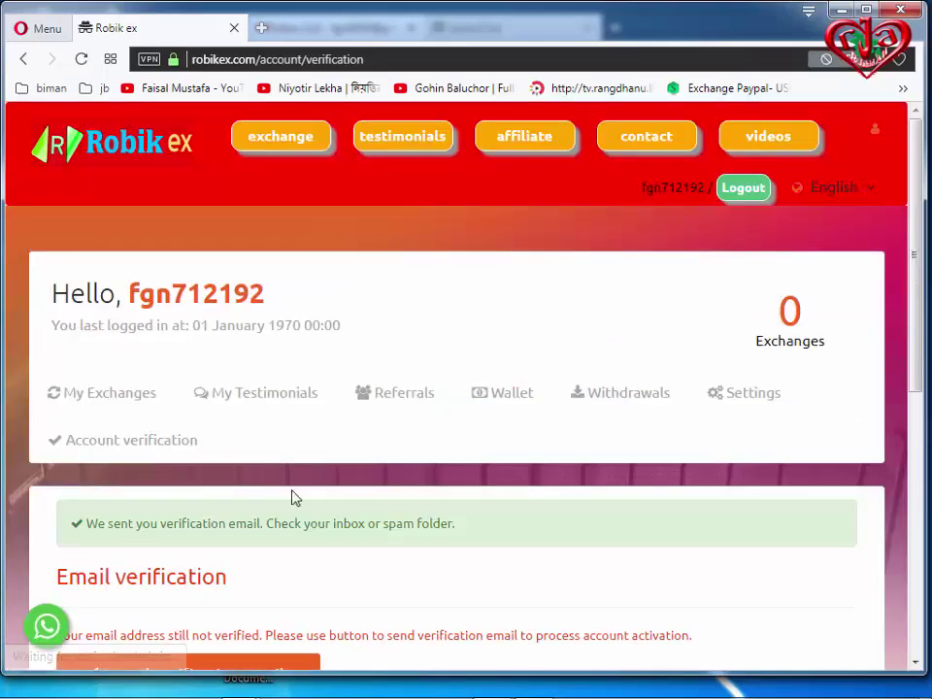
Bring the Gmail inbox back to front to find the Robik Ex verification message
scroll(515, 528, down, 2)
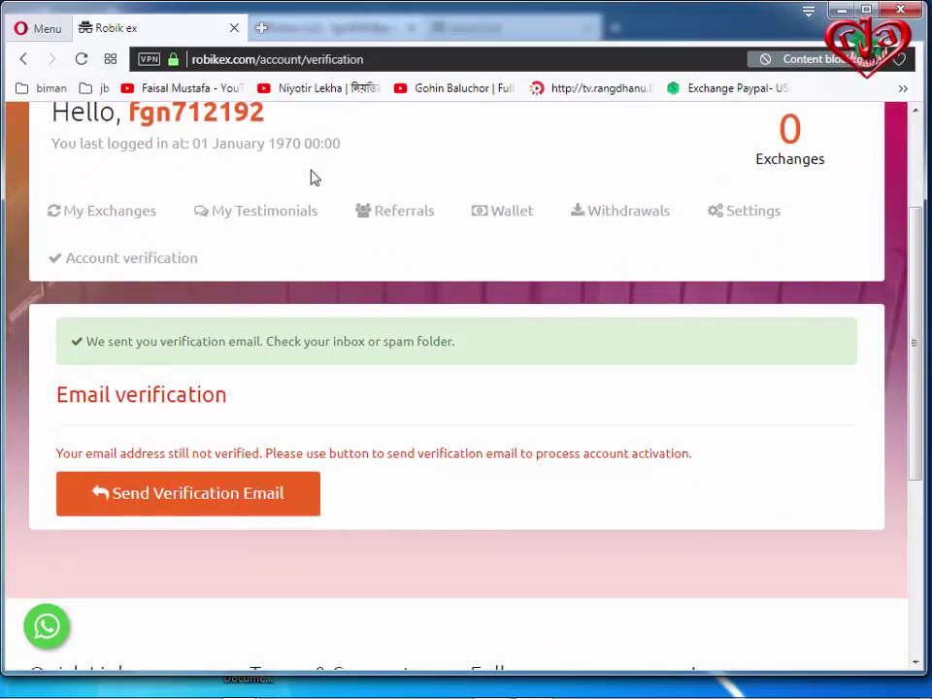
mouse_move(240, 687)
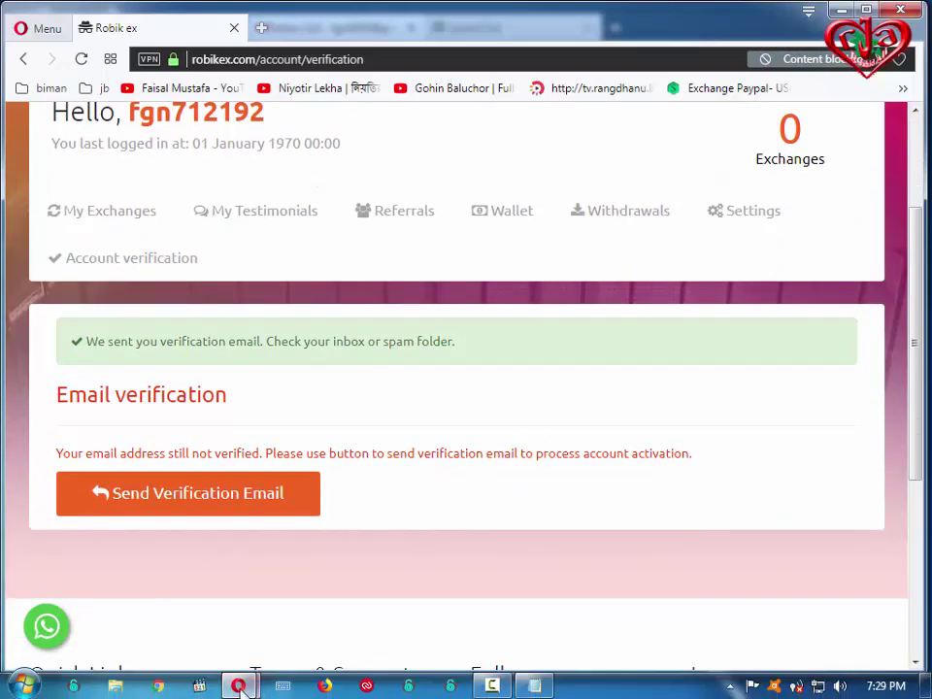
click(158, 601)
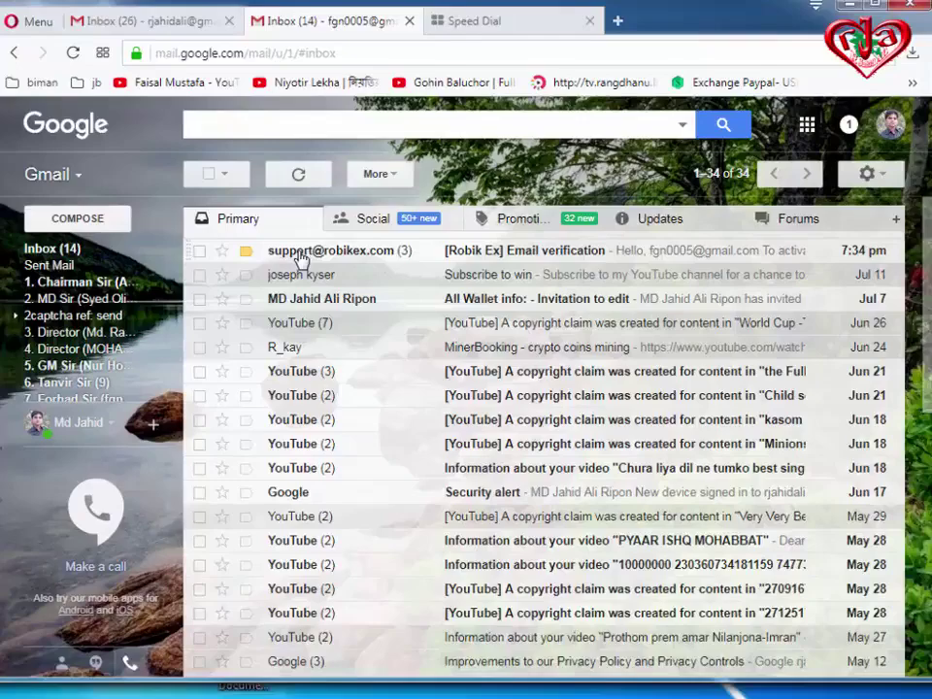
Open the [Robik Ex] Email verification message and copy its verification link
click(302, 254)
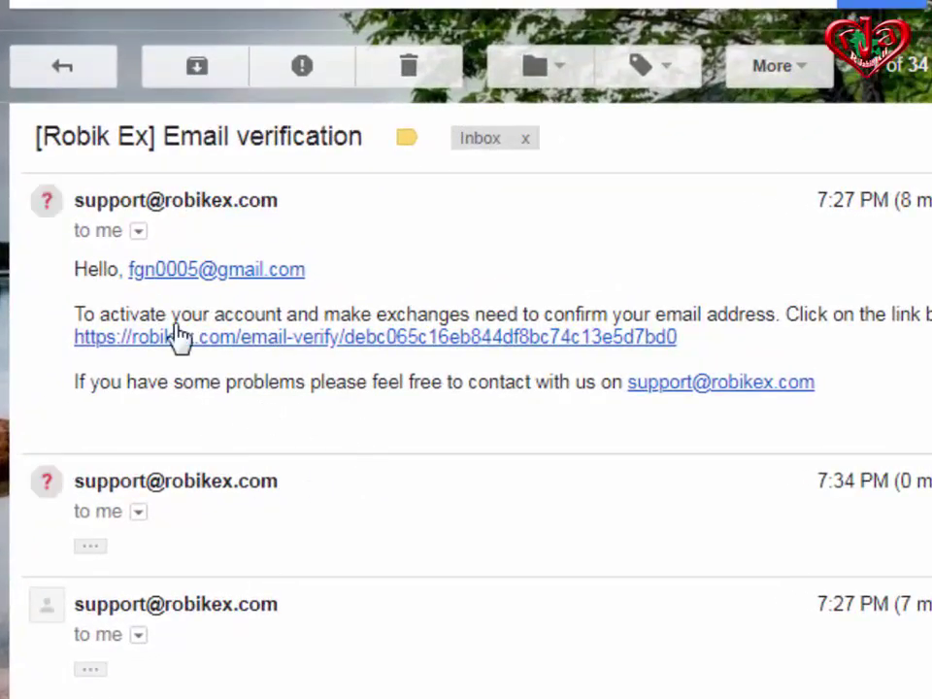
scroll(240, 369, down, 3)
scroll(242, 371, up, 1)
scroll(244, 369, up, 2)
drag(98, 345, 691, 346)
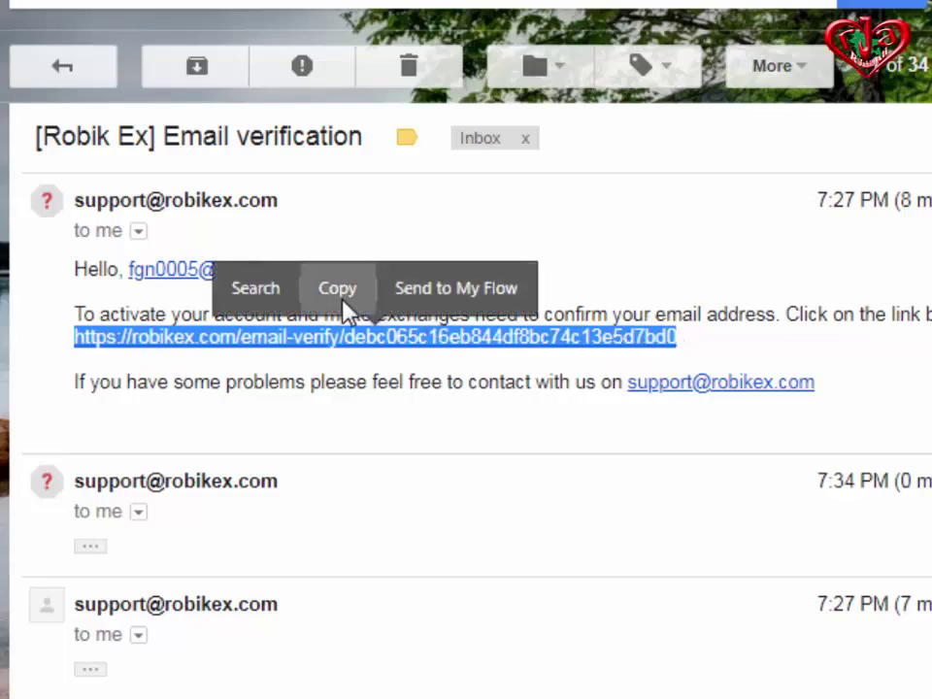
click(342, 300)
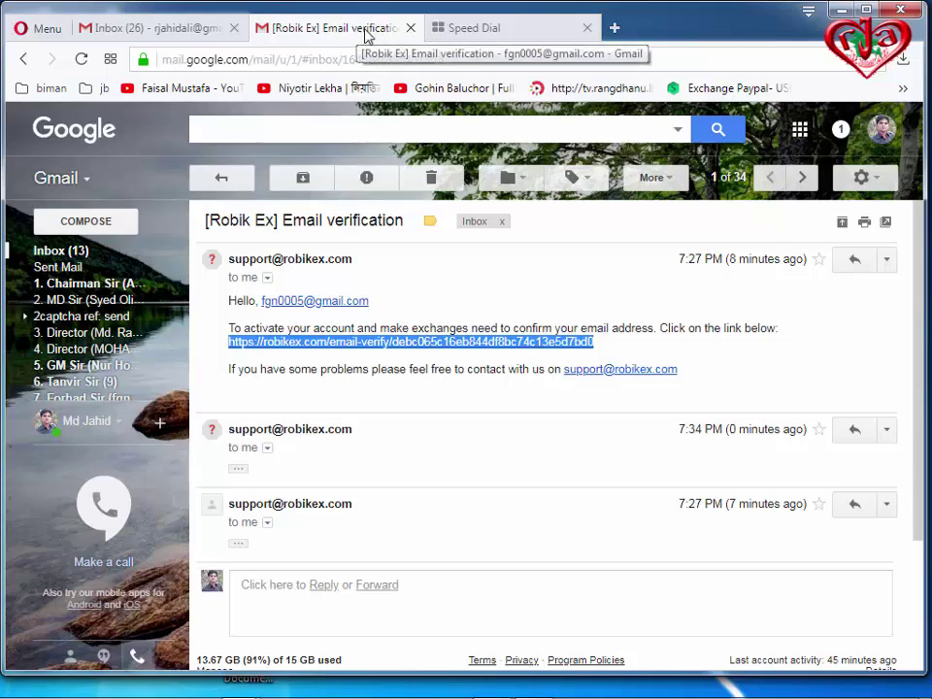
mouse_move(243, 687)
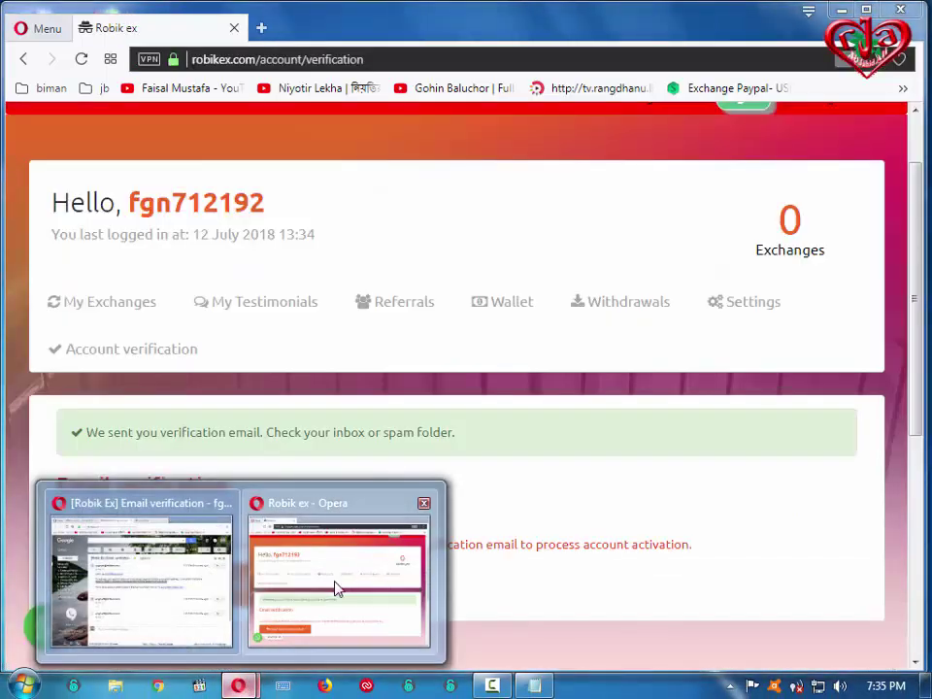
Paste the copied verification link into Robikex's address bar and open it to verify the email
click(337, 587)
click(281, 62)
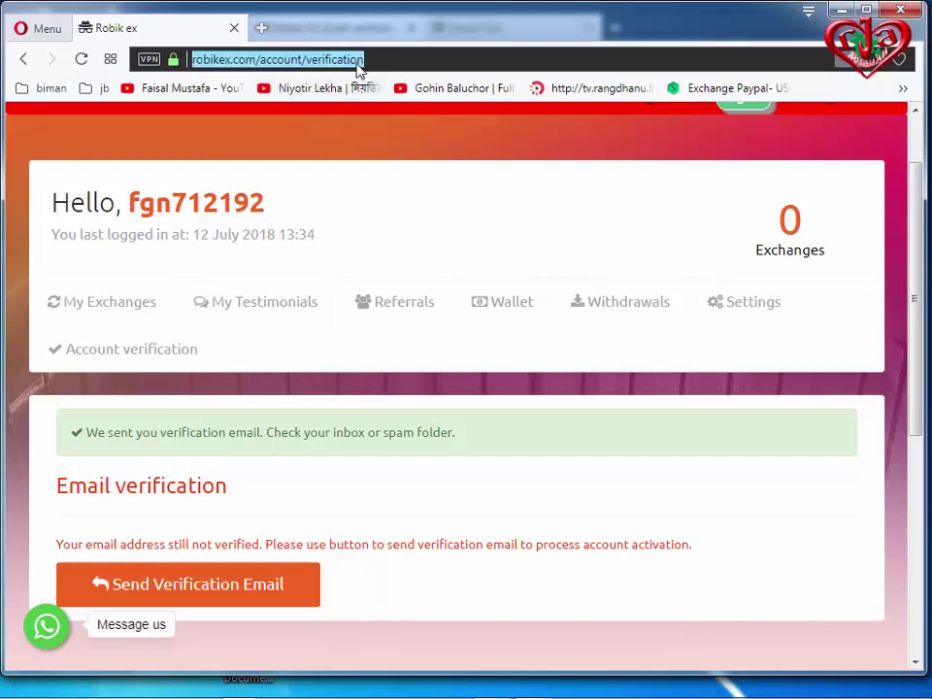
right_click(373, 61)
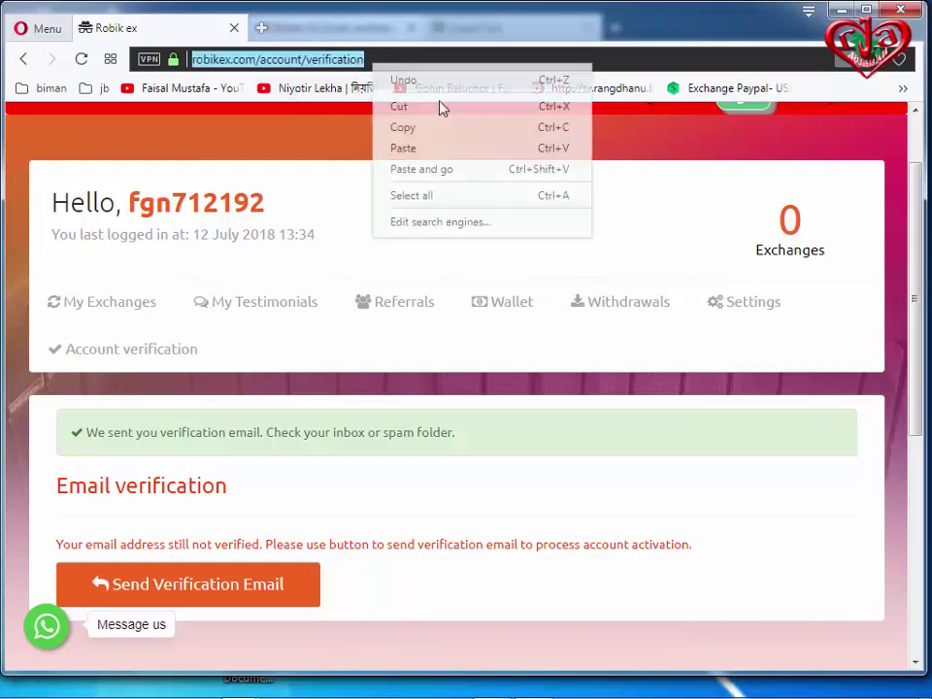
click(421, 150)
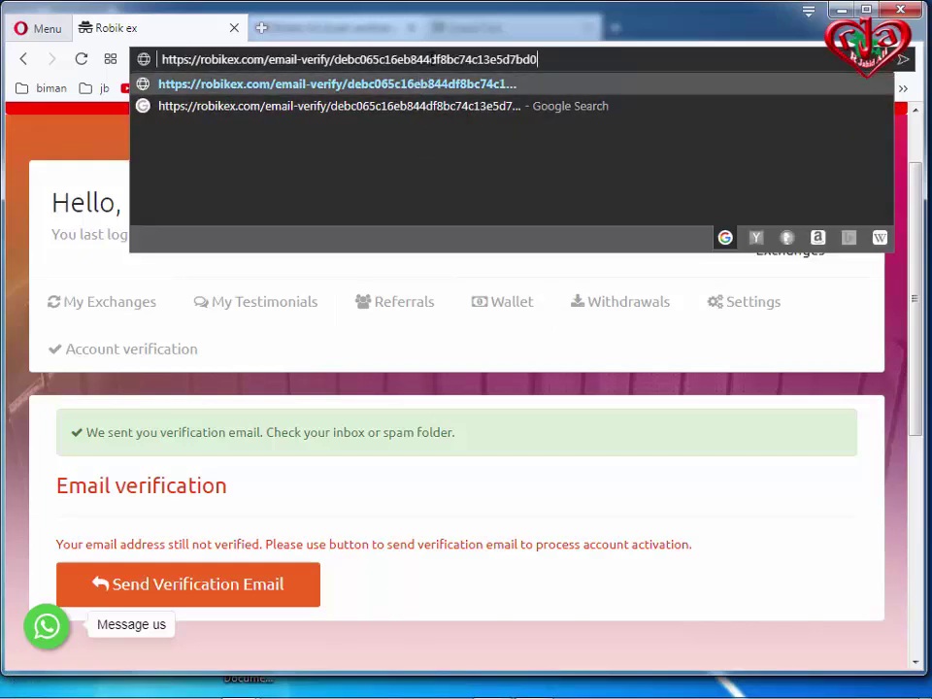
right_click(432, 60)
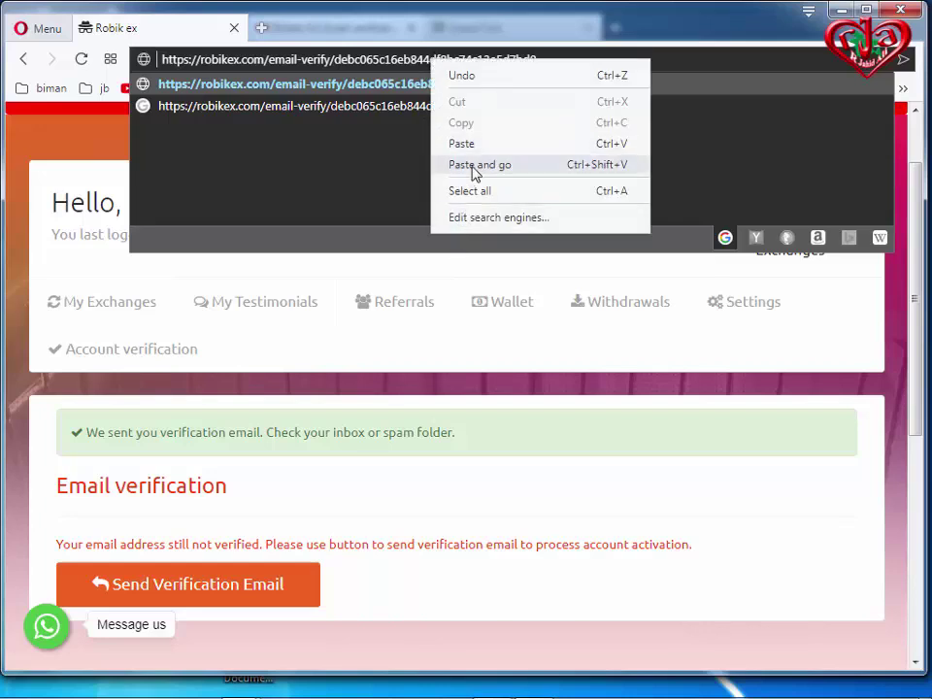
click(475, 167)
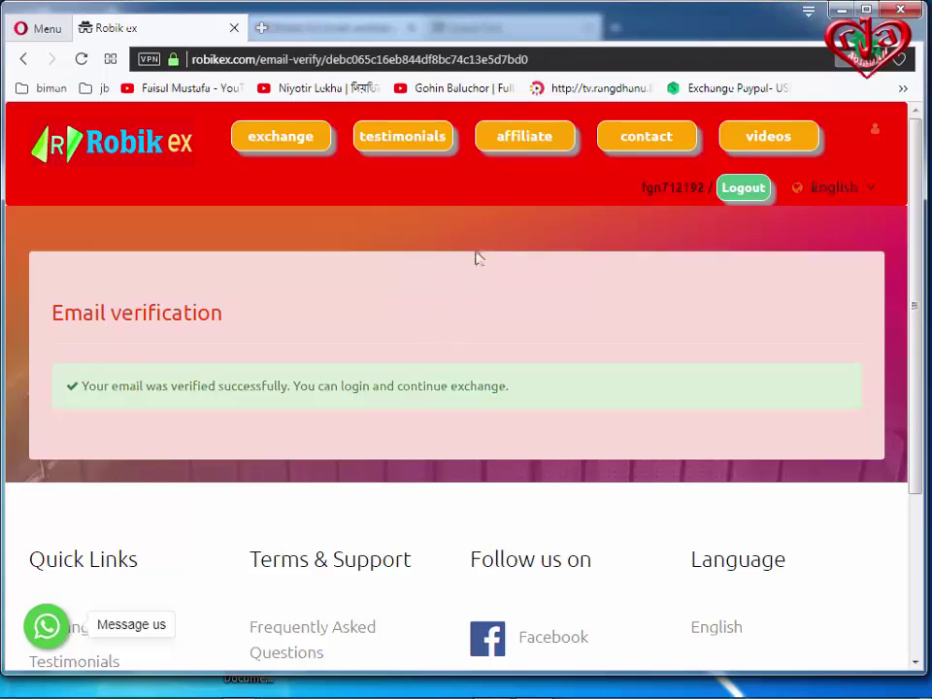
Close the Robikex window and the verification email tab, confirming Leave
click(908, 15)
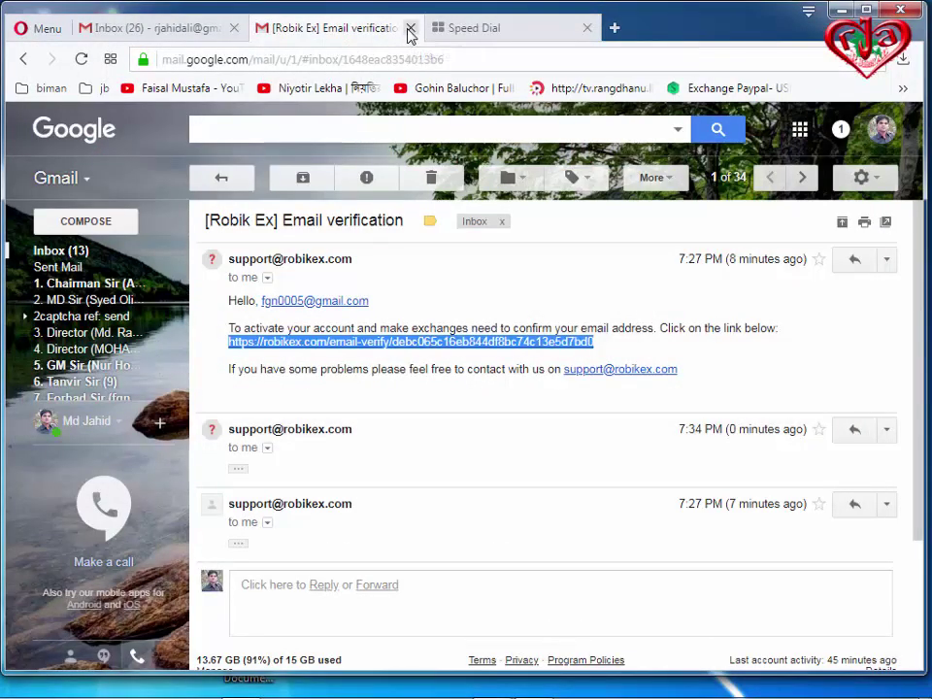
click(409, 33)
click(555, 395)
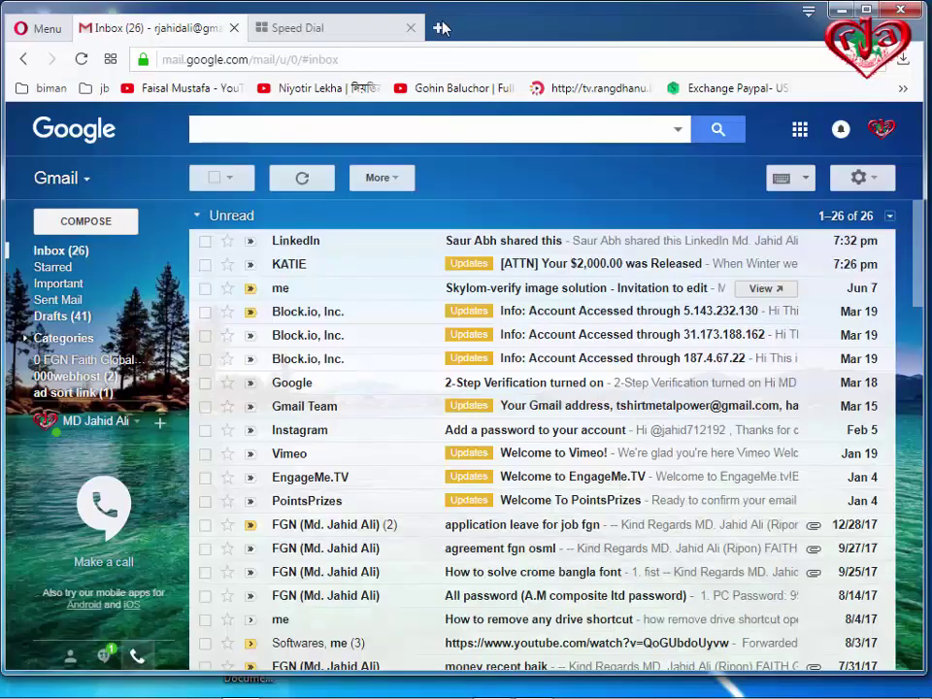
Open the Robikex referral link from the notes in a new tab, then return to Gmail
click(438, 27)
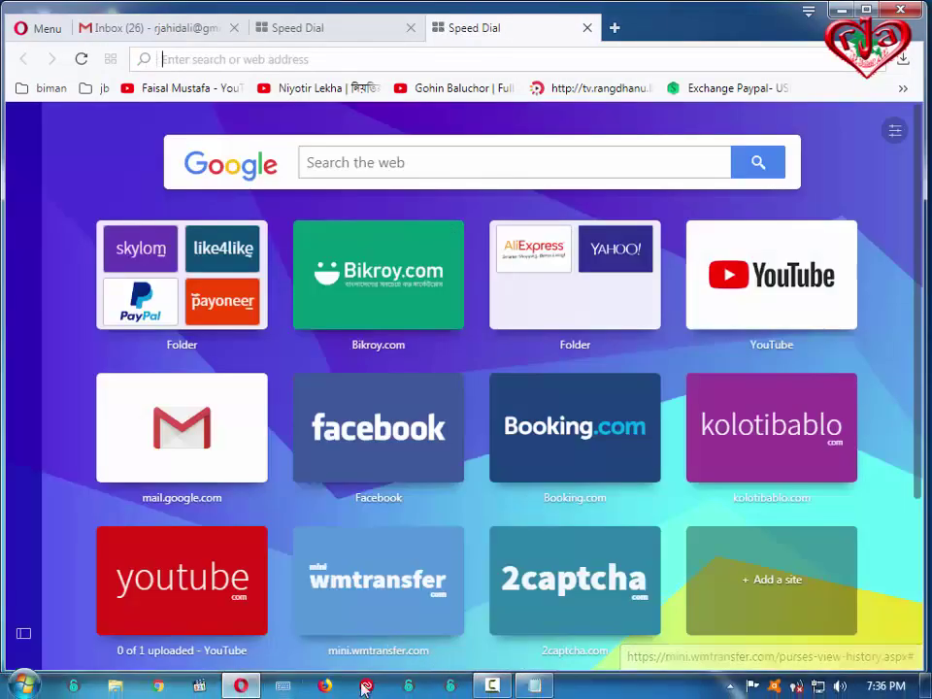
click(537, 688)
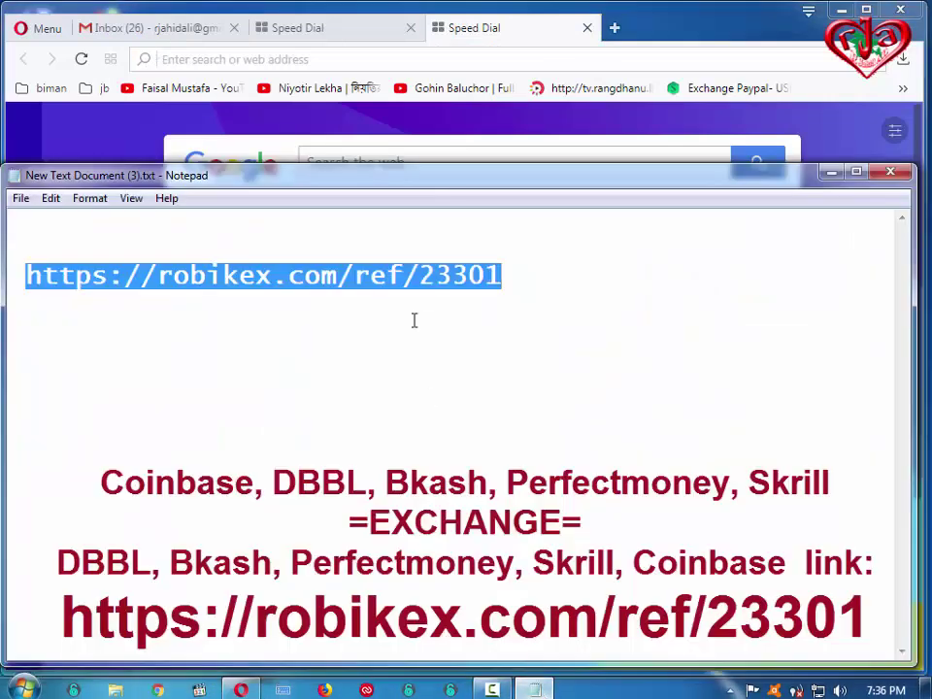
right_click(430, 277)
click(486, 339)
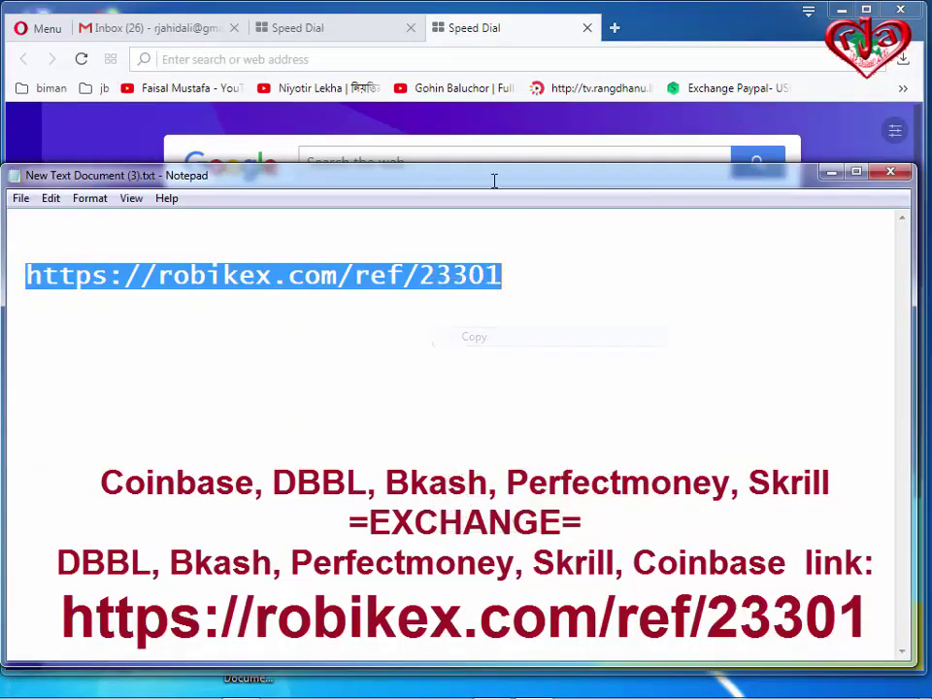
click(514, 33)
right_click(376, 60)
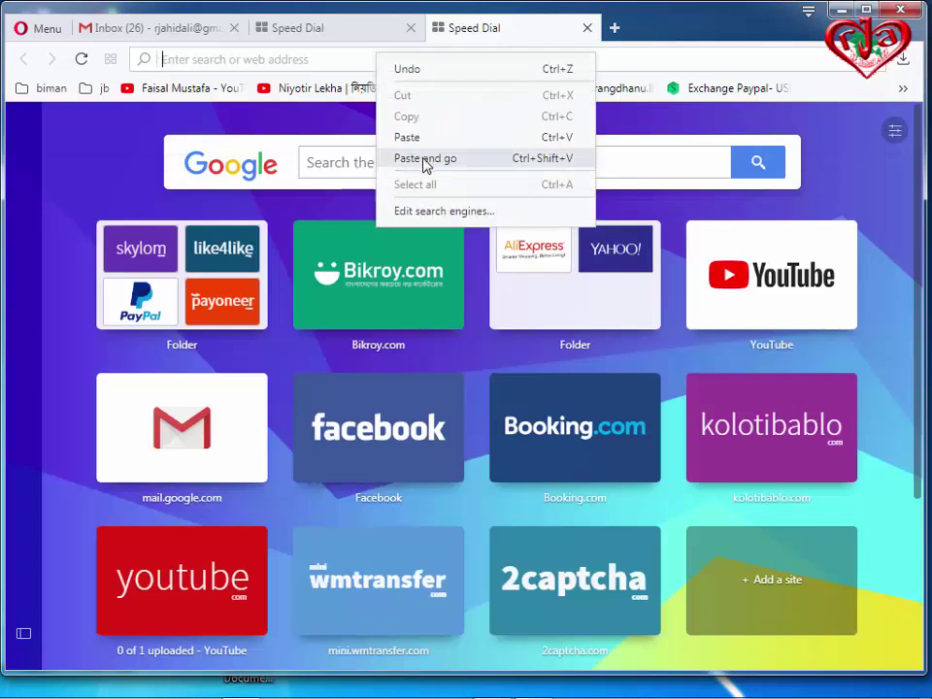
click(415, 161)
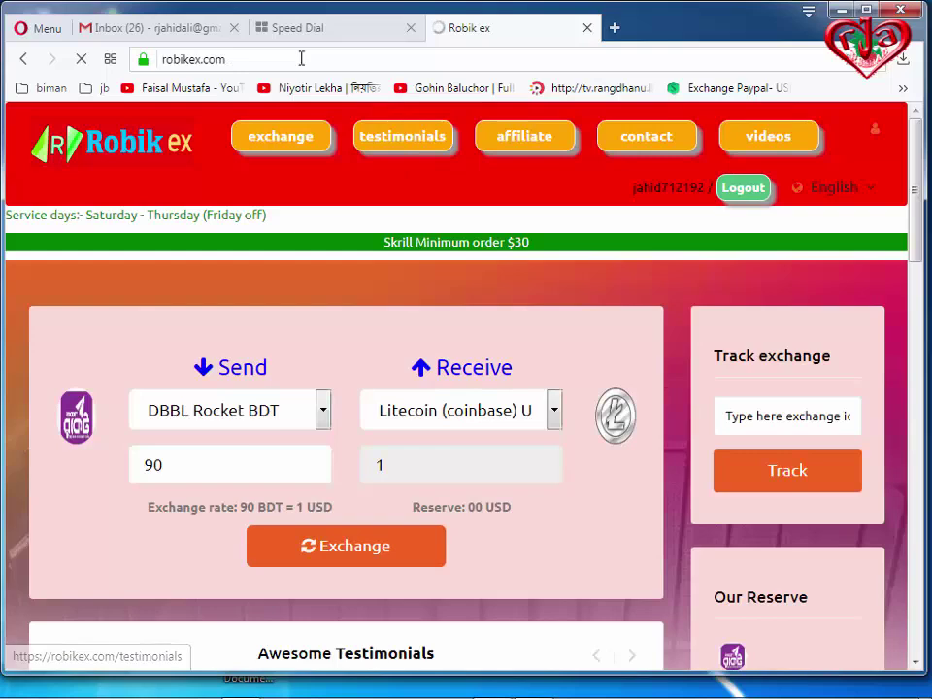
click(199, 29)
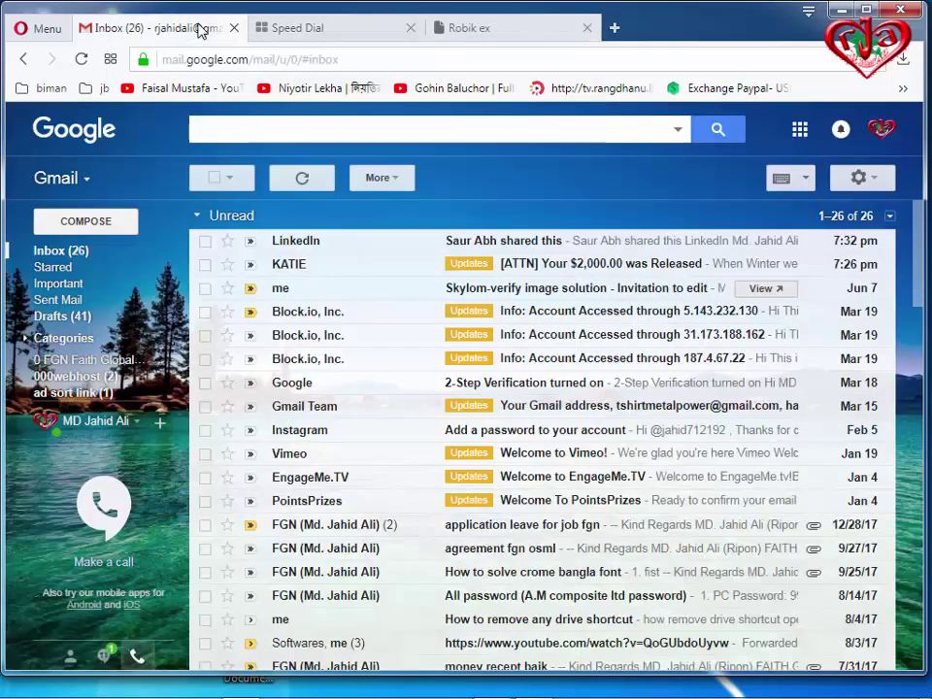
Trash the LinkedIn message and one other unread email, then return to the Robik ex tab
click(205, 240)
click(206, 265)
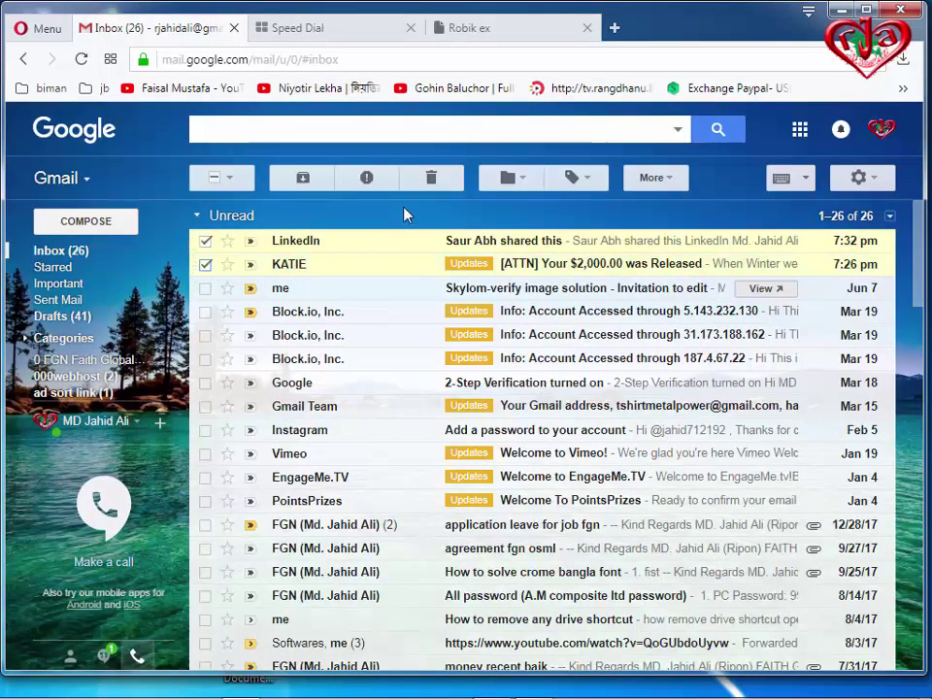
click(432, 179)
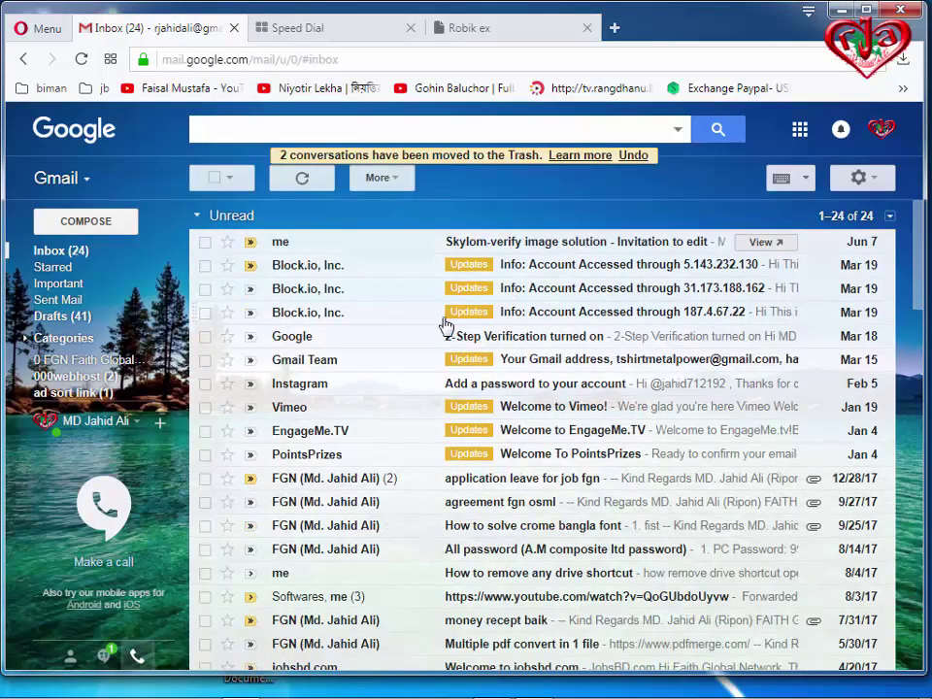
click(482, 29)
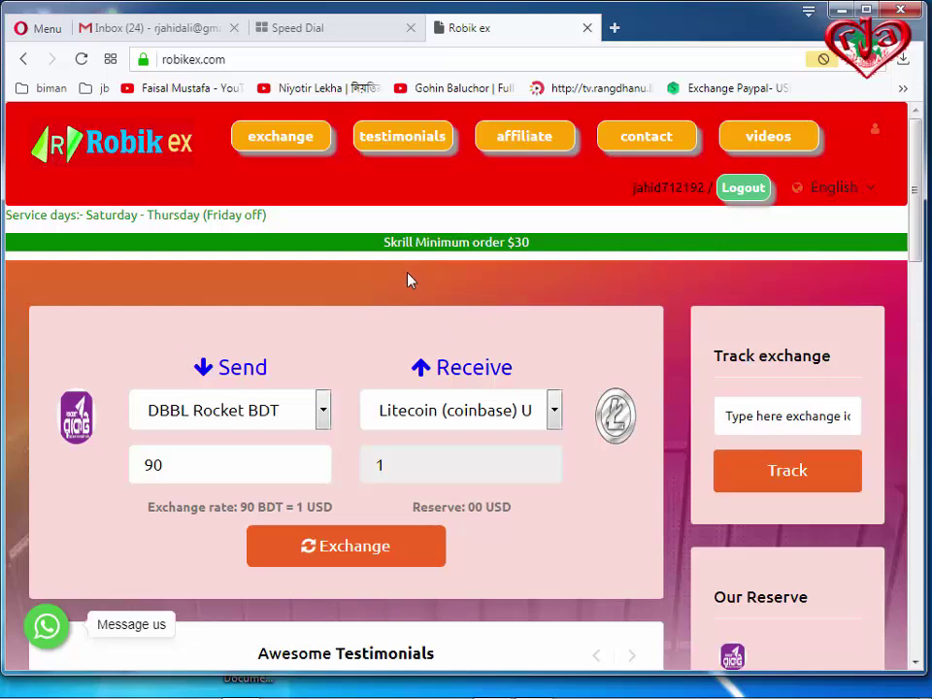
scroll(641, 291, down, 2)
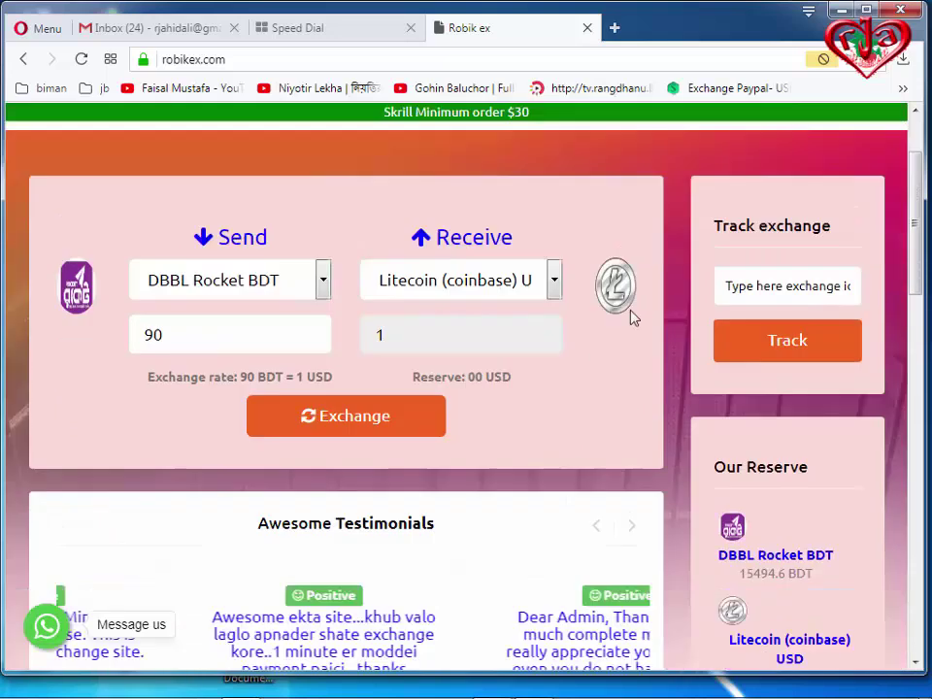
scroll(630, 316, up, 2)
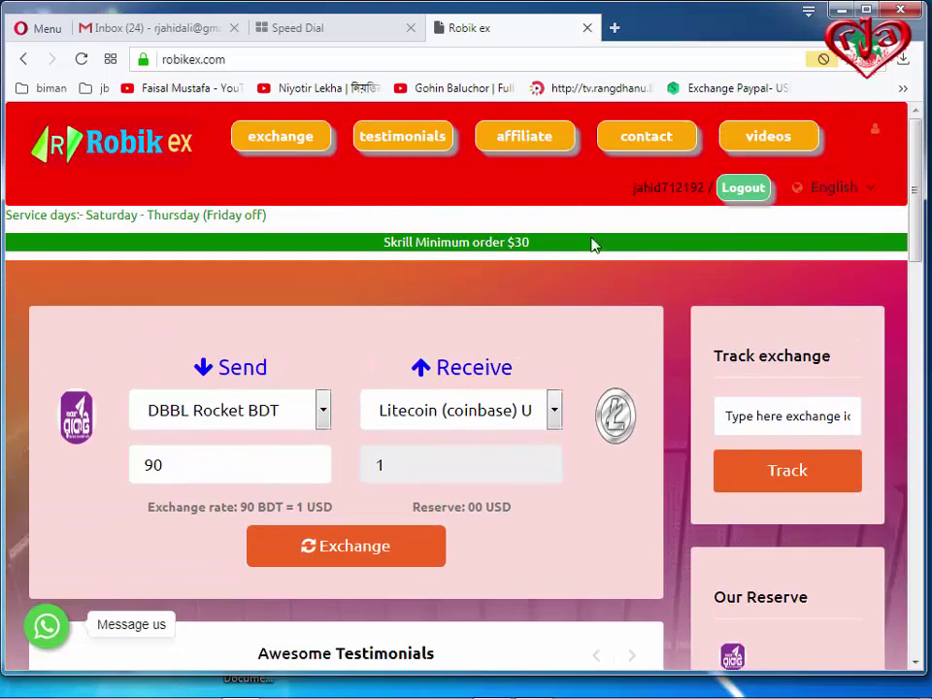
Open the account's My Exchanges history and scroll through its four past exchanges
click(668, 196)
scroll(540, 370, down, 4)
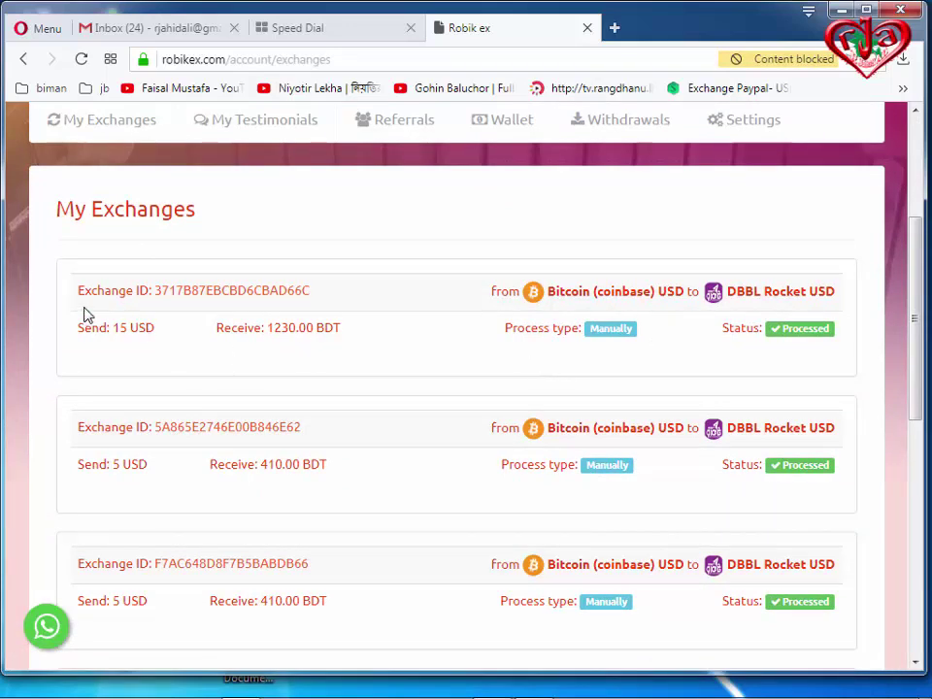
scroll(655, 522, down, 1)
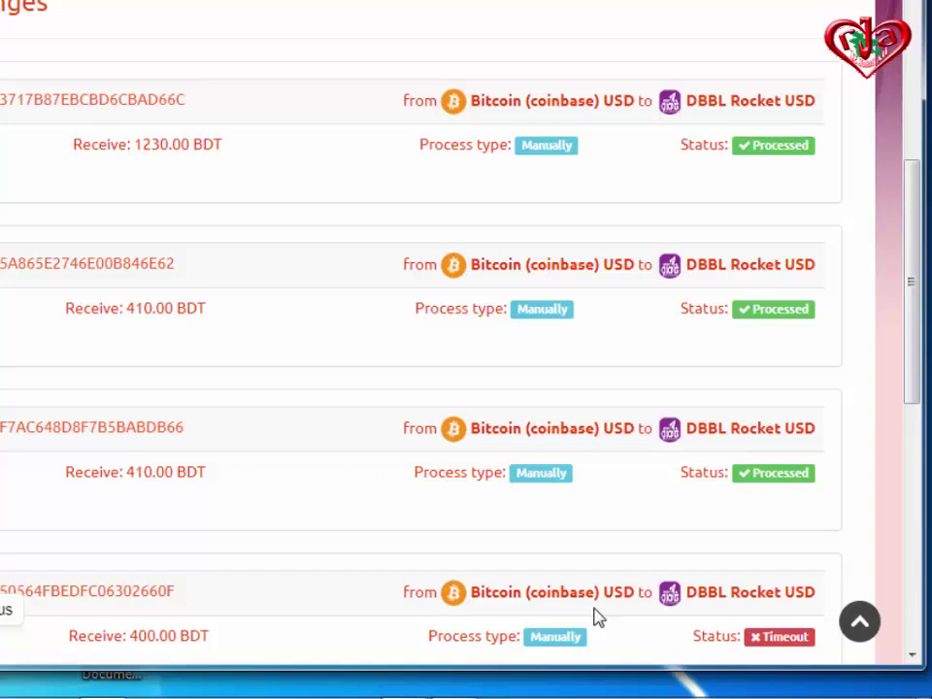
scroll(599, 614, down, 3)
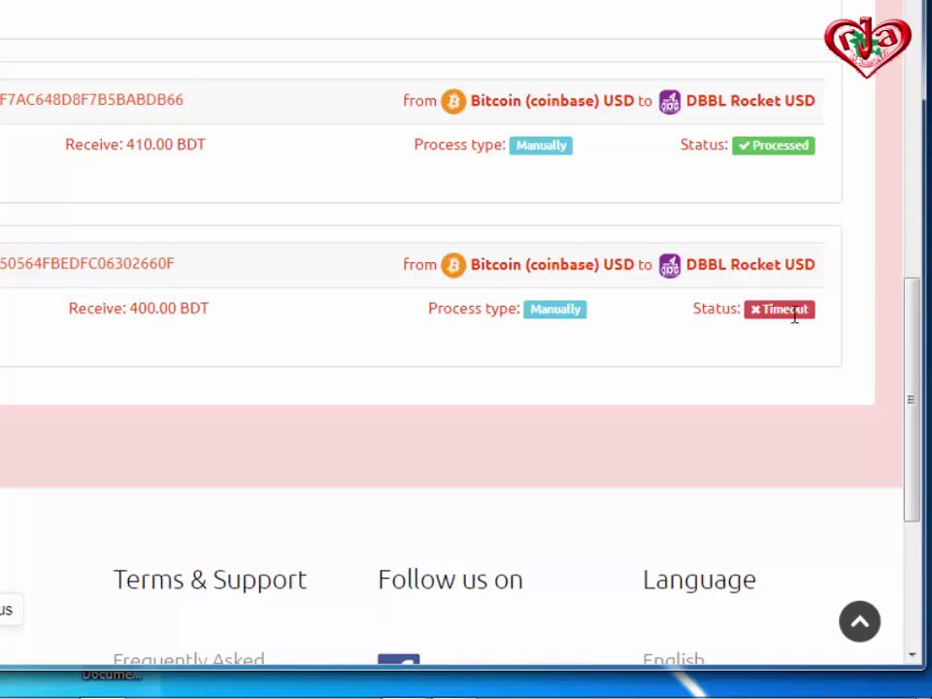
scroll(704, 375, up, 2)
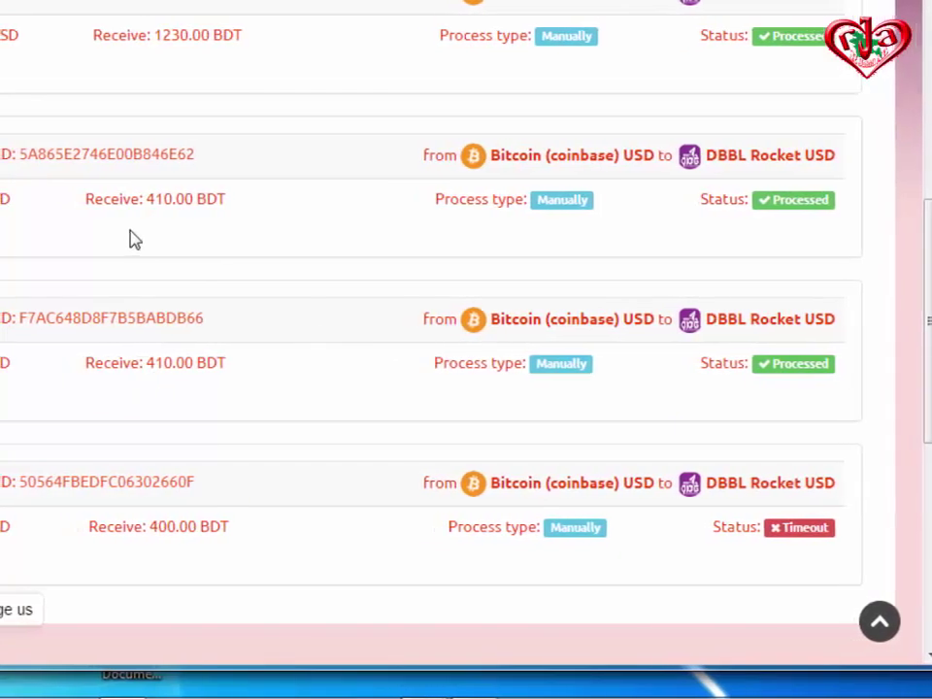
scroll(217, 298, up, 1)
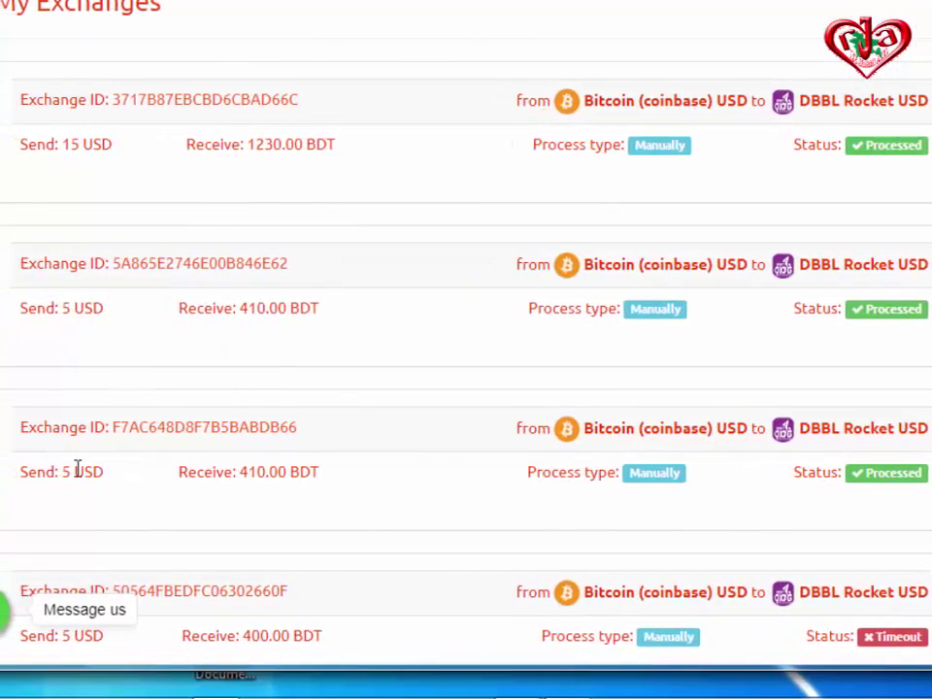
scroll(395, 417, up, 4)
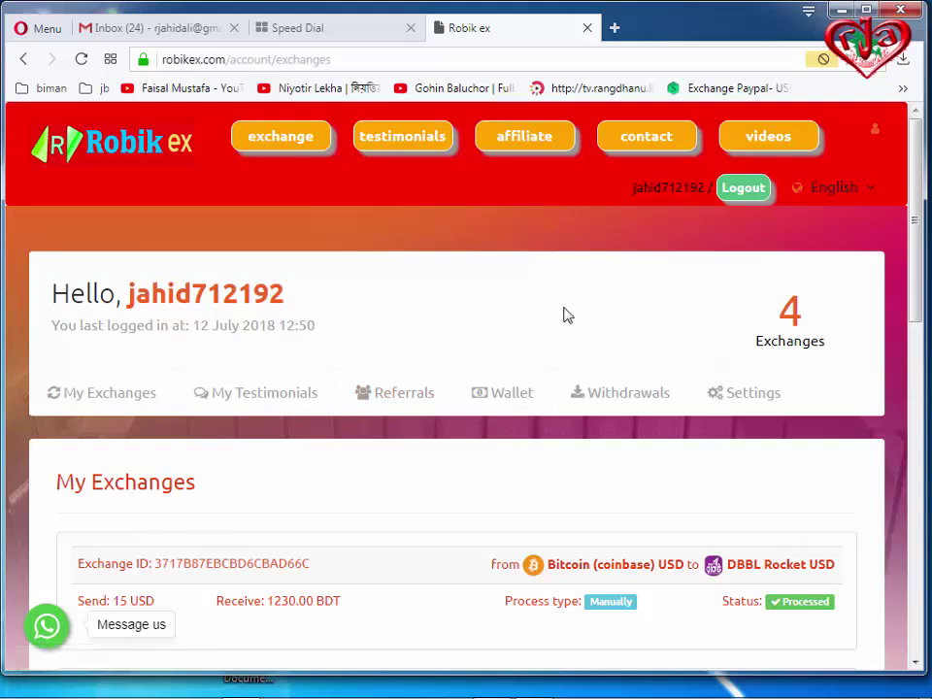
Return to Robikex's exchange form, which offers 90 DBBL Rocket BDT per 1 USD Litecoin
click(289, 137)
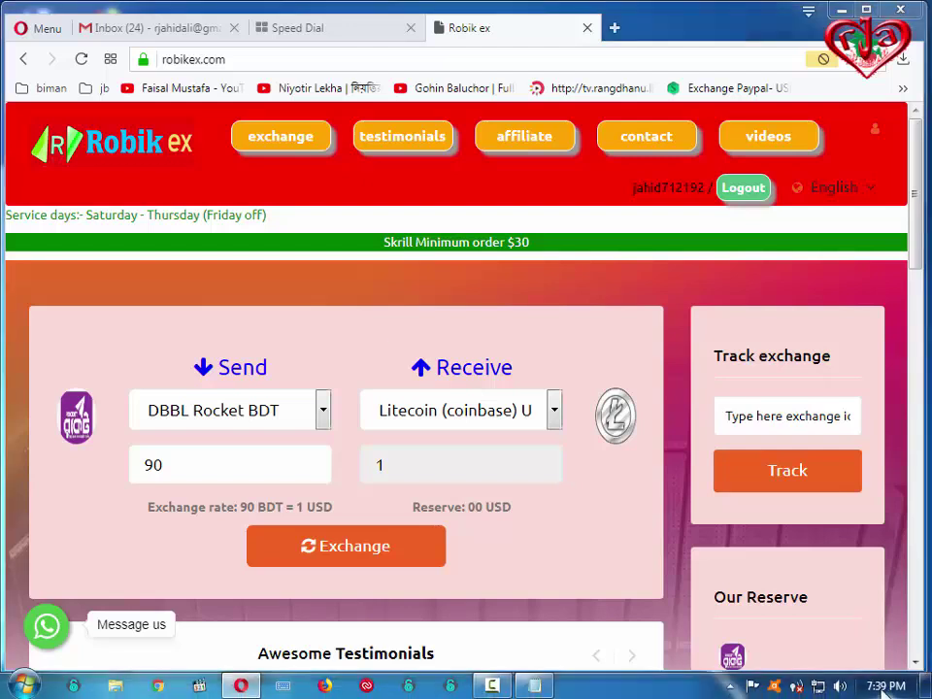
click(886, 688)
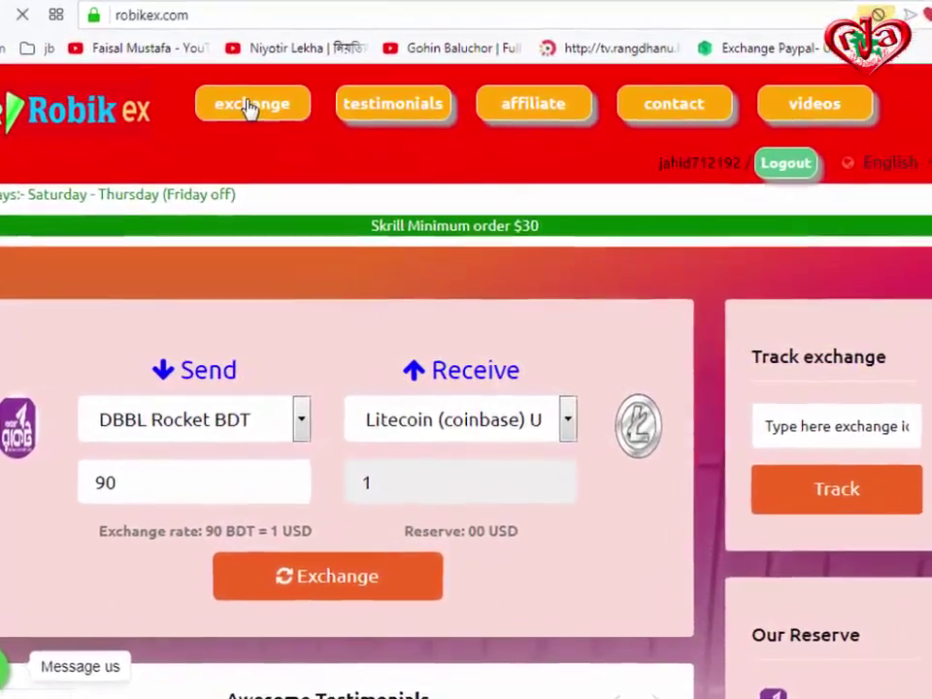
Reload the form and choose Bitcoin (coinbase) USD to send and DBBL Rocket BDT to receive
click(238, 94)
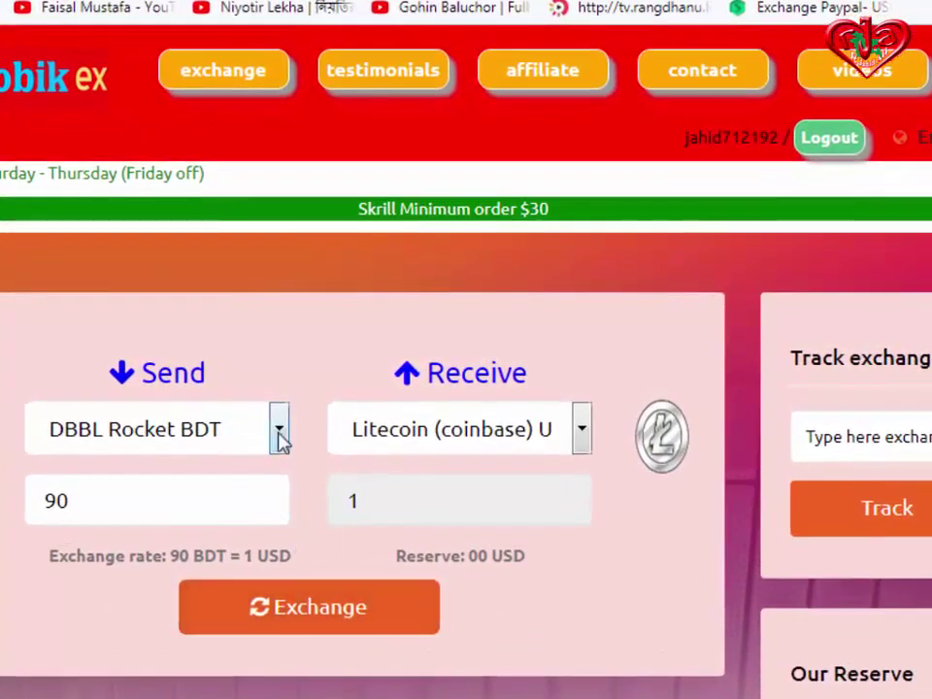
click(279, 439)
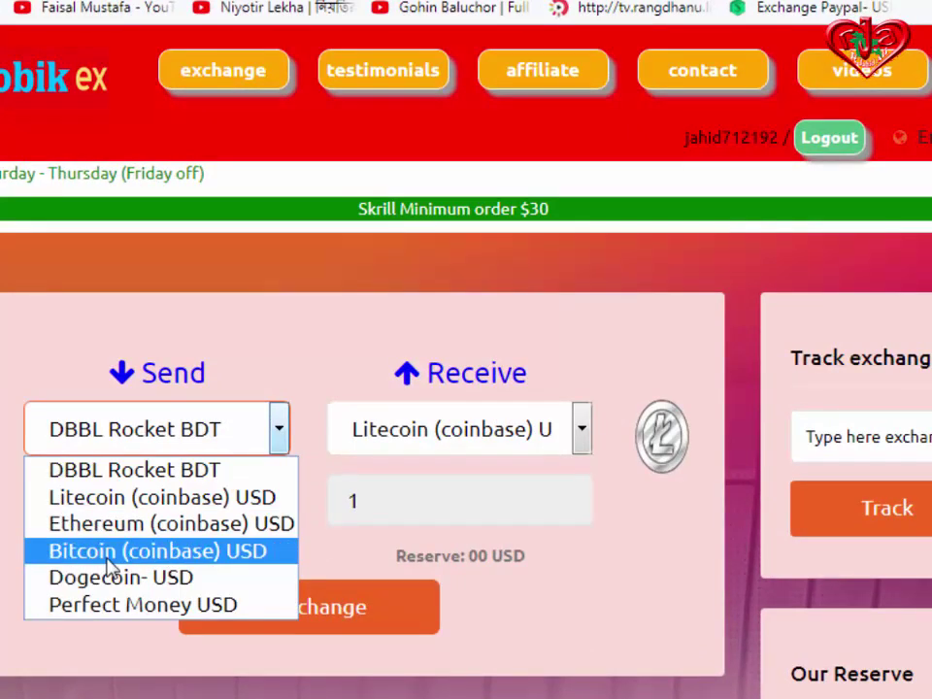
click(193, 559)
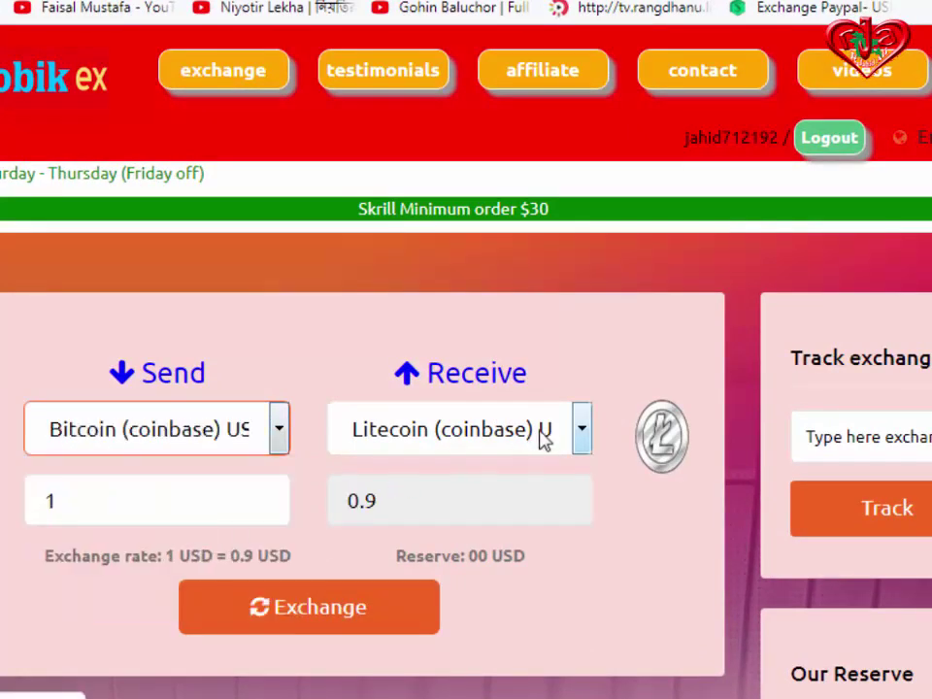
click(584, 435)
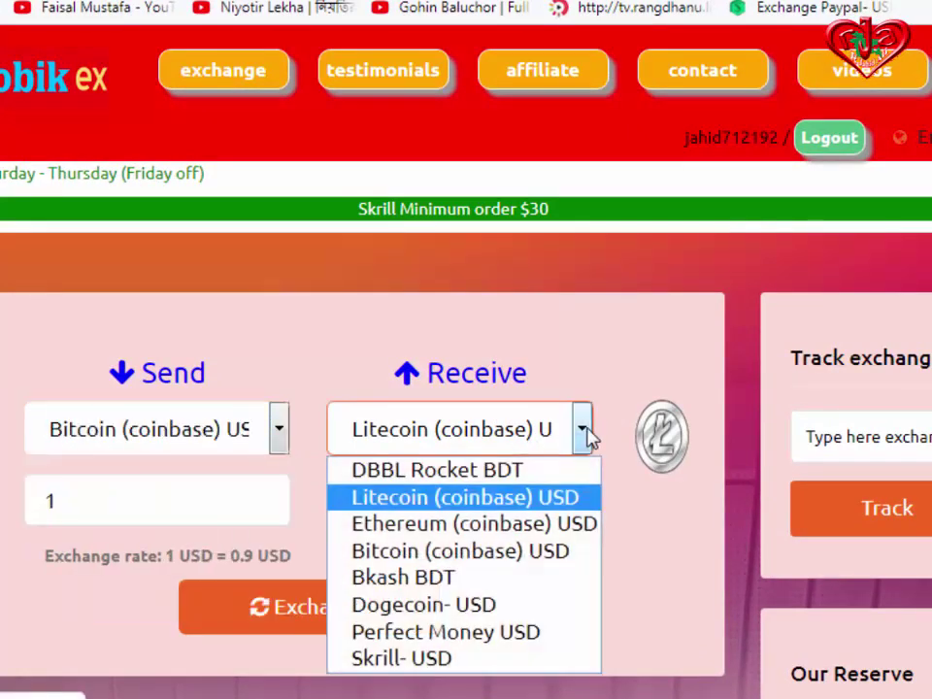
click(439, 474)
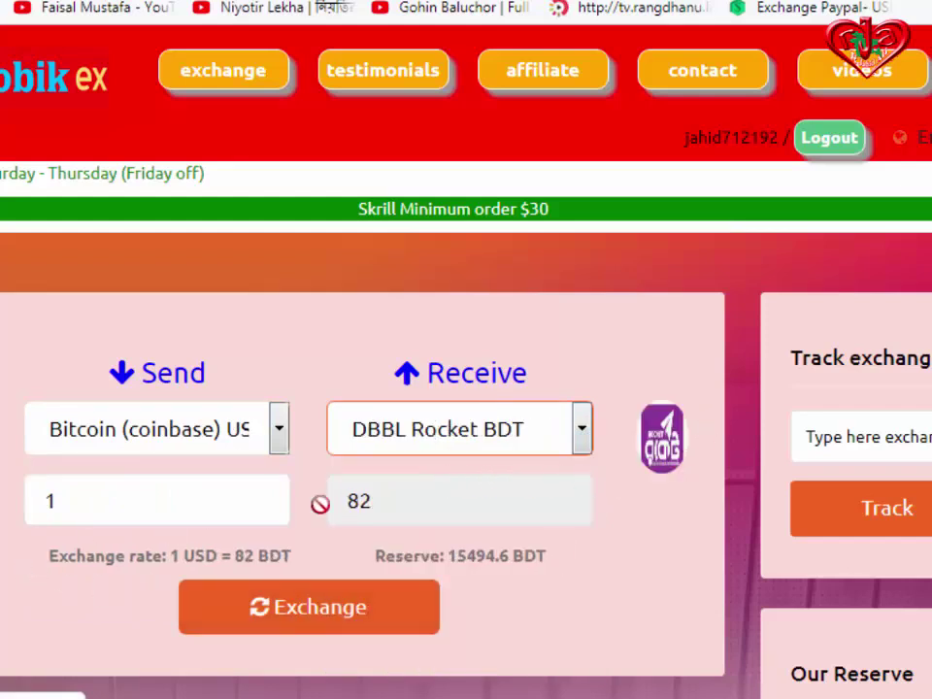
Enter 30 as the send amount and submit the exchange for 2460.00 BDT
click(90, 512)
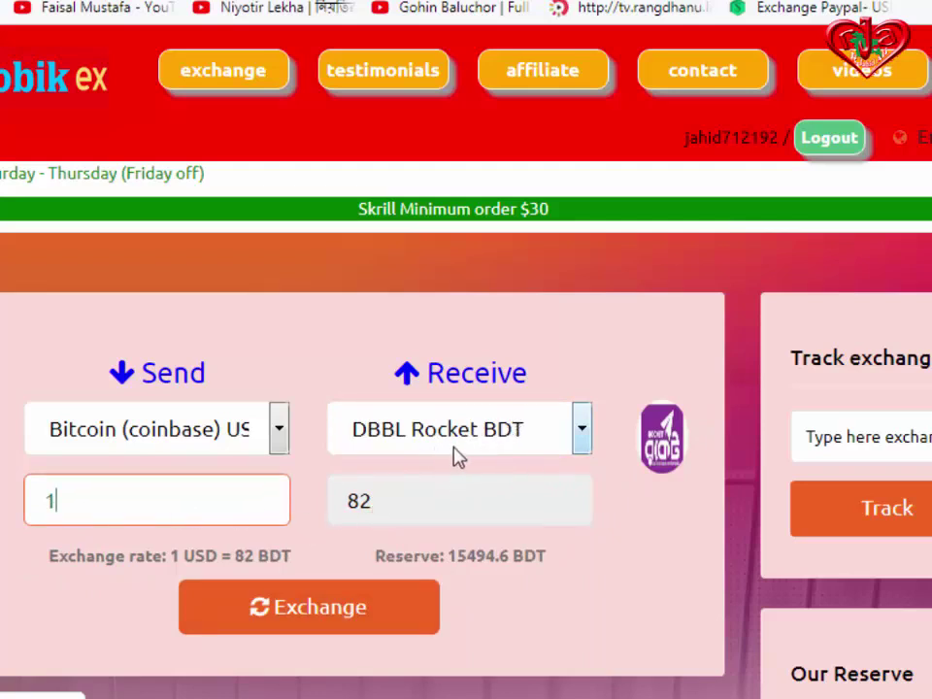
click(52, 498)
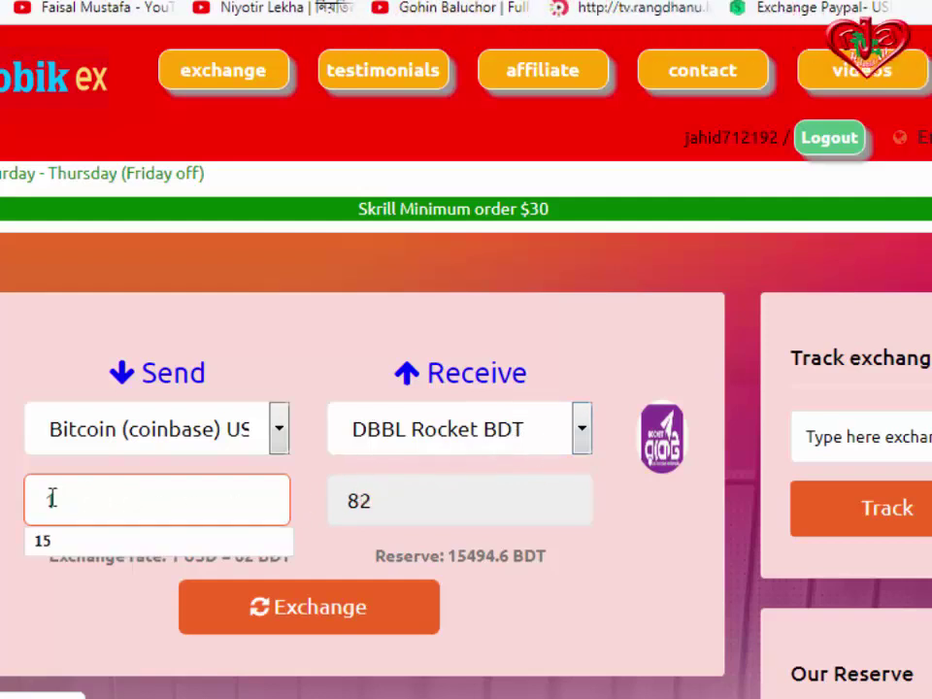
double_click(52, 498)
text(3)
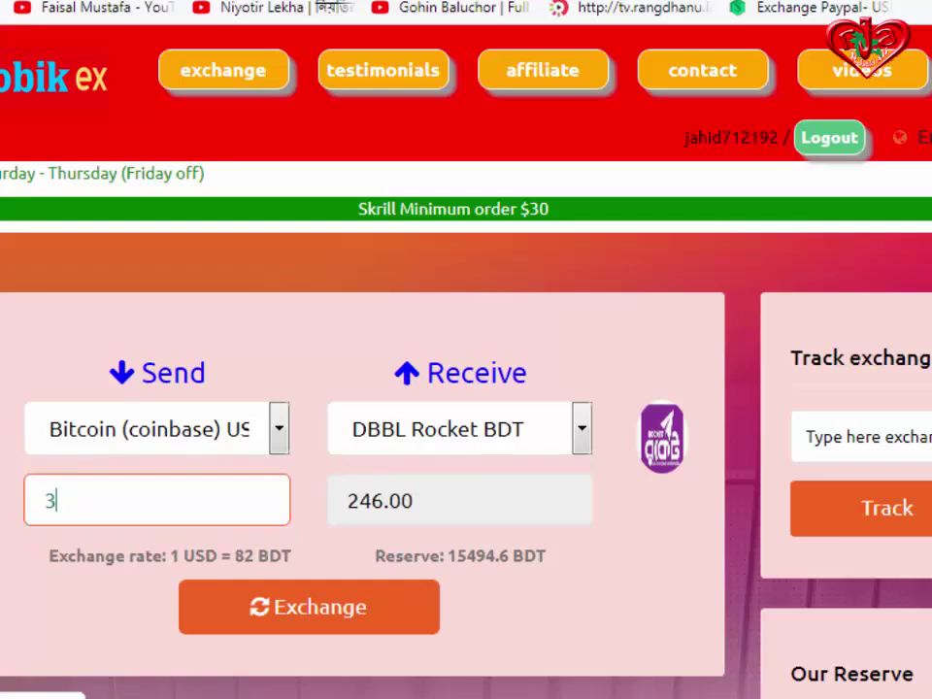
text(0)
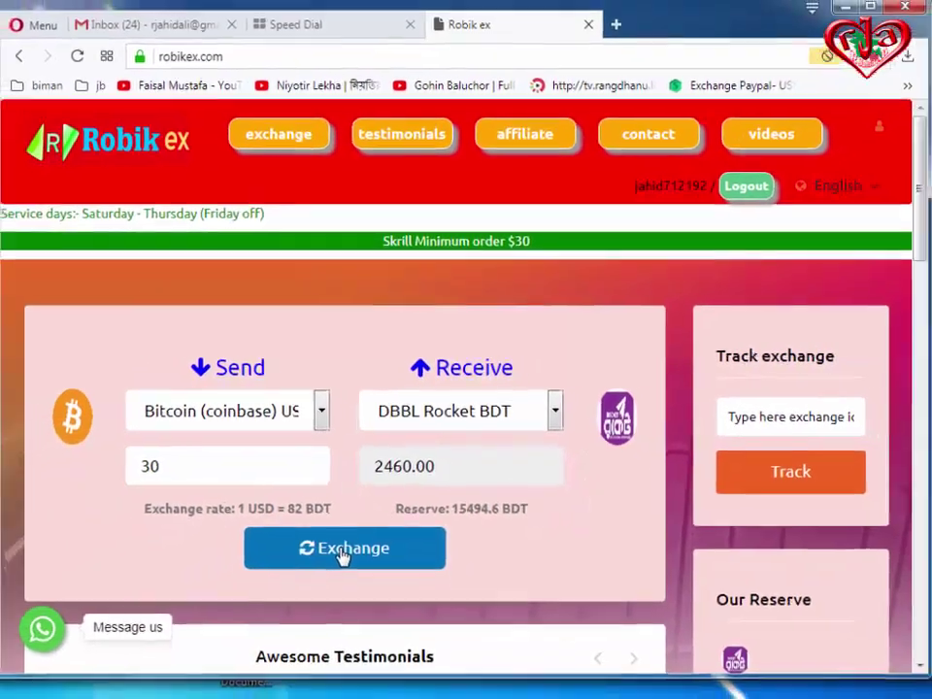
click(341, 551)
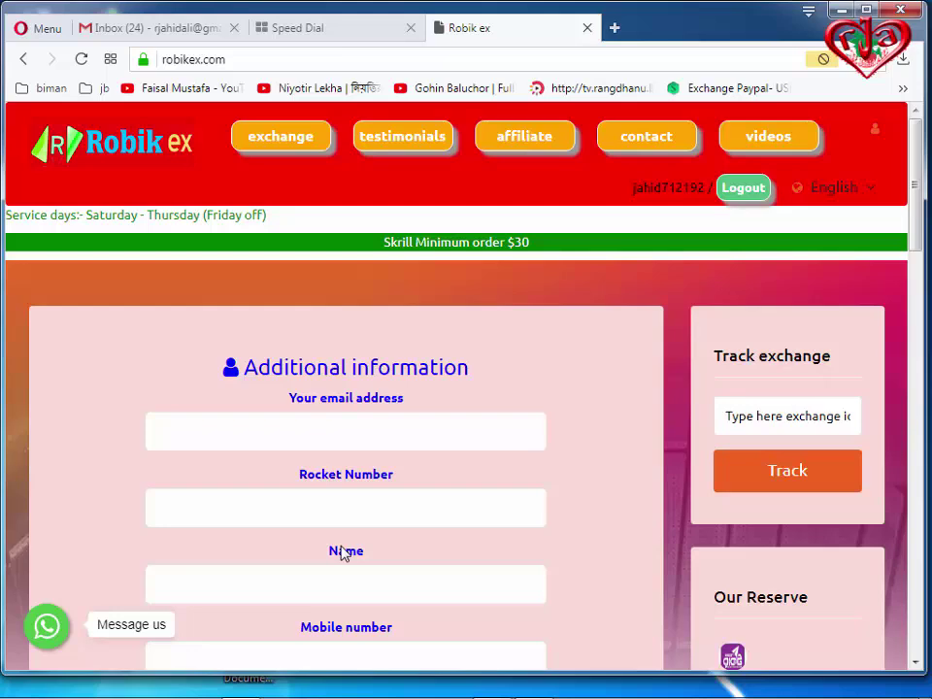
Fill the e-mail and Rocket Number fields from saved suggestions
click(349, 427)
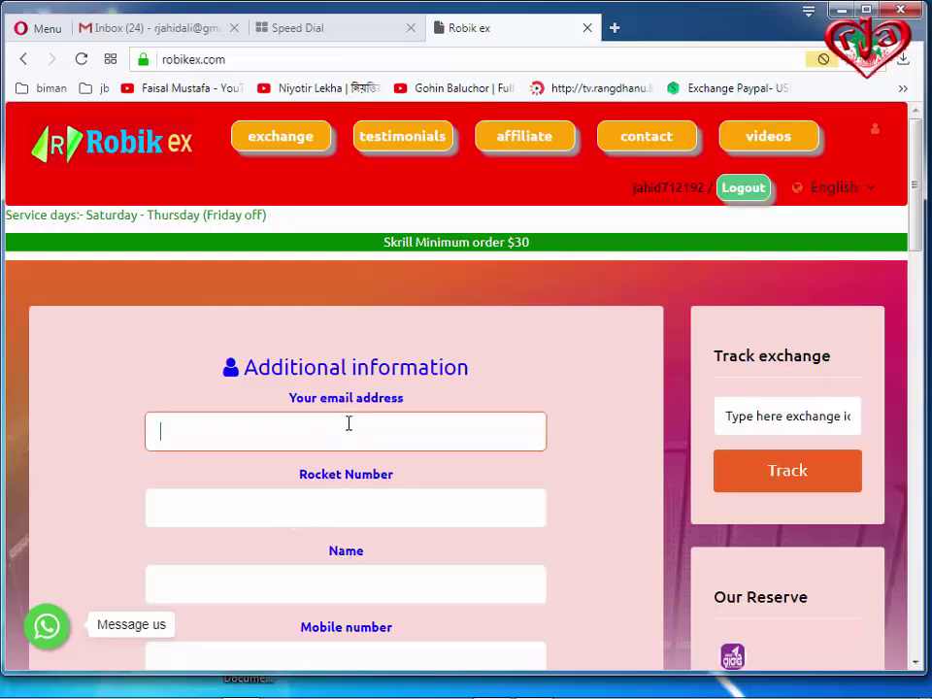
scroll(348, 423, down, 2)
scroll(348, 423, up, 1)
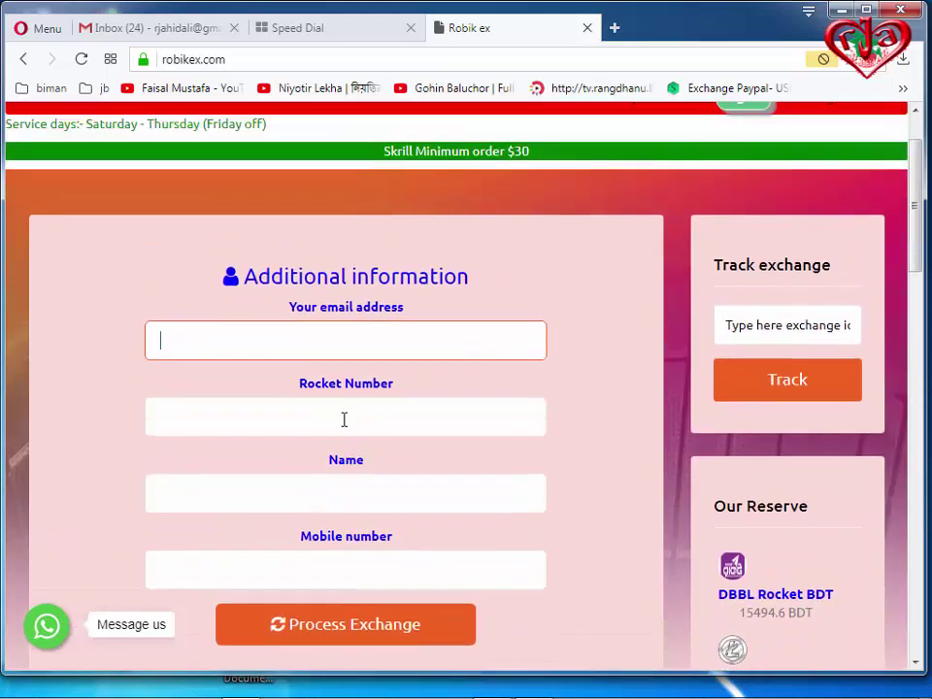
click(257, 339)
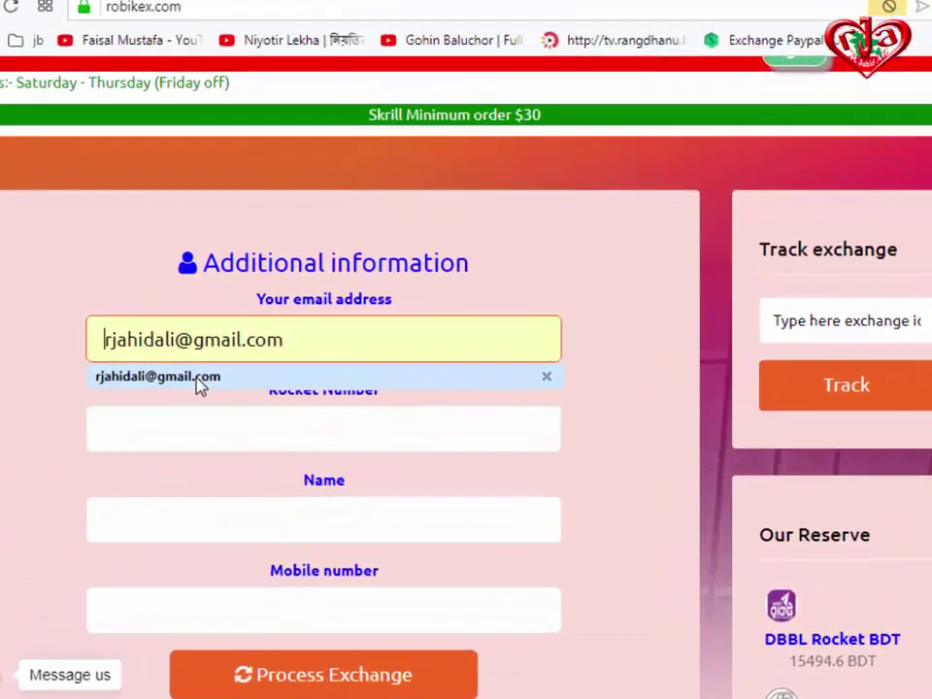
click(198, 378)
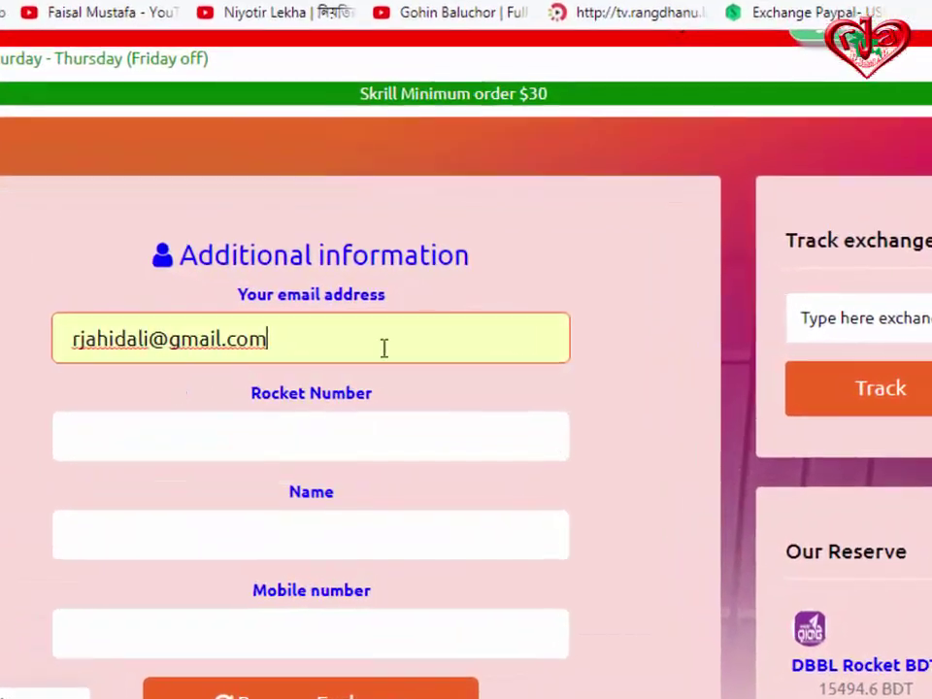
click(199, 436)
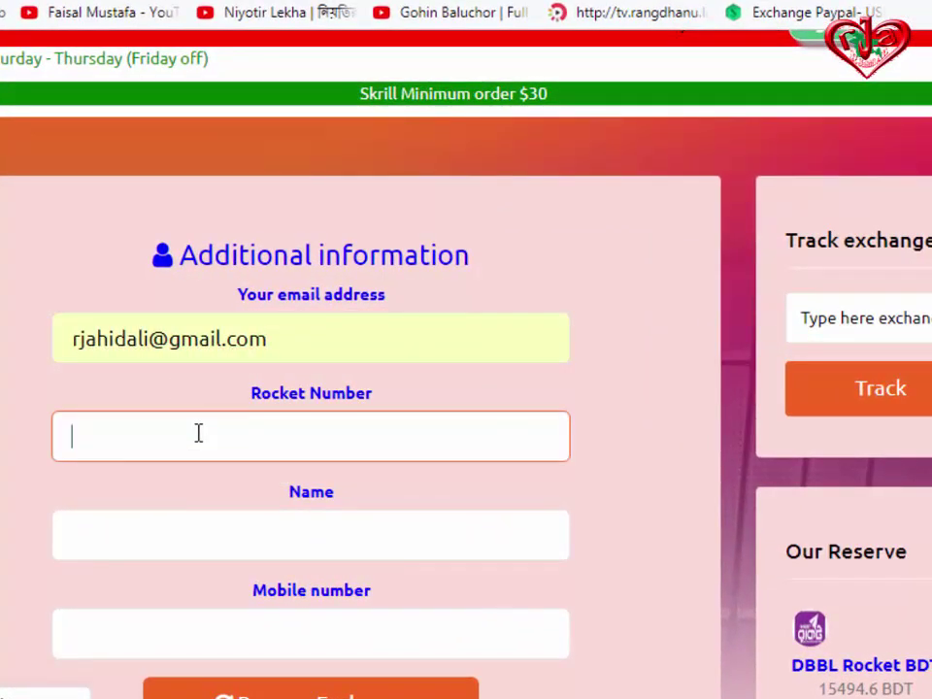
click(152, 495)
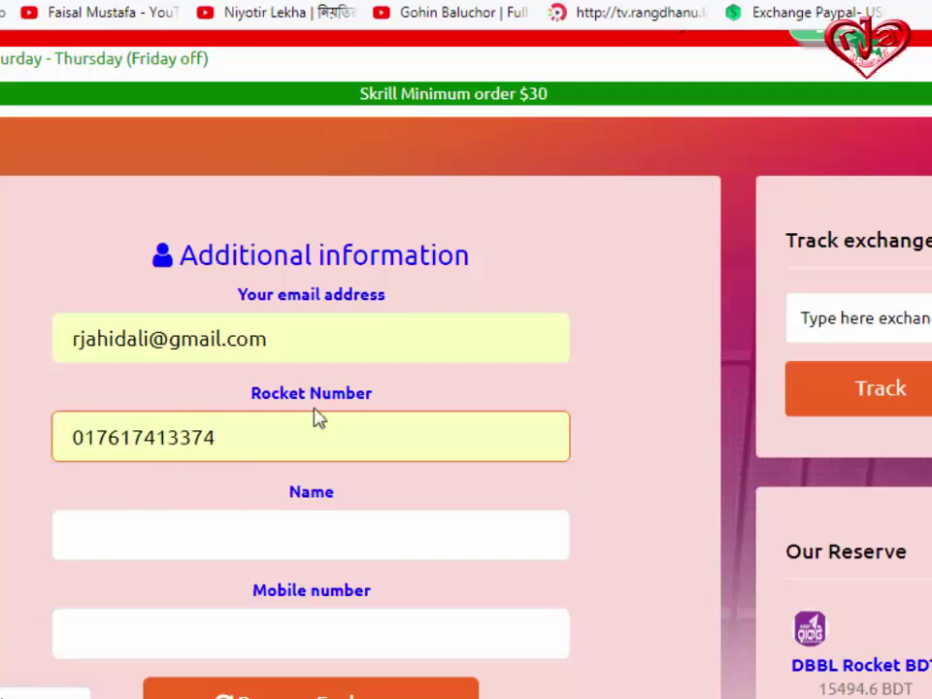
scroll(366, 434, down, 2)
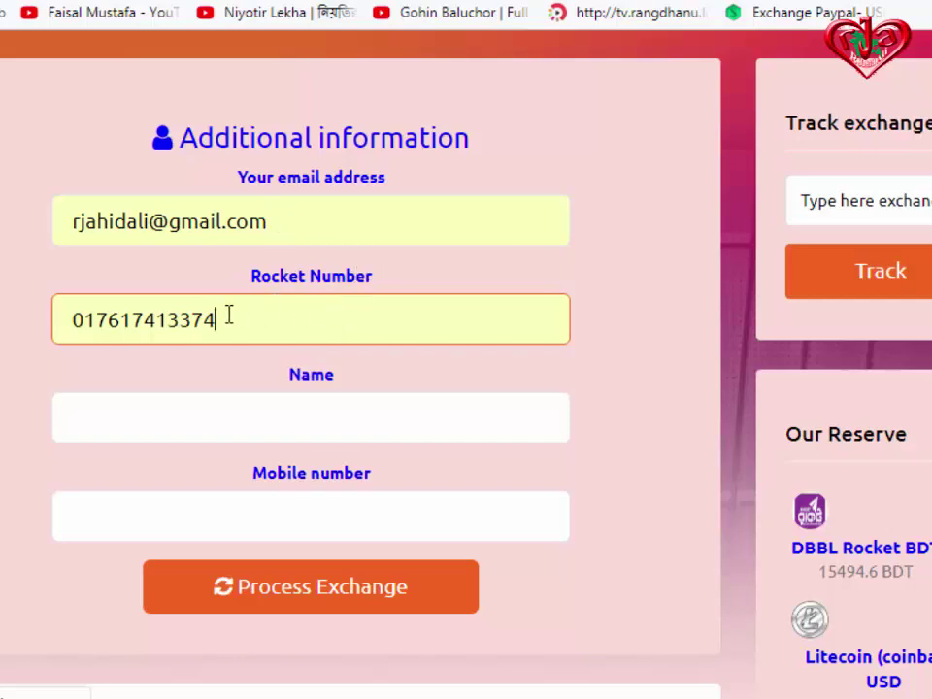
drag(227, 318, 71, 323)
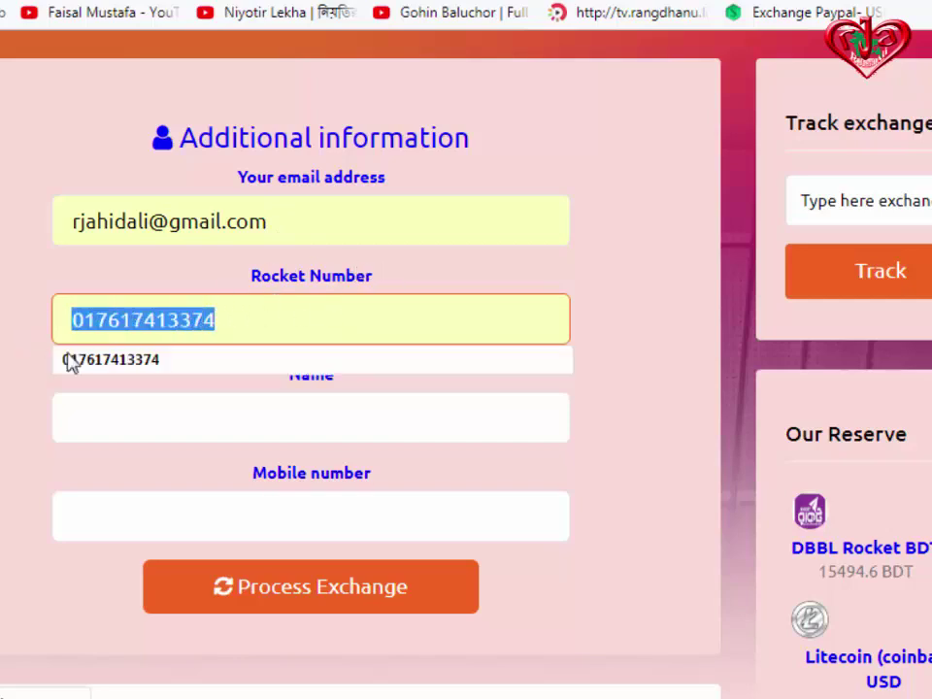
Fill the Name and Mobile number from saved suggestions and check the Rocket number's last digit
click(265, 419)
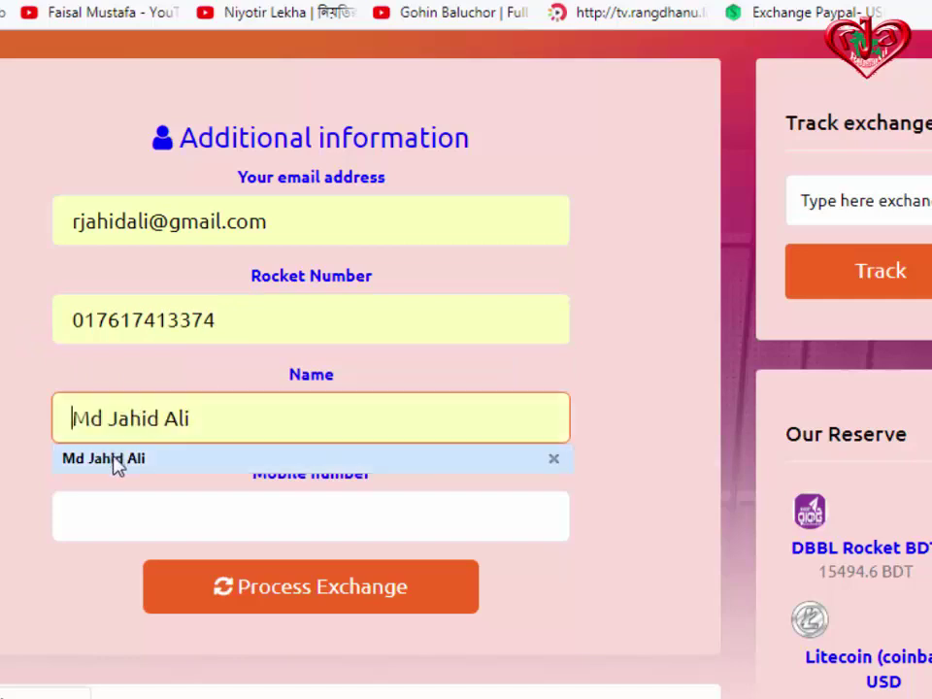
click(114, 458)
click(289, 517)
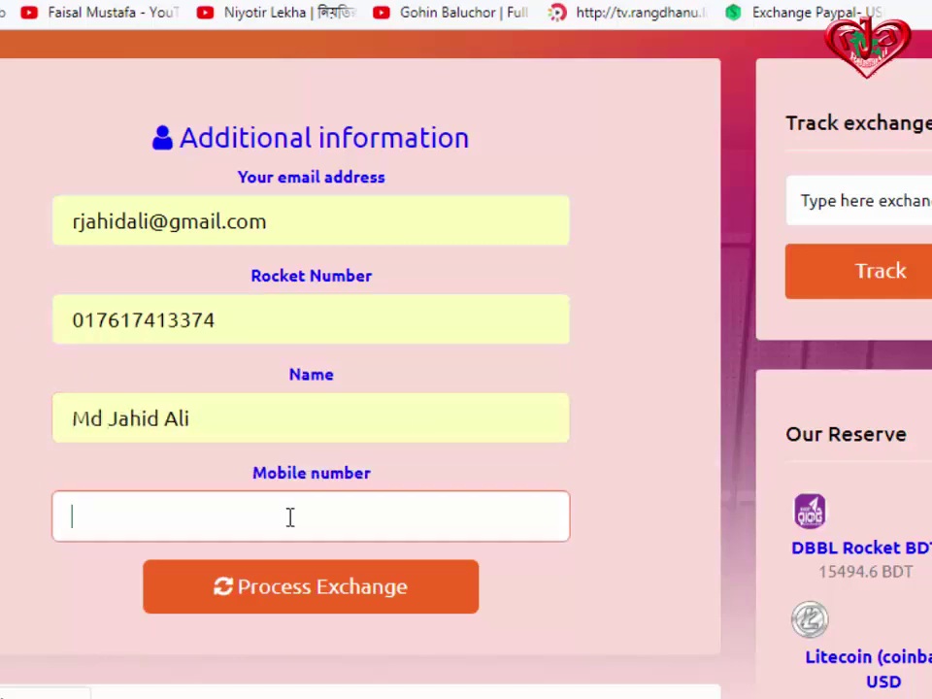
click(248, 515)
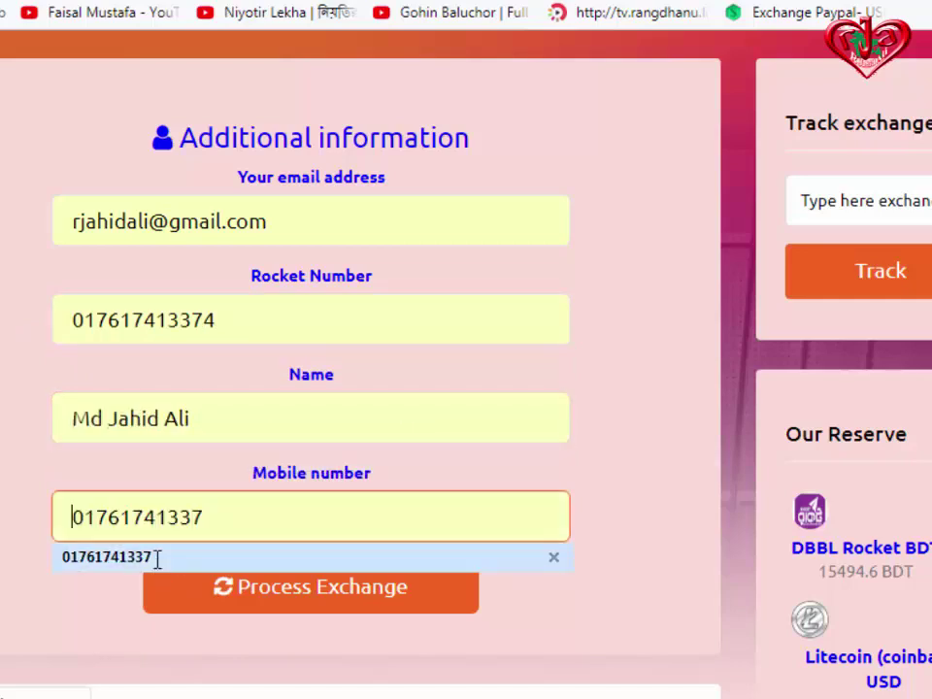
click(156, 558)
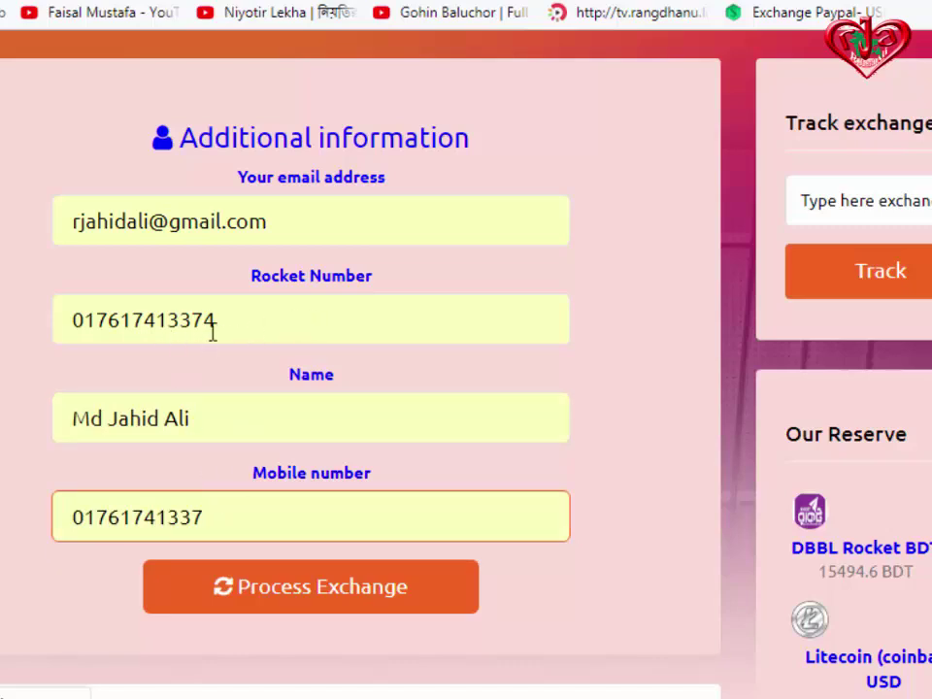
drag(207, 324, 221, 324)
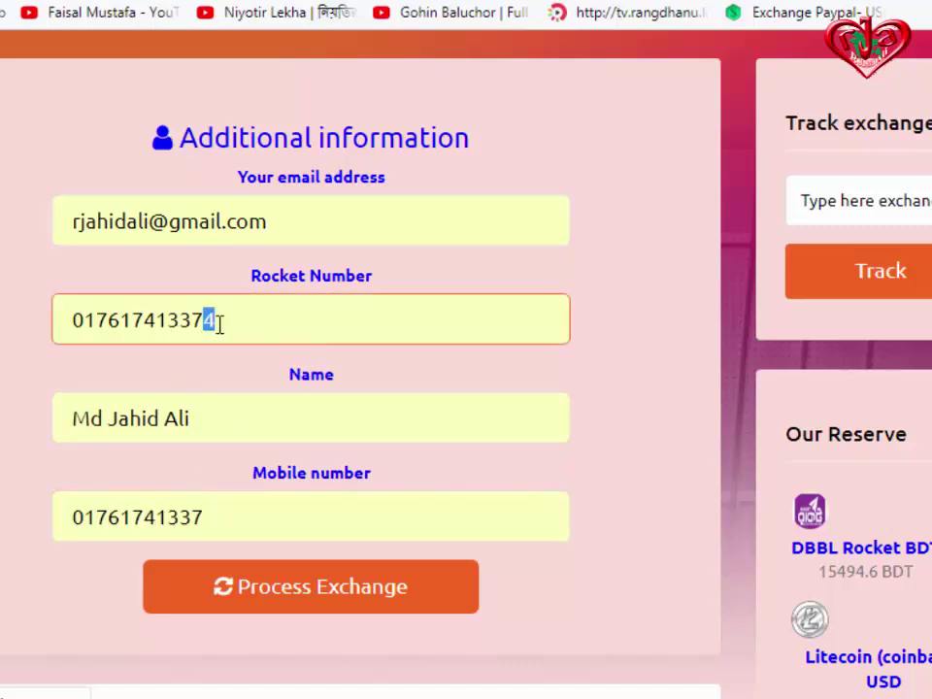
click(238, 456)
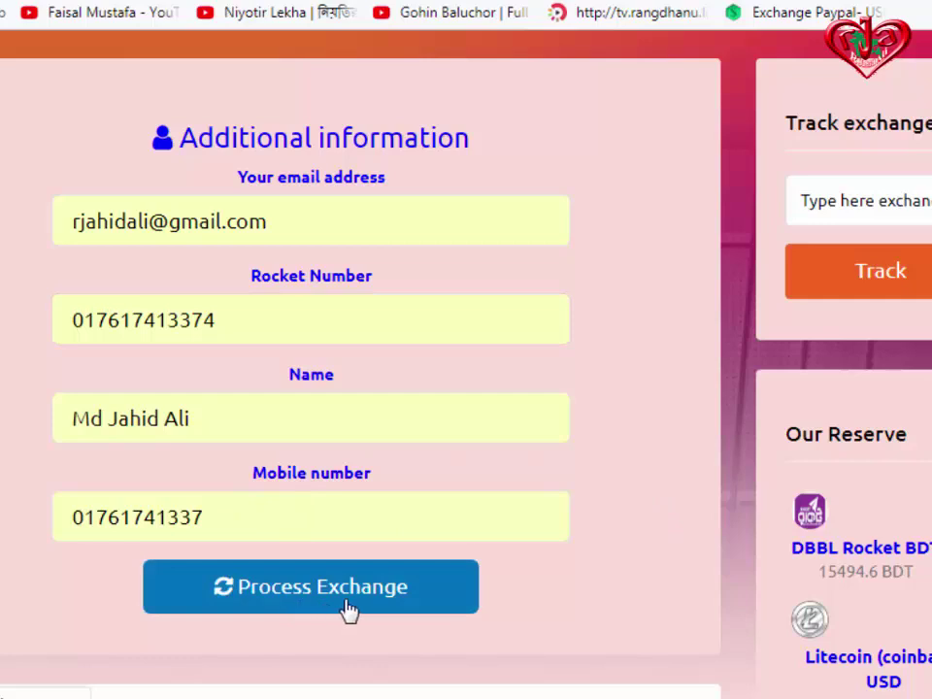
Process the exchange to show the 30 USD to 2460.00 BDT order summary
click(288, 597)
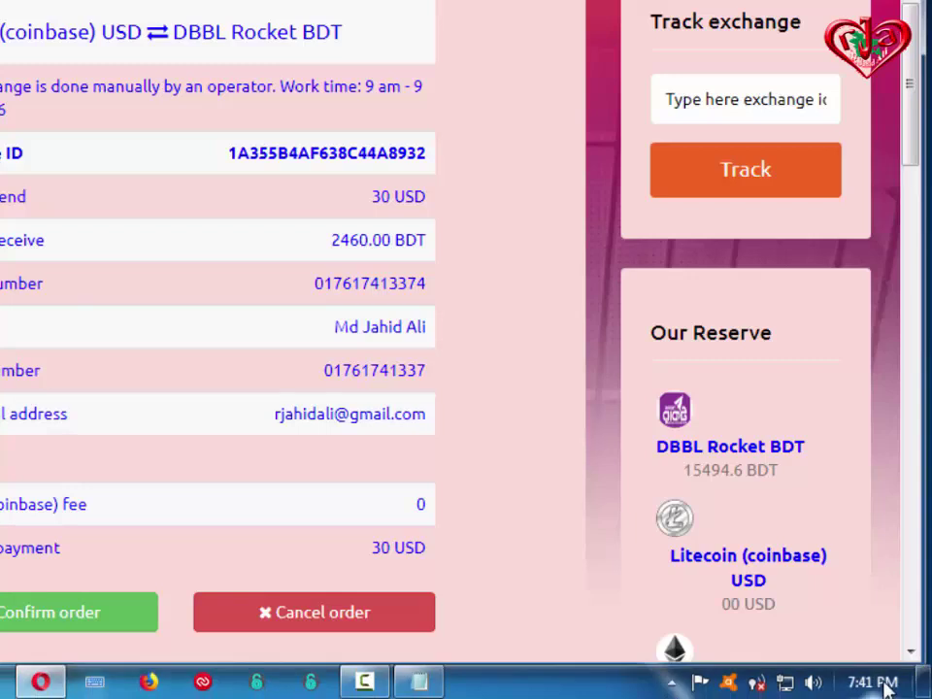
click(883, 683)
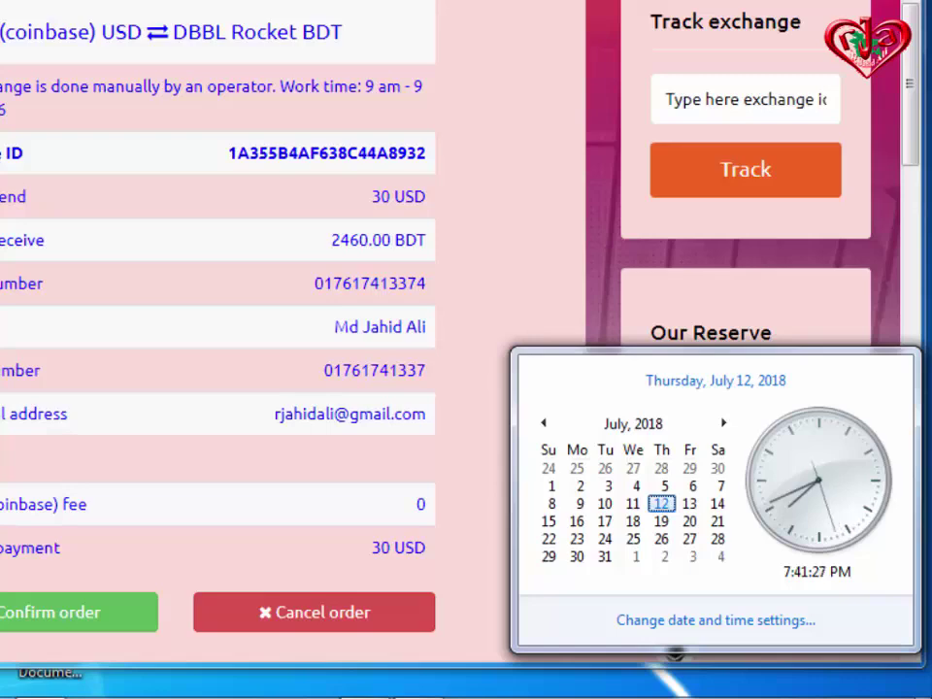
key(Escape)
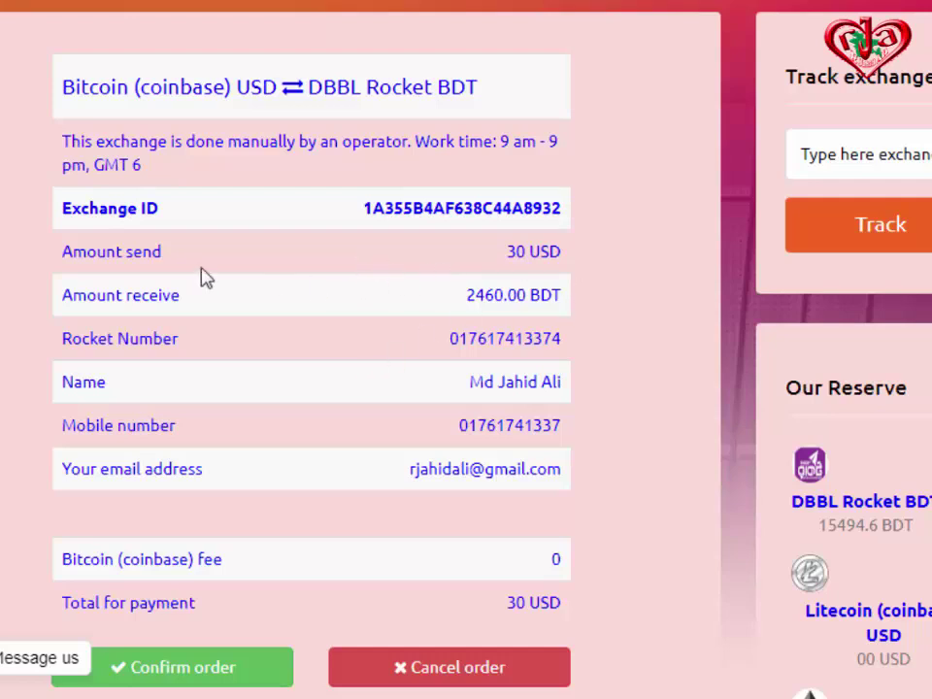
Select the whole exchange ID in the order summary
mouse_move(86, 255)
mouse_down()
mouse_move(116, 258)
mouse_move(62, 254)
mouse_up()
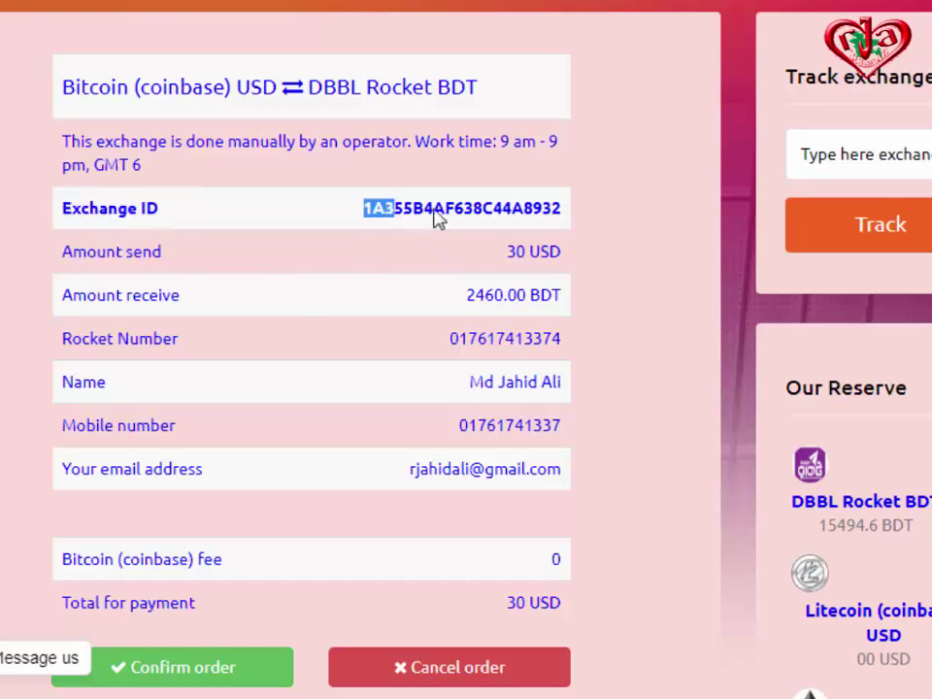
drag(365, 207, 570, 214)
click(570, 215)
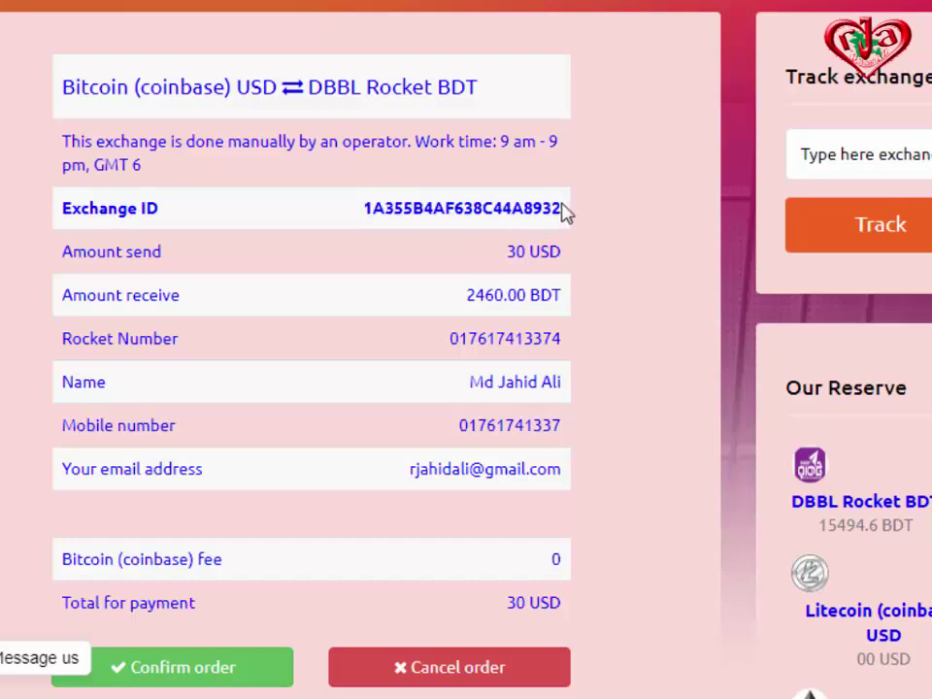
double_click(550, 202)
click(558, 214)
drag(560, 213, 369, 206)
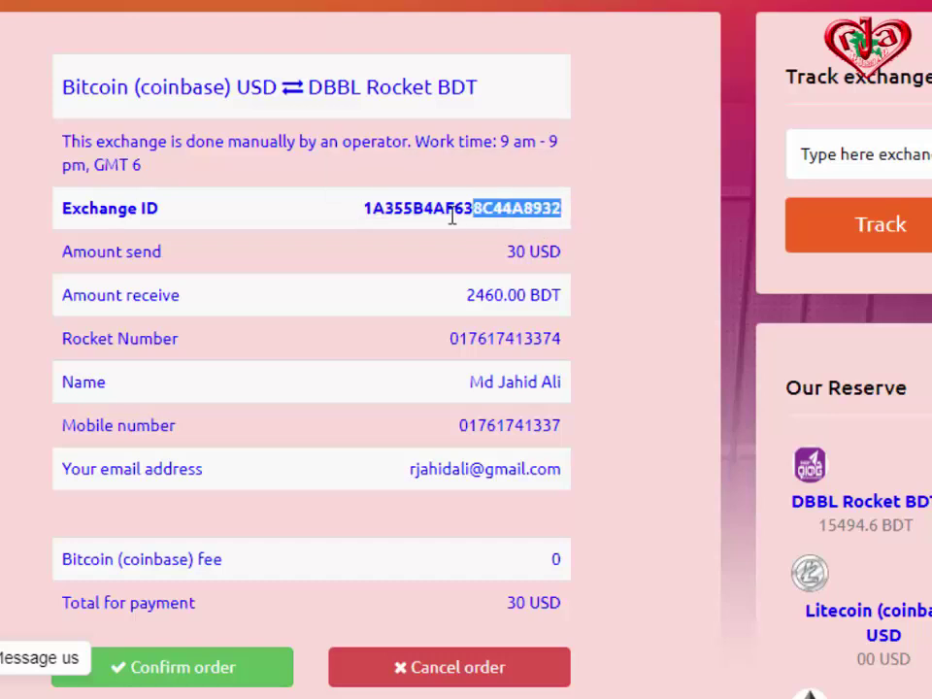
Copy the exchange ID, paste it into a new tab's address bar, and return to the Robikex summary
right_click(369, 208)
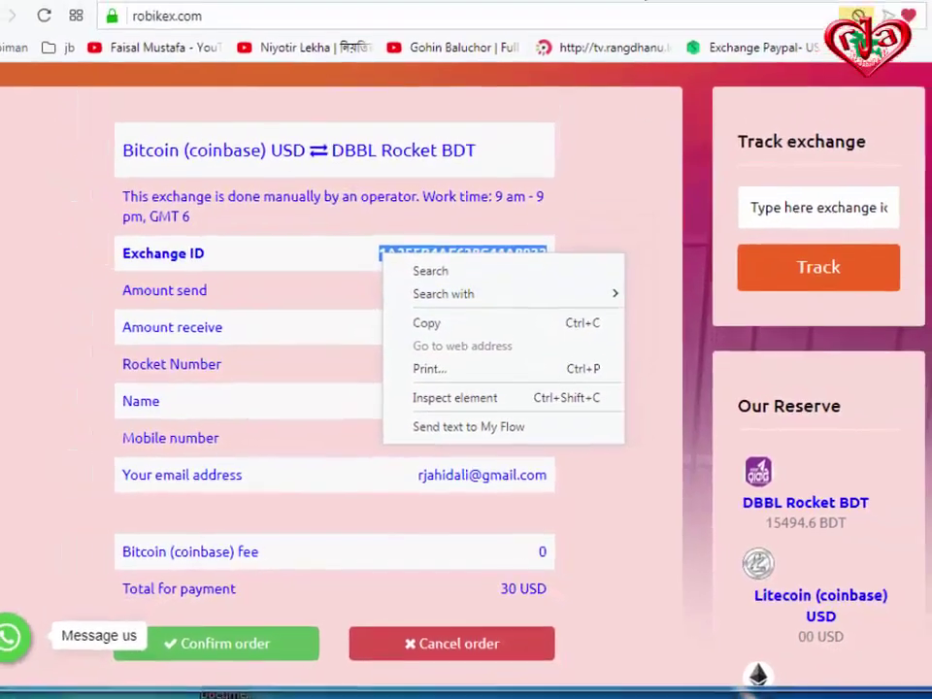
key(ctrl+c)
key(ctrl+t)
right_click(562, 60)
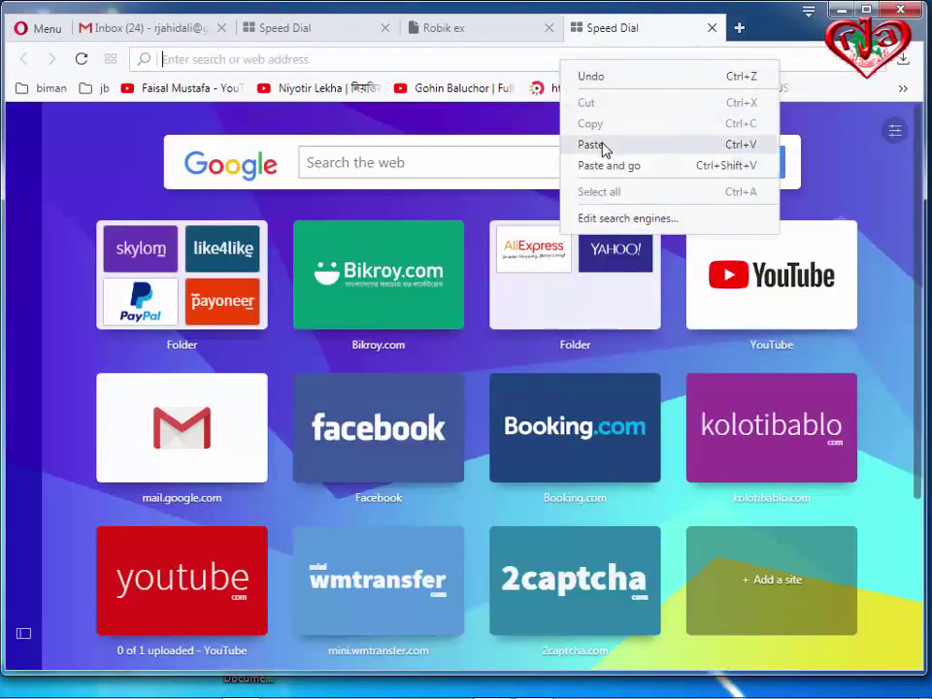
click(590, 145)
click(473, 32)
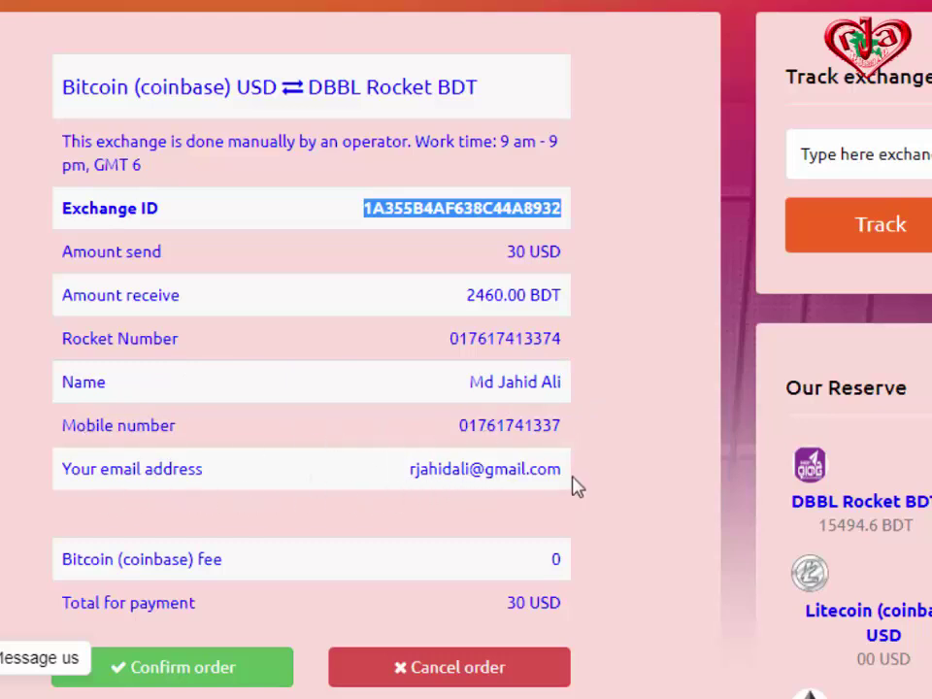
scroll(568, 484, down, 2)
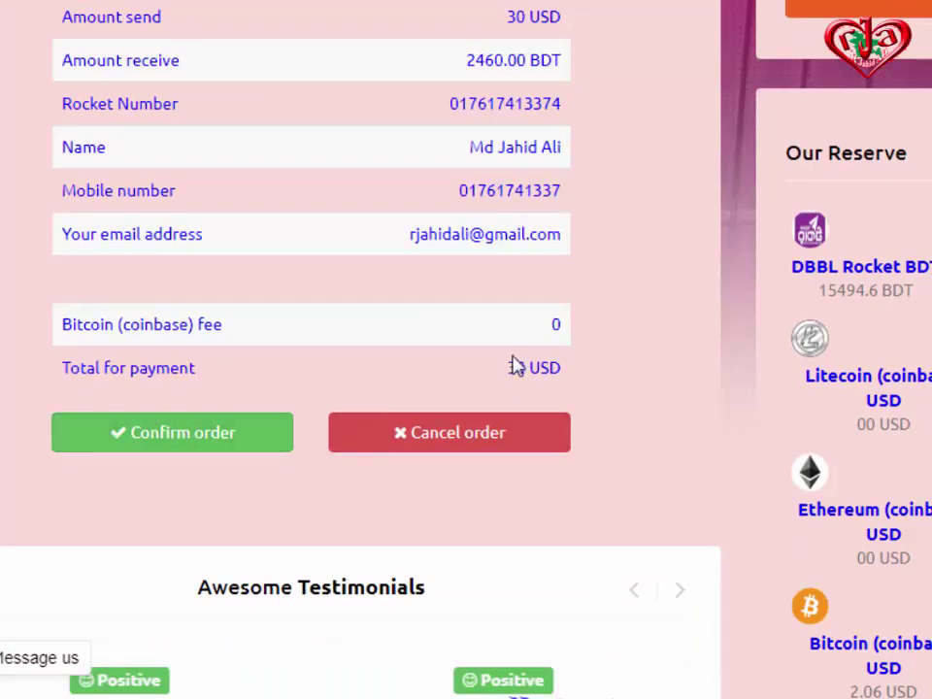
Confirm the exchange order to reveal the Coinbase payment details
click(167, 435)
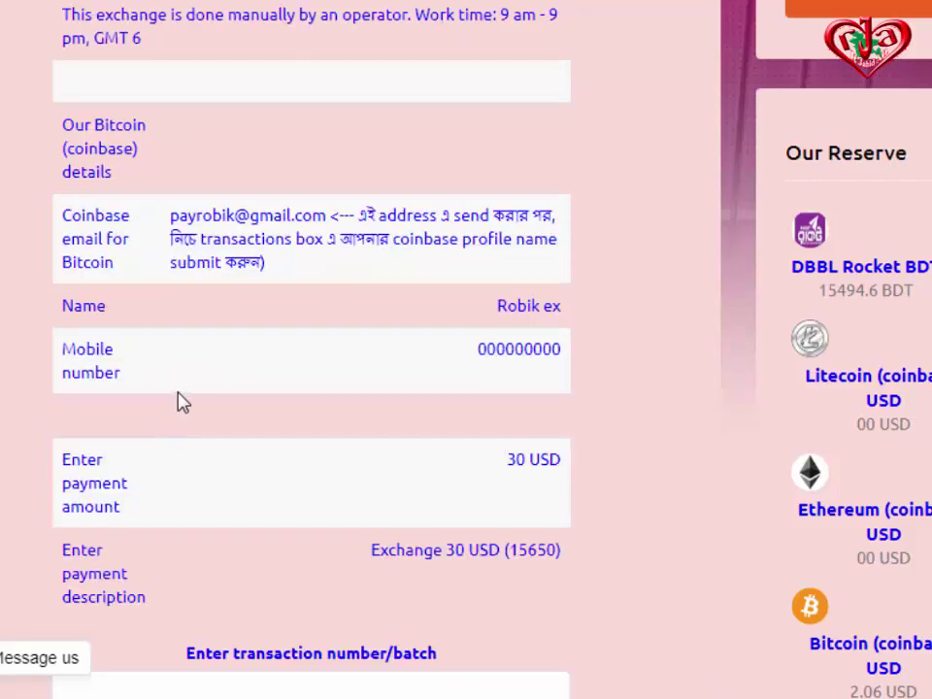
scroll(179, 400, up, 3)
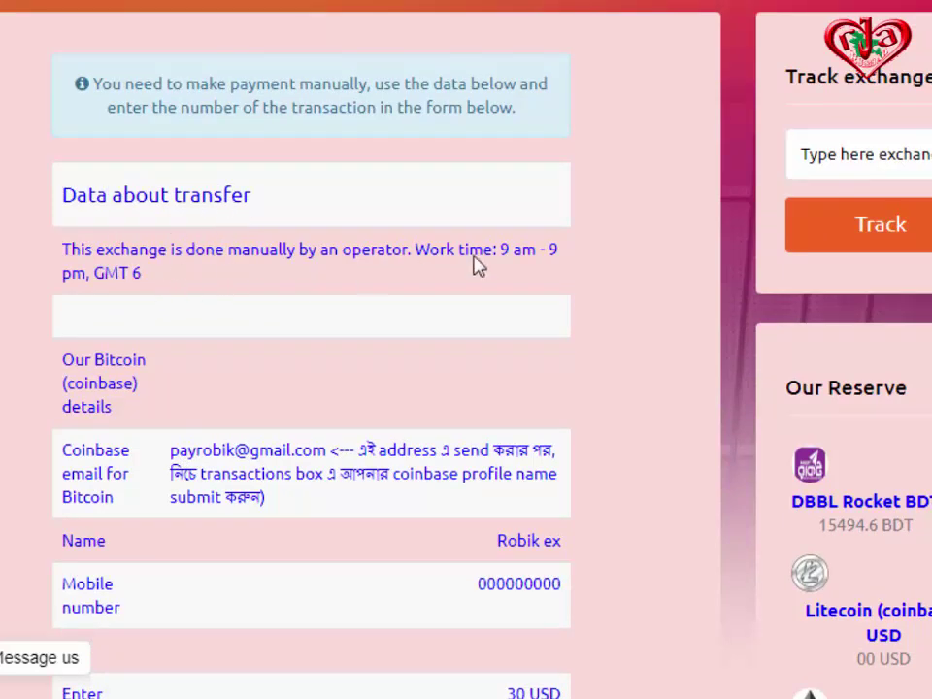
scroll(427, 321, down, 1)
scroll(427, 320, down, 1)
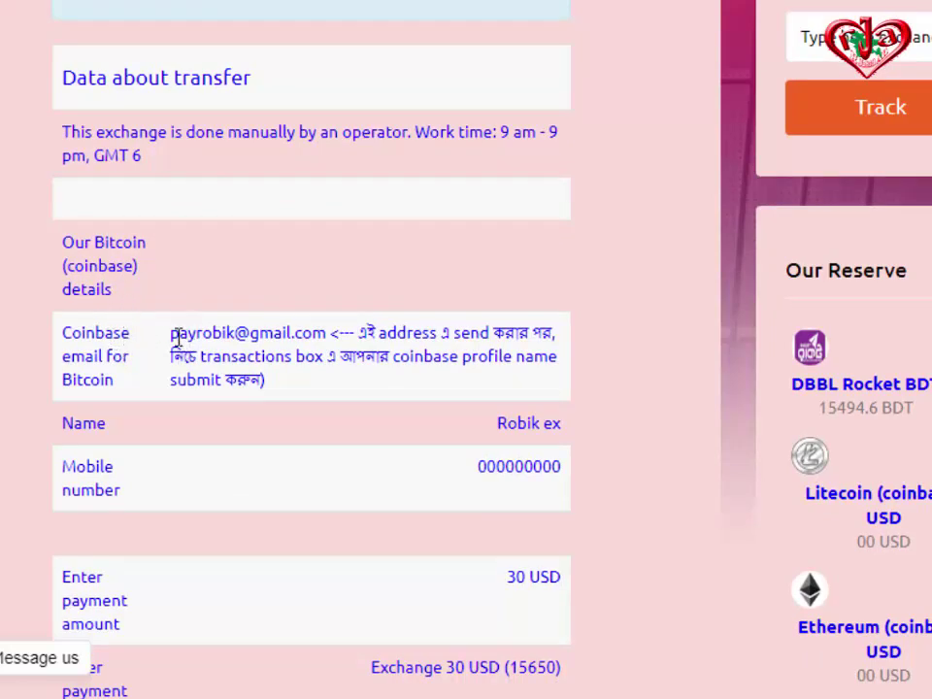
Review the payment instructions, amount rows and transaction number field
drag(170, 335, 328, 337)
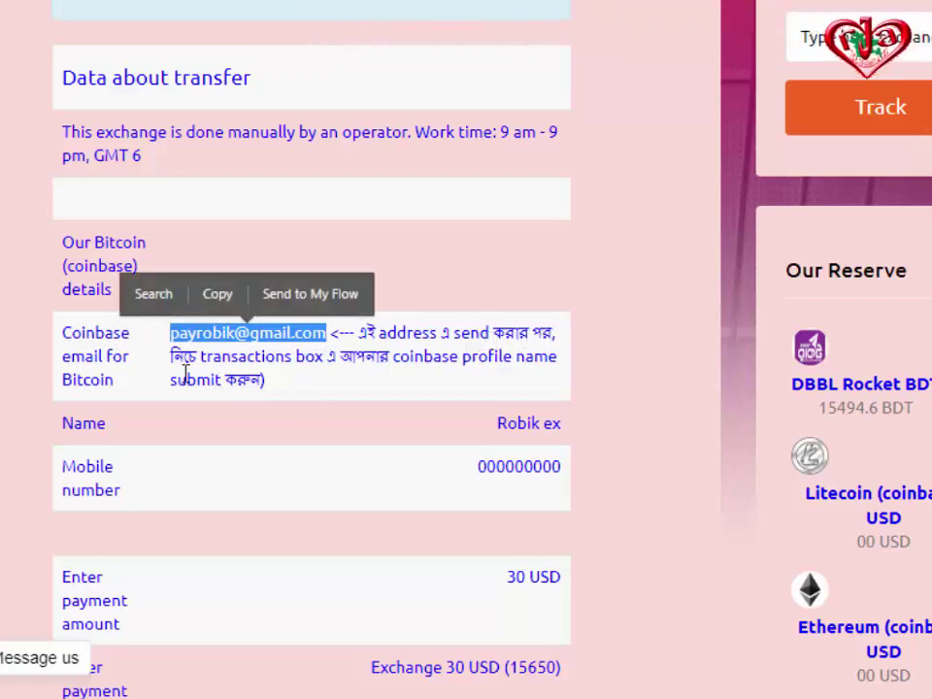
click(376, 348)
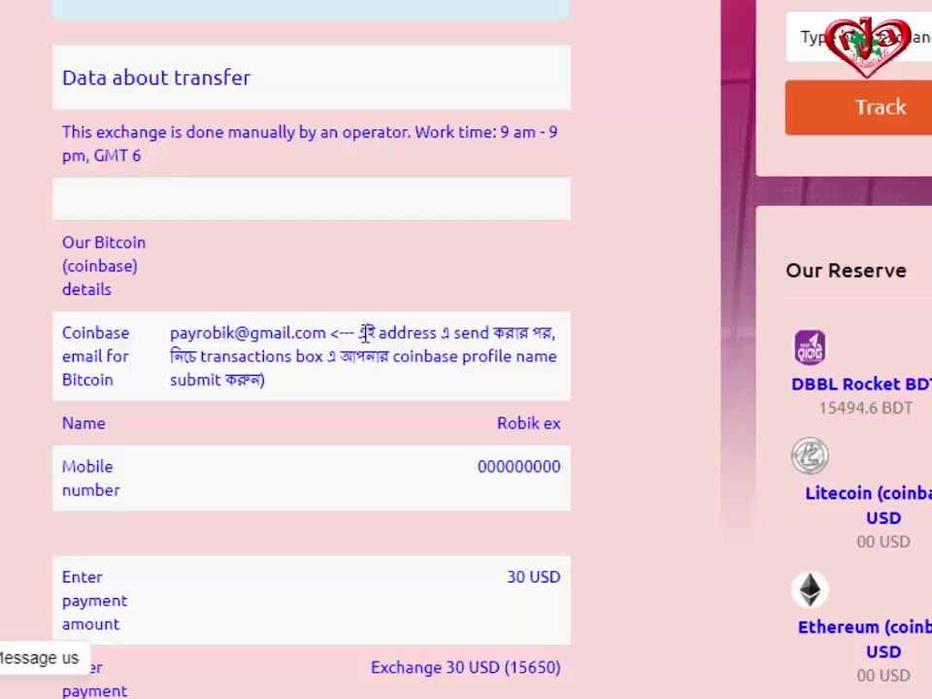
drag(365, 333, 557, 333)
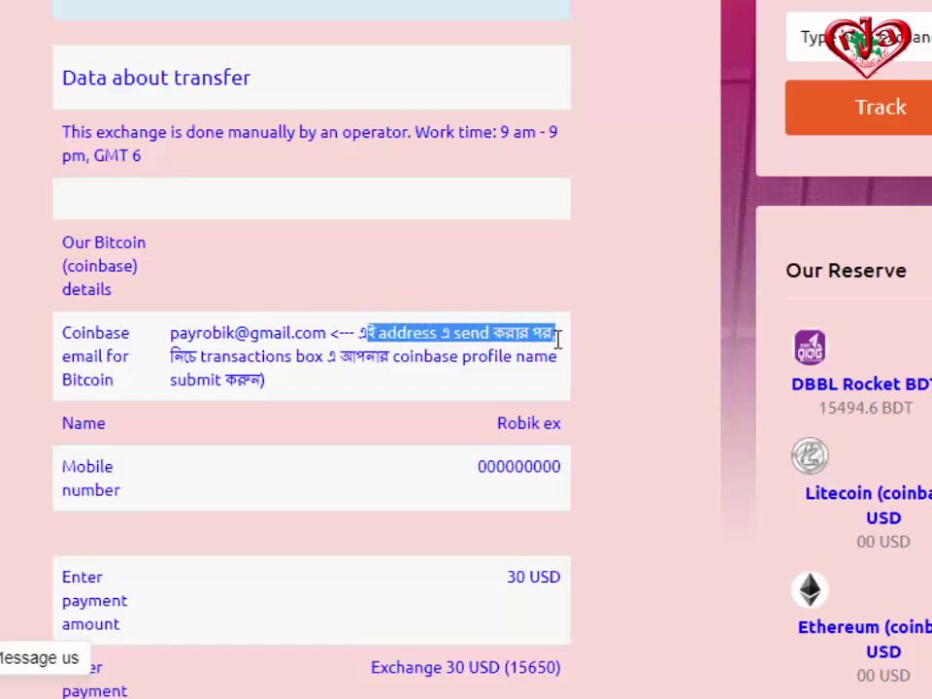
mouse_move(171, 347)
mouse_down()
mouse_move(277, 359)
mouse_move(322, 377)
mouse_up()
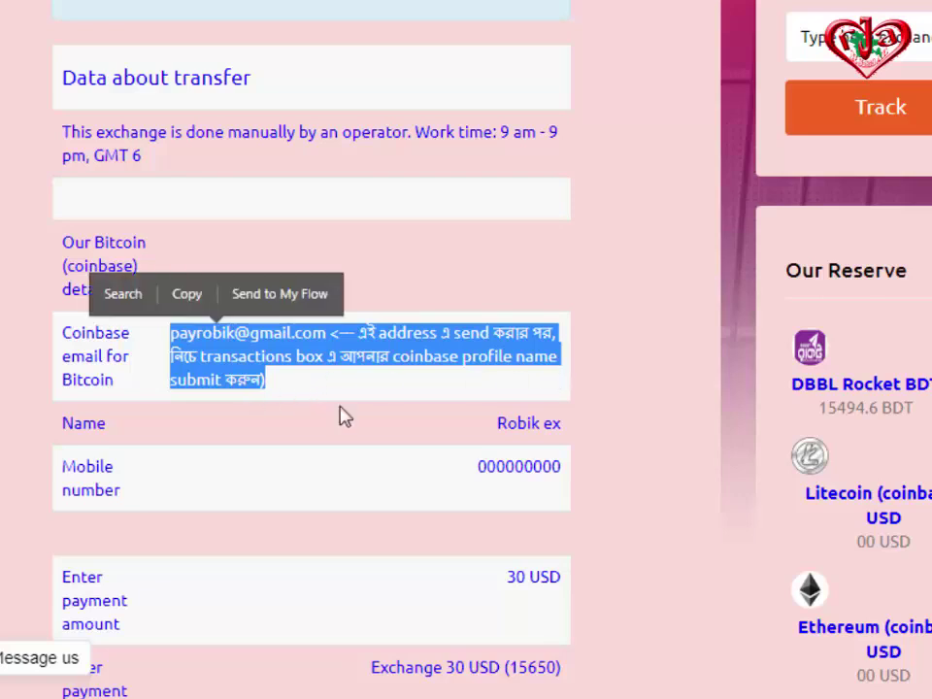
scroll(415, 427, down, 2)
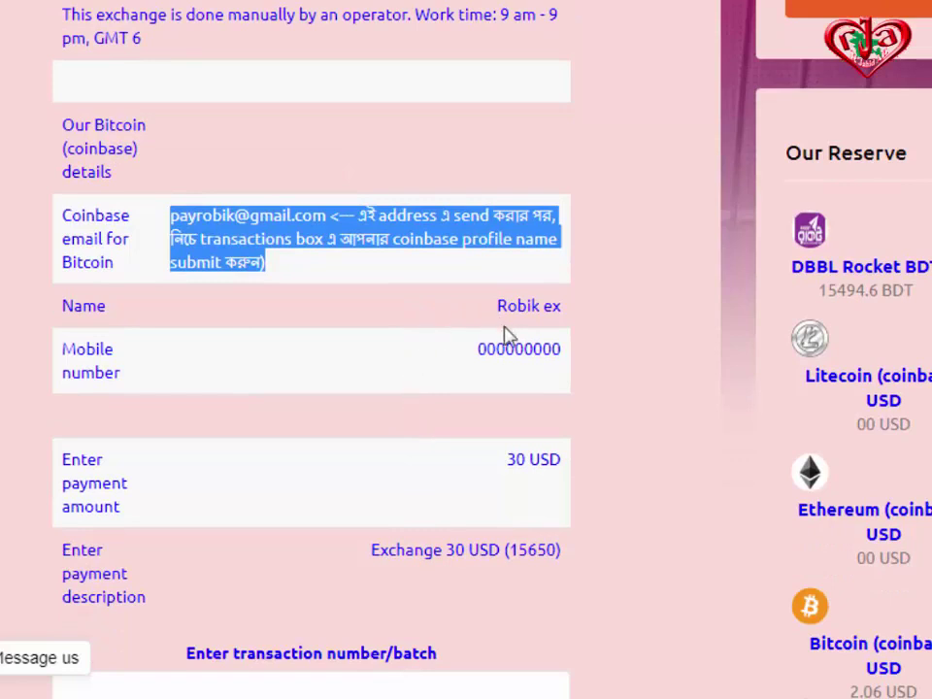
scroll(491, 296, down, 2)
drag(470, 241, 574, 252)
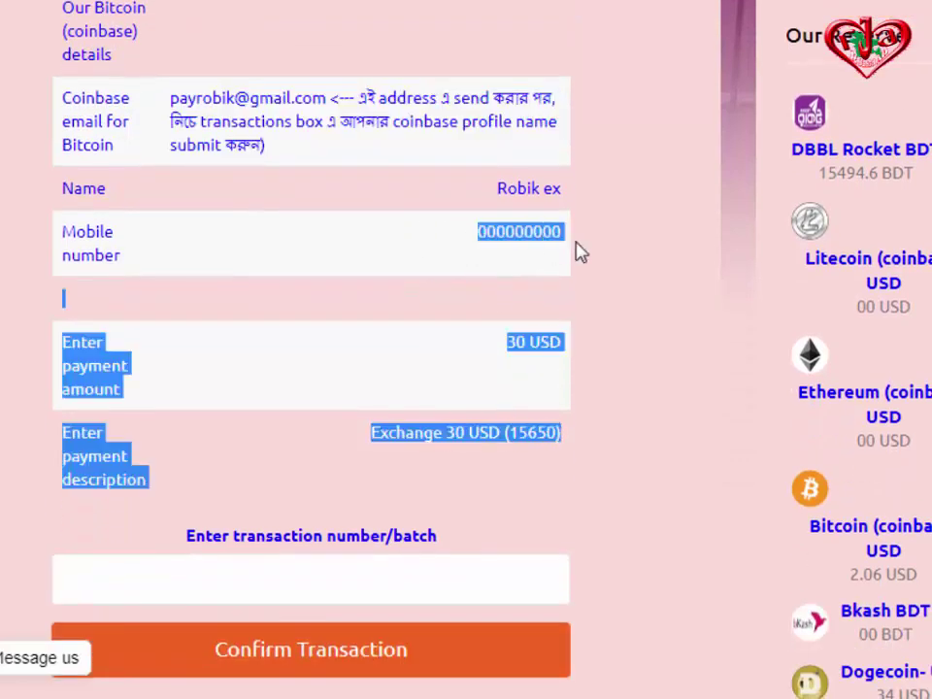
click(479, 388)
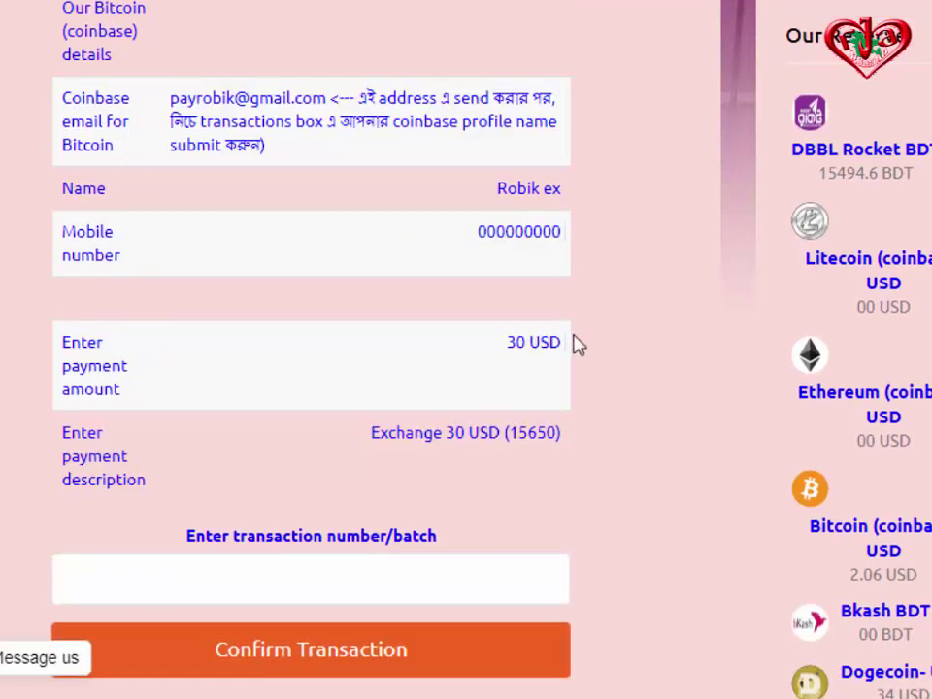
scroll(361, 457, down, 2)
click(260, 457)
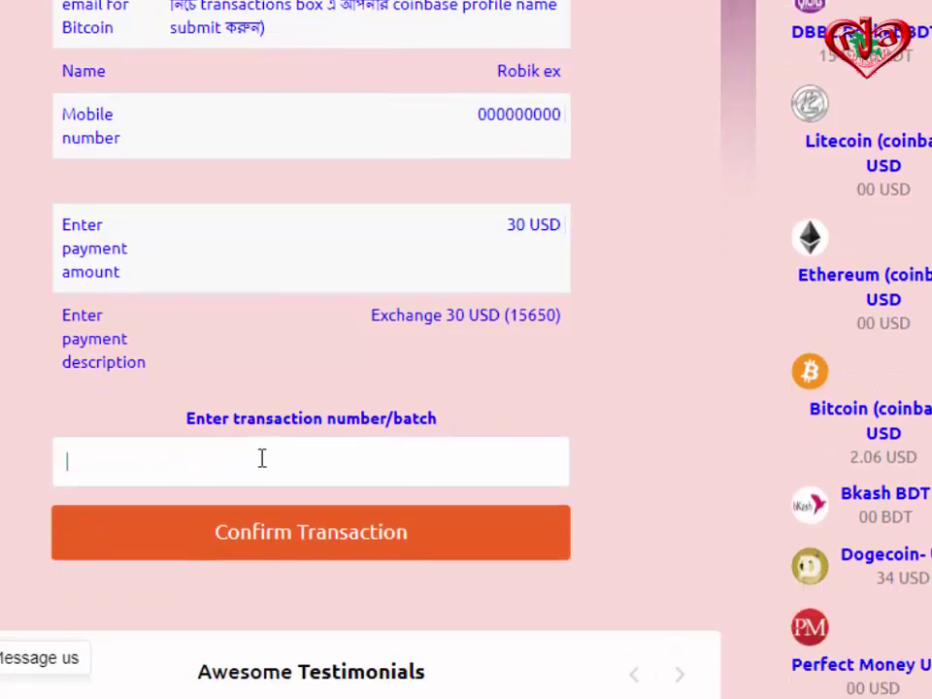
scroll(257, 451, up, 4)
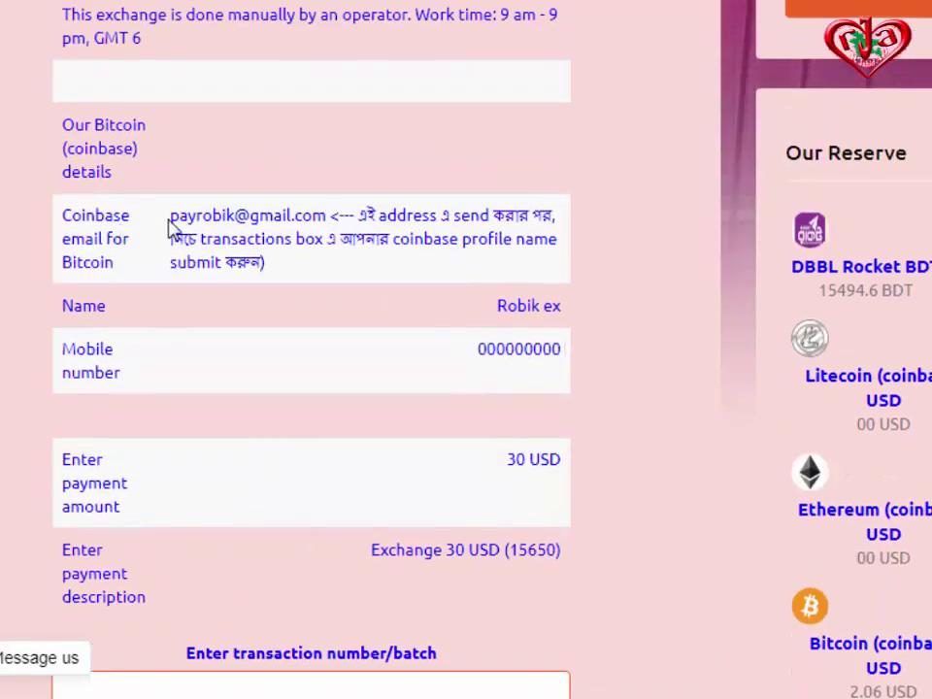
Copy the exchange's Coinbase e-mail address and go to the Speed Dial tab
drag(171, 215, 328, 216)
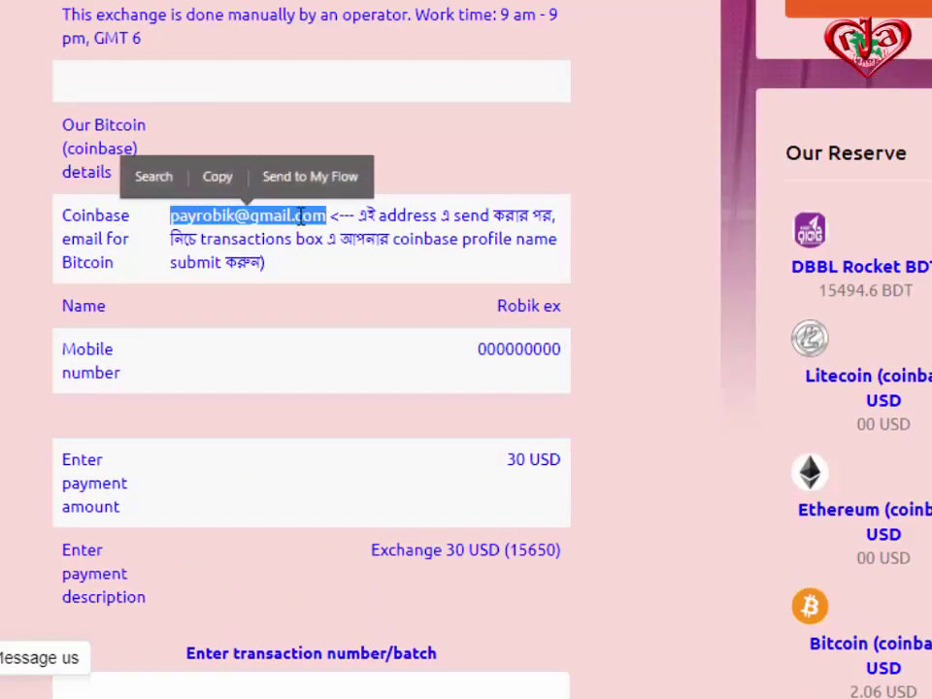
right_click(303, 227)
click(354, 298)
scroll(309, 542, down, 3)
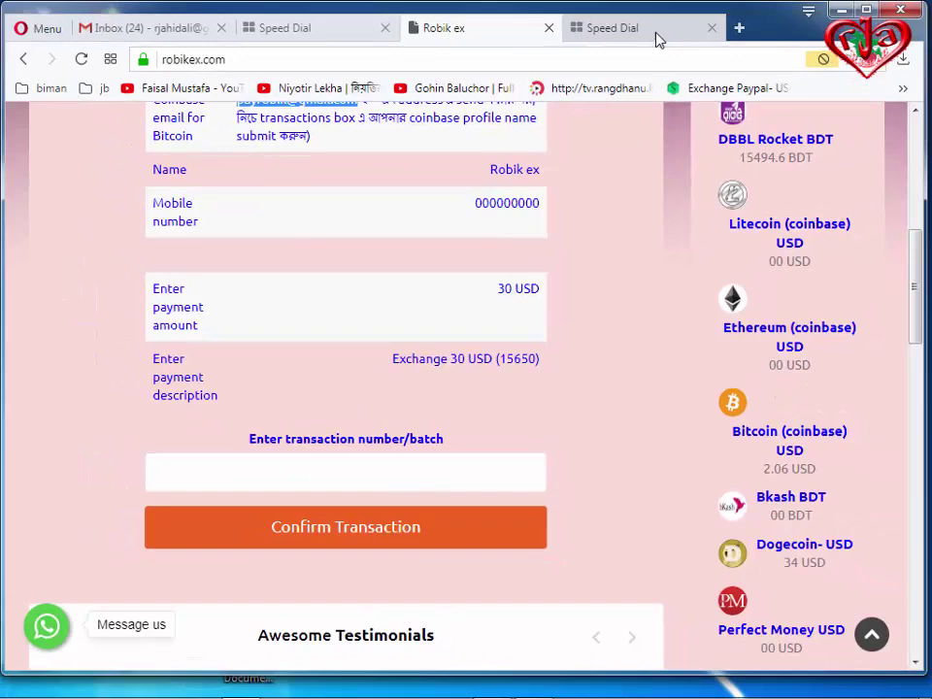
click(655, 29)
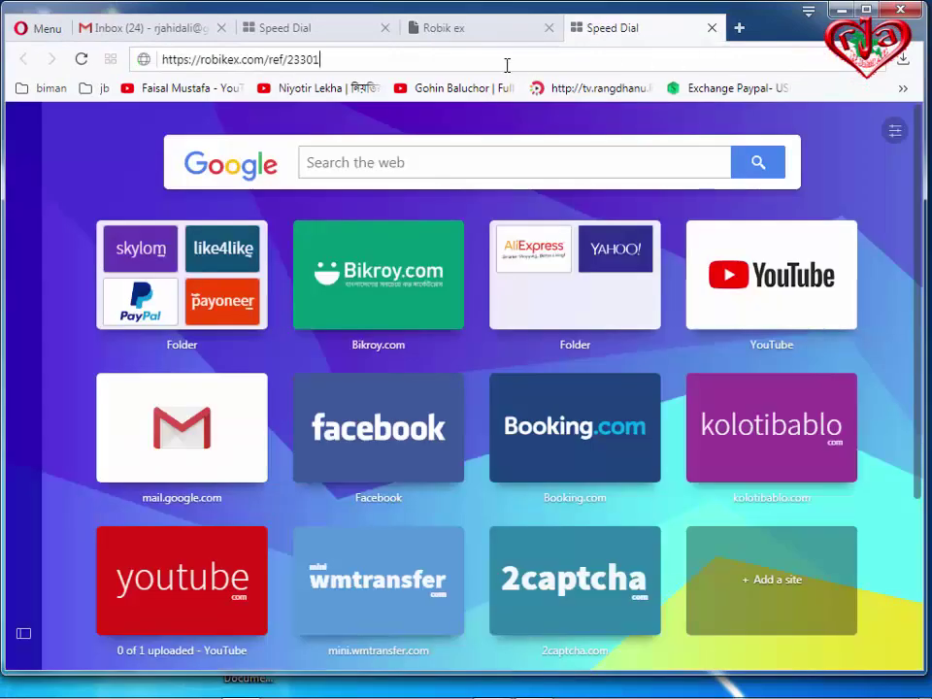
Load coinbase.com in a new tab and scroll the dashboard to view the 0.0053 BTC portfolio
click(740, 29)
text(com)
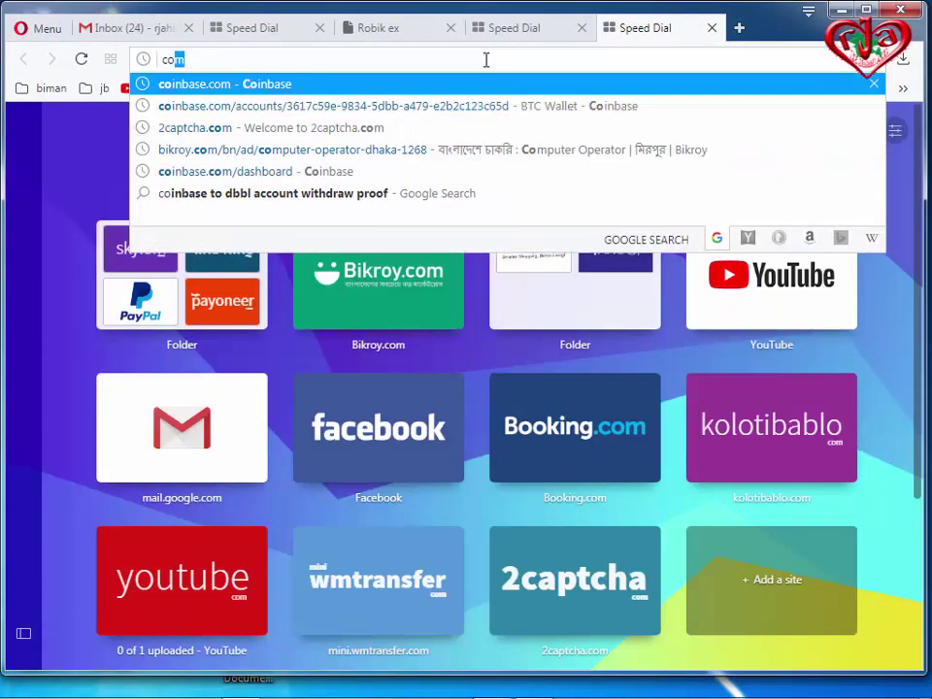
text(i)
key(Return)
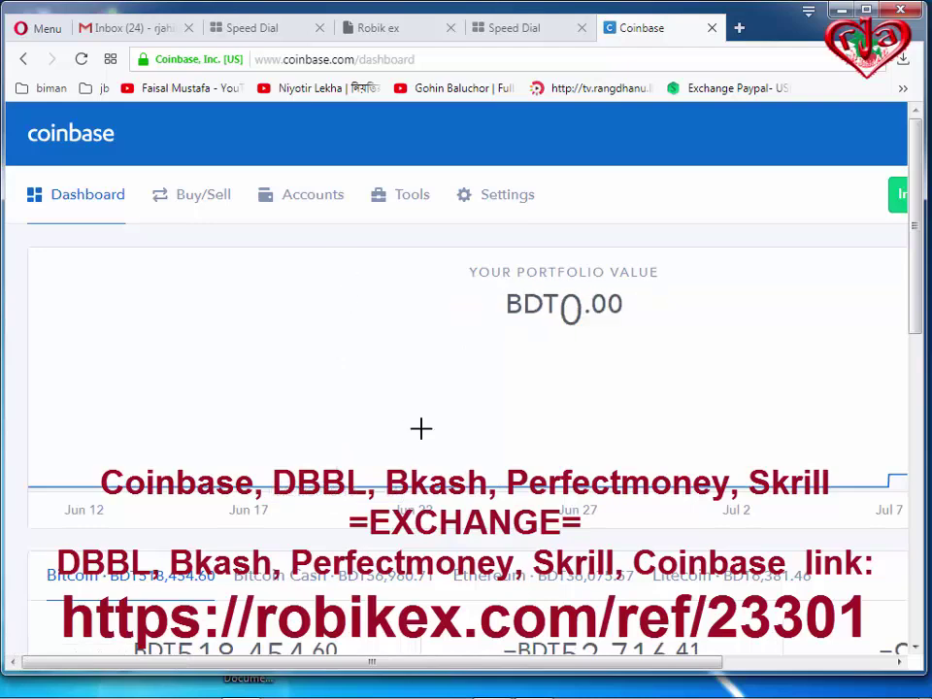
scroll(423, 428, down, 1)
scroll(369, 430, down, 2)
scroll(603, 427, down, 5)
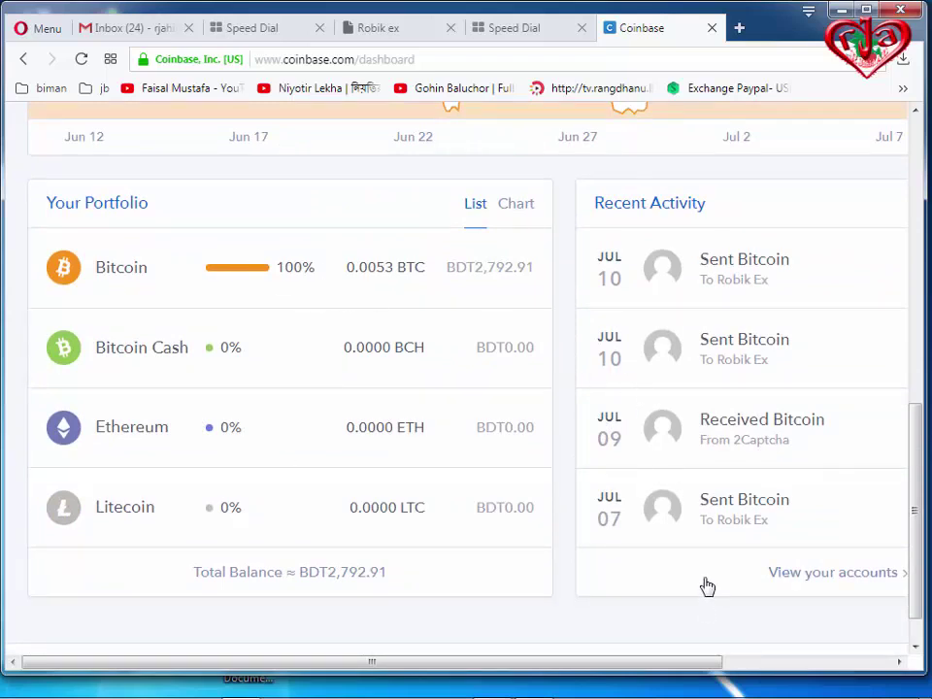
scroll(703, 585, down, 1)
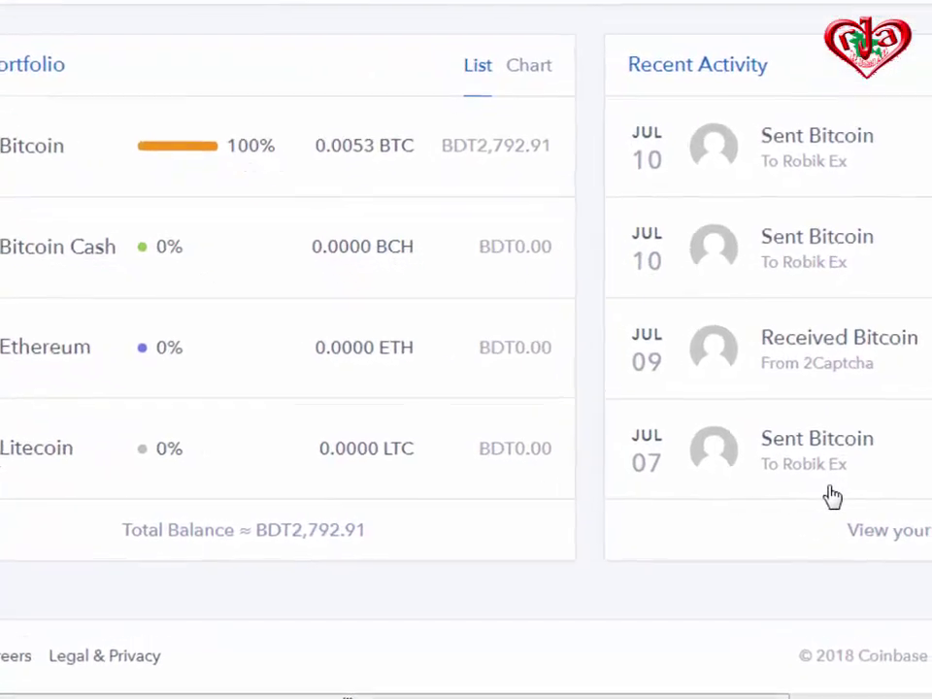
scroll(352, 407, up, 4)
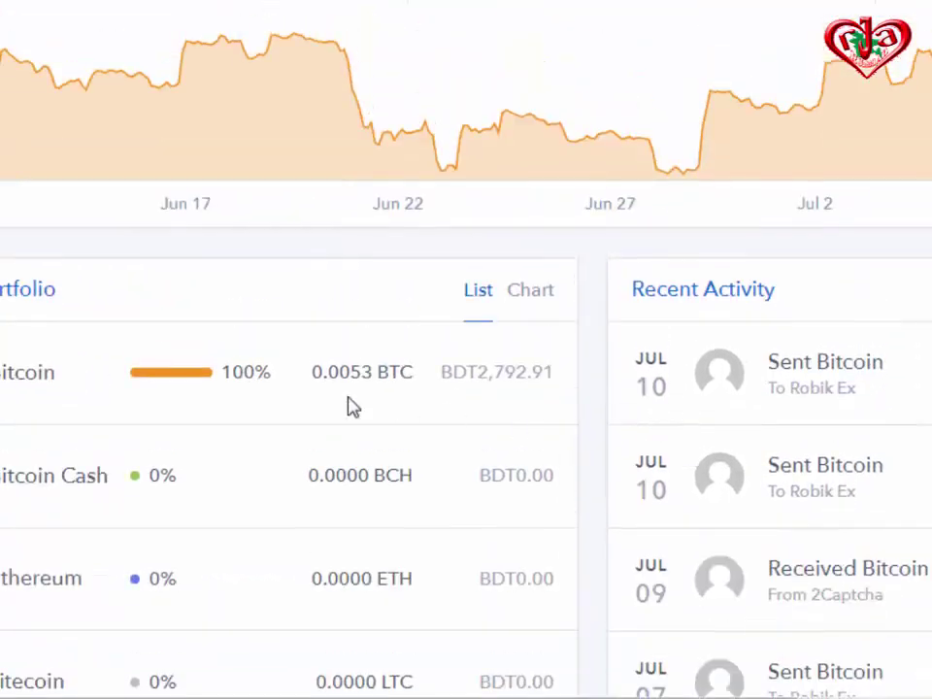
scroll(328, 466, up, 5)
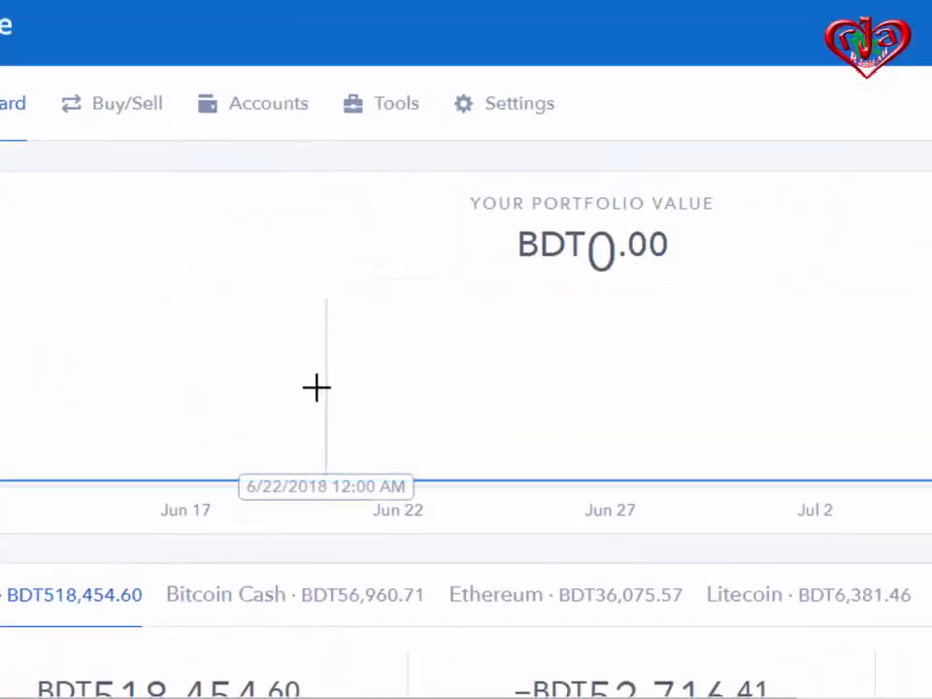
Open Accounts and start a Send from the BTC Wallet
click(269, 113)
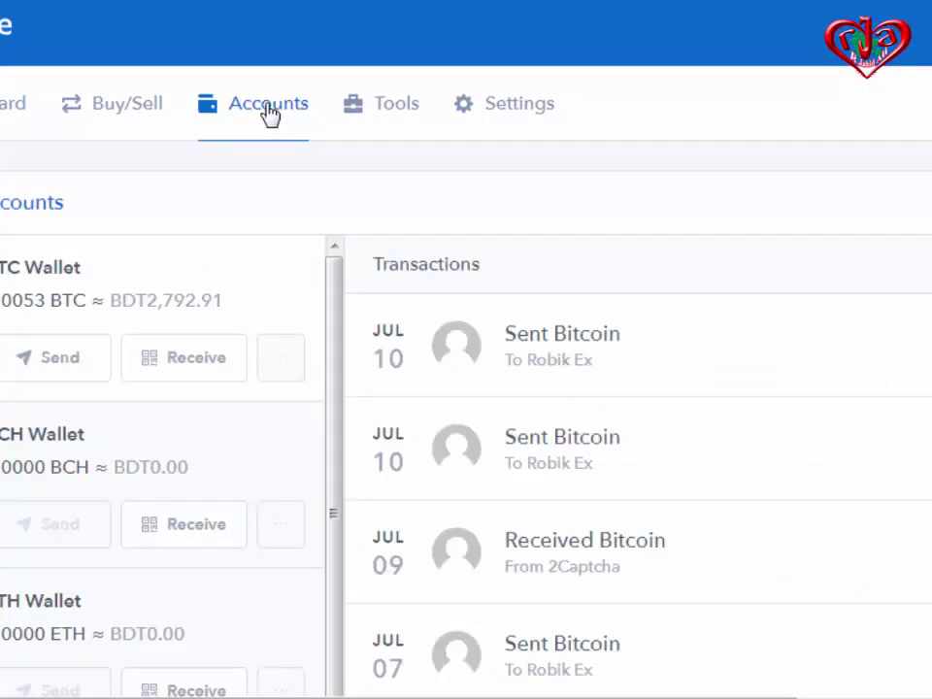
scroll(69, 333, down, 2)
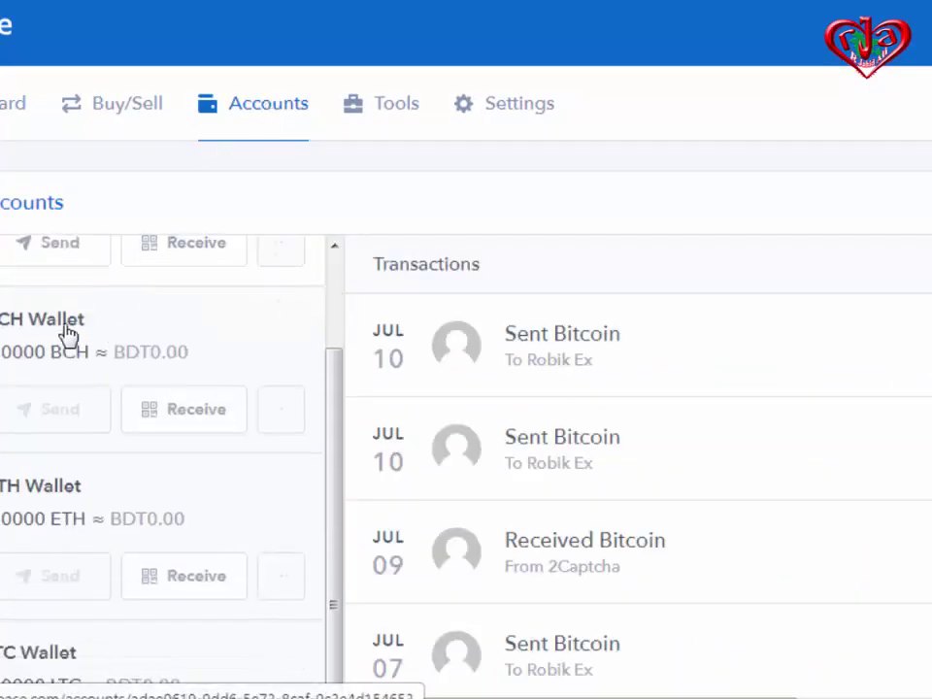
scroll(112, 372, up, 1)
scroll(112, 372, up, 1)
click(60, 374)
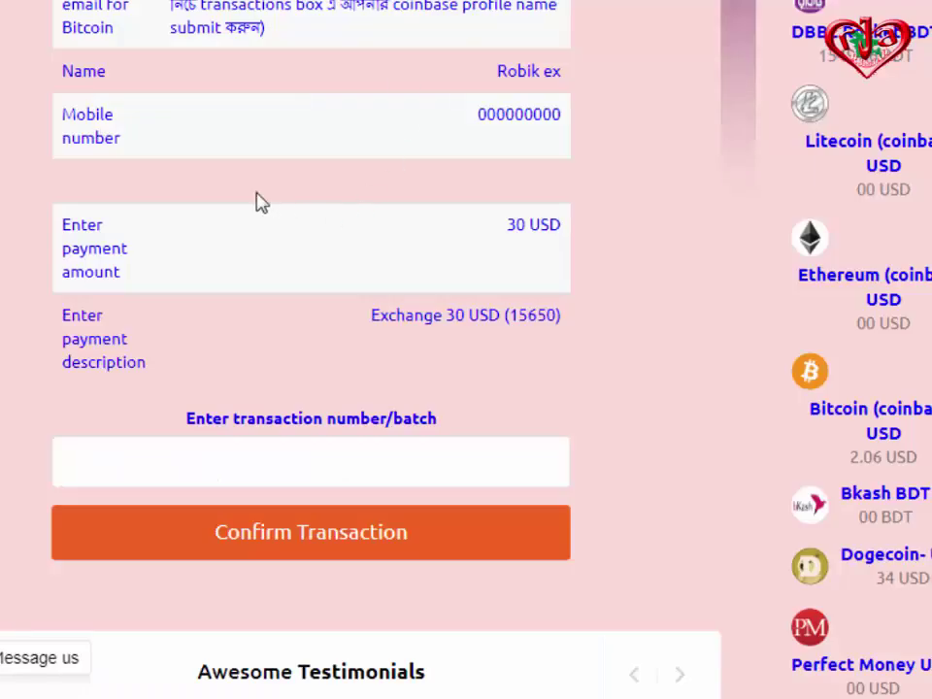
scroll(235, 238, up, 3)
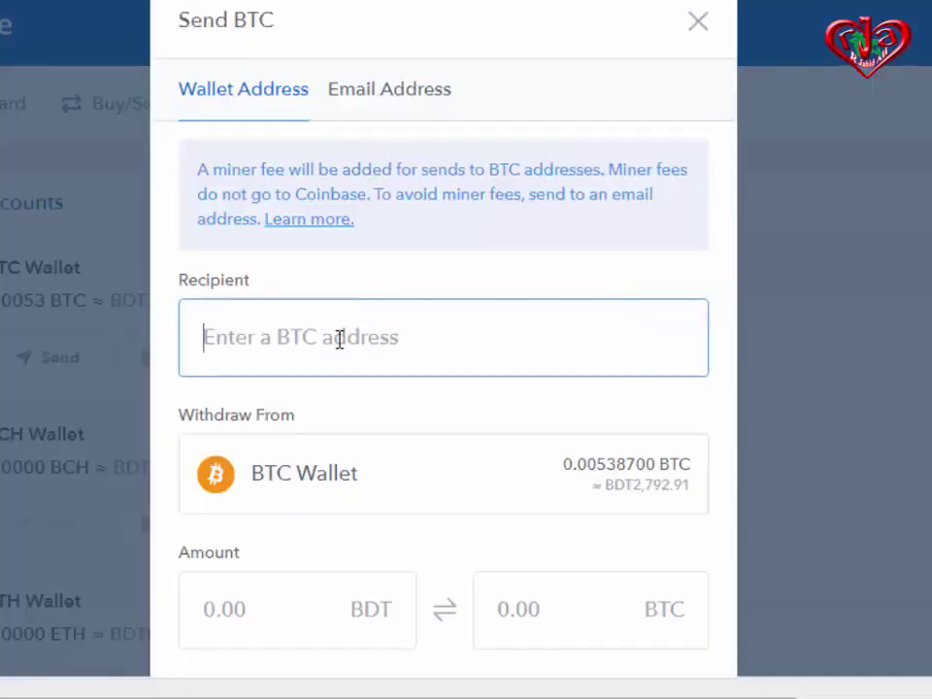
Paste the exchange's e-mail as recipient and leave the amount entry set to BTC
click(353, 99)
right_click(257, 227)
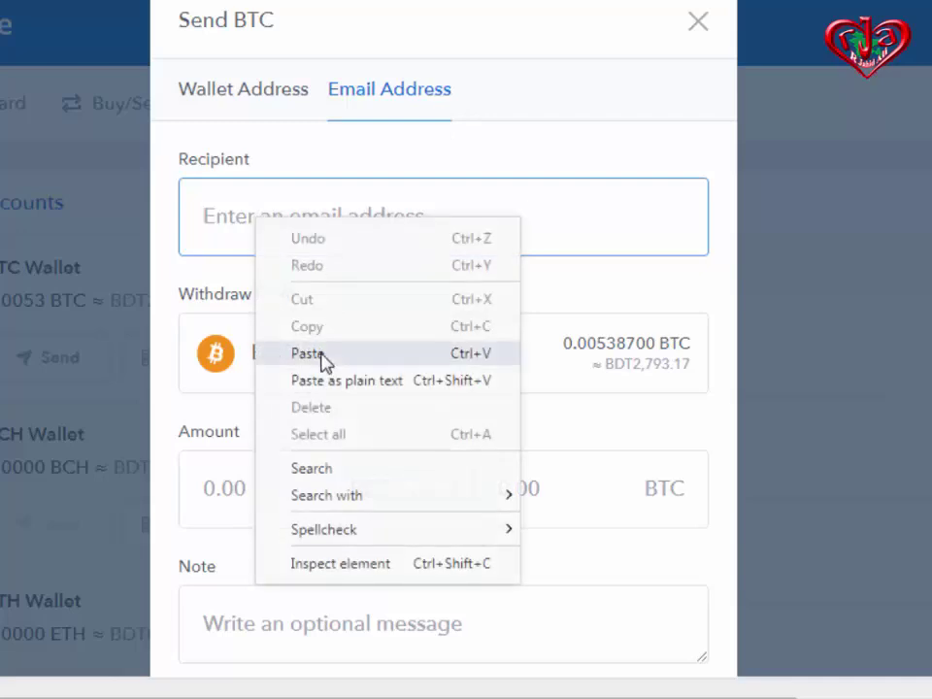
click(322, 355)
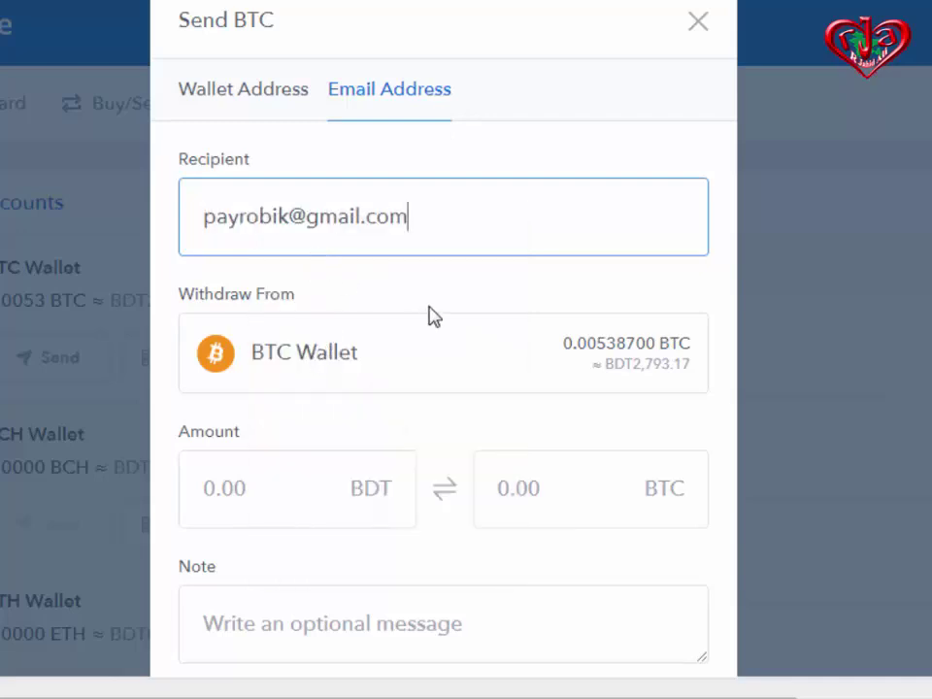
scroll(434, 317, down, 2)
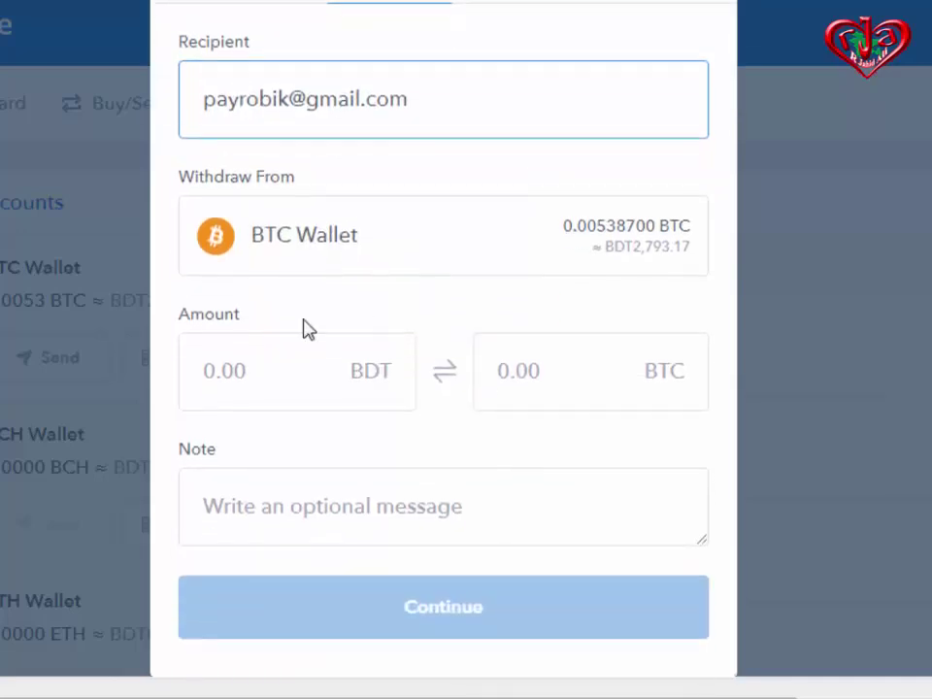
click(539, 372)
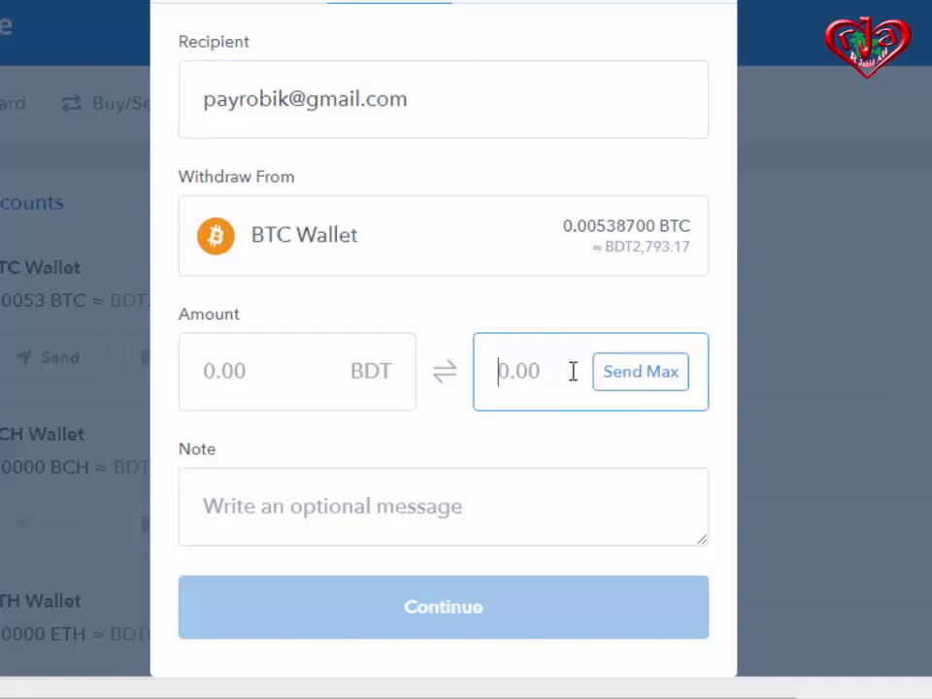
click(281, 375)
click(550, 374)
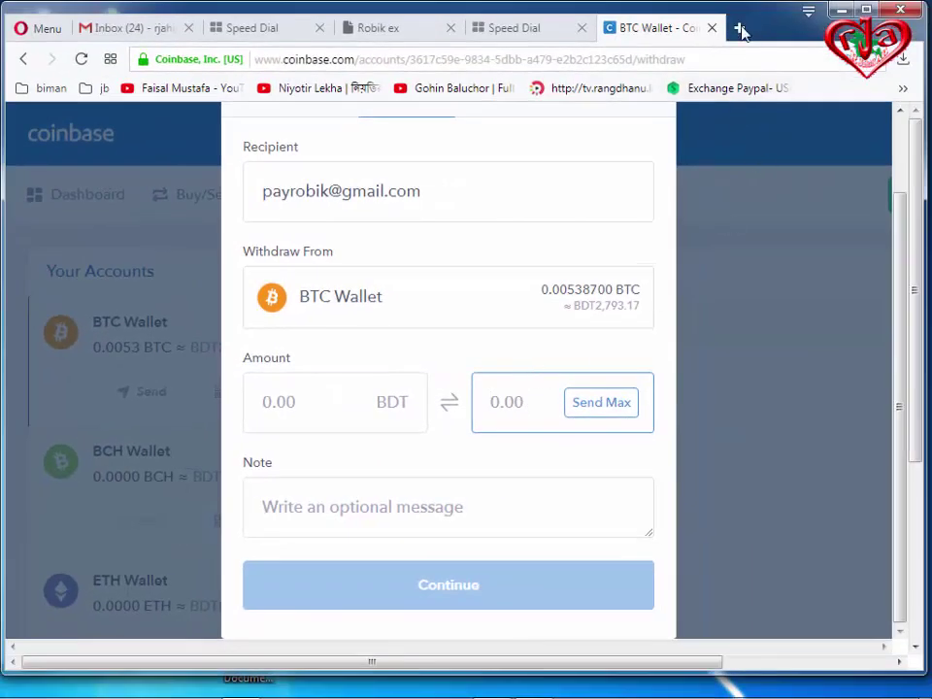
Search Google for BTC=USD? in a new tab
click(739, 28)
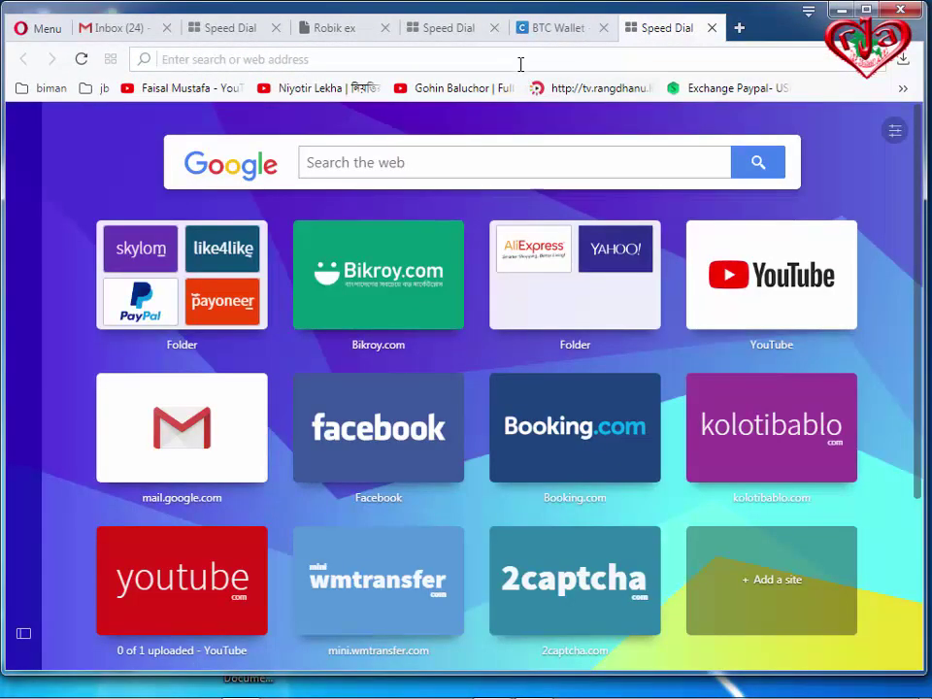
text(US)
key(BackSpace)
key(BackSpace)
text(BTY)
key(BackSpace)
text(C)
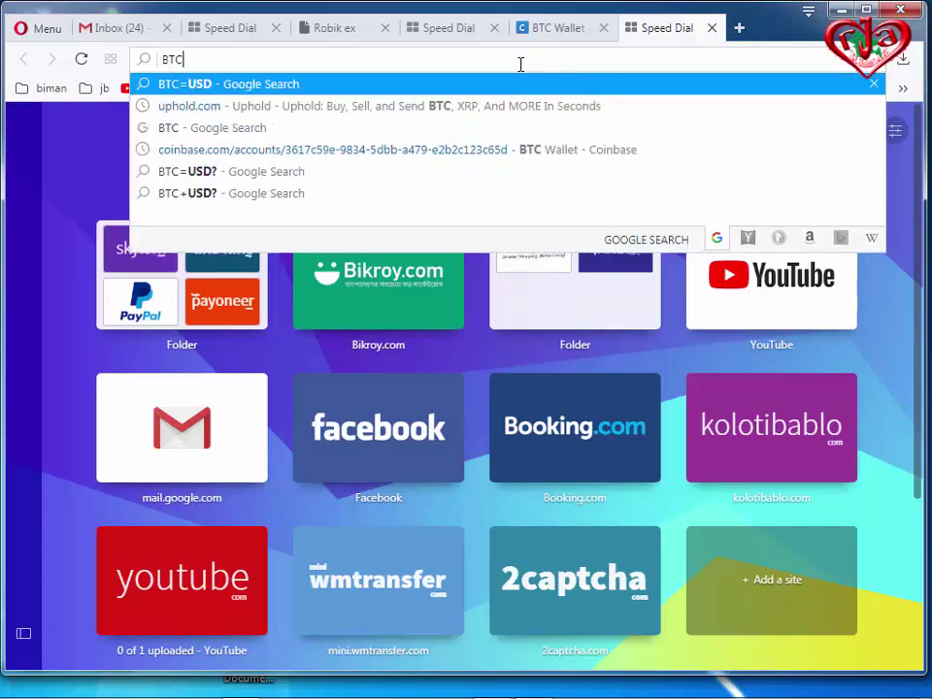
text(+)
key(BackSpace)
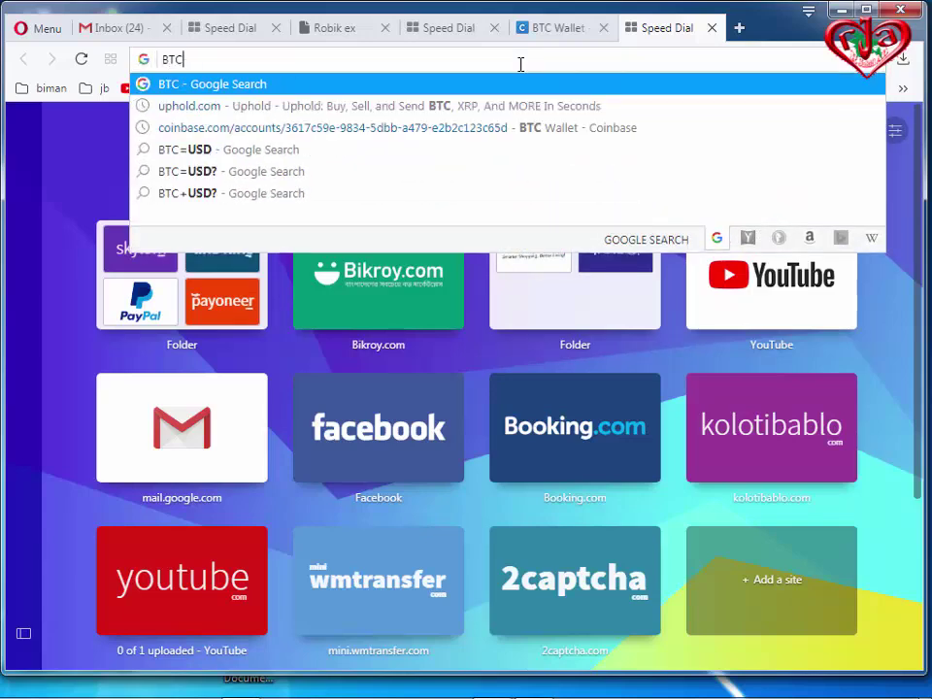
text(=)
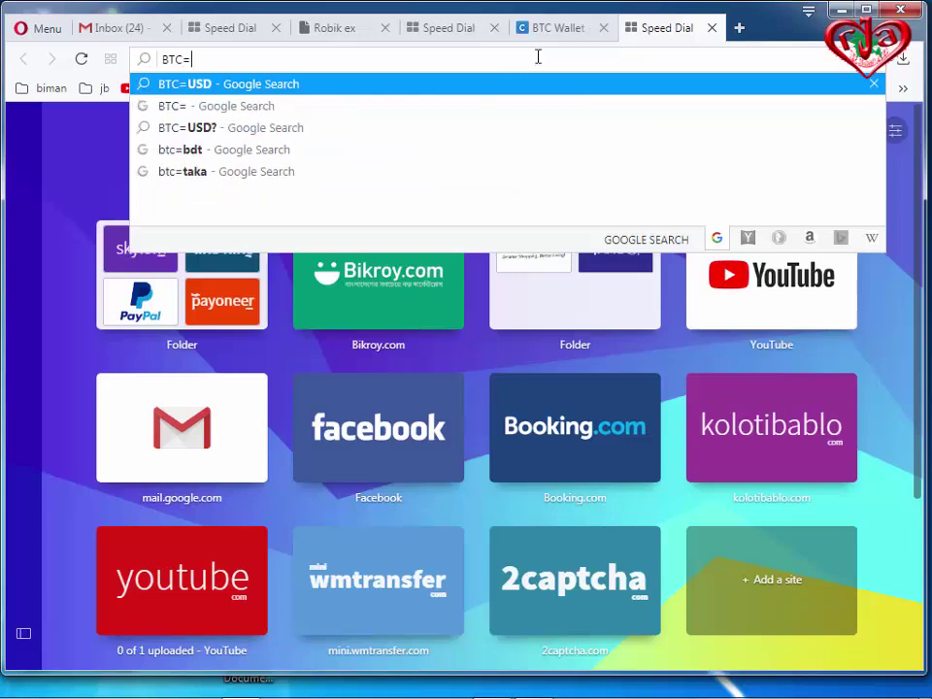
click(254, 129)
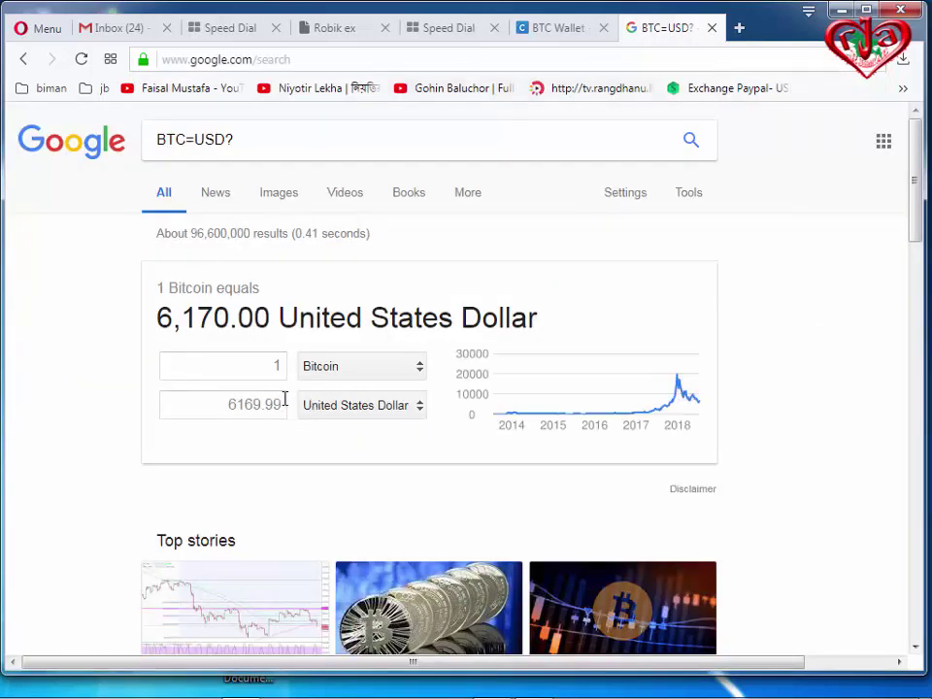
Convert 30 USD to Bitcoin and copy the 0.0049 BTC result
drag(286, 397, 149, 412)
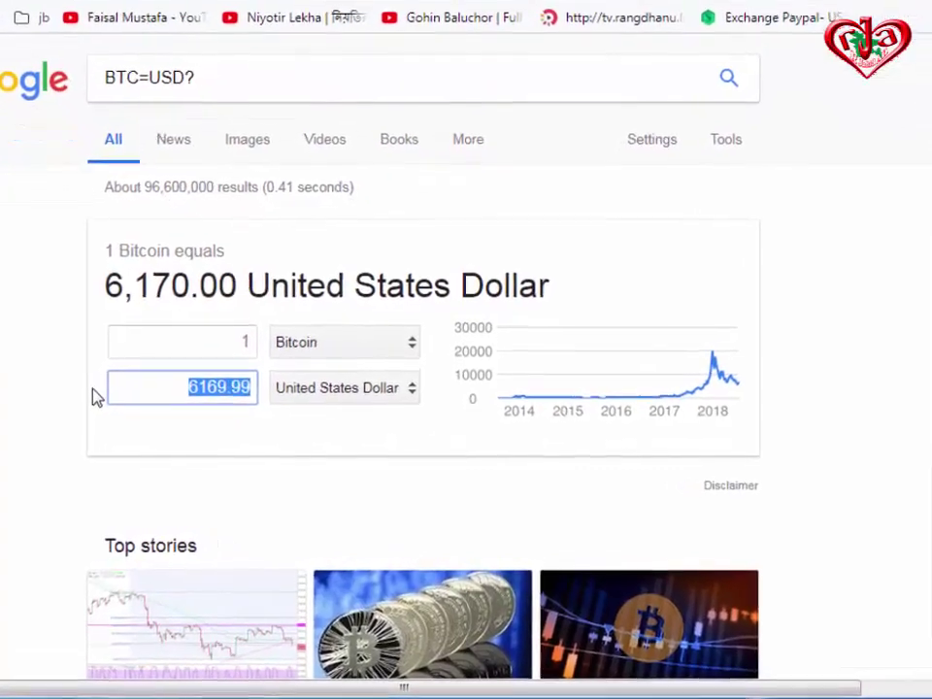
text(30)
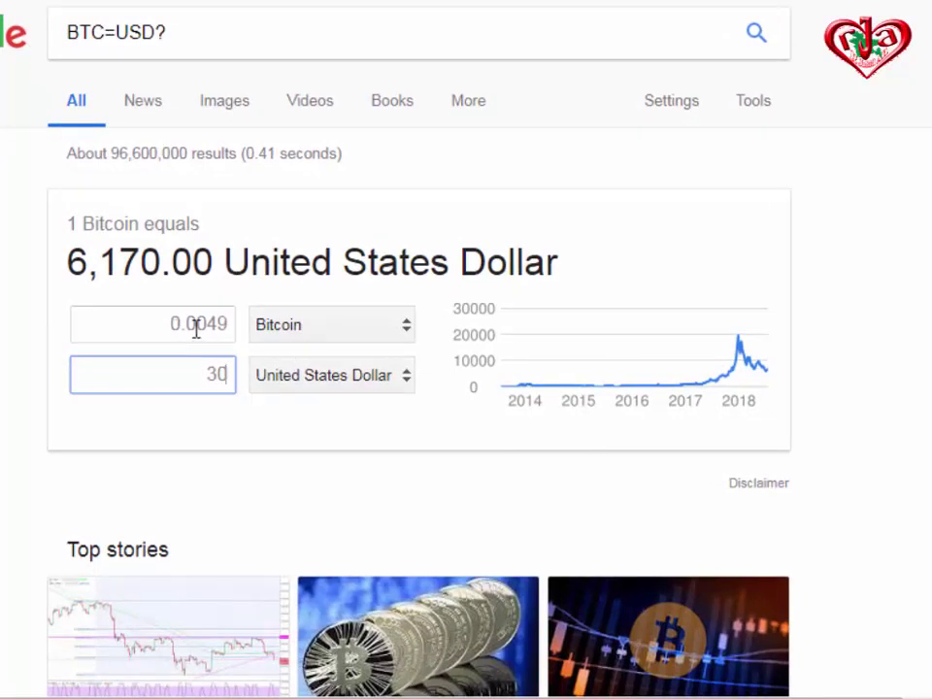
drag(173, 324, 234, 329)
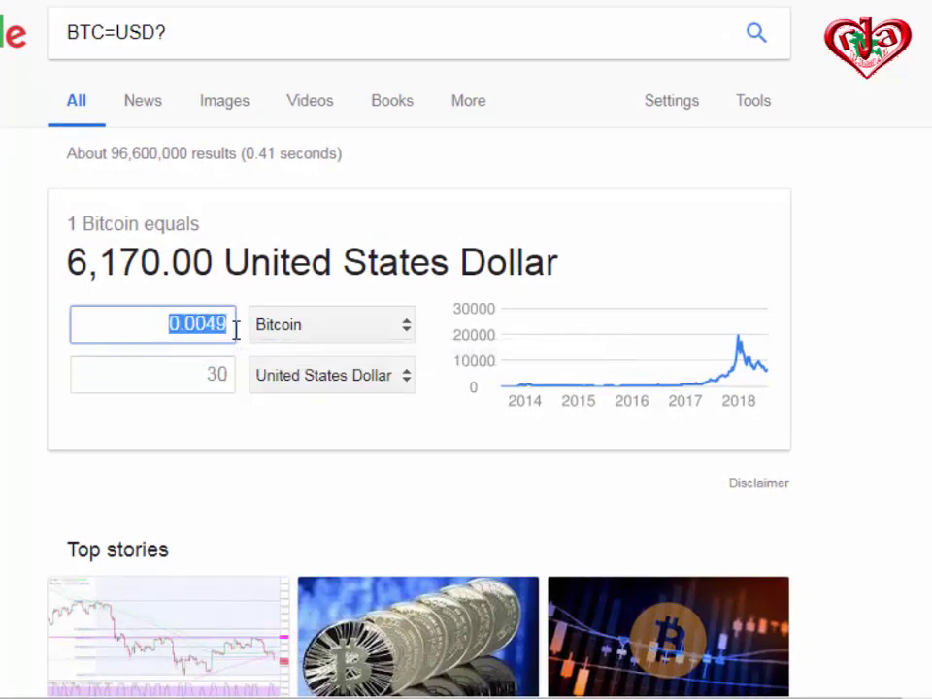
right_click(225, 328)
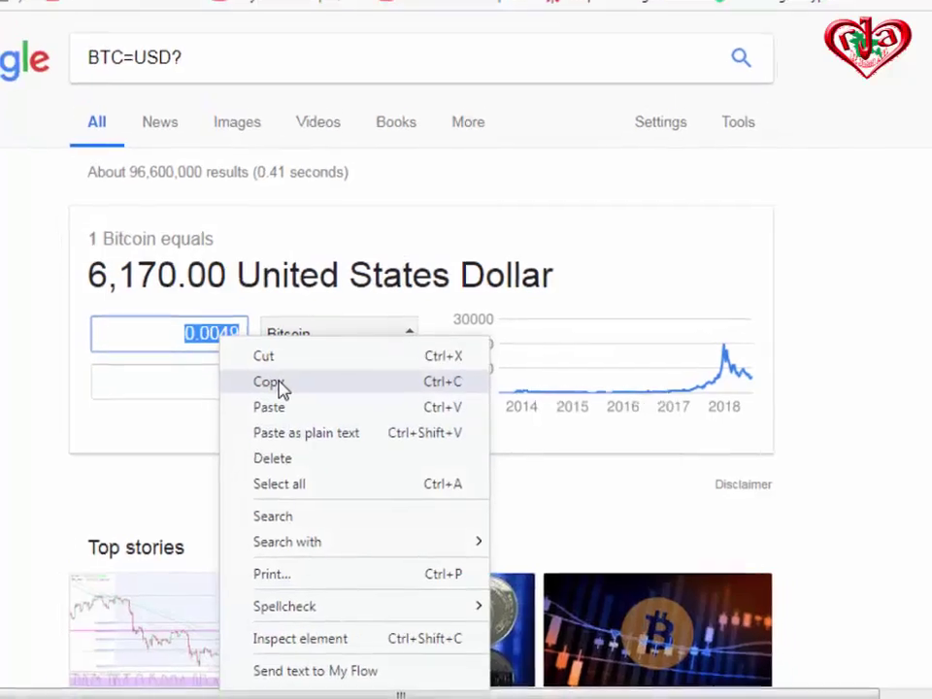
click(264, 375)
click(539, 24)
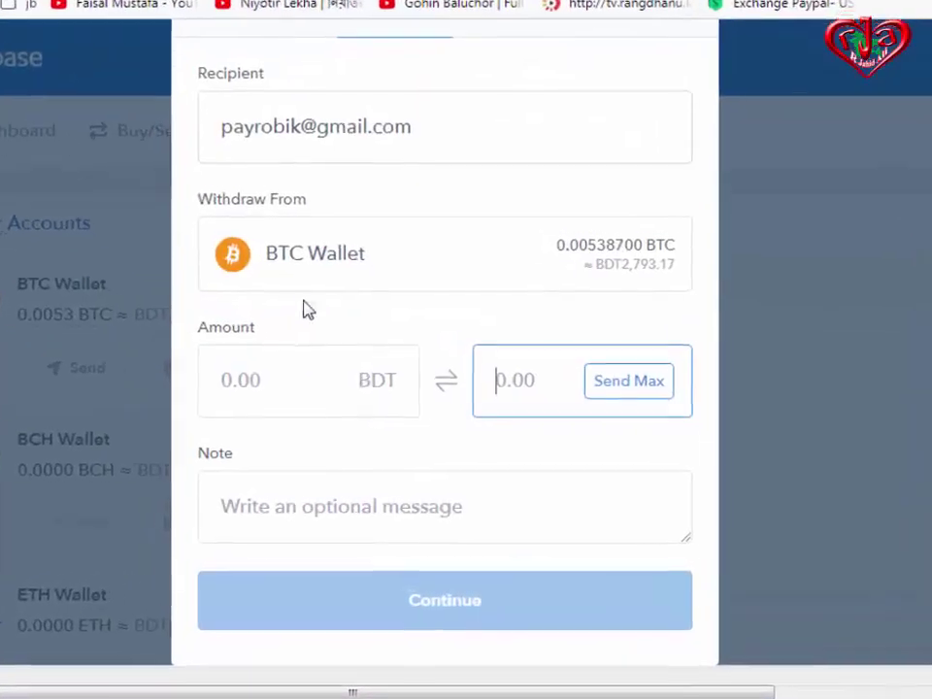
Paste 0.0049 as the BTC send amount (2541.23481 BDT) and return to the Robik ex tab
right_click(524, 369)
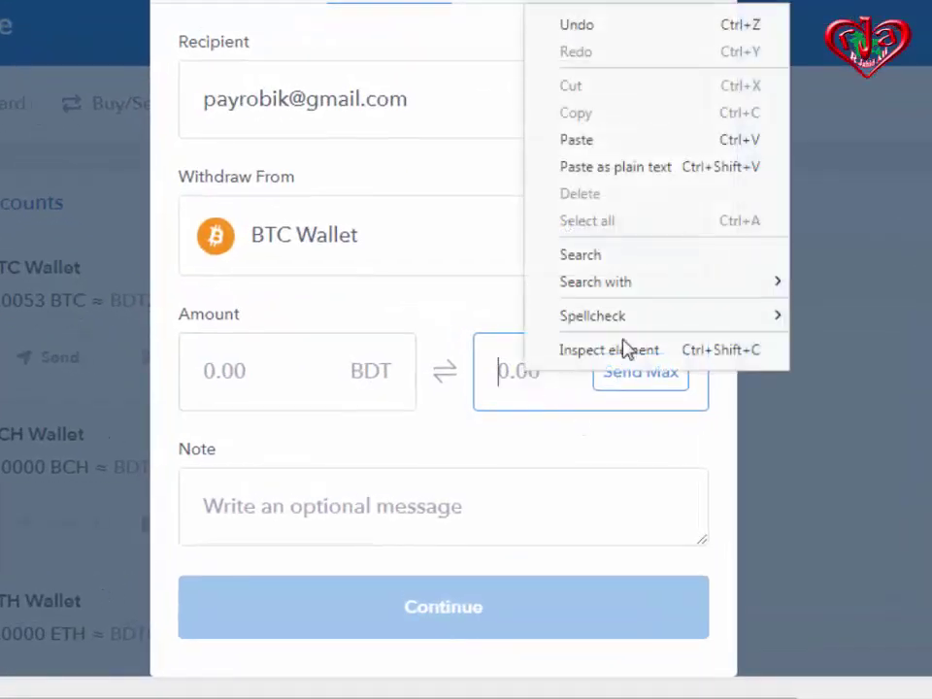
click(578, 140)
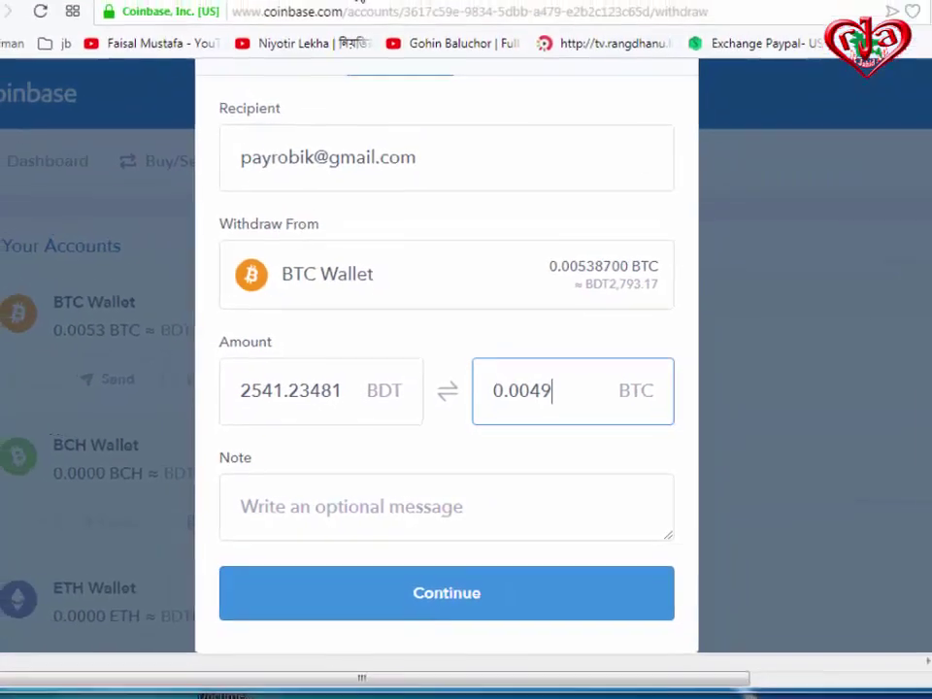
click(333, 29)
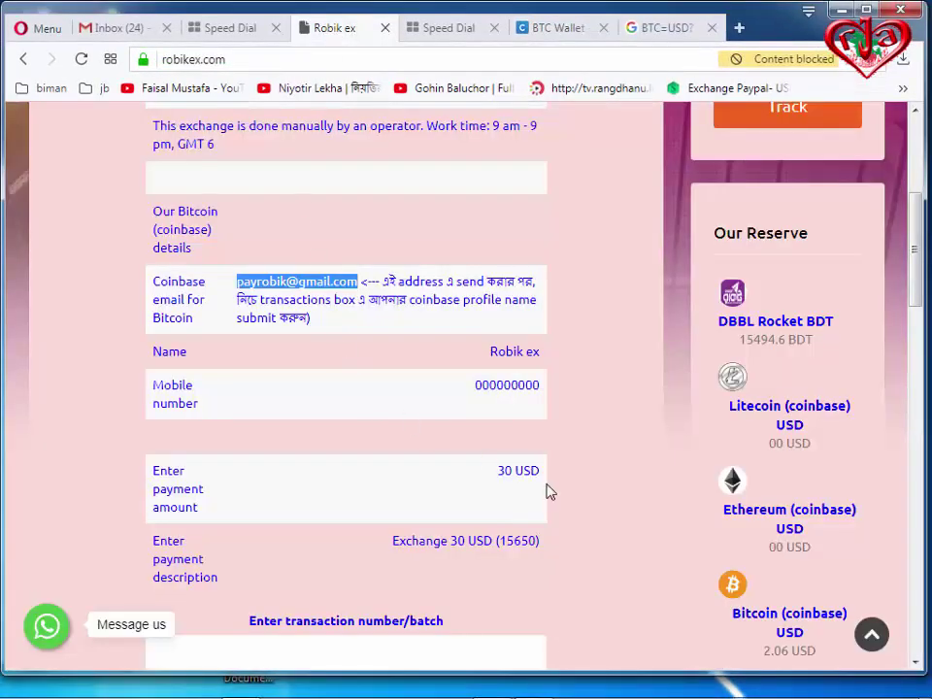
scroll(546, 485, up, 3)
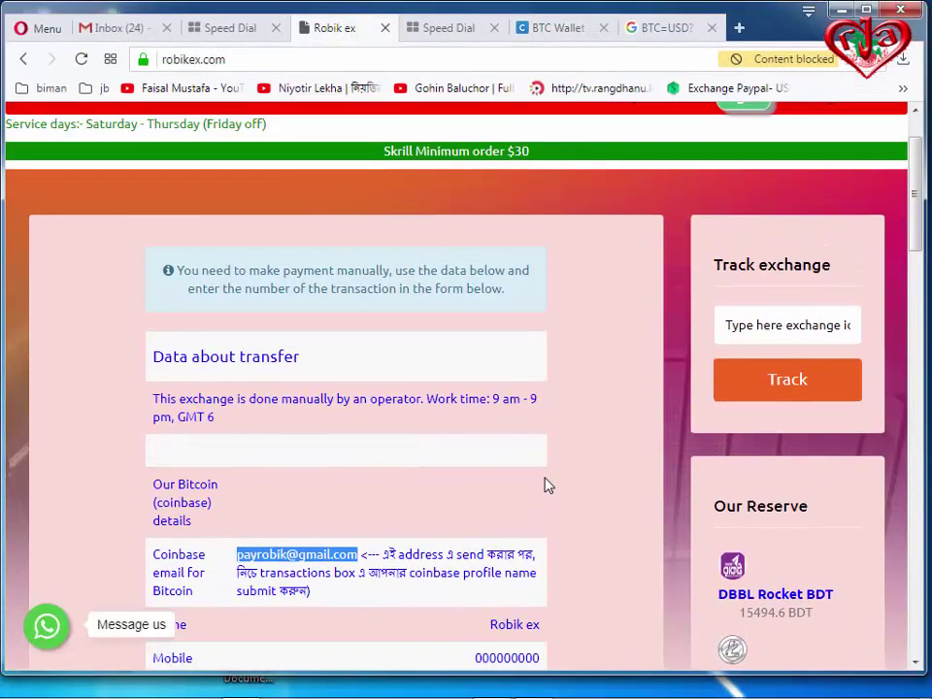
scroll(547, 485, down, 3)
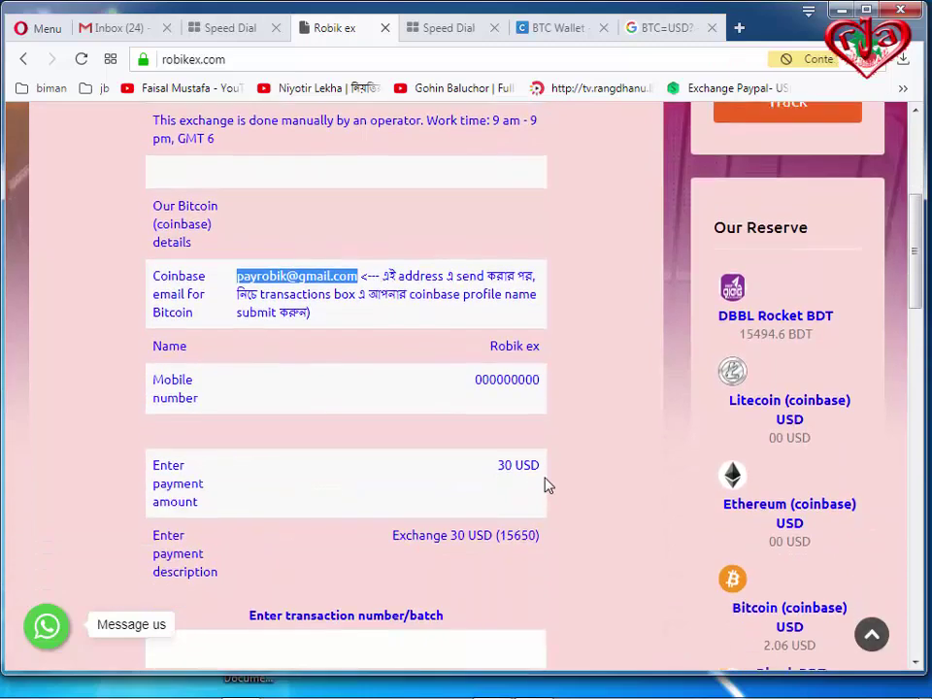
scroll(547, 485, down, 1)
scroll(547, 485, down, 1)
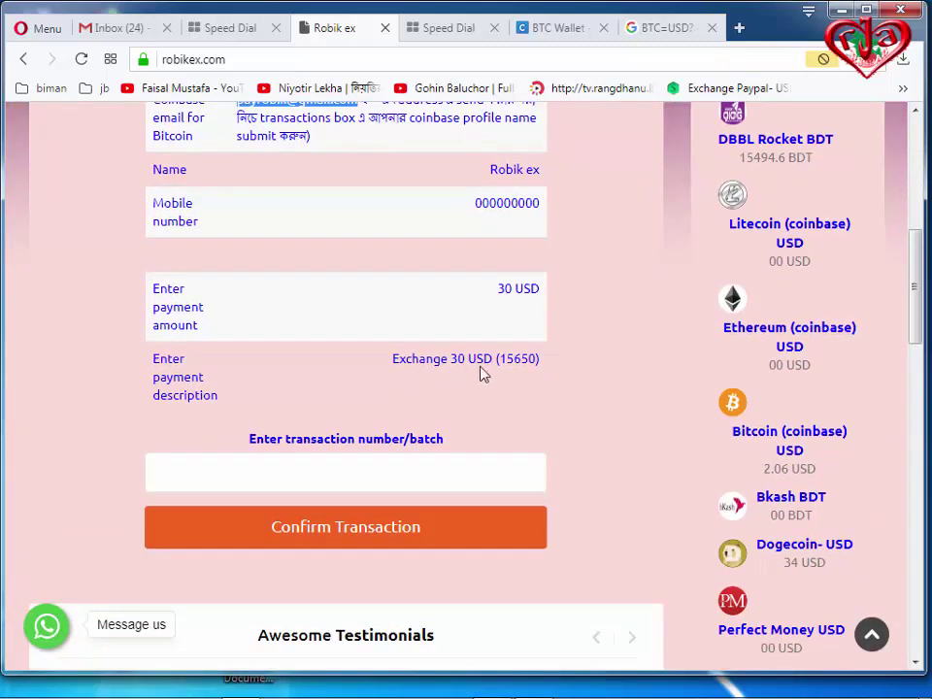
drag(451, 361, 467, 361)
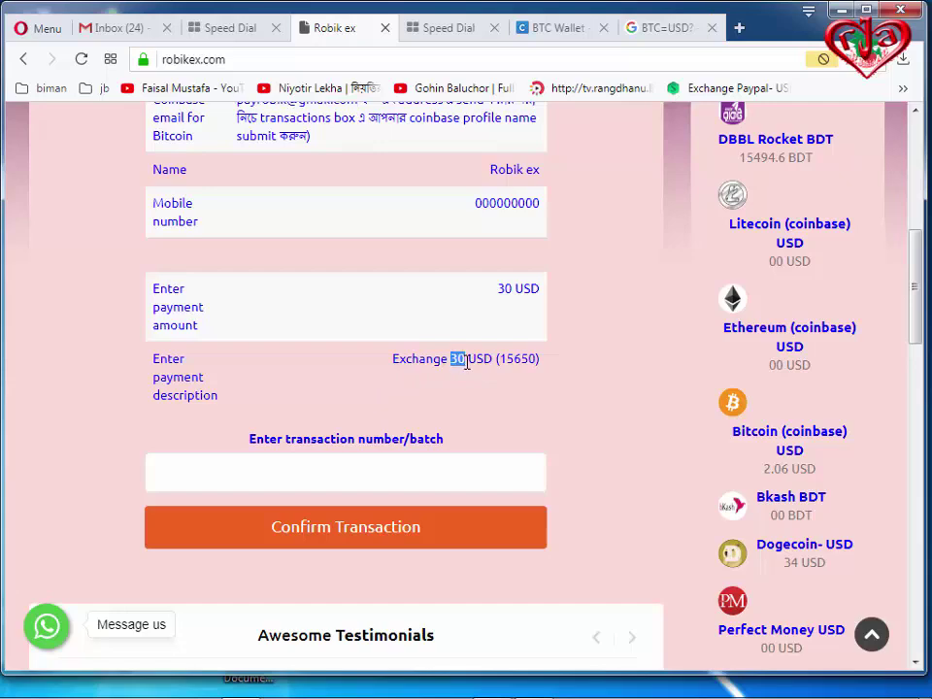
scroll(467, 361, up, 6)
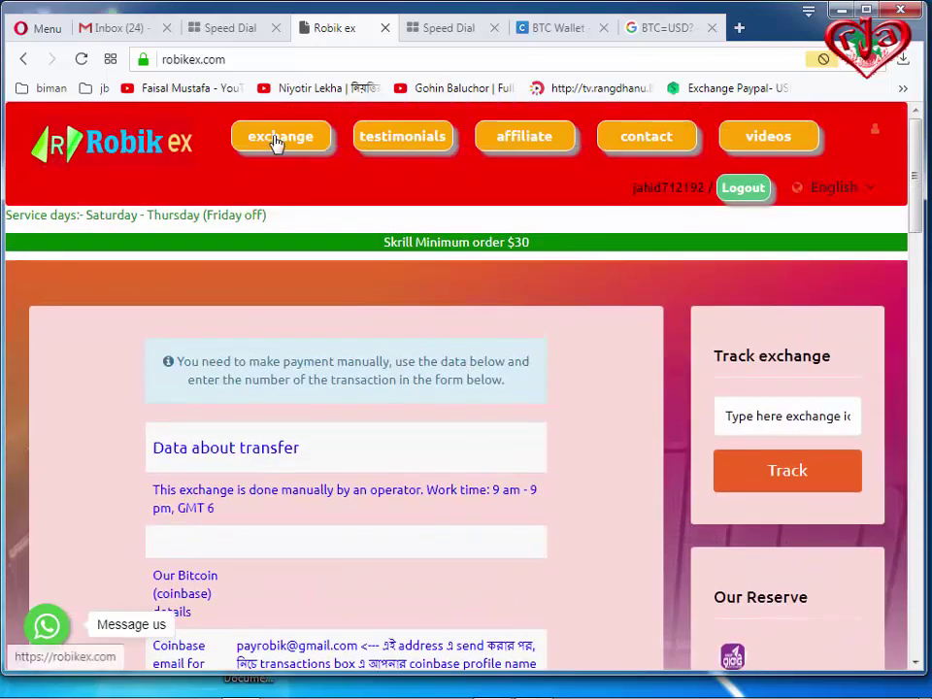
right_click(276, 142)
Open the Robikex exchange form in a new tab and choose Bitcoin (coinbase) USD to send
click(308, 152)
click(389, 29)
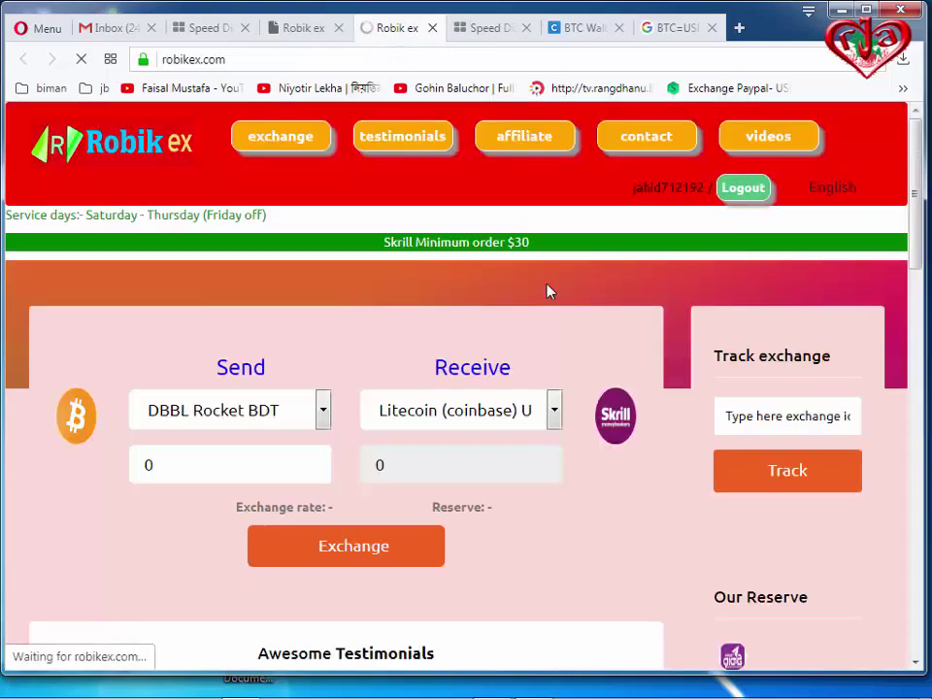
click(325, 412)
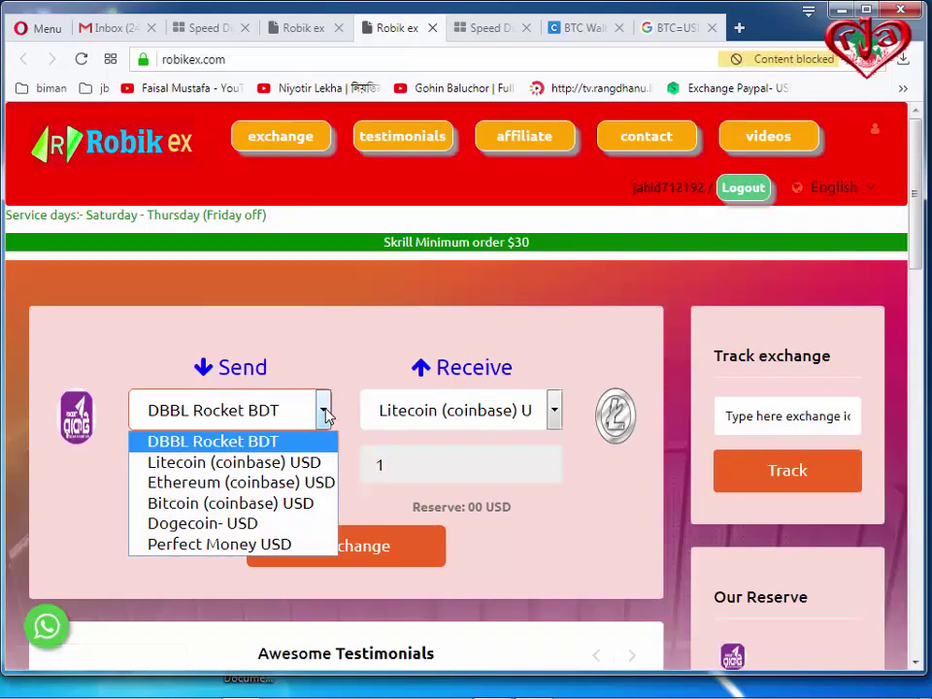
click(324, 411)
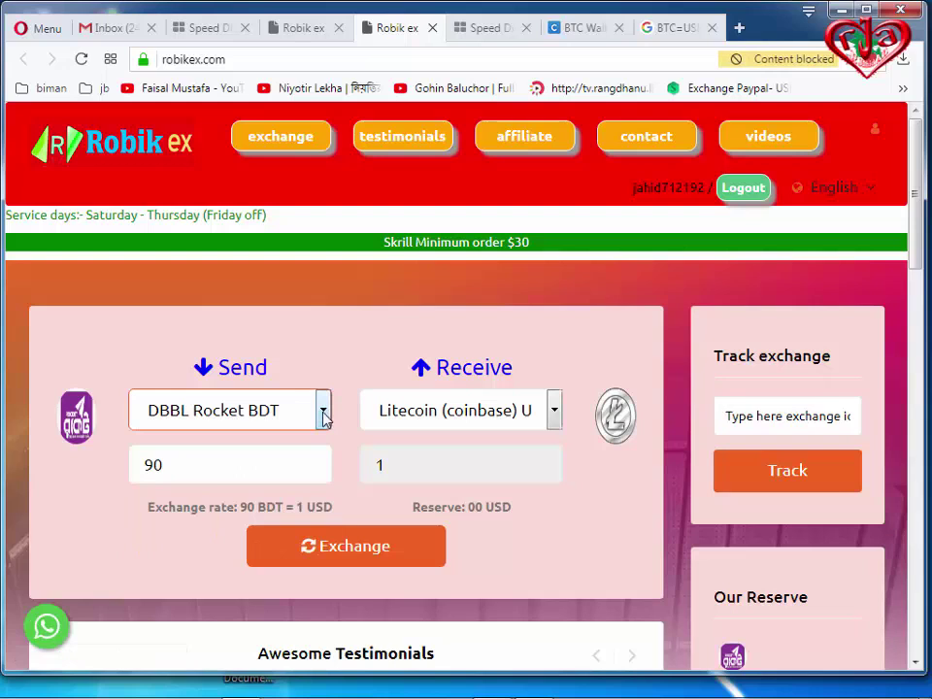
click(322, 410)
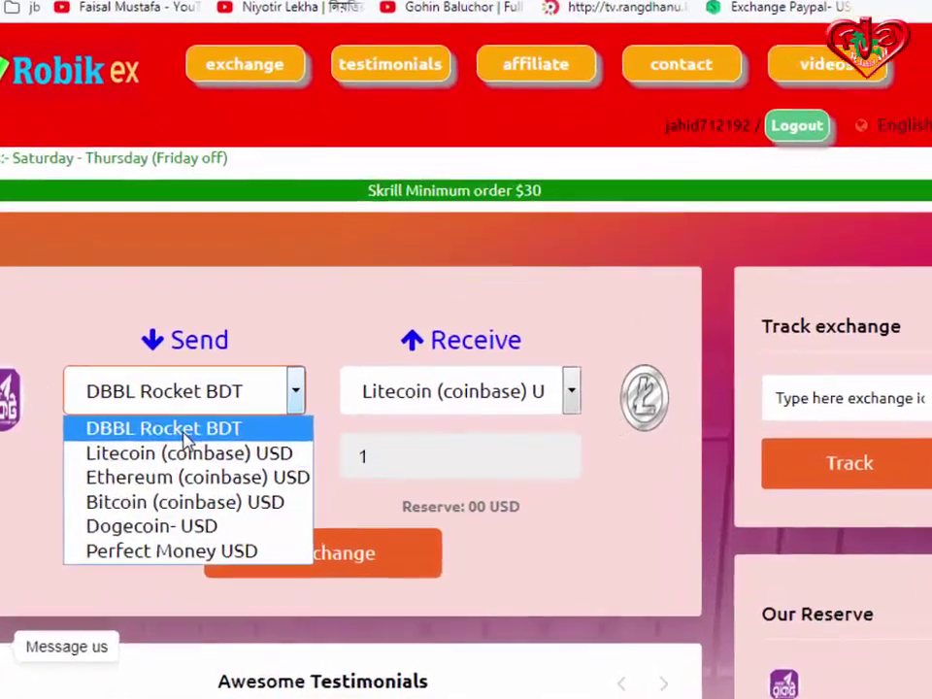
click(231, 449)
click(322, 412)
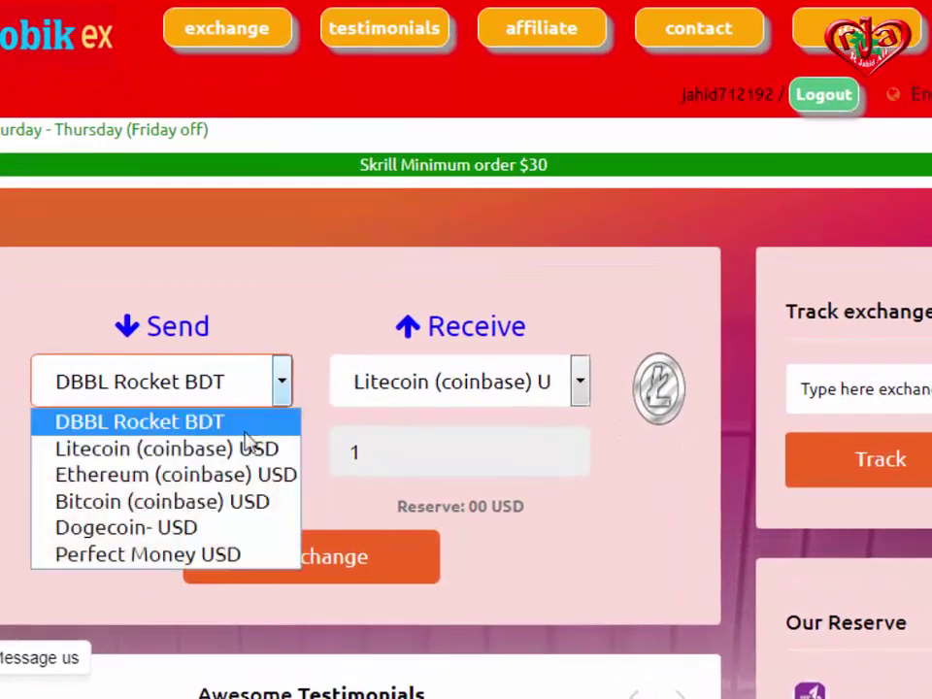
click(208, 502)
Receive DBBL Rocket BDT and enter 30 USD as the send amount, quoting 2460.00 BDT
click(581, 382)
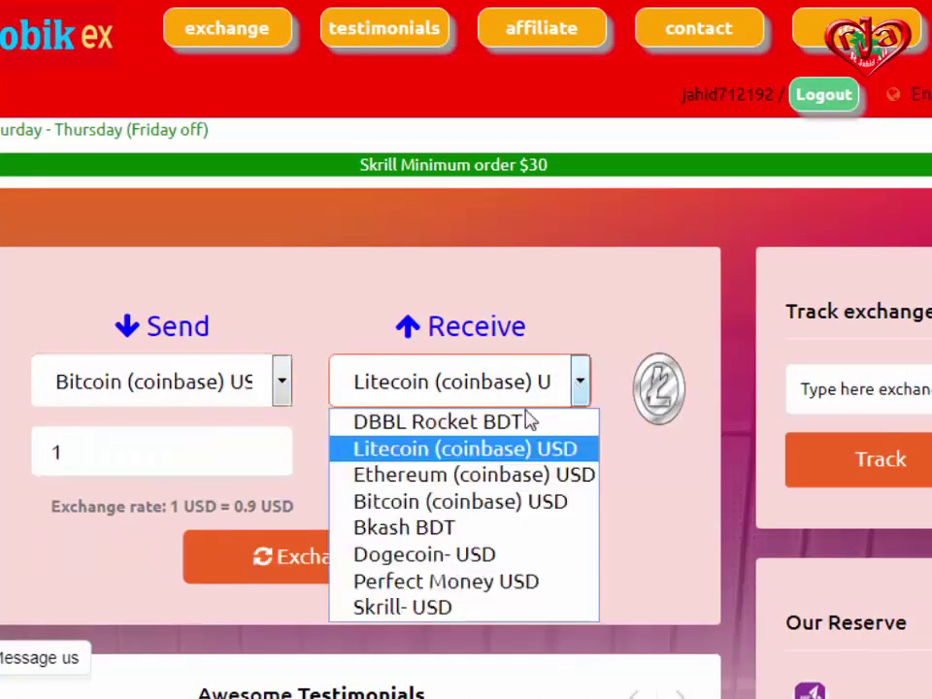
click(485, 423)
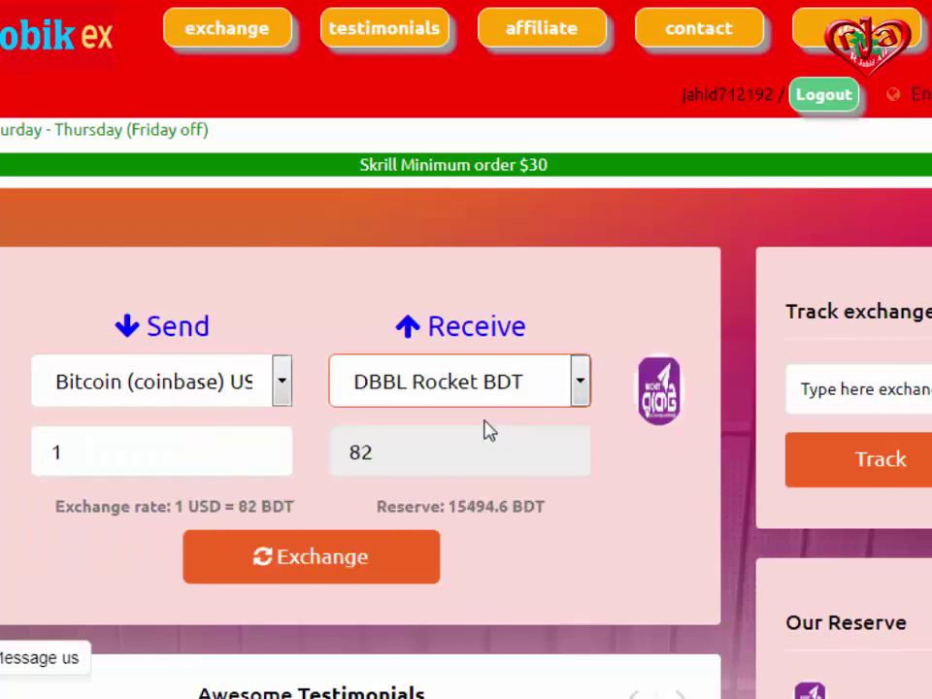
click(186, 453)
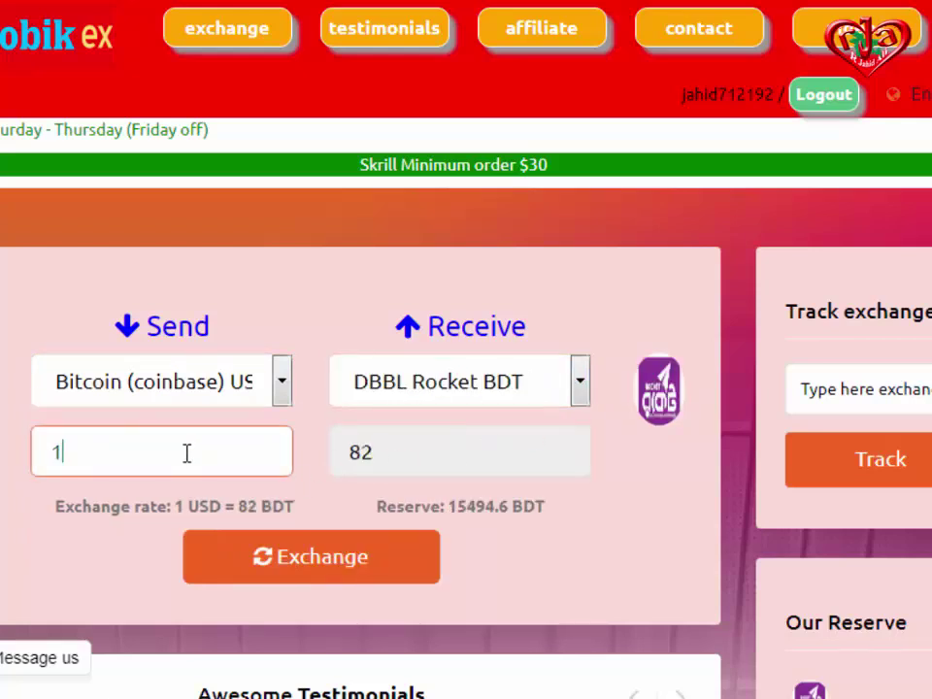
double_click(91, 451)
text(30)
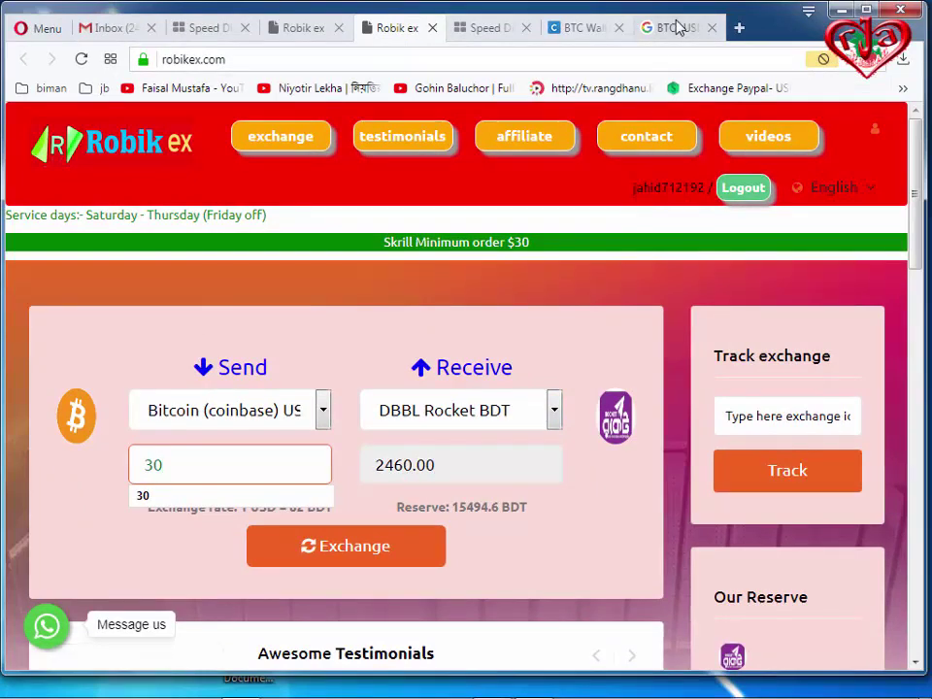
On the Coinbase BTC send form, adjust the amount to 0.00468 BTC, worth 2426.73729 BDT
click(599, 34)
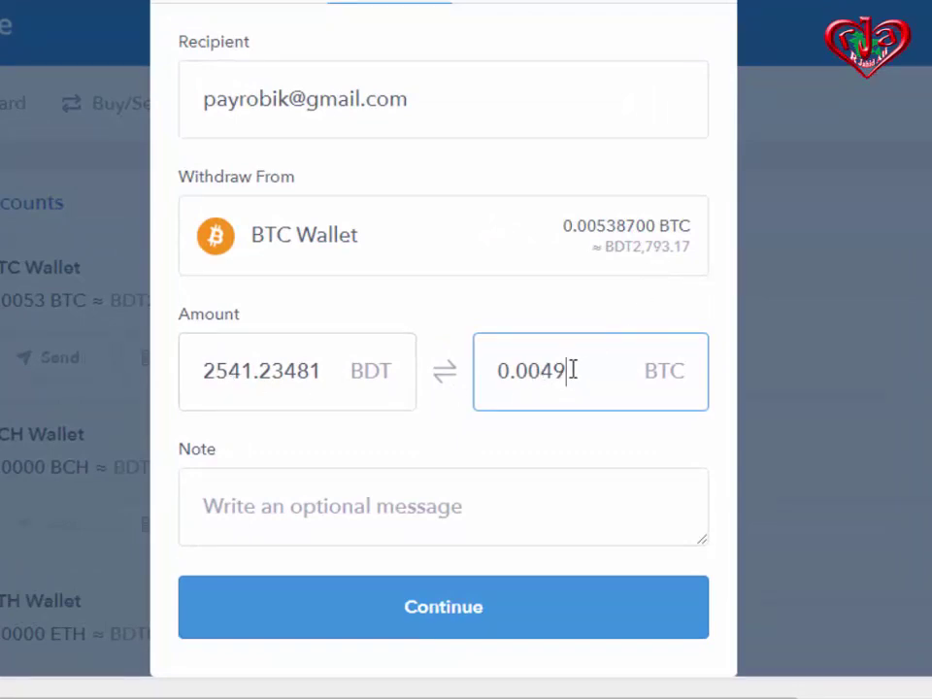
drag(565, 370, 554, 375)
text(8)
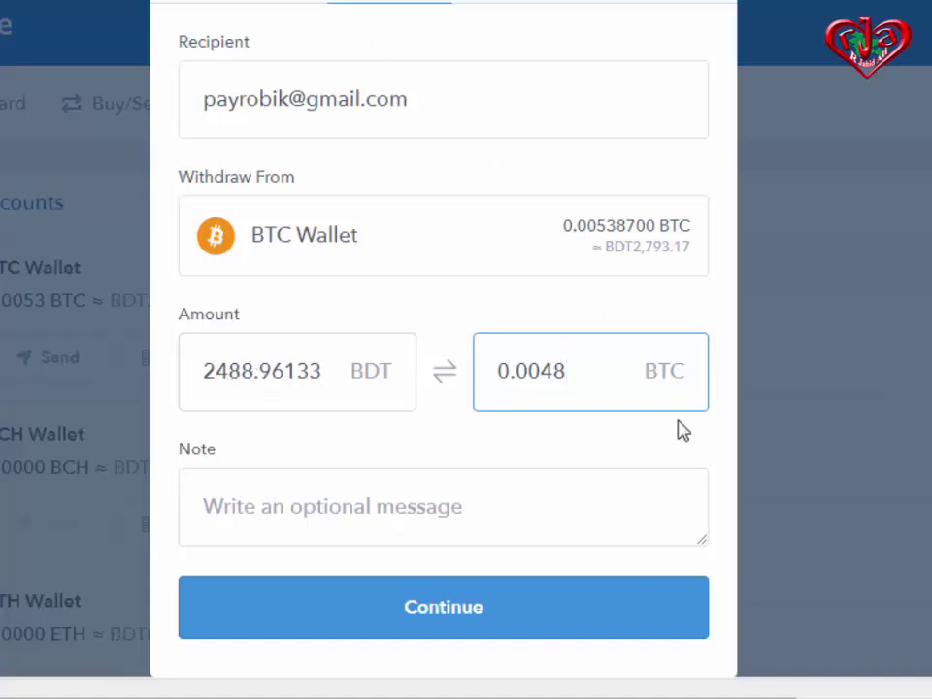
drag(563, 384, 559, 383)
text(7)
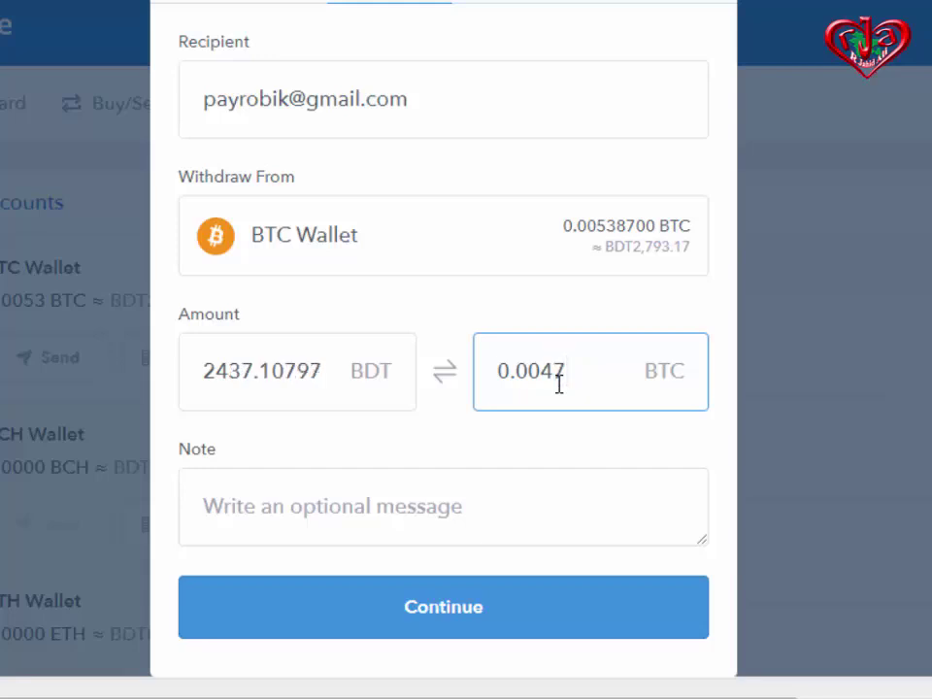
key(BackSpace)
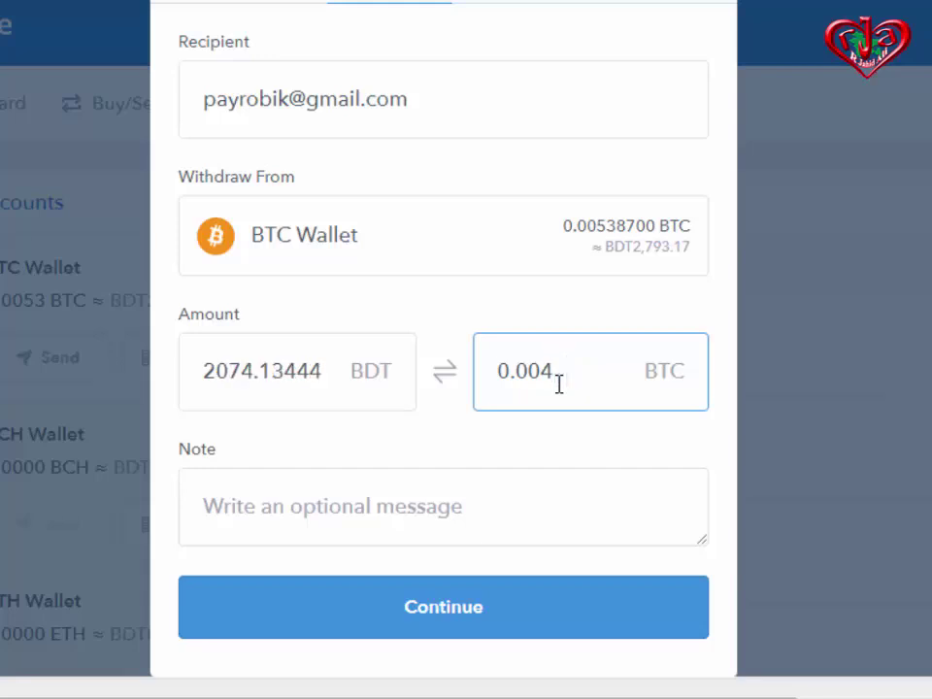
text(6)
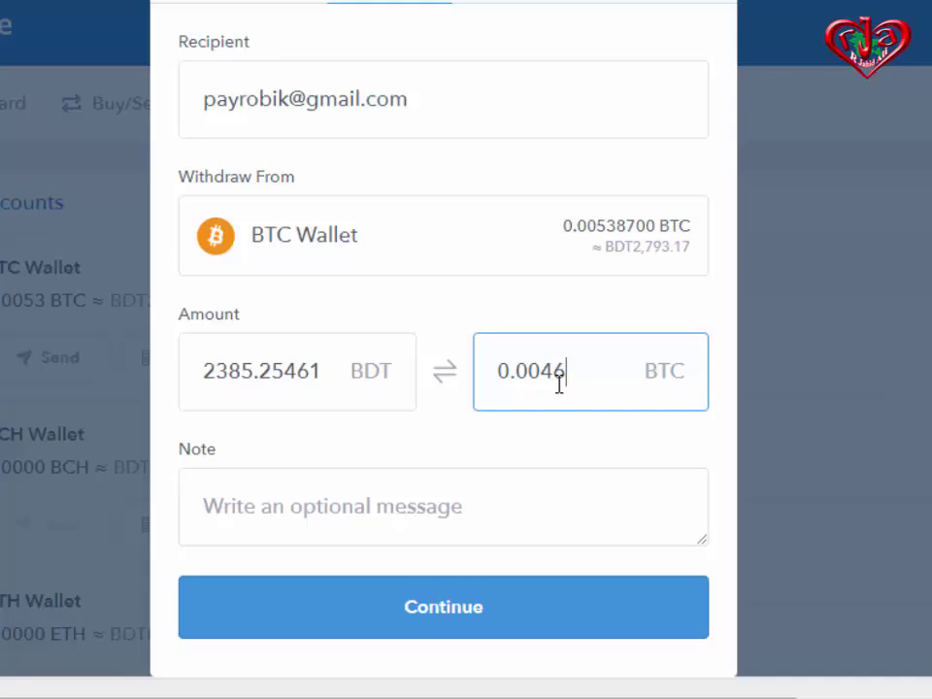
text(5)
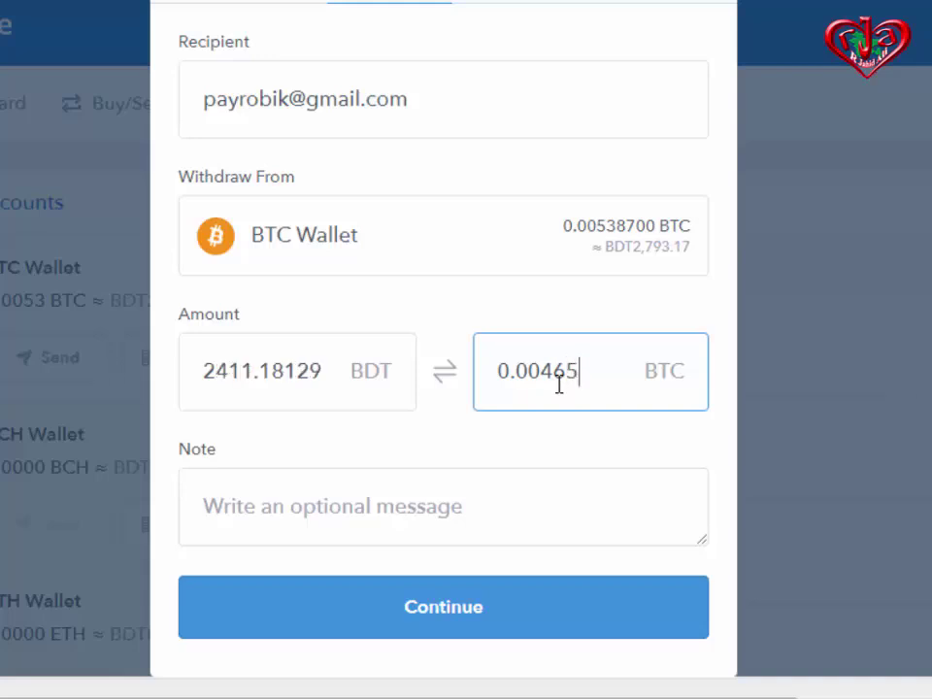
key(BackSpace)
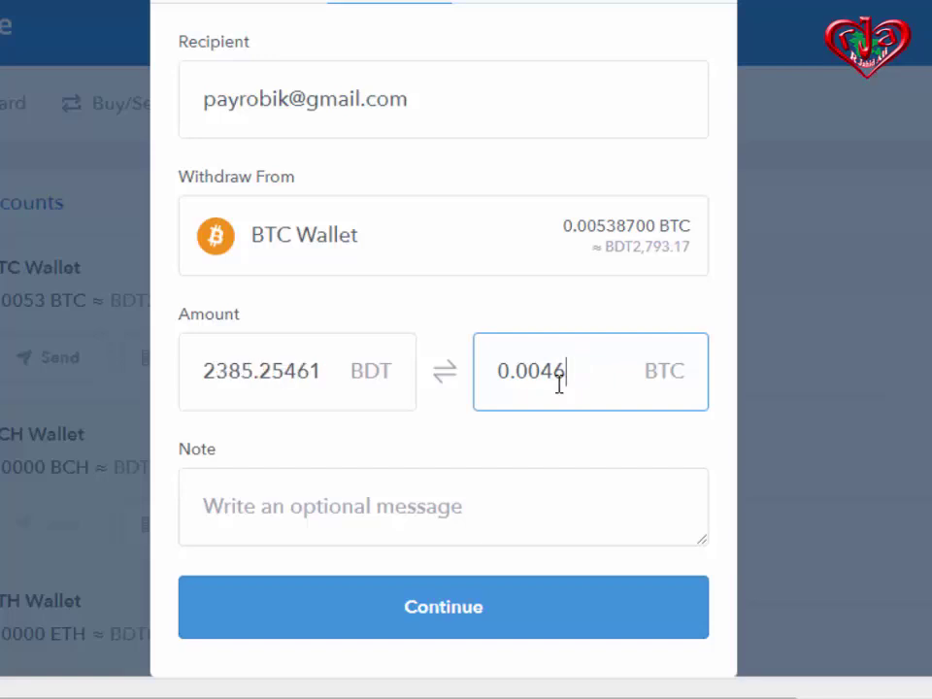
text(8)
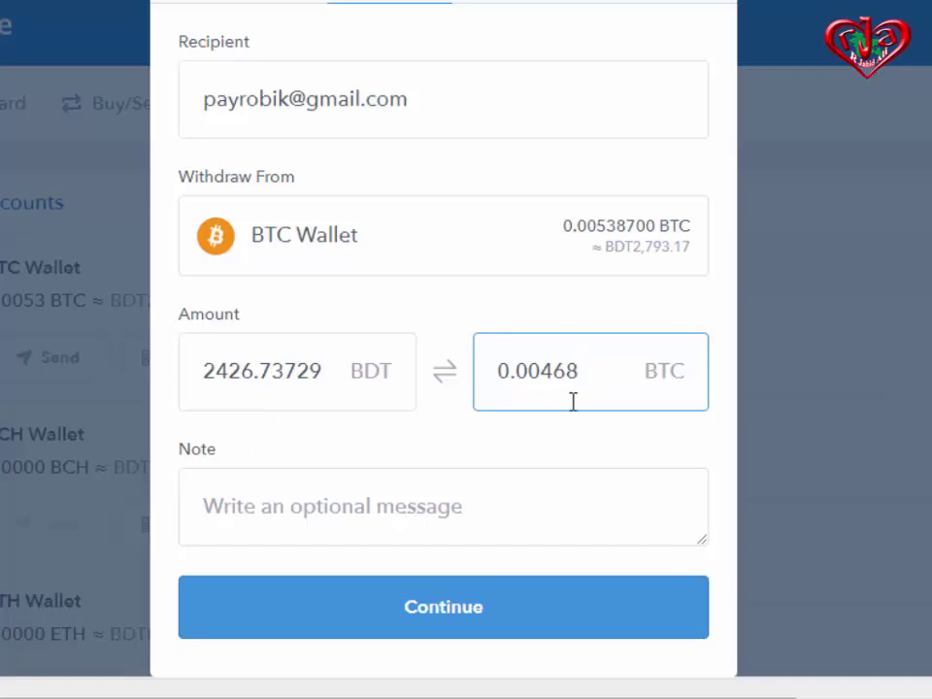
drag(577, 370, 493, 371)
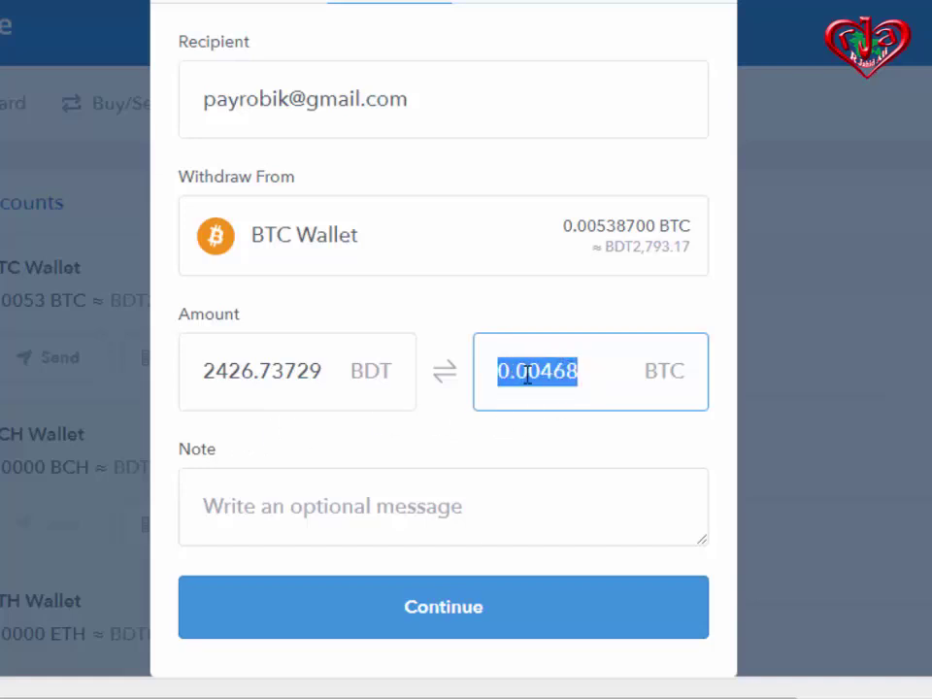
right_click(527, 374)
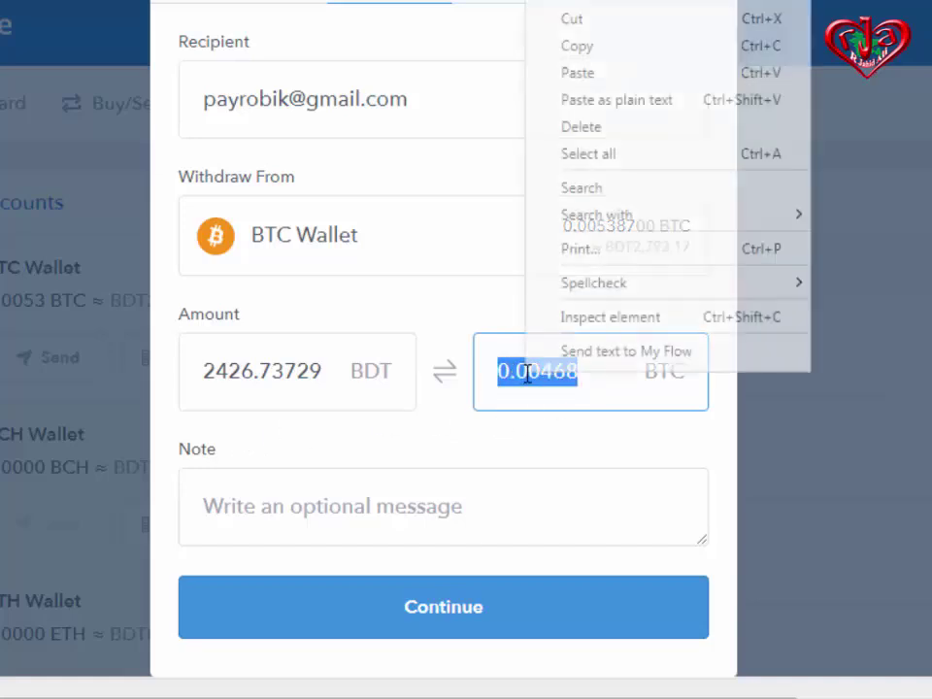
click(578, 54)
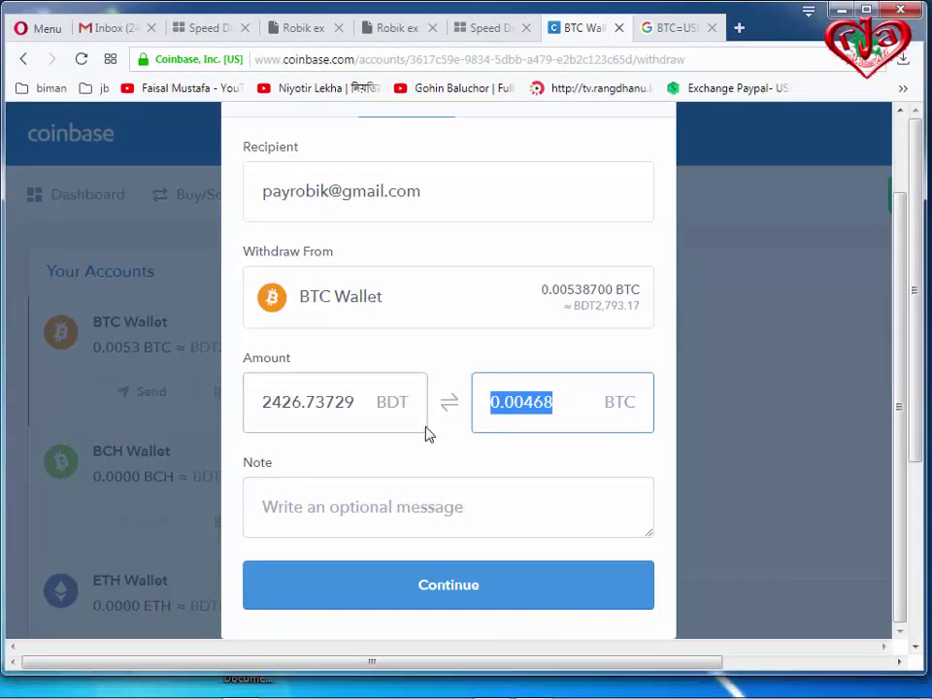
click(400, 32)
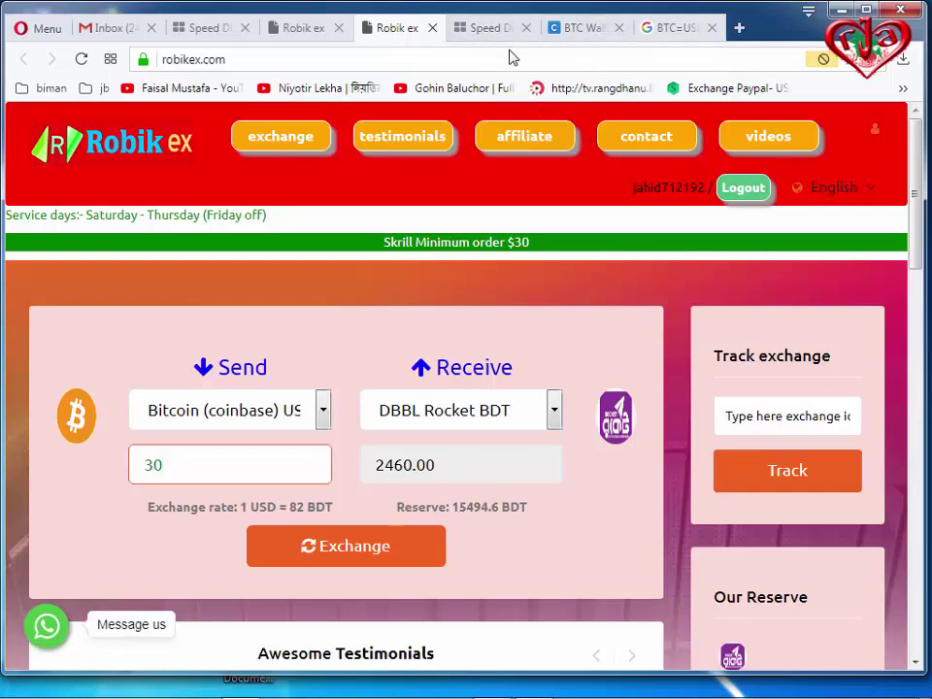
click(586, 29)
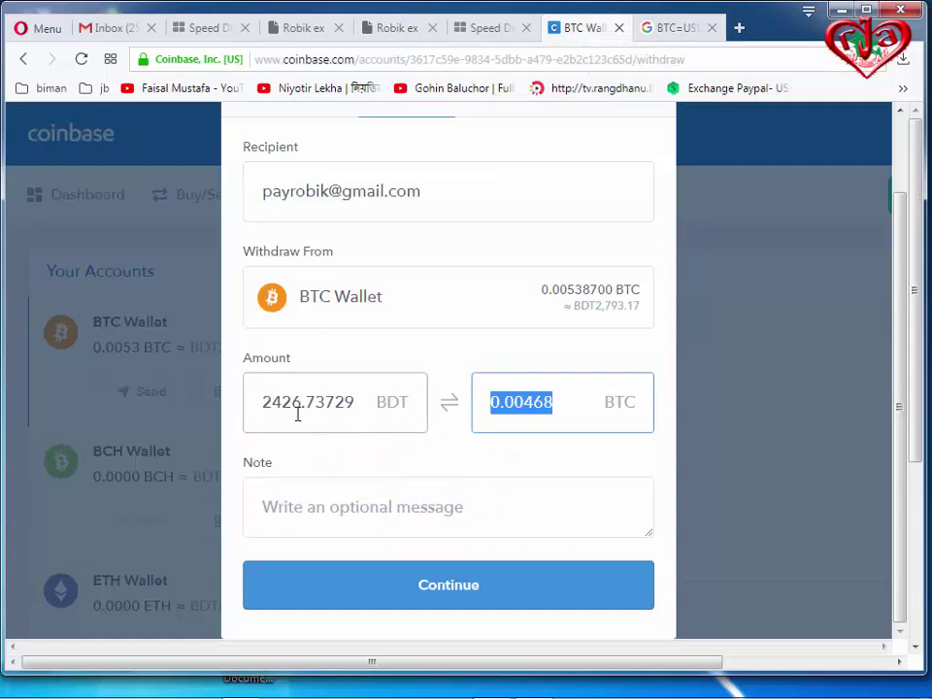
right_click(528, 401)
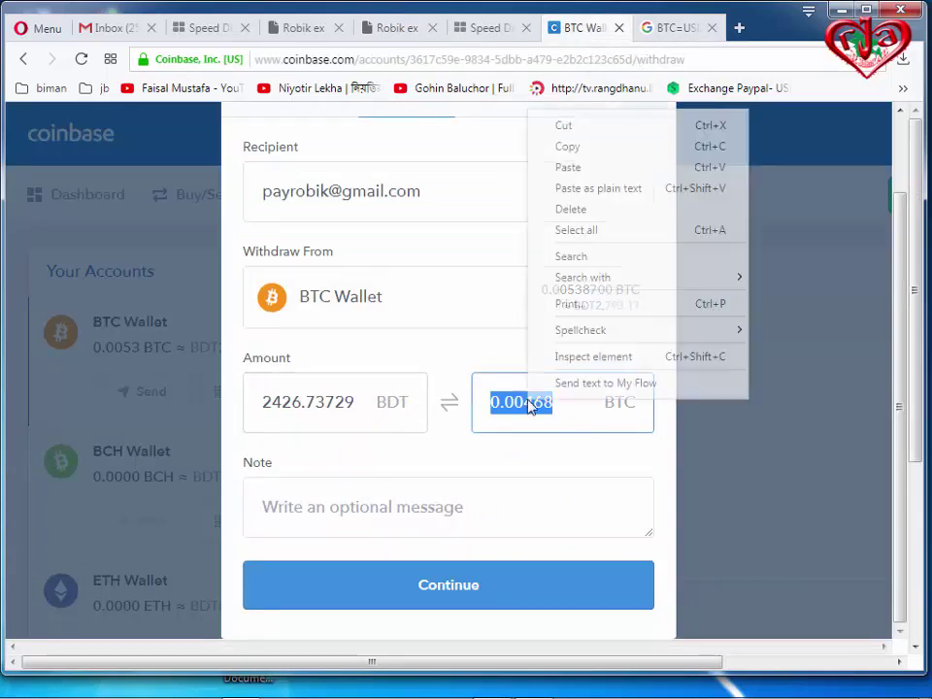
click(569, 147)
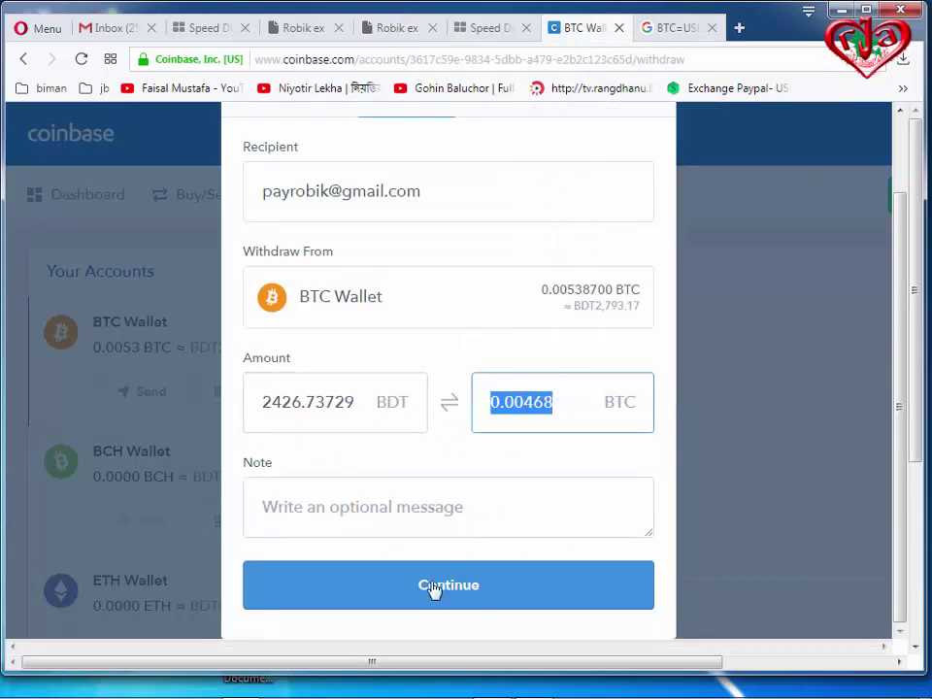
Write 'Please send USD to DBBL account' in the payment note
click(385, 504)
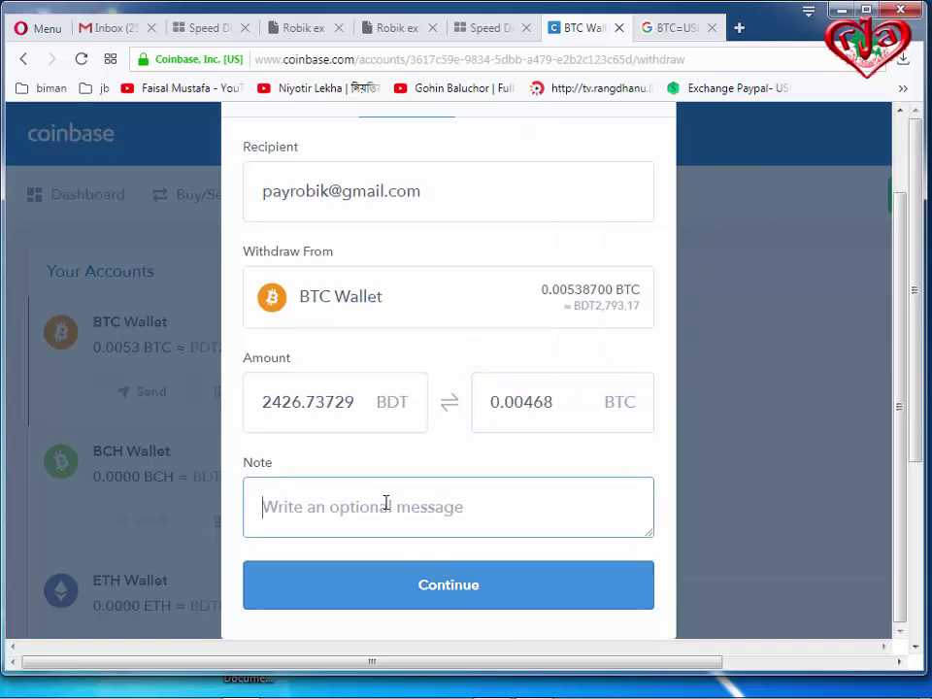
text(P)
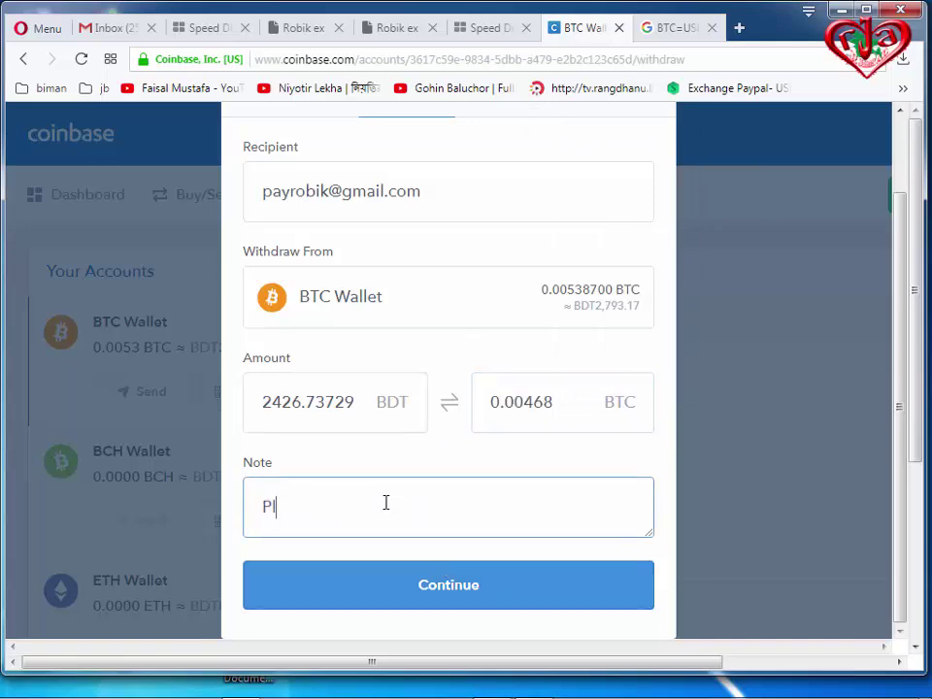
text(ease)
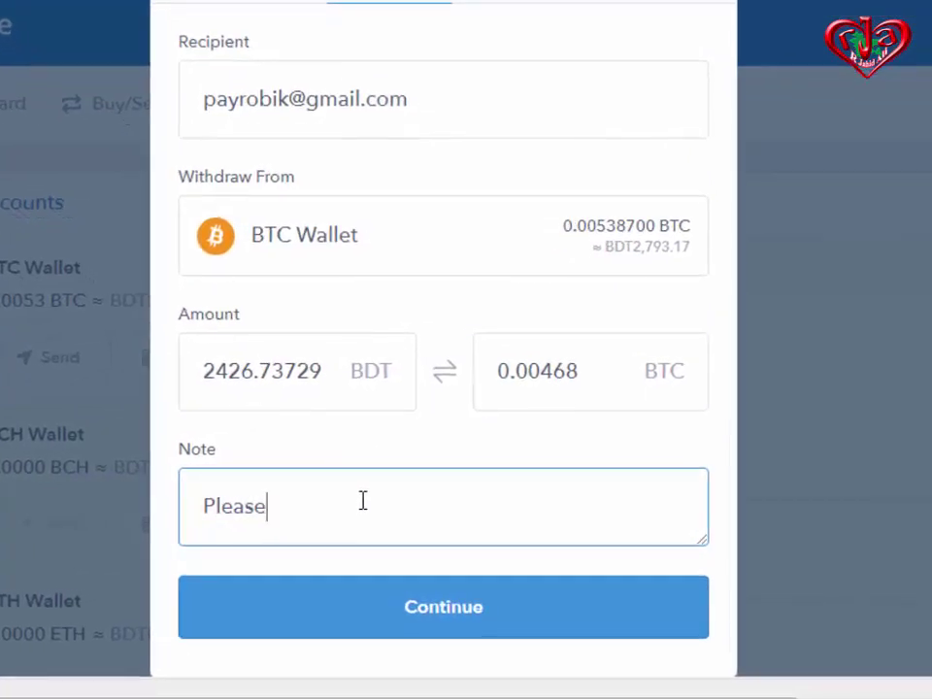
text(send )
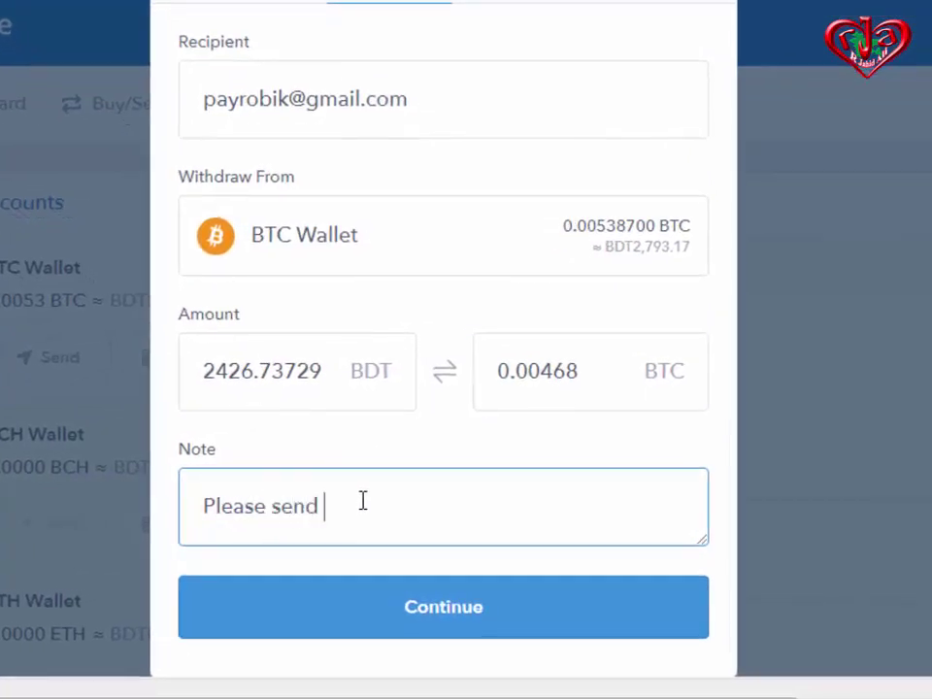
text(Usd)
key(BackSpace)
key(BackSpace)
text(SD )
text(m)
key(BackSpace)
text(t)
text(o)
text(DB)
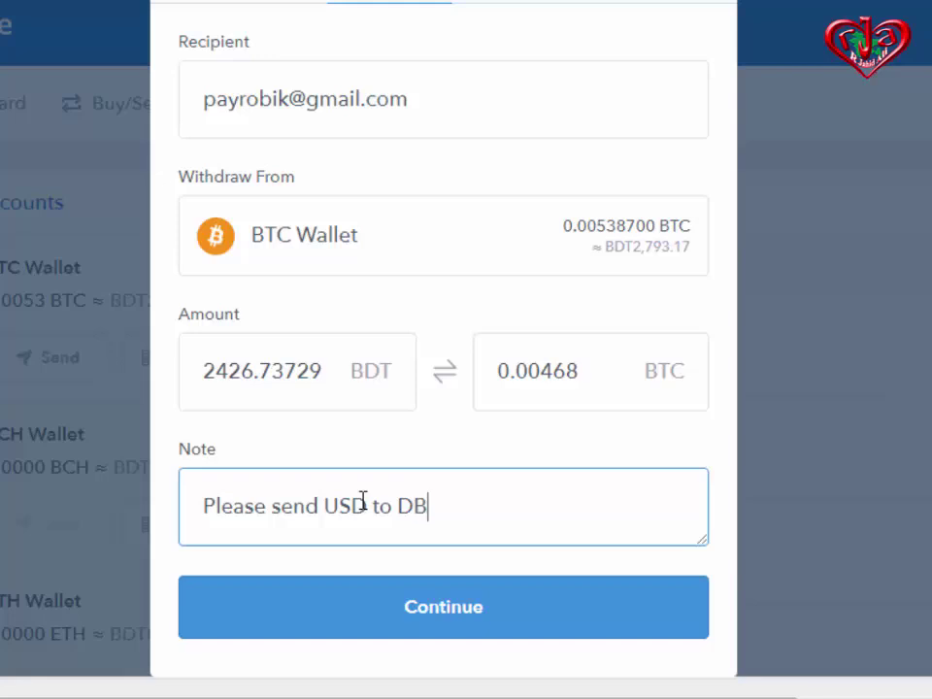
text(BL)
text( acount)
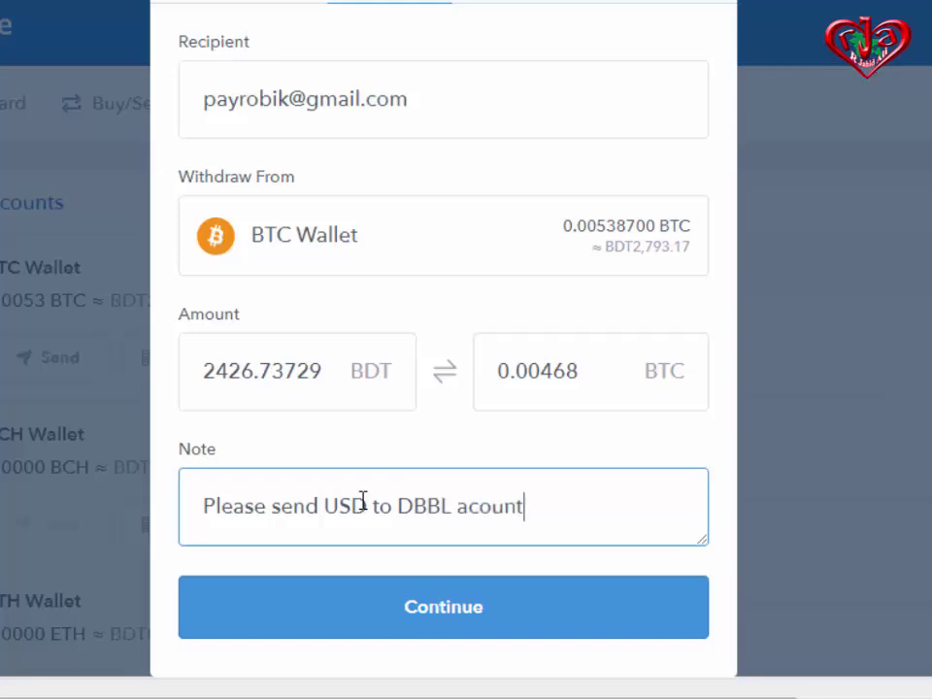
Fix the spelling of 'account' and append the DBBL account number to the note
key(BackSpace)
key(BackSpace)
key(BackSpace)
key(BackSpace)
key(BackSpace)
text(cou)
key(BackSpace)
text(ount )
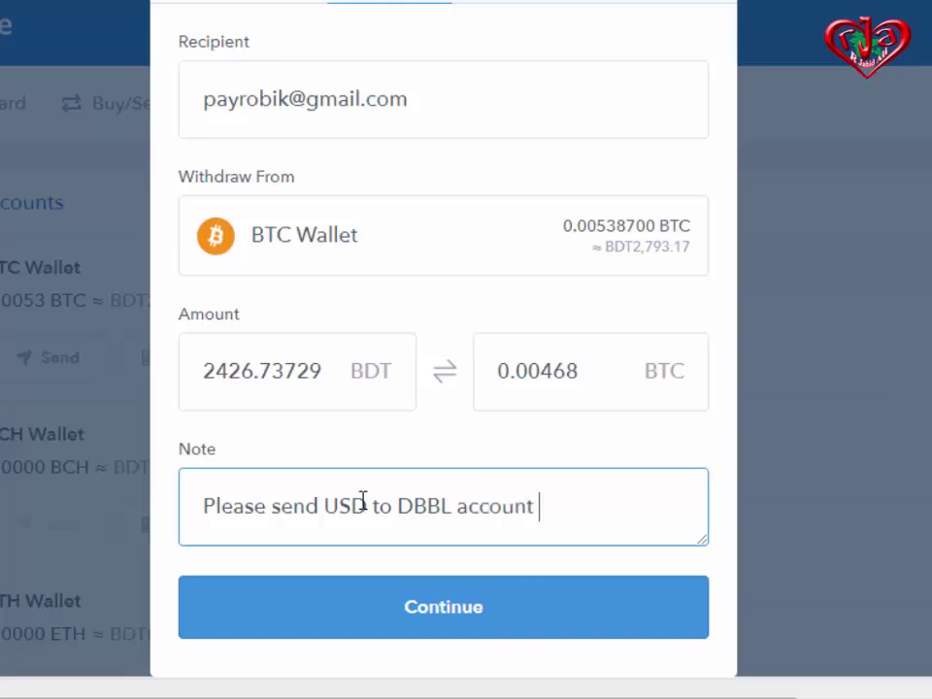
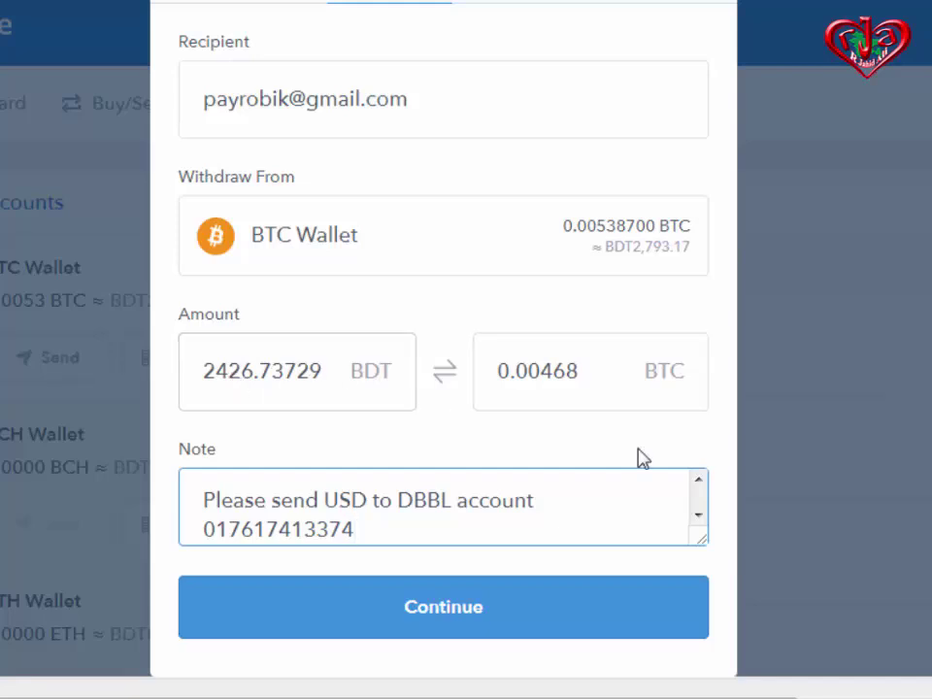
Advance the 0.00468 BTC (BDT2,426.74) Coinbase send to its confirmation summary, then switch to Gmail
drag(230, 379, 254, 385)
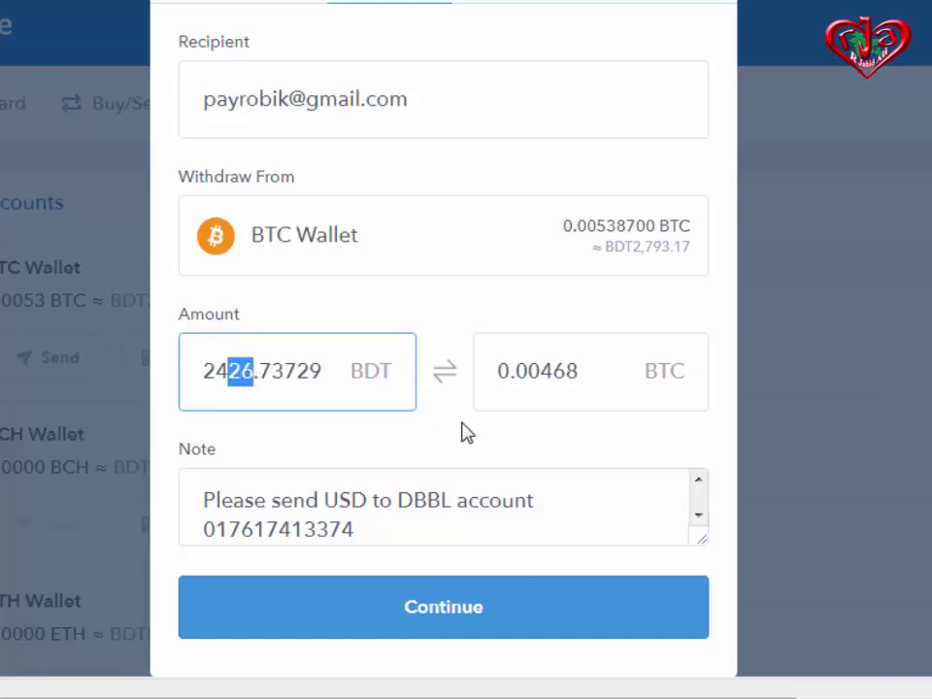
scroll(582, 602, down, 3)
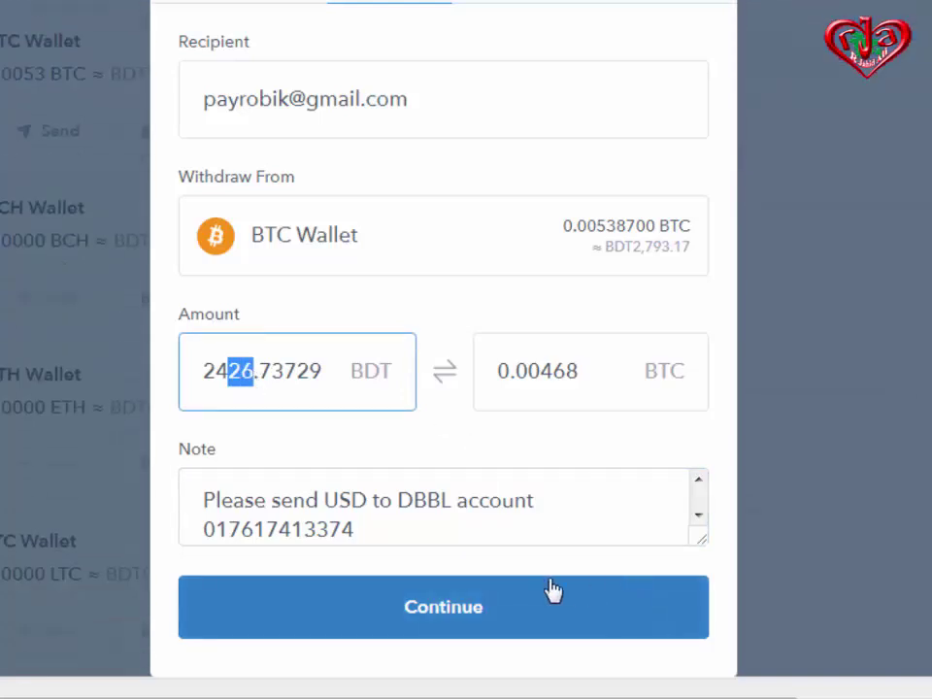
click(446, 612)
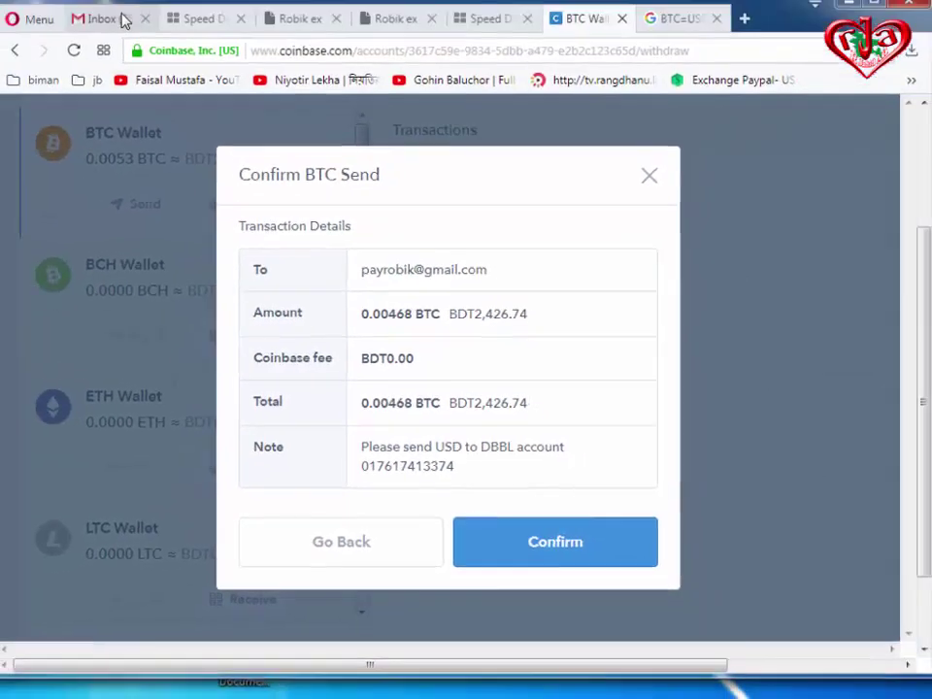
click(115, 27)
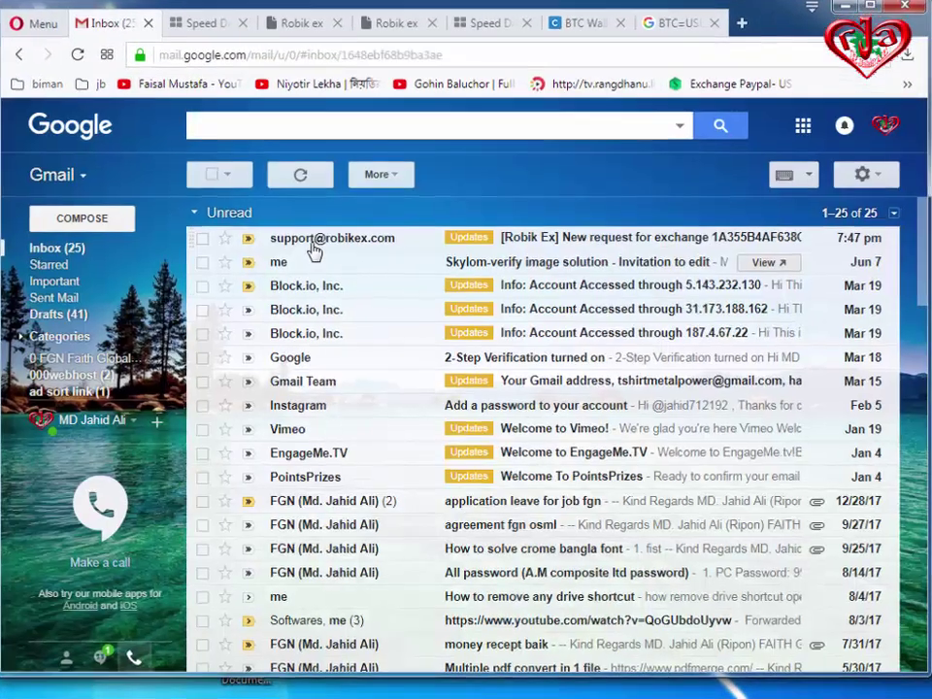
Read the Robik Ex support email requesting the 30 USD exchange, then return to the Coinbase tab
click(312, 245)
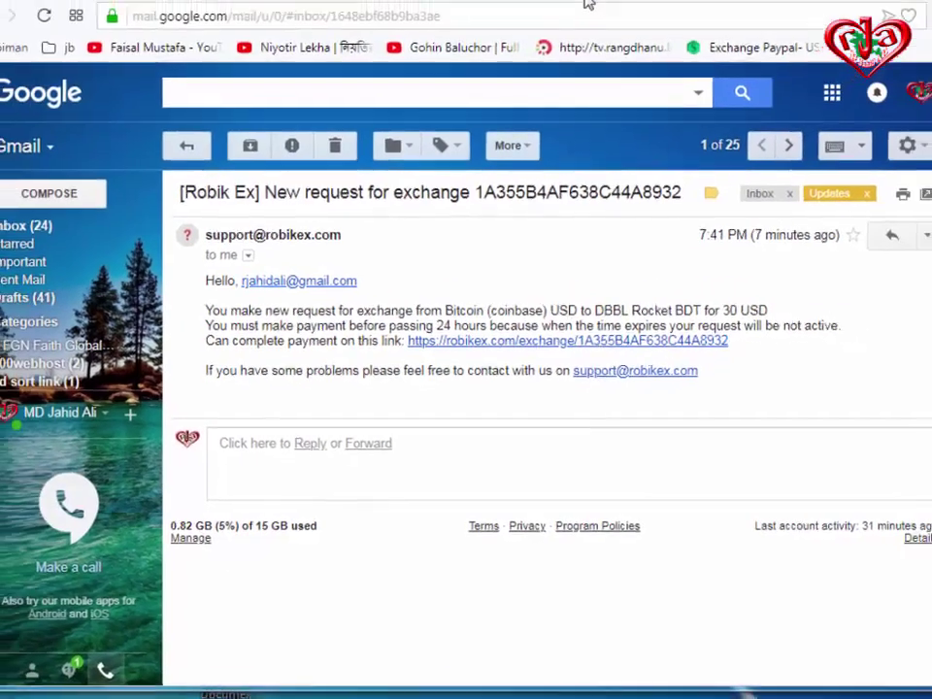
click(581, 29)
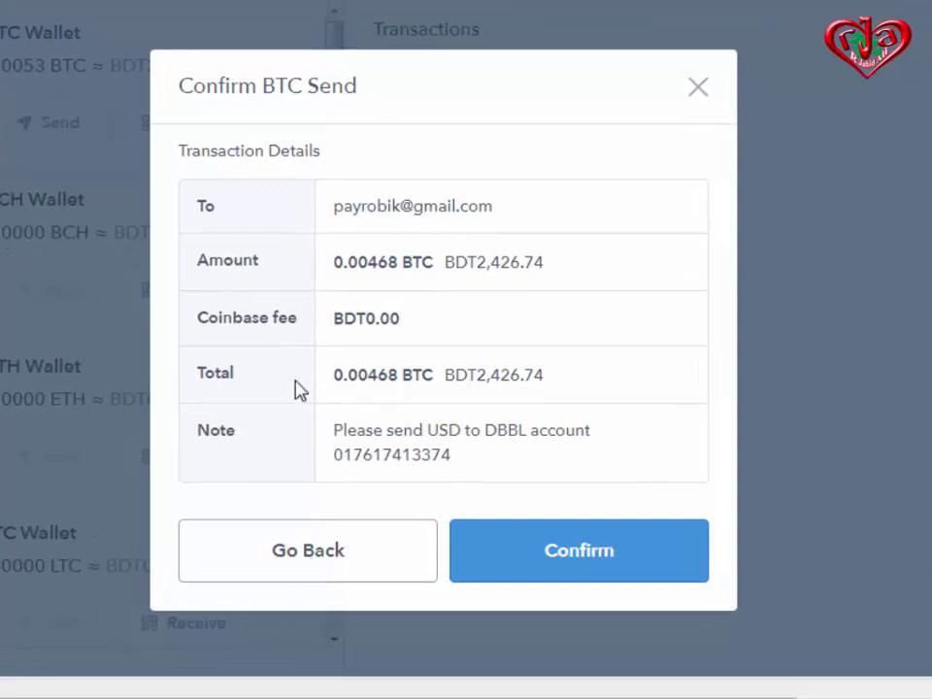
Confirm the 0.00468 BTC send and check its transaction details read COMPLETED
click(579, 568)
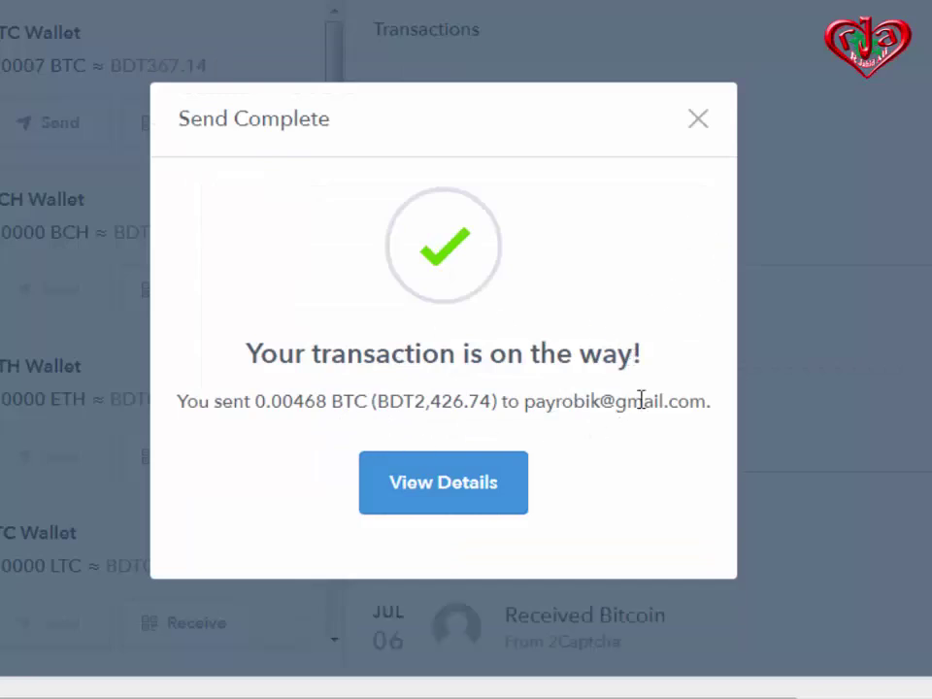
click(453, 502)
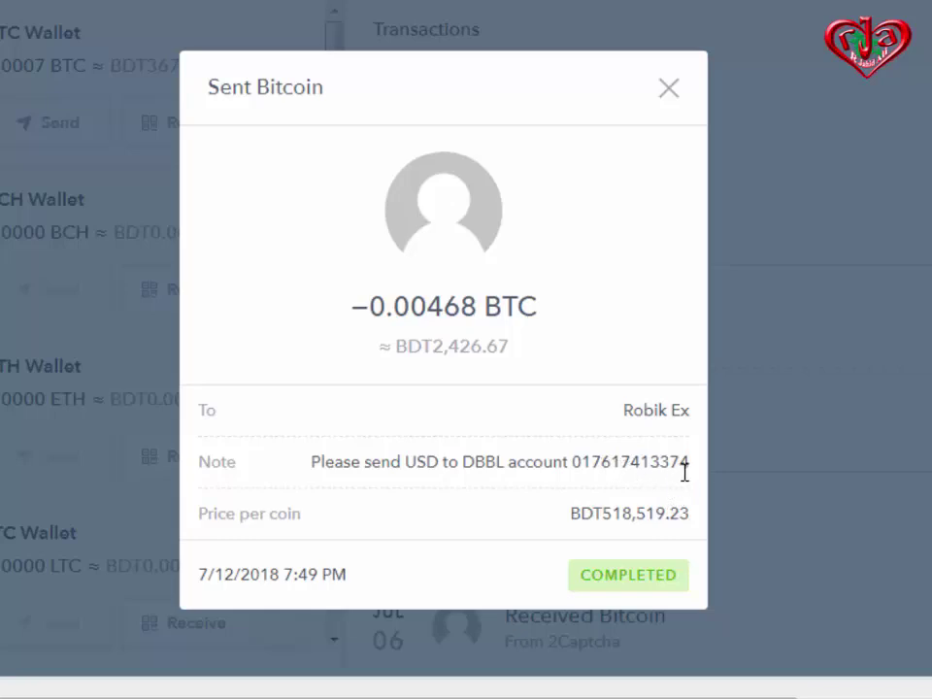
click(670, 95)
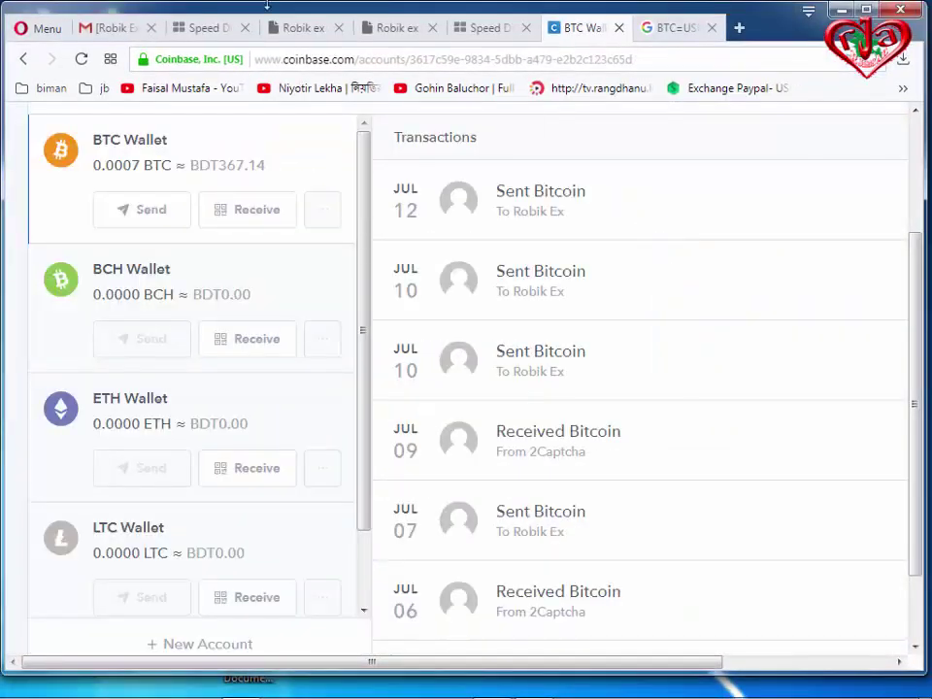
Locate the transaction number field on the Robik ex payment page and cross-check the Coinbase wallet
click(308, 29)
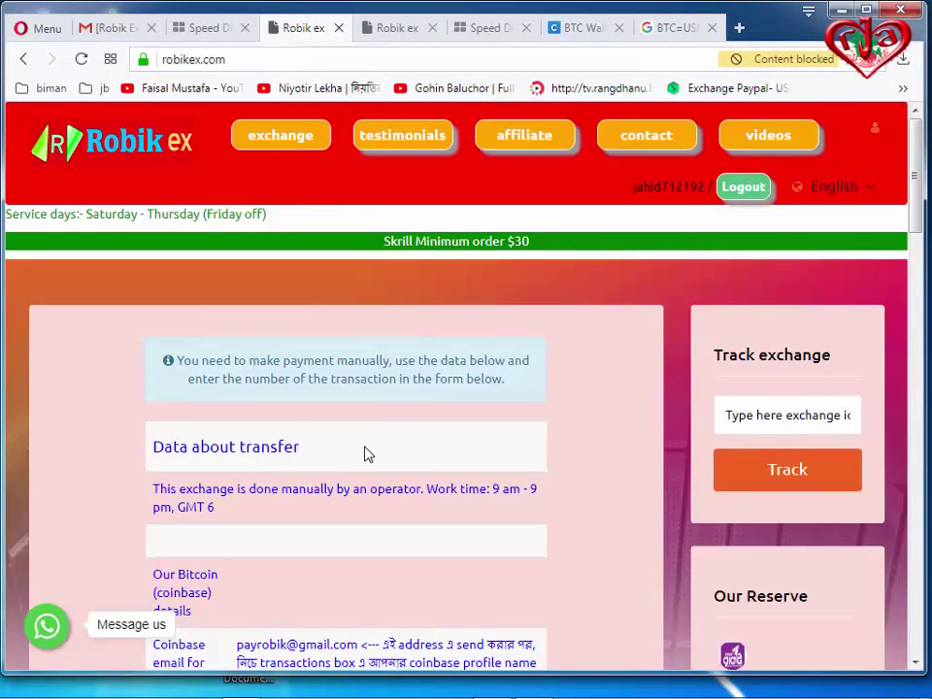
scroll(366, 450, down, 7)
click(321, 380)
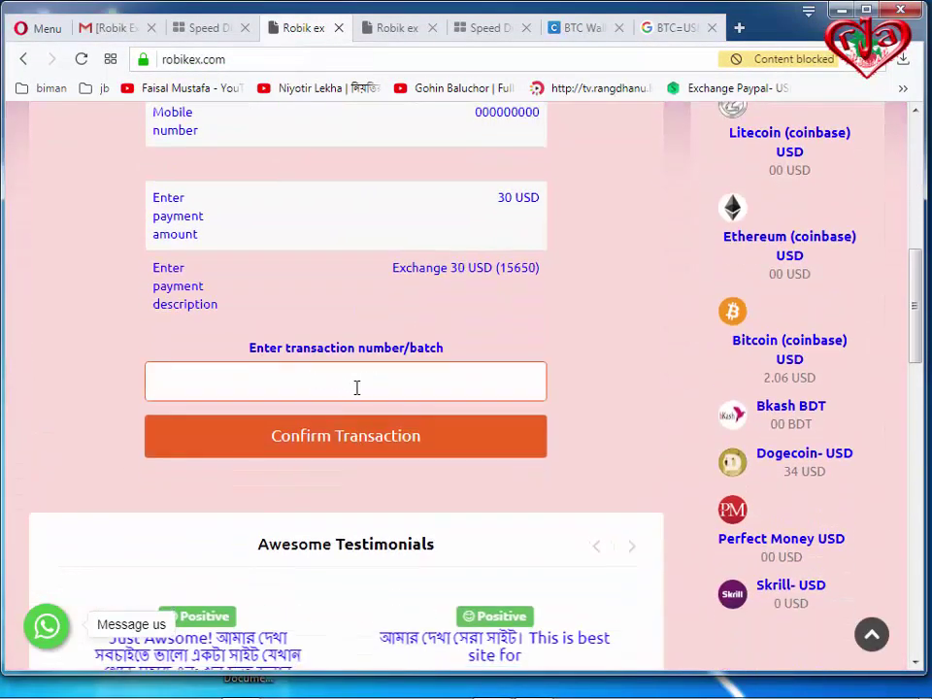
scroll(356, 387, up, 5)
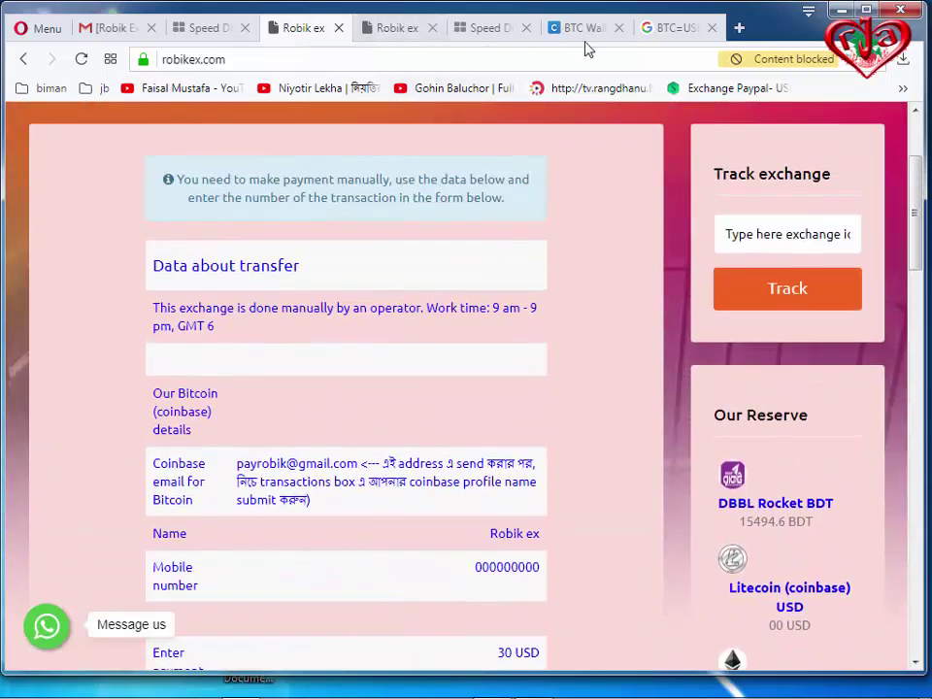
click(583, 29)
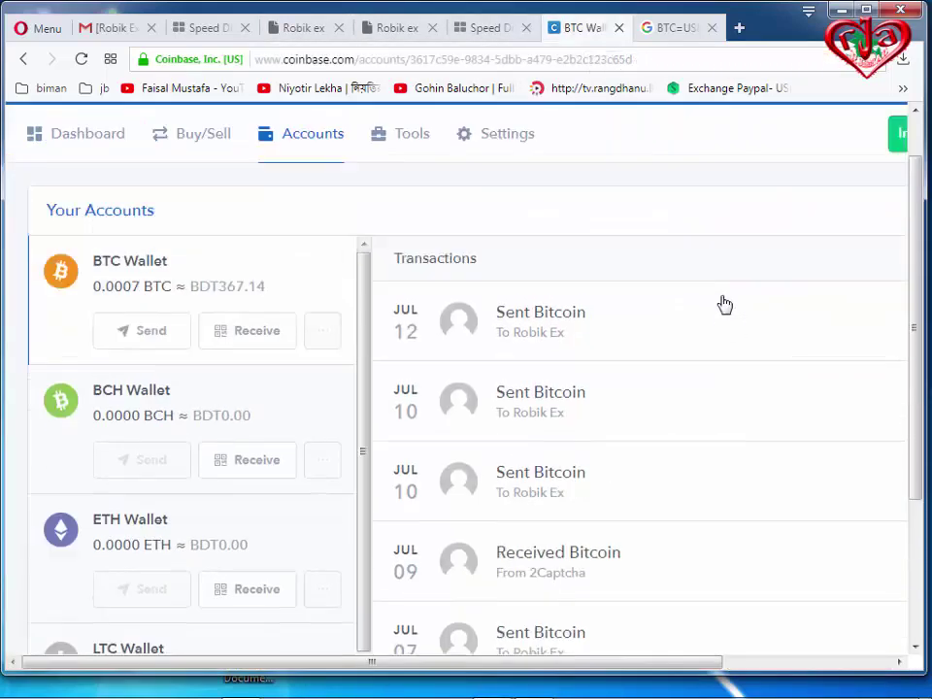
scroll(657, 271, up, 1)
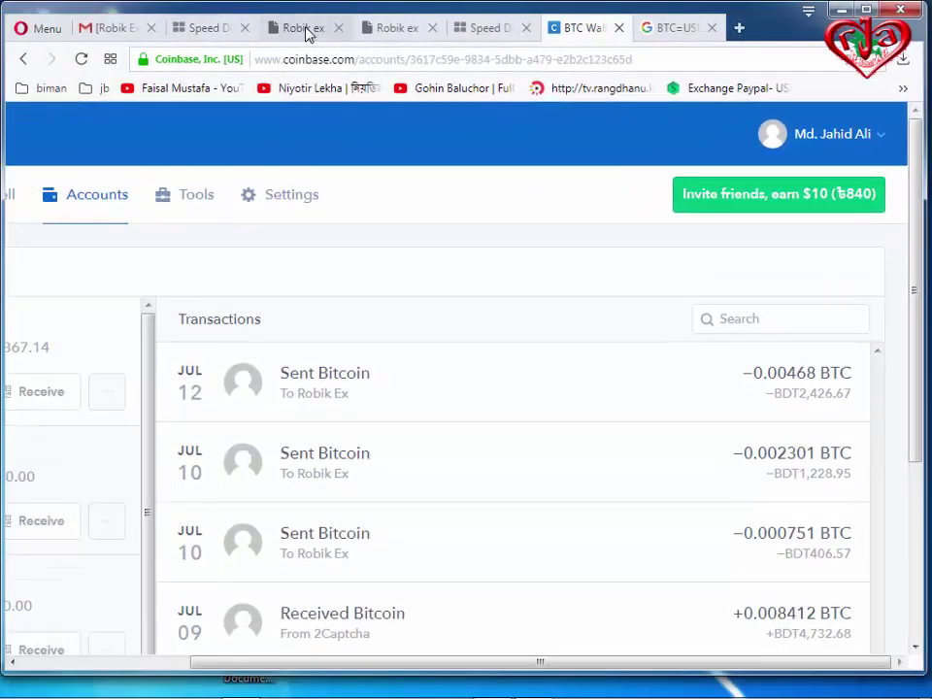
Fill the transaction number field with the saved Coinbase profile name and submit the payment
click(308, 29)
scroll(374, 488, down, 4)
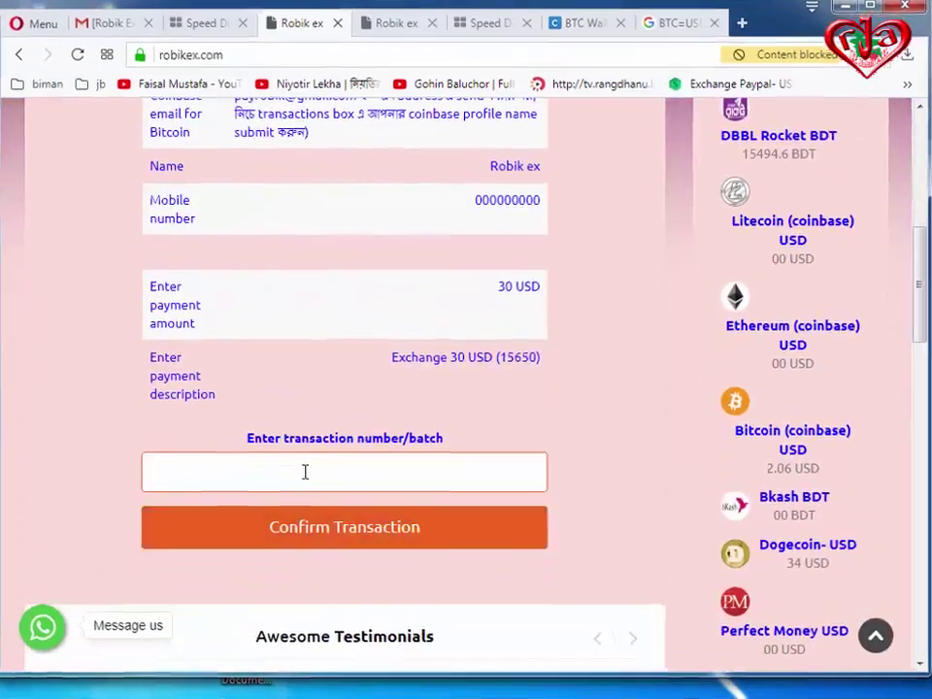
click(303, 472)
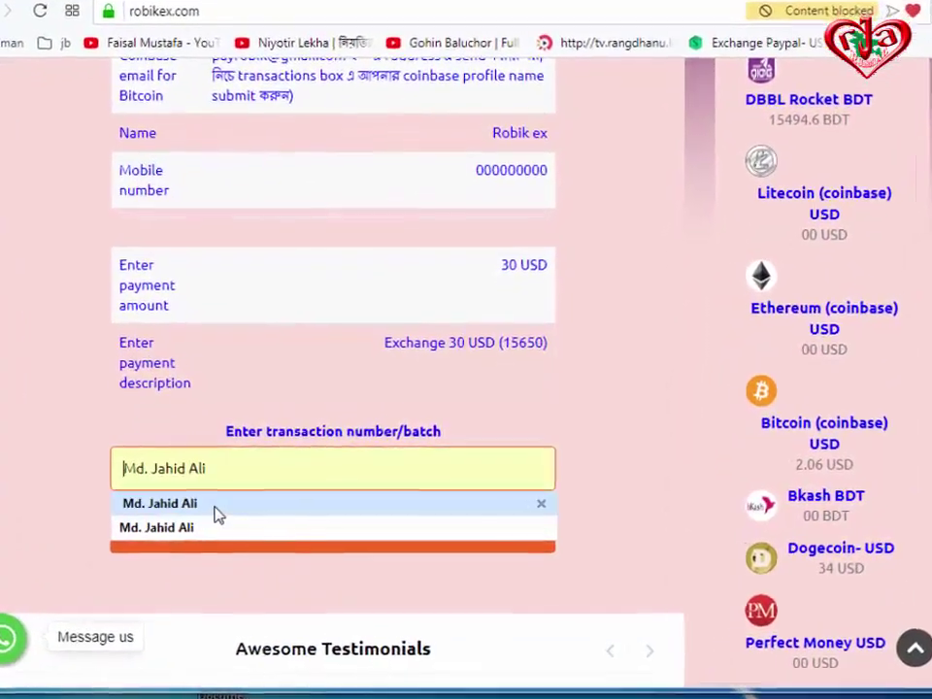
click(215, 507)
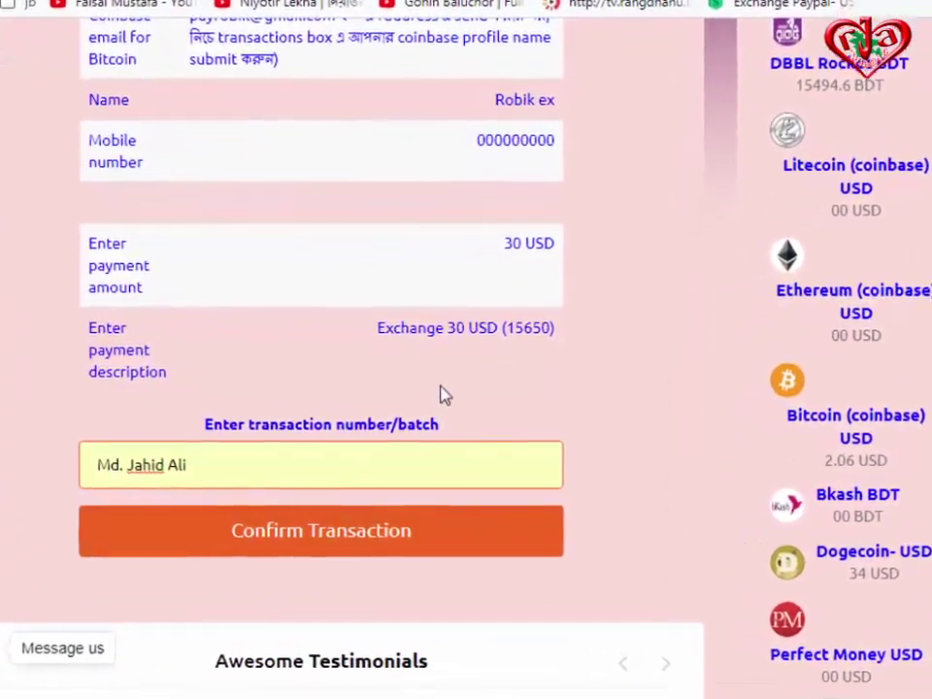
scroll(316, 468, down, 1)
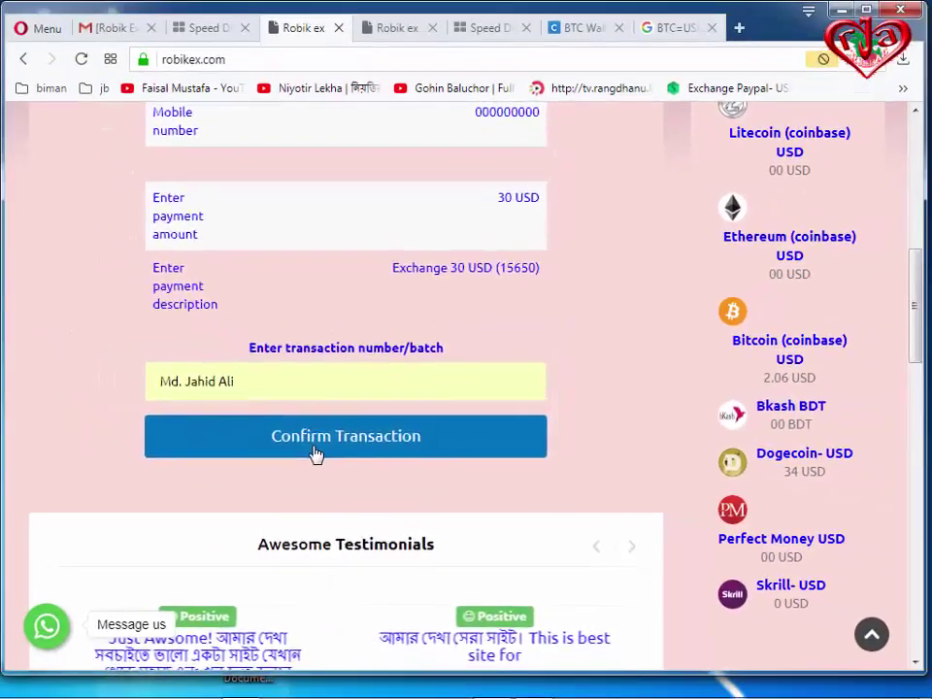
scroll(317, 454, down, 5)
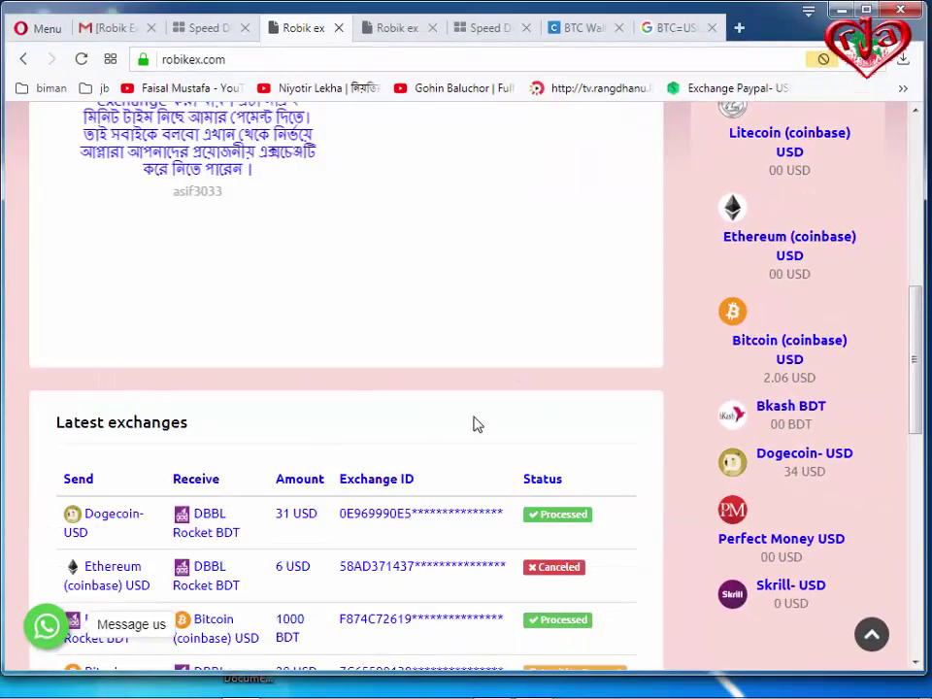
Reload the Robik ex confirmation page and find the 30 USD exchange marked Processing in Latest exchanges
scroll(475, 425, up, 5)
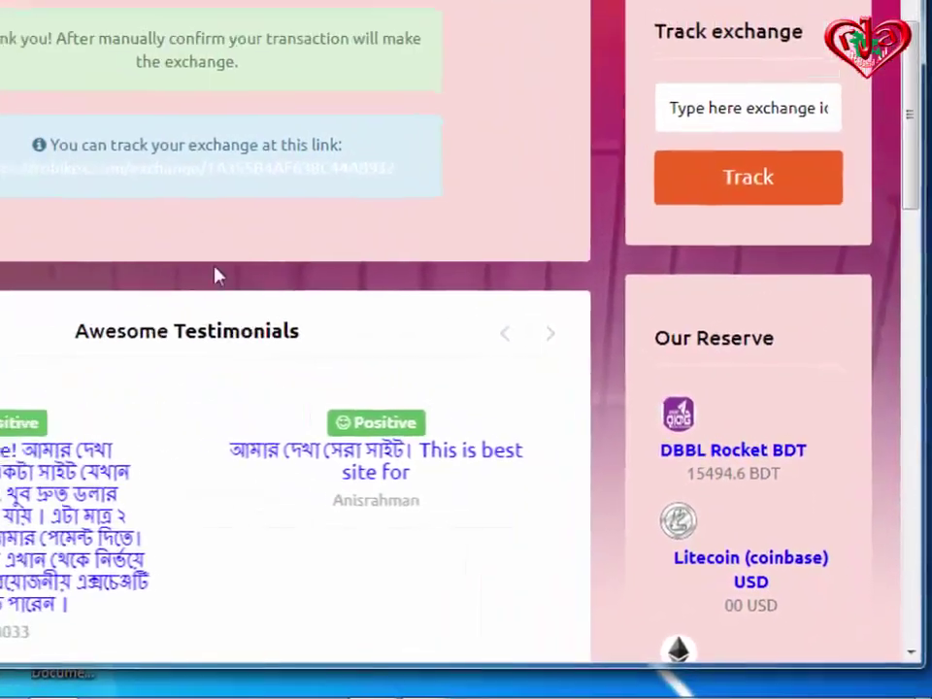
scroll(332, 377, up, 4)
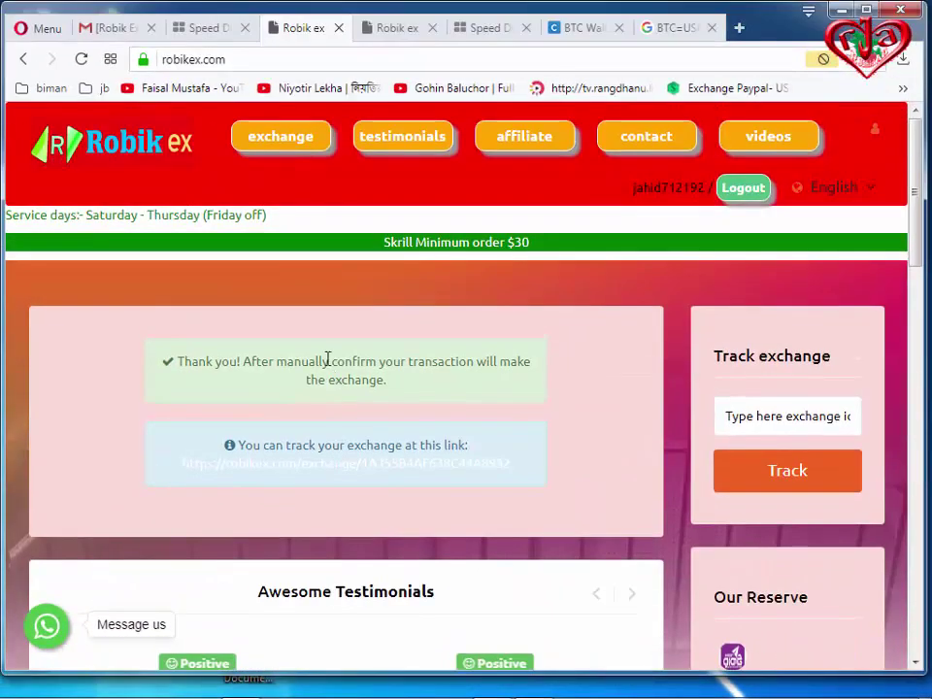
click(406, 30)
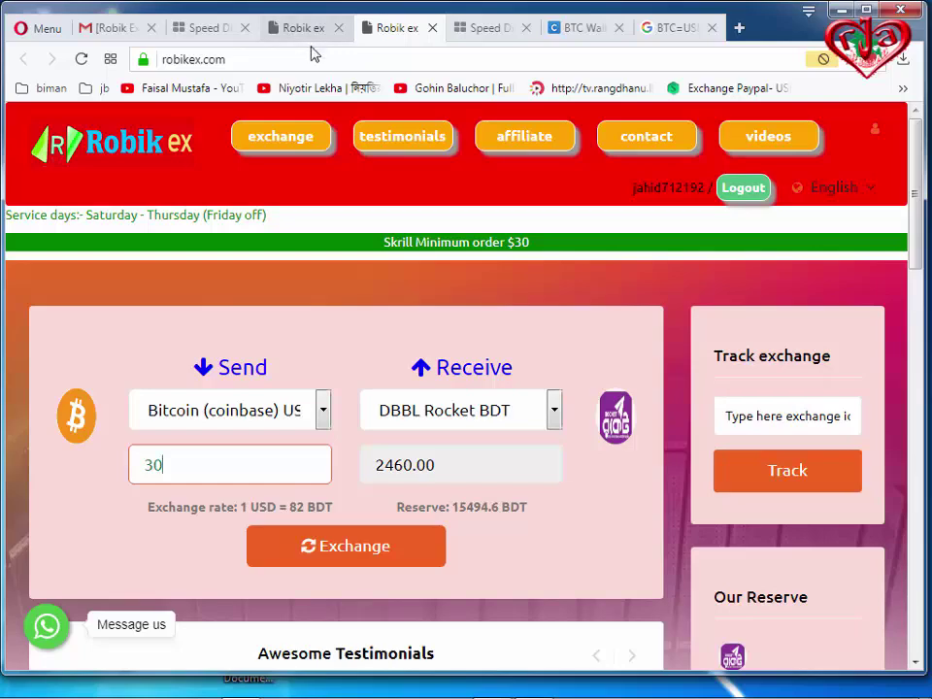
click(309, 31)
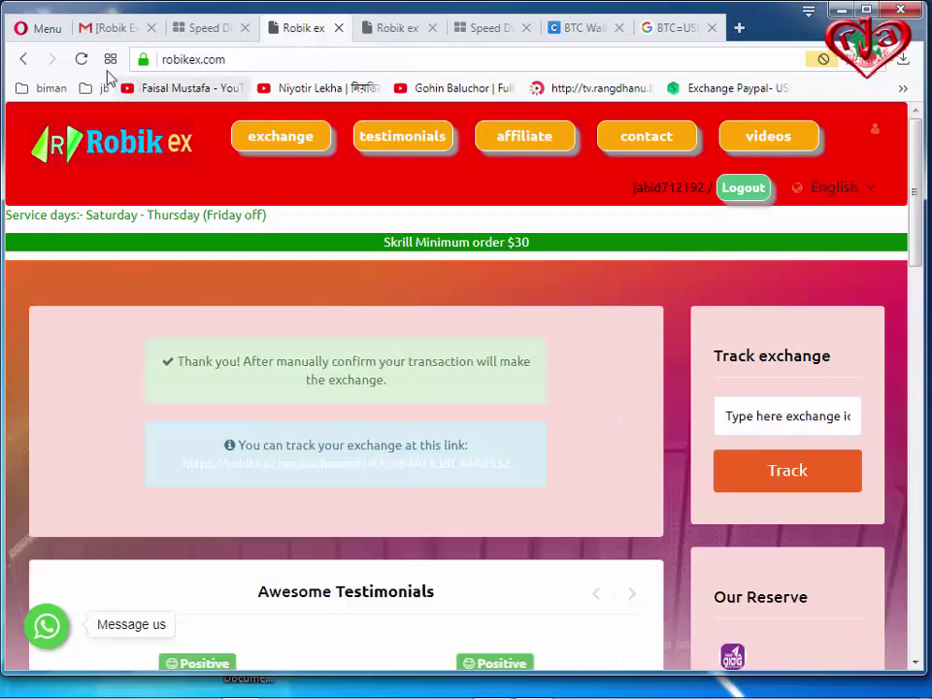
click(82, 61)
scroll(385, 462, down, 5)
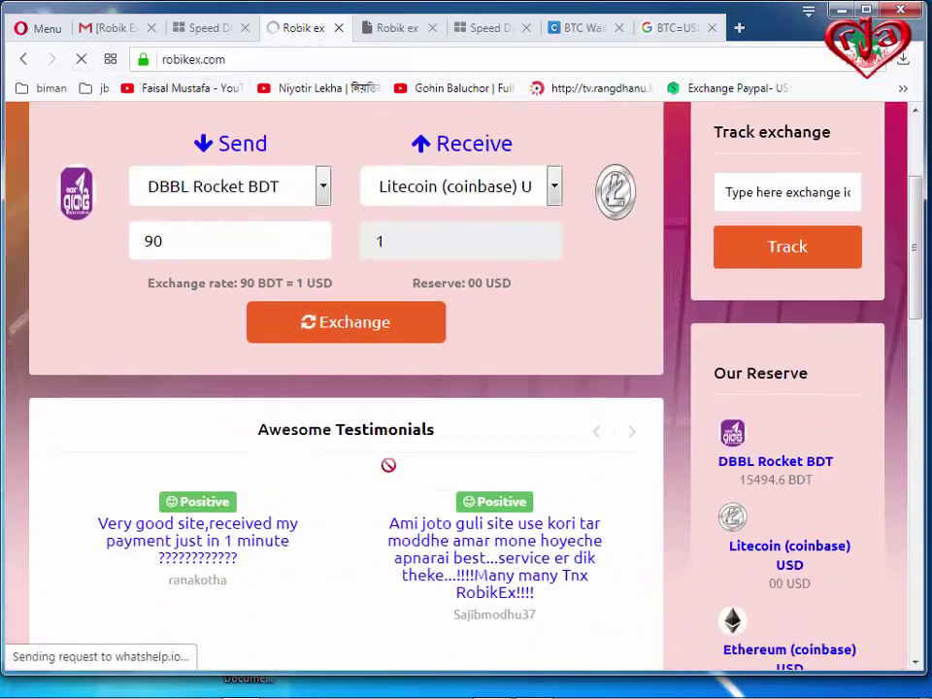
scroll(406, 478, down, 5)
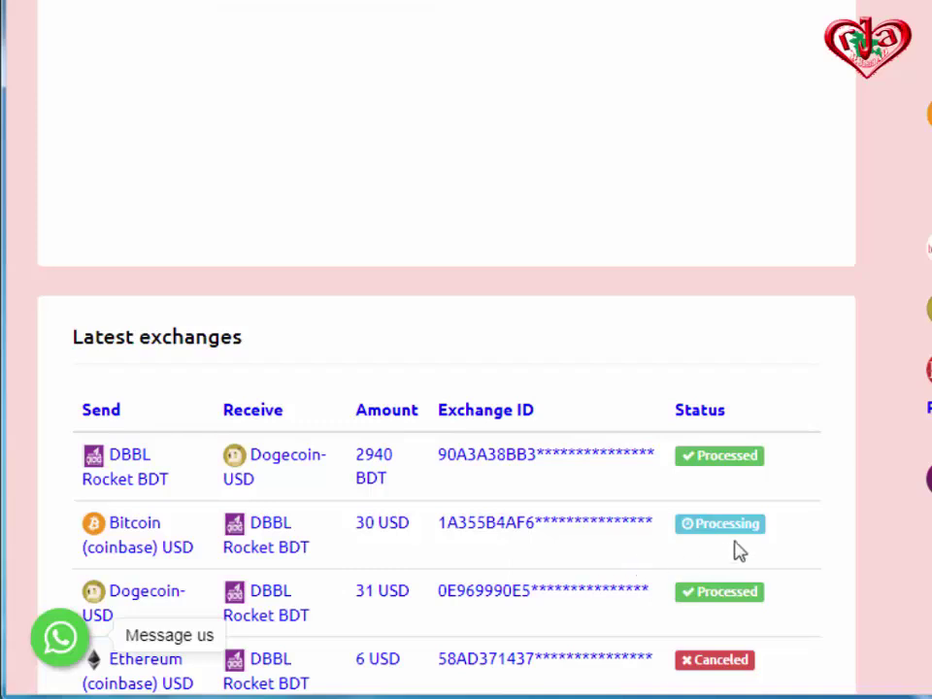
scroll(478, 551, down, 2)
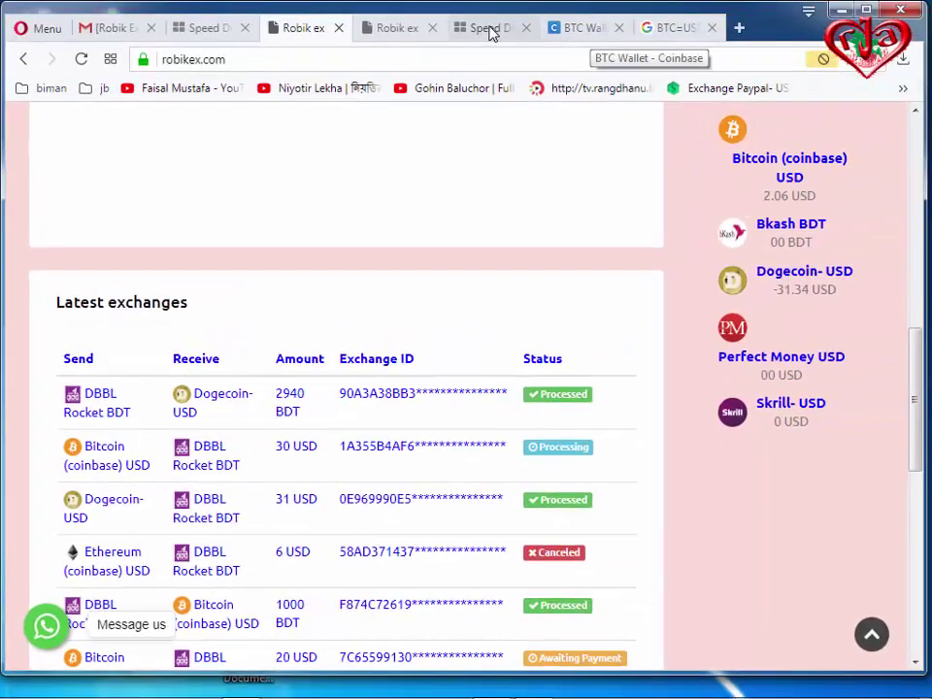
Look through the open Speed Dial, Robik ex and Coinbase tabs, including the Bitcoin-to-dollar conversion
click(491, 31)
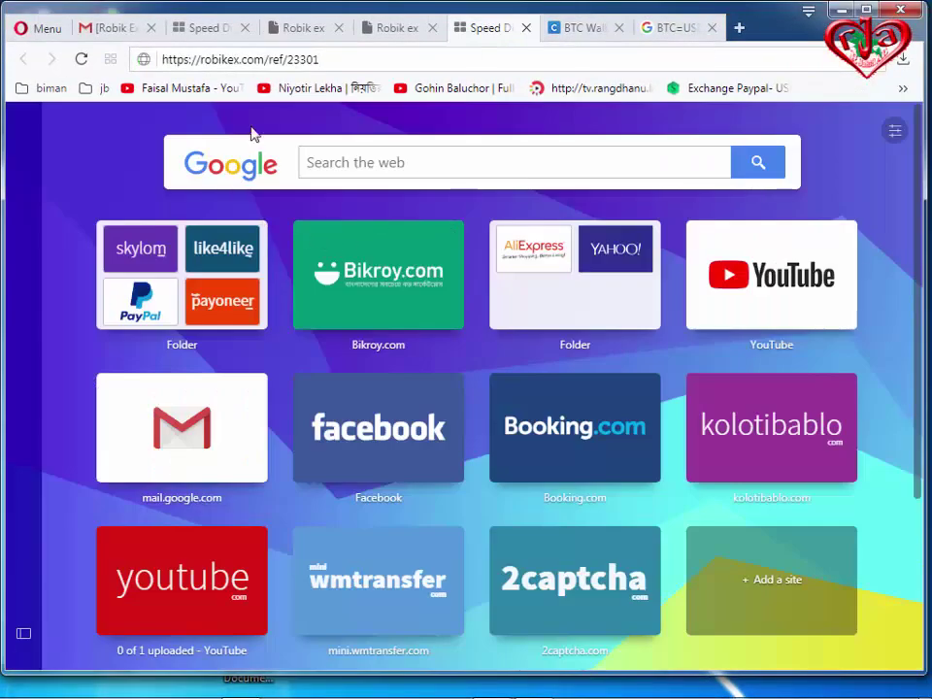
click(583, 29)
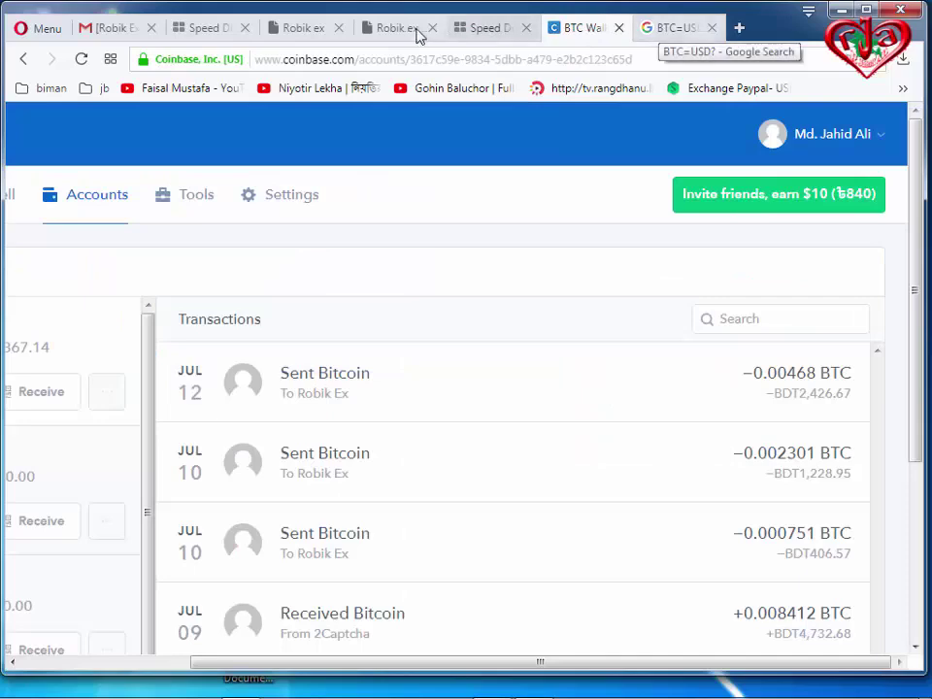
click(392, 36)
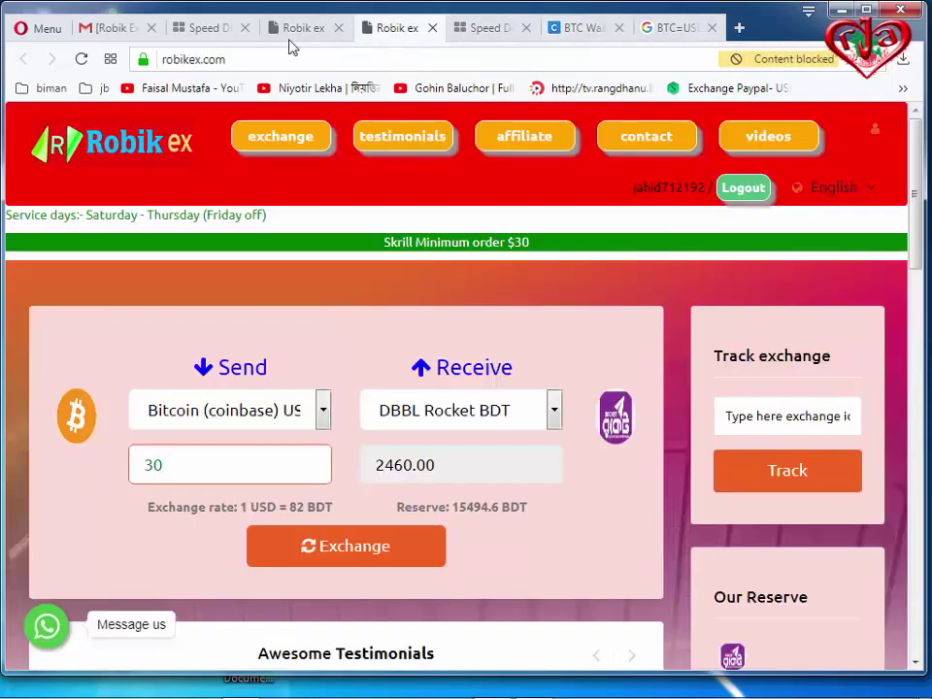
click(217, 35)
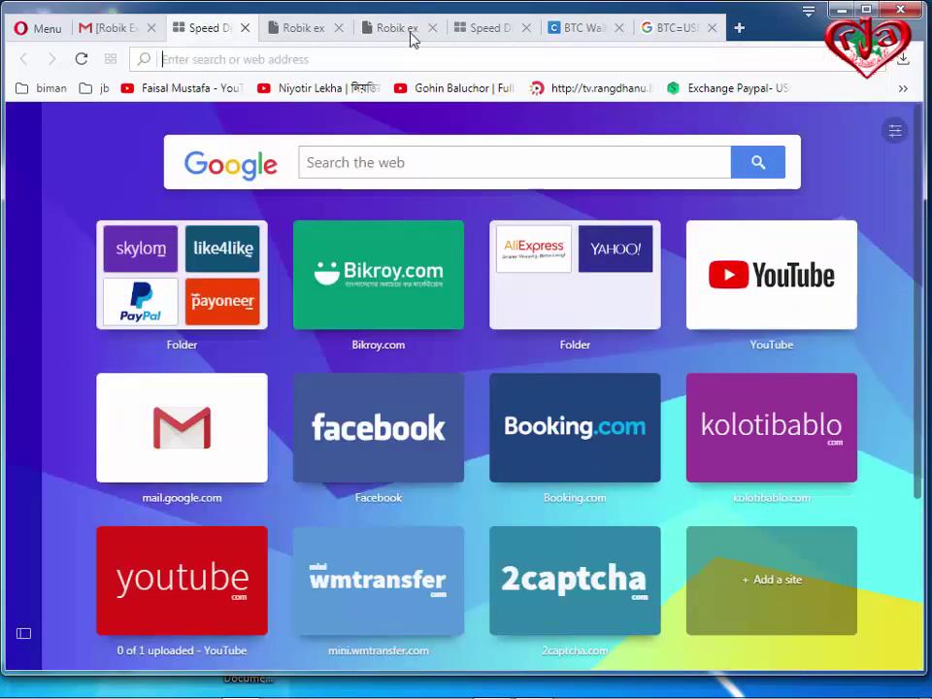
click(406, 29)
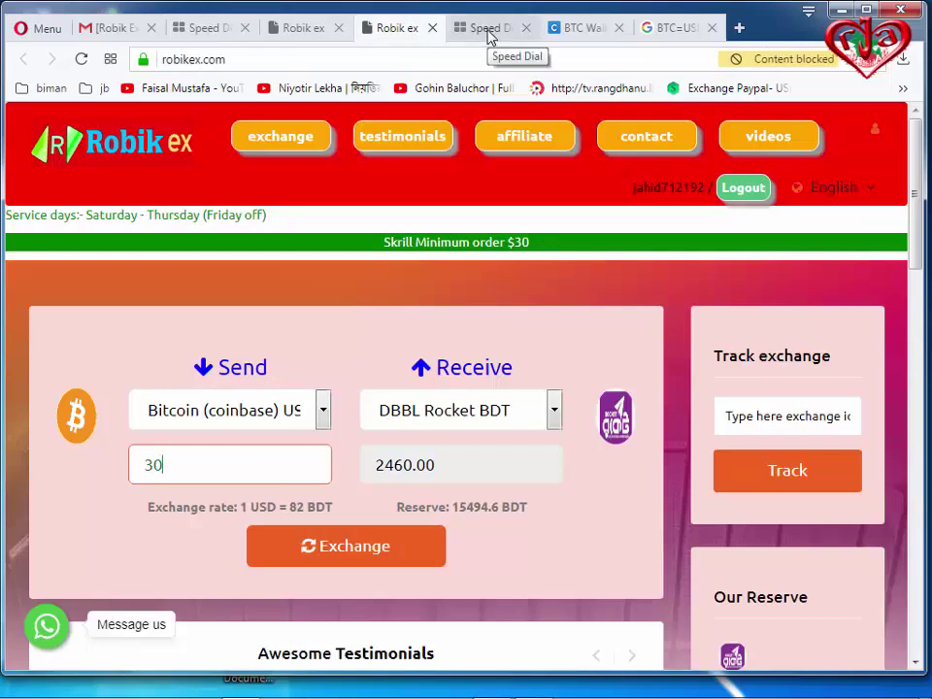
click(489, 37)
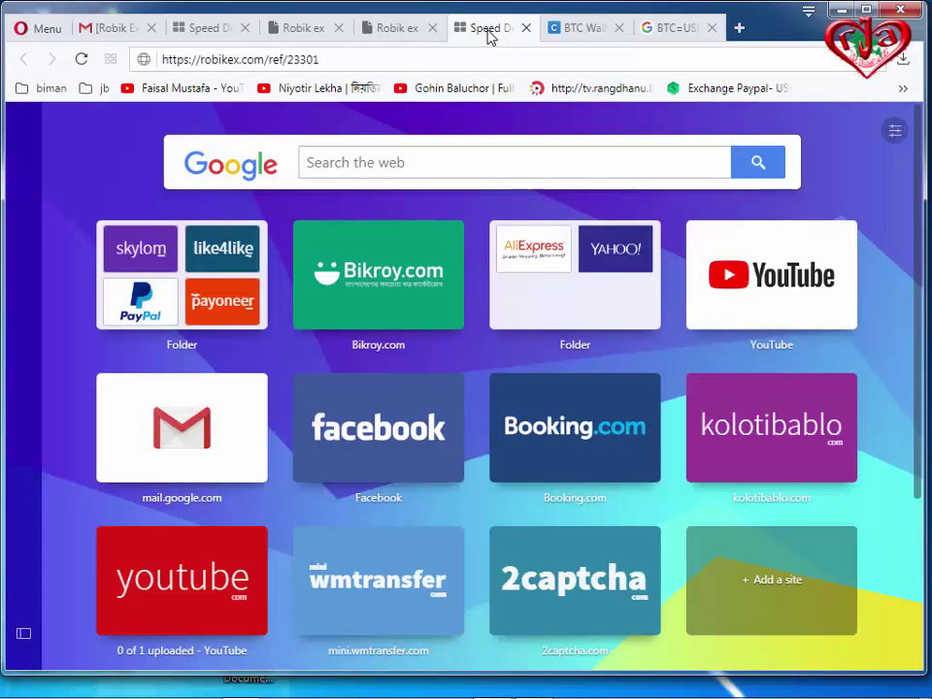
click(565, 35)
click(668, 37)
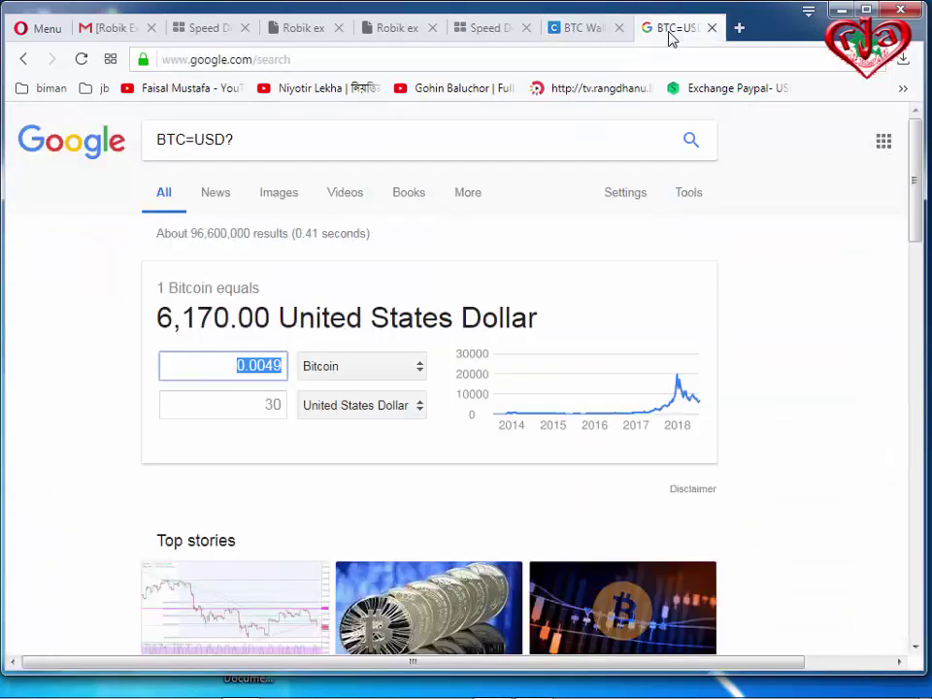
Return to the first Robik ex tab and open the account's My Exchanges page
click(402, 35)
click(323, 37)
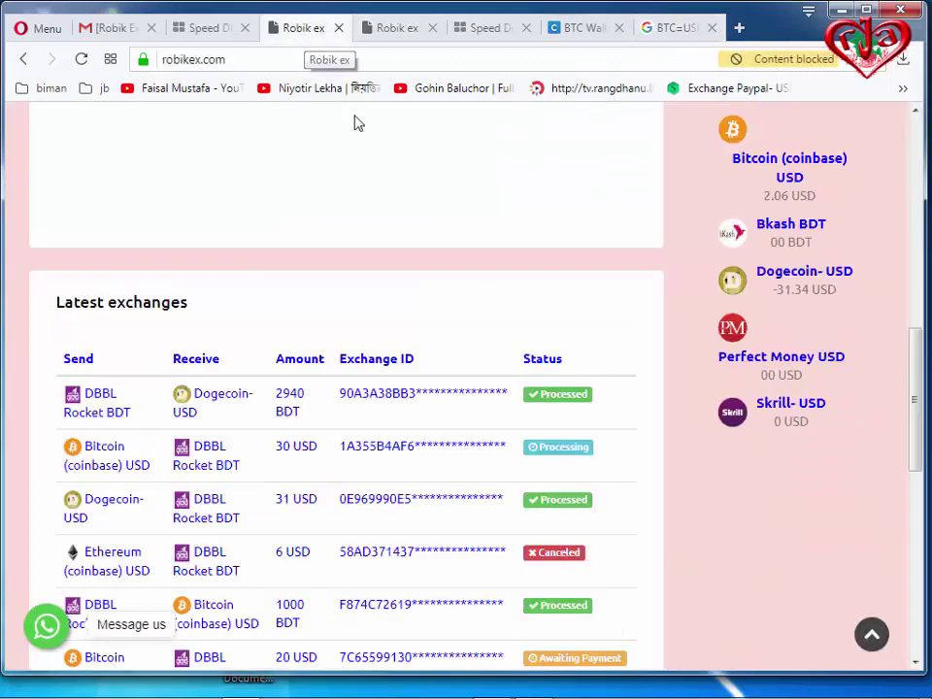
scroll(492, 309, up, 3)
scroll(545, 293, up, 10)
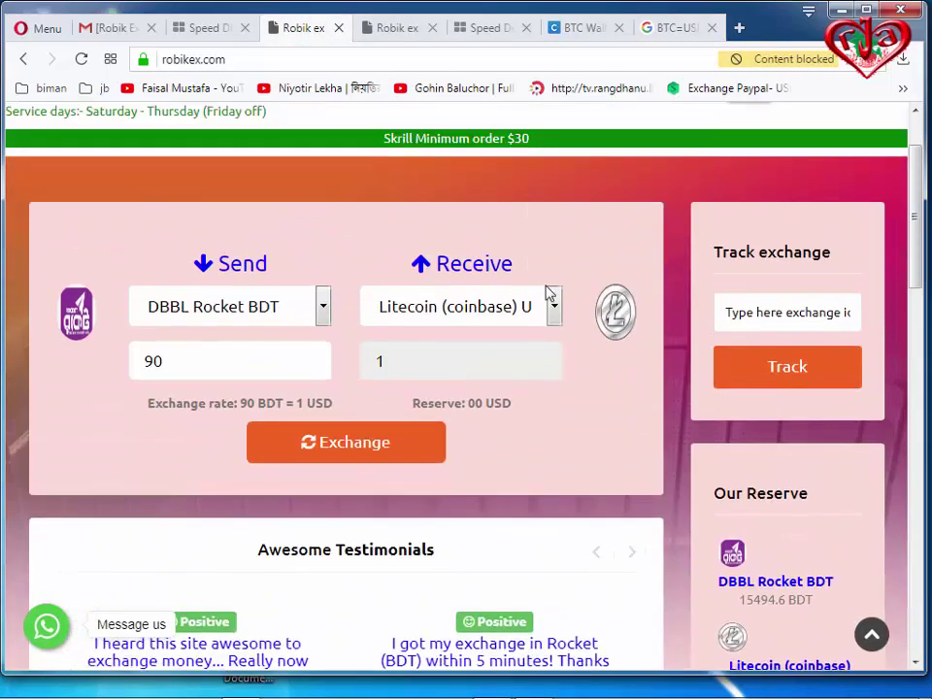
scroll(560, 280, up, 1)
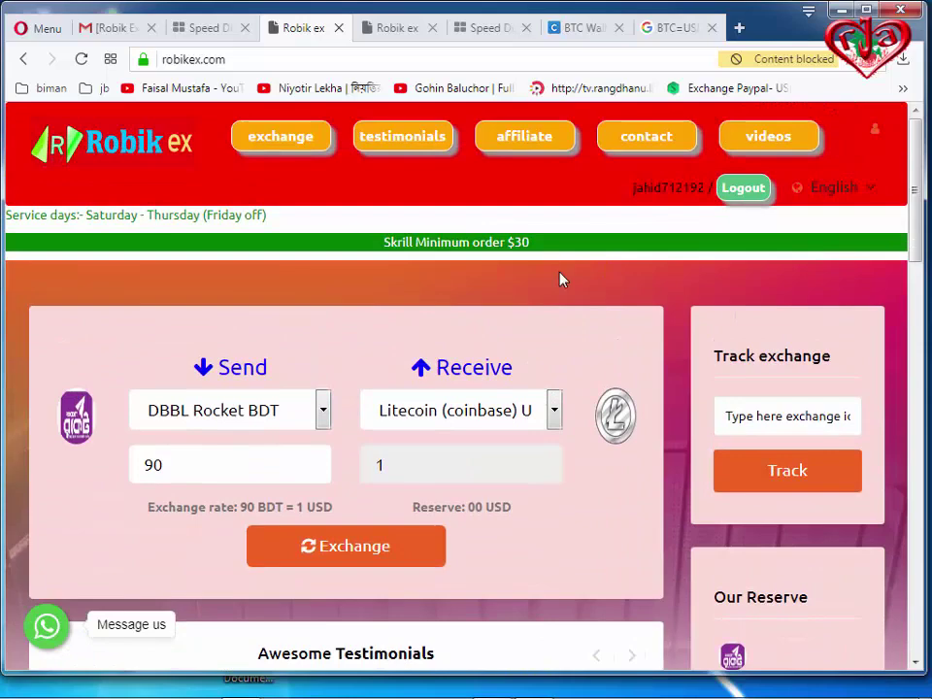
click(651, 194)
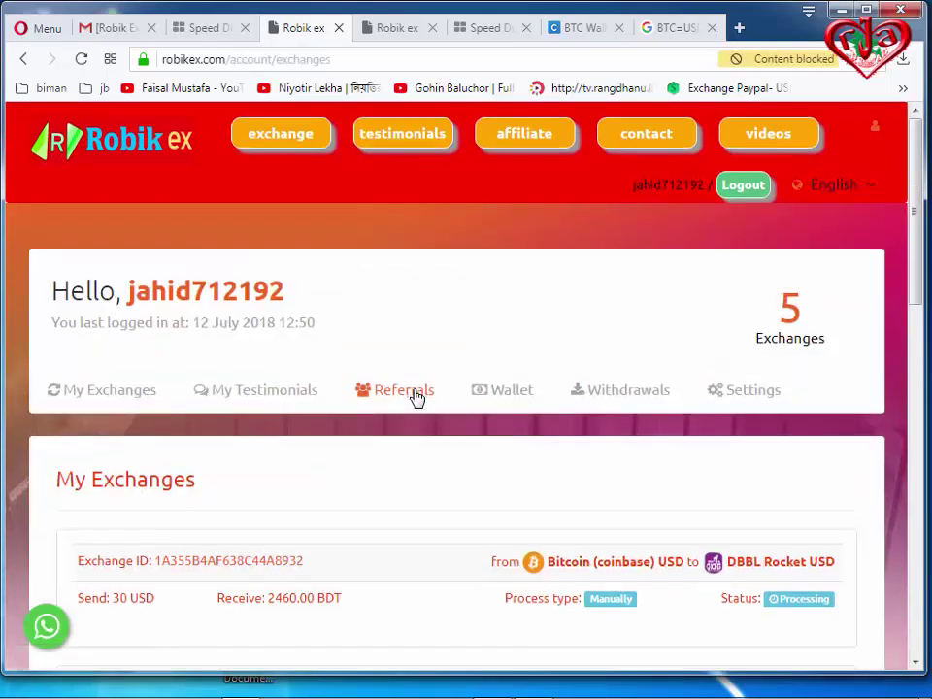
Select and copy the 30 USD exchange's ID on My Exchanges
scroll(414, 395, down, 3)
scroll(412, 395, down, 3)
scroll(432, 395, up, 4)
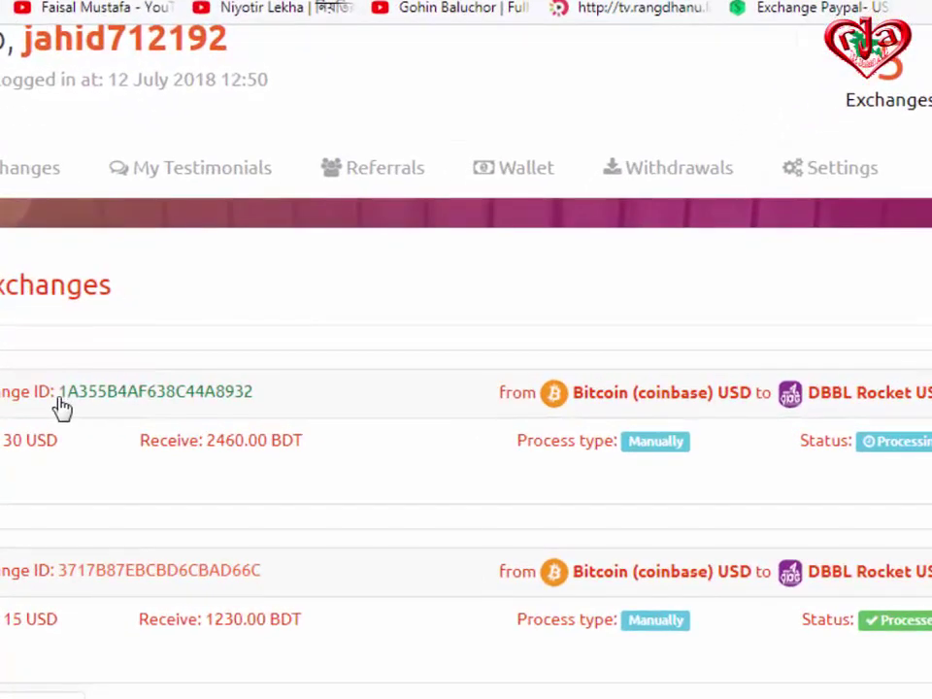
drag(291, 400, 56, 390)
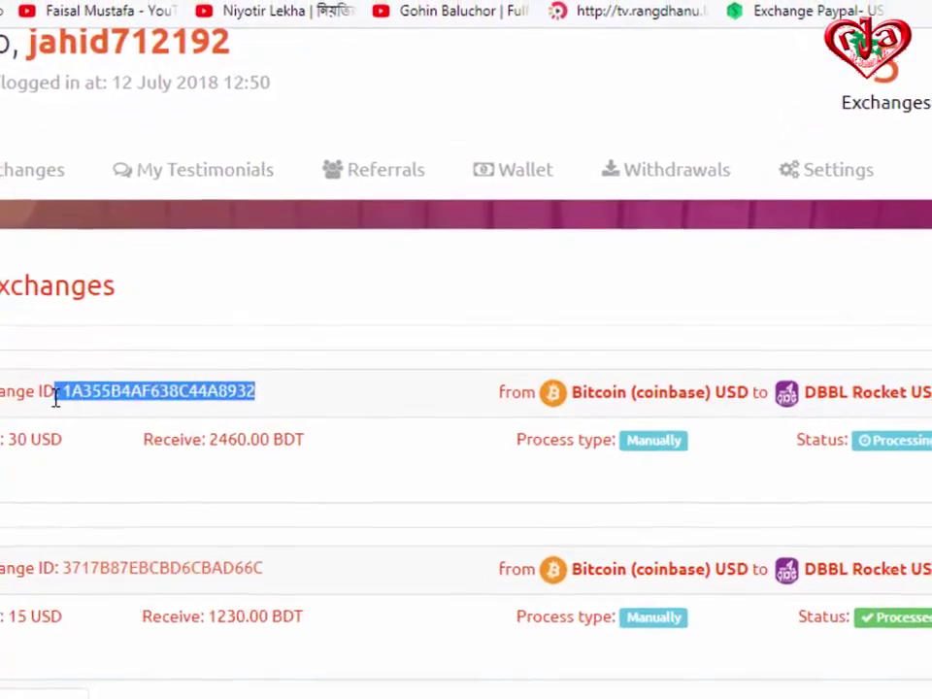
click(136, 351)
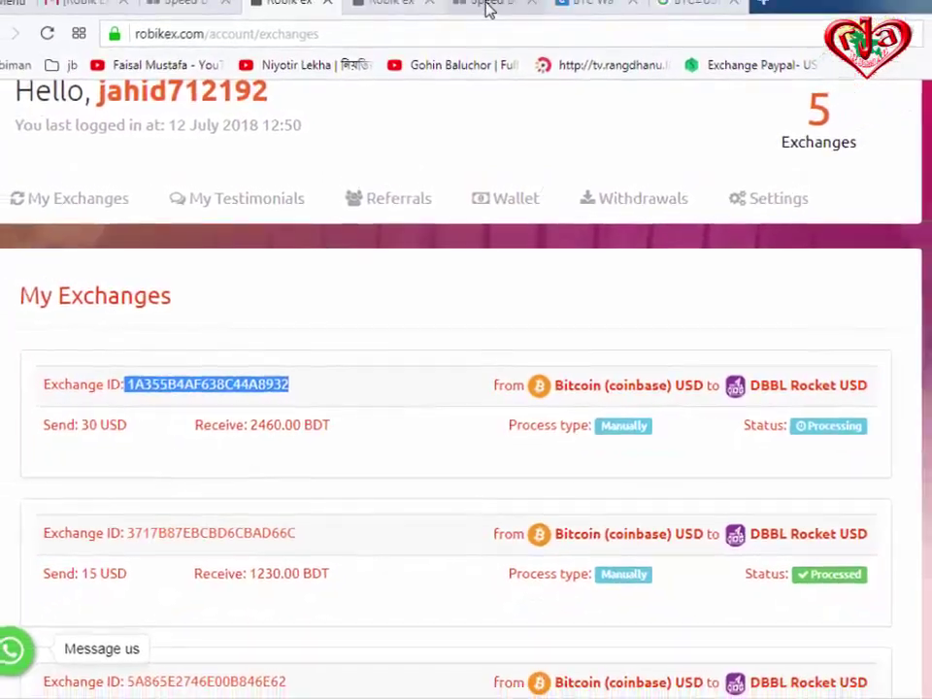
Close the spare Speed Dial tab and the duplicate Robik ex home page tab
click(488, 10)
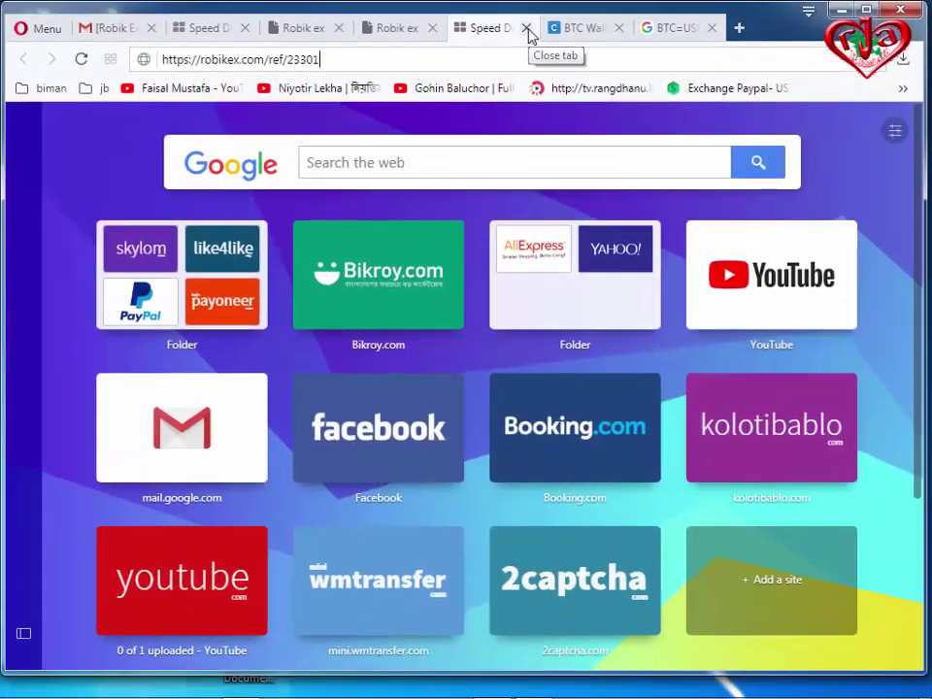
click(526, 29)
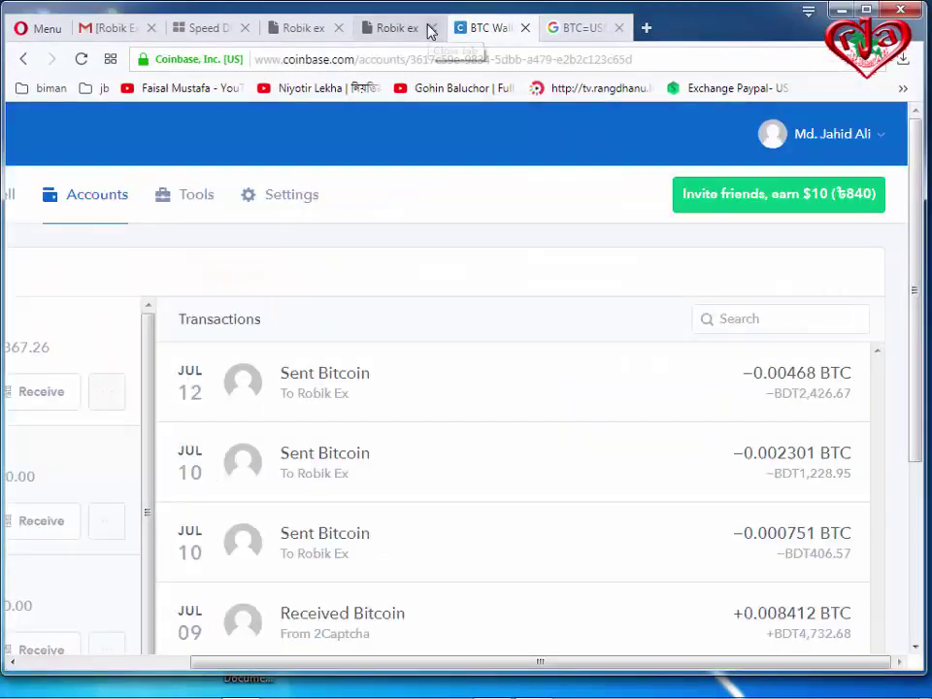
click(421, 29)
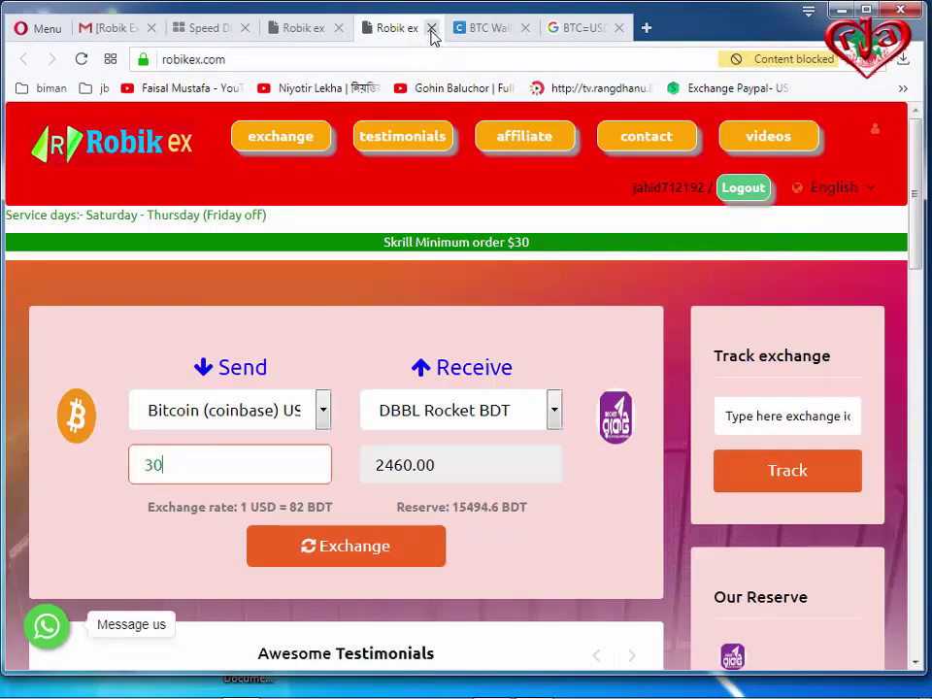
click(432, 30)
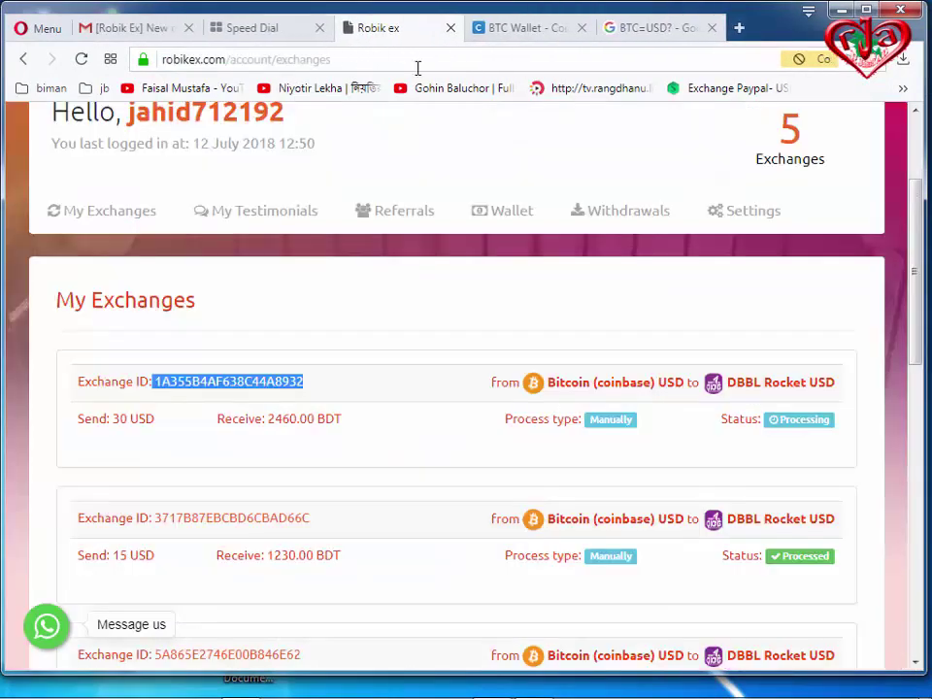
Paste the copied exchange ID into the Speed Dial tab's address field, then return to Robik ex exchanges
right_click(402, 59)
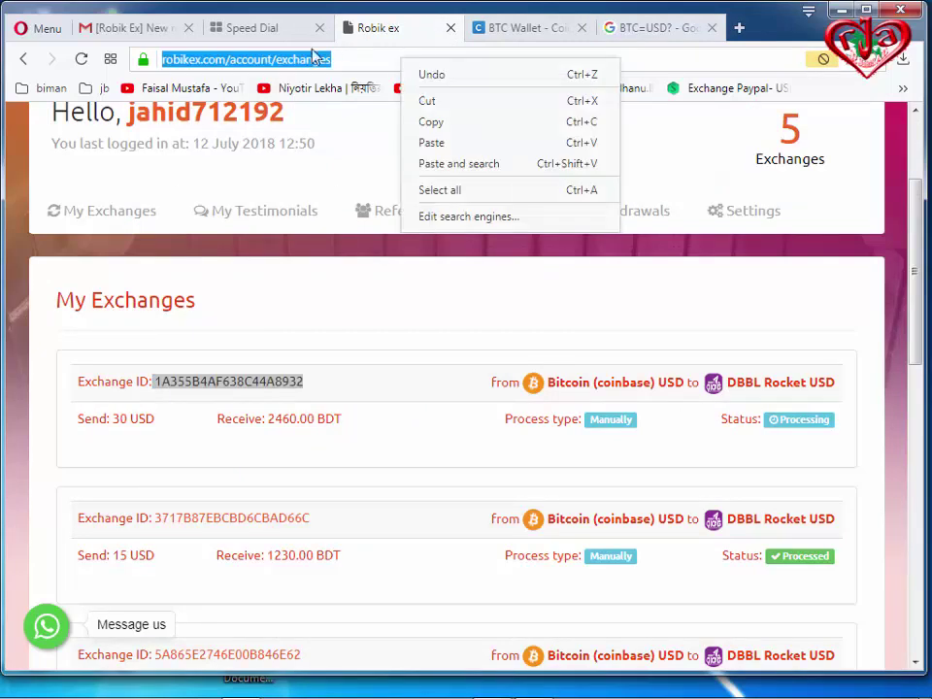
click(272, 33)
right_click(276, 60)
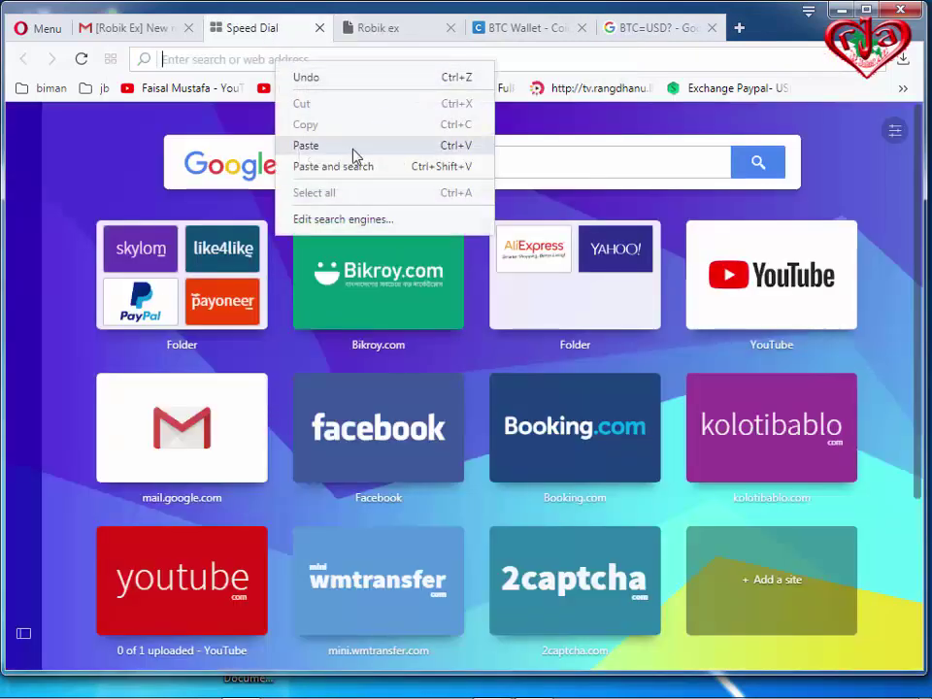
click(338, 146)
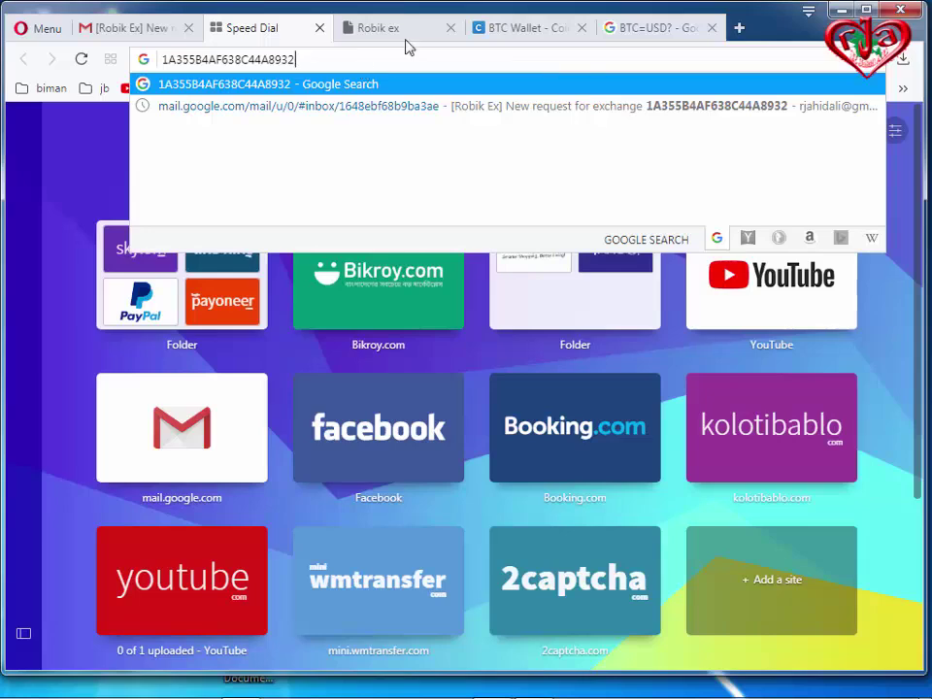
click(416, 35)
click(271, 31)
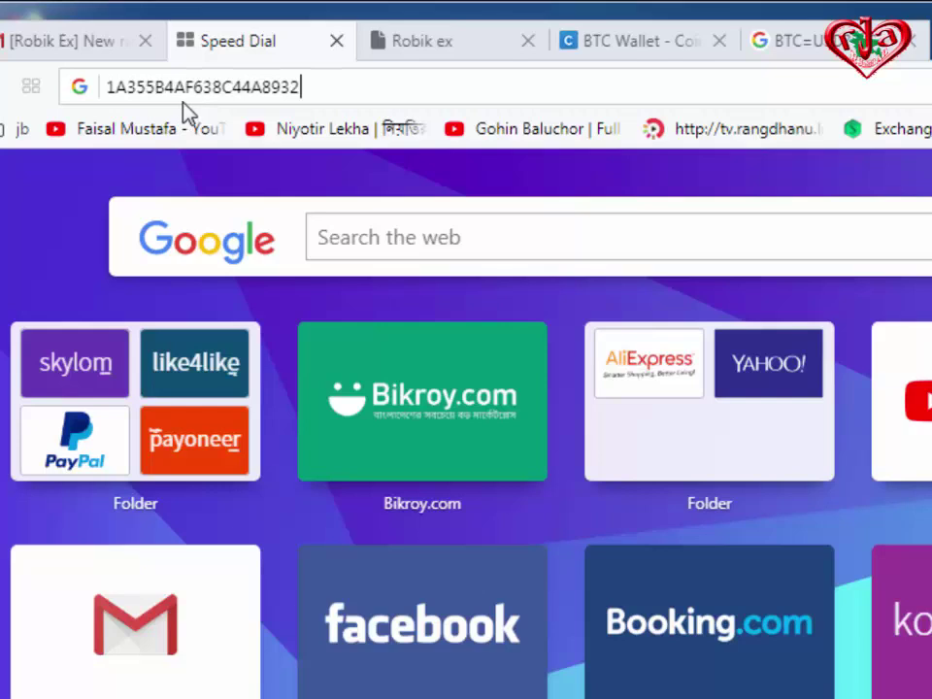
click(433, 39)
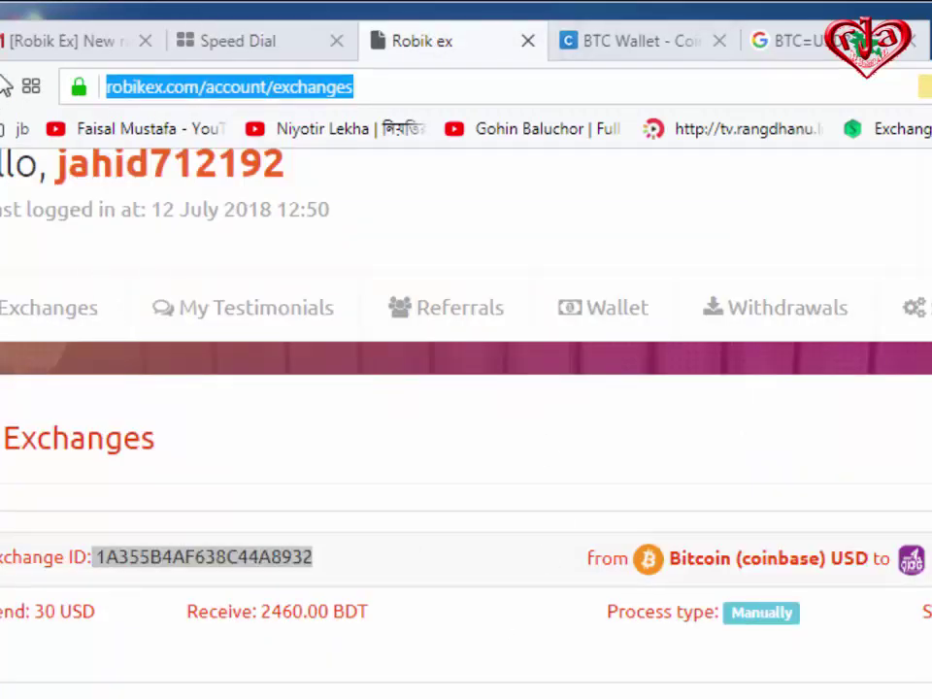
Try selecting the 30 USD exchange ID in Latest exchanges, then scroll up to the exchange form
double_click(204, 556)
scroll(636, 531, up, 3)
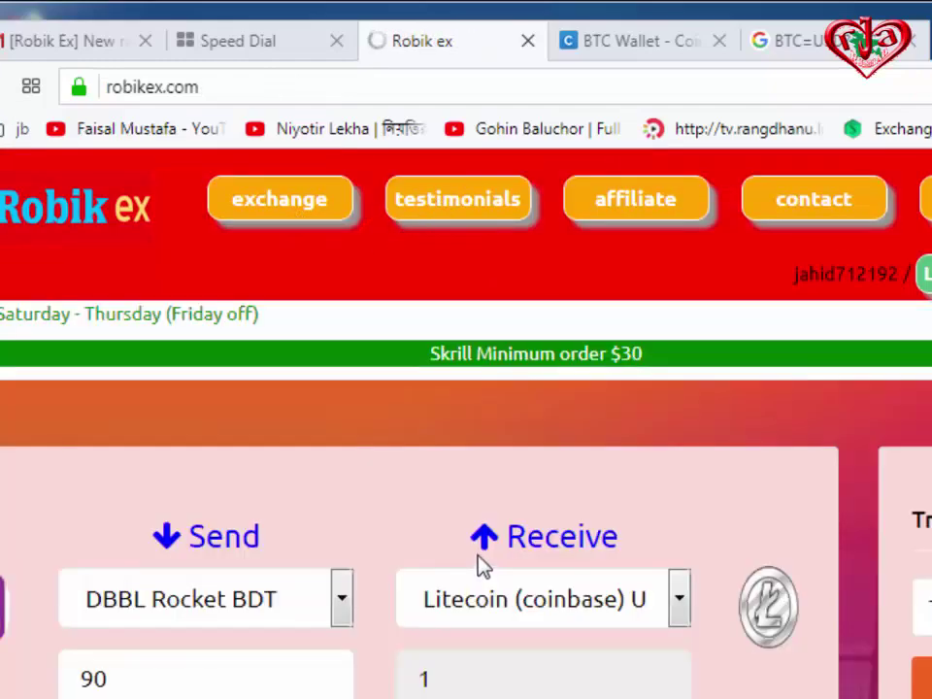
scroll(479, 566, down, 5)
scroll(479, 566, down, 5)
scroll(389, 538, down, 3)
scroll(279, 485, up, 3)
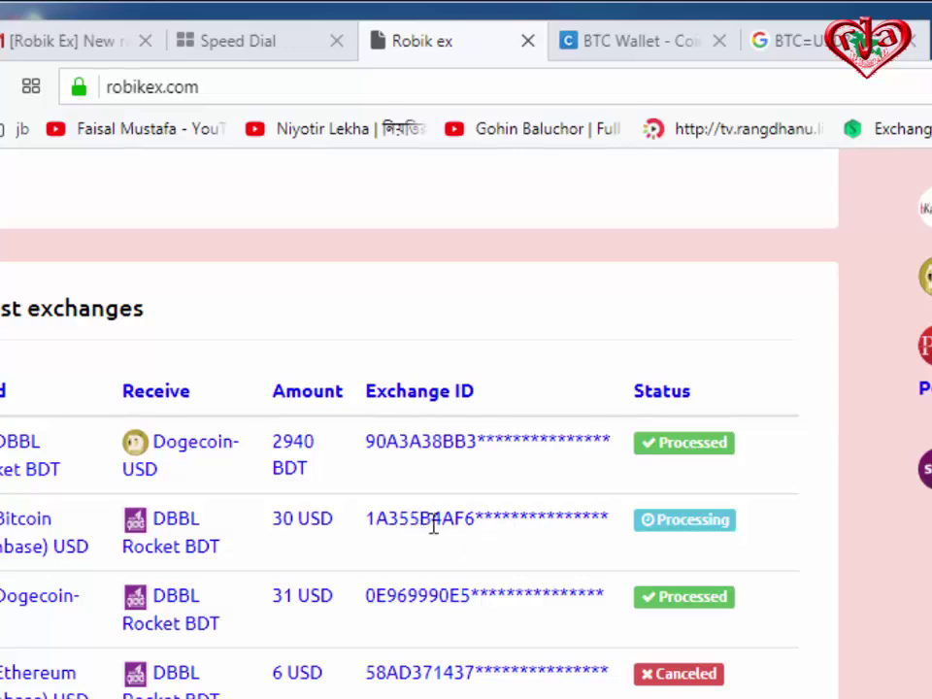
drag(409, 521, 530, 549)
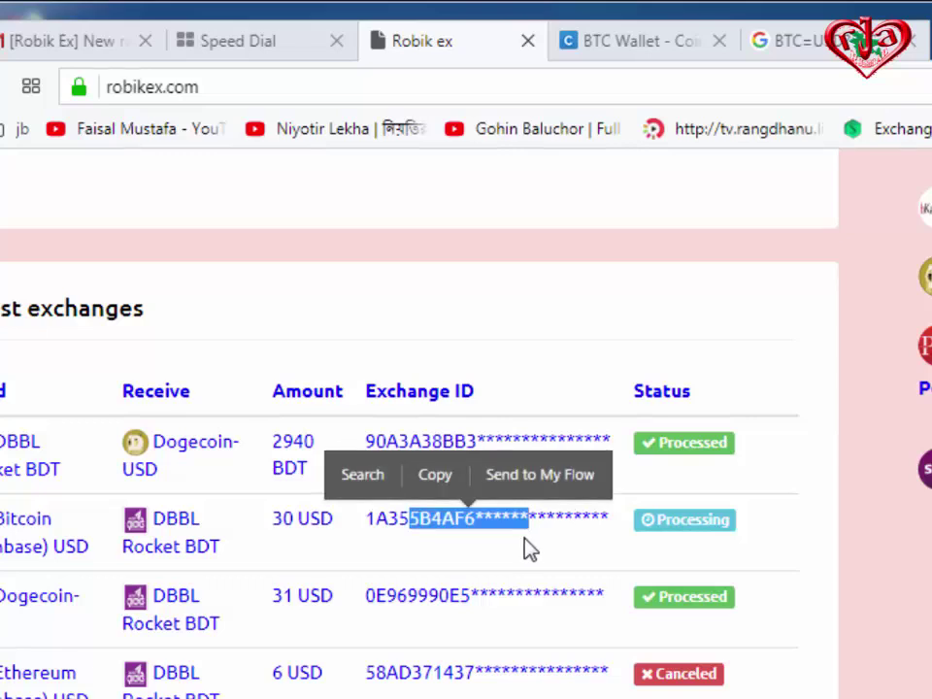
click(769, 528)
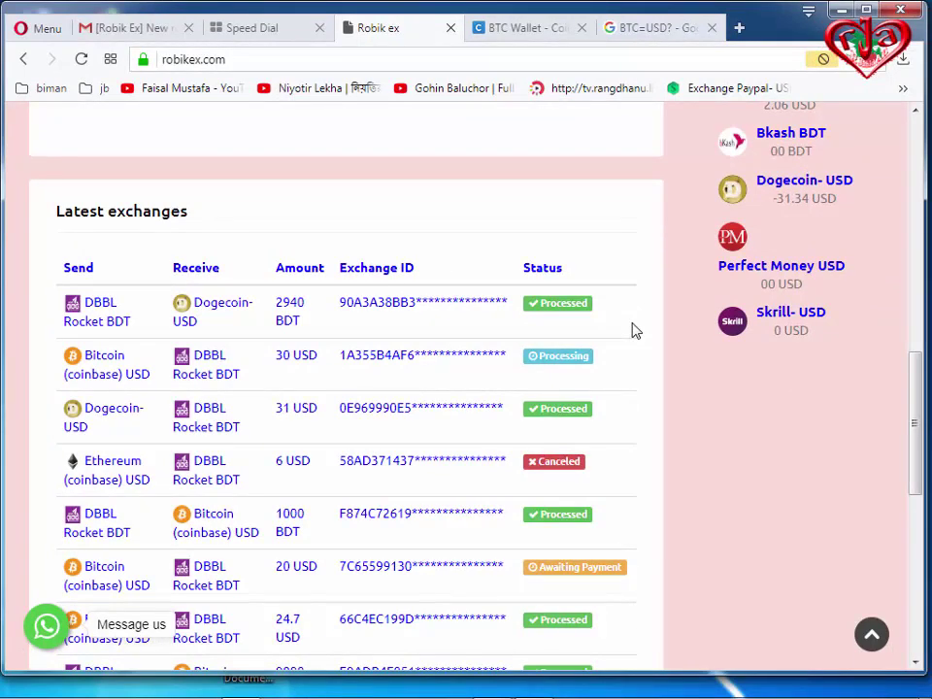
scroll(670, 426, up, 3)
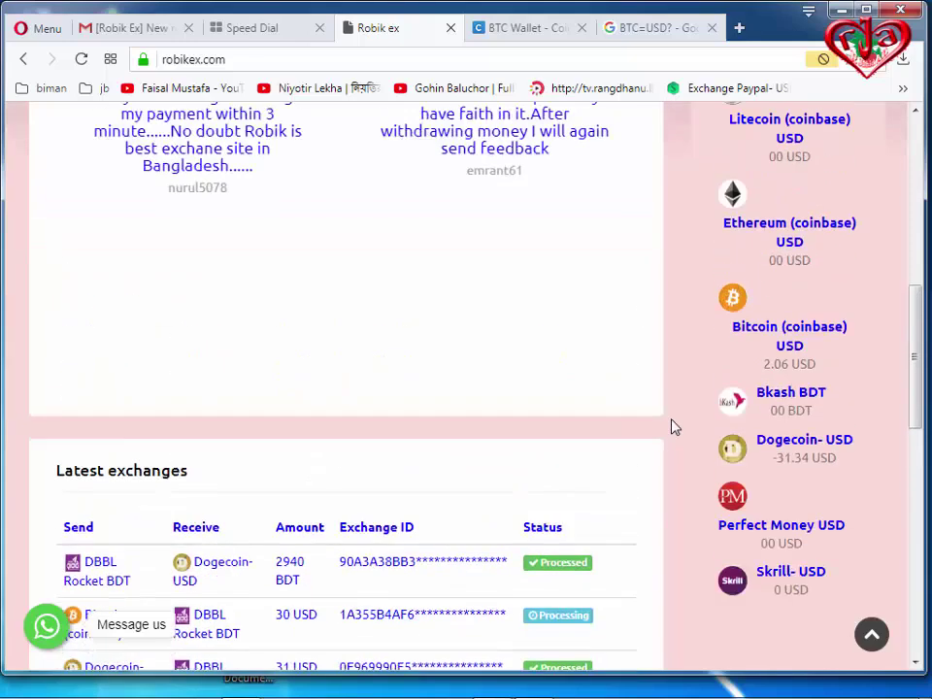
scroll(675, 425, up, 3)
scroll(674, 425, up, 4)
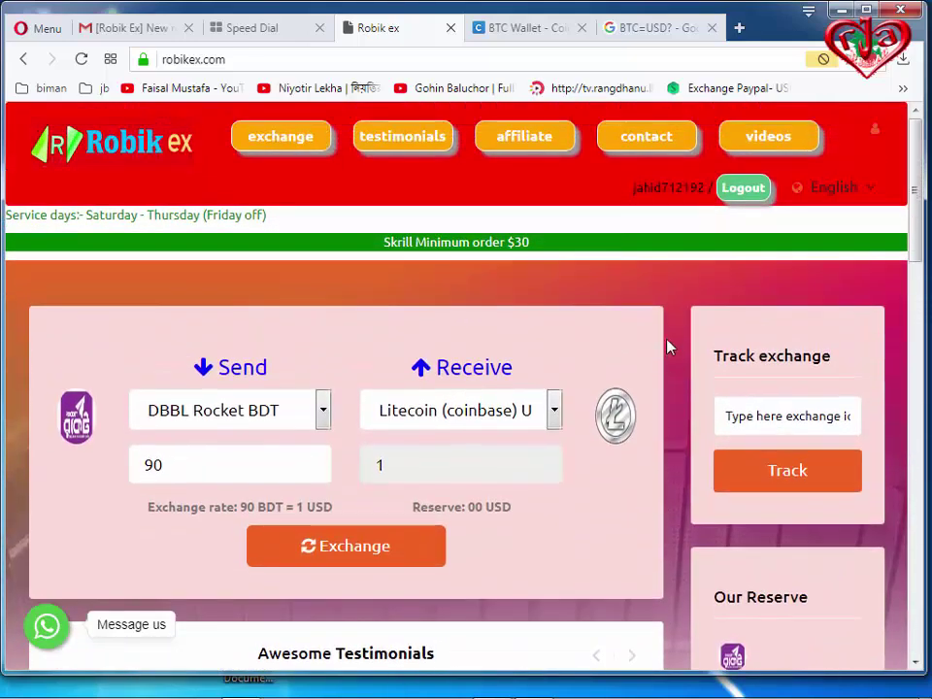
mouse_move(544, 695)
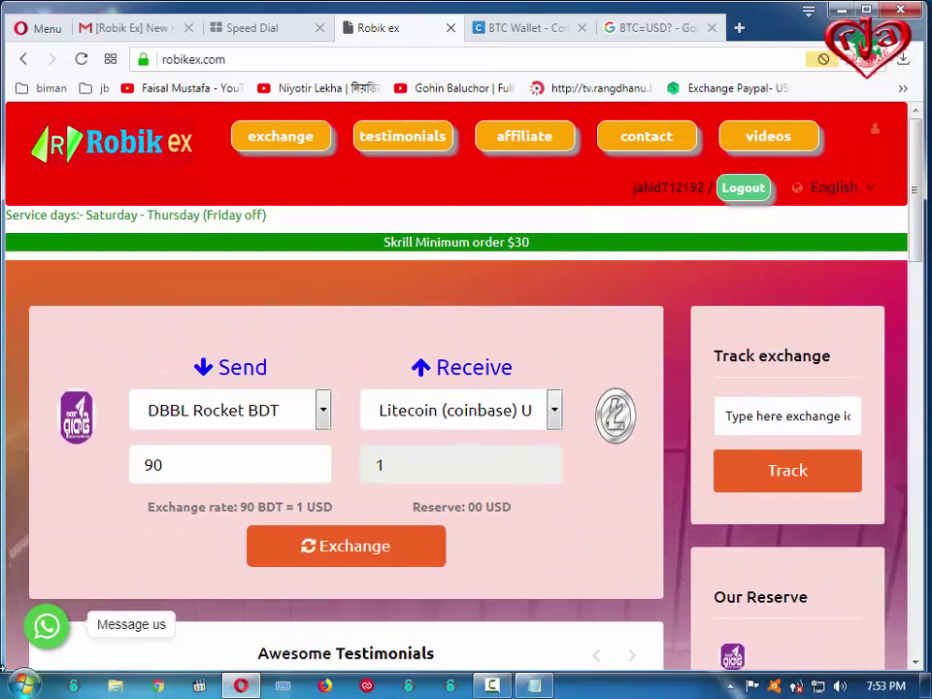
click(21, 686)
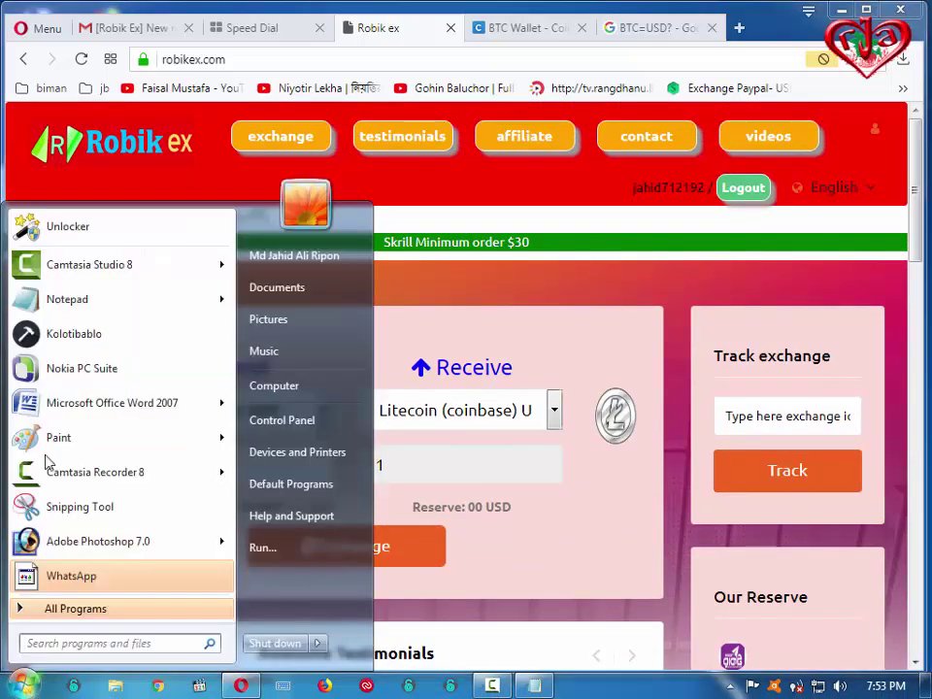
click(55, 378)
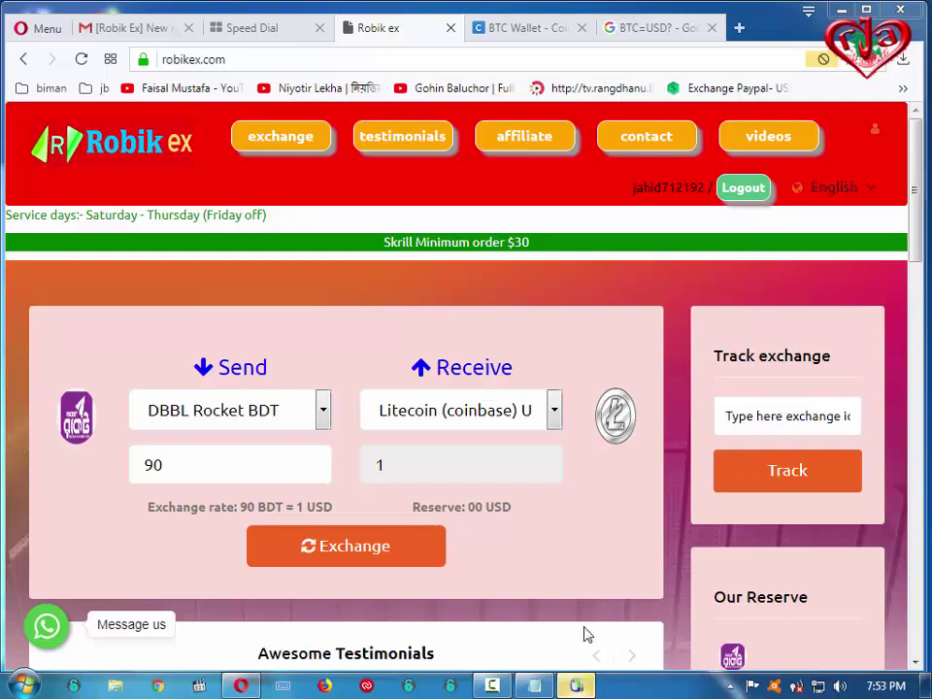
click(579, 685)
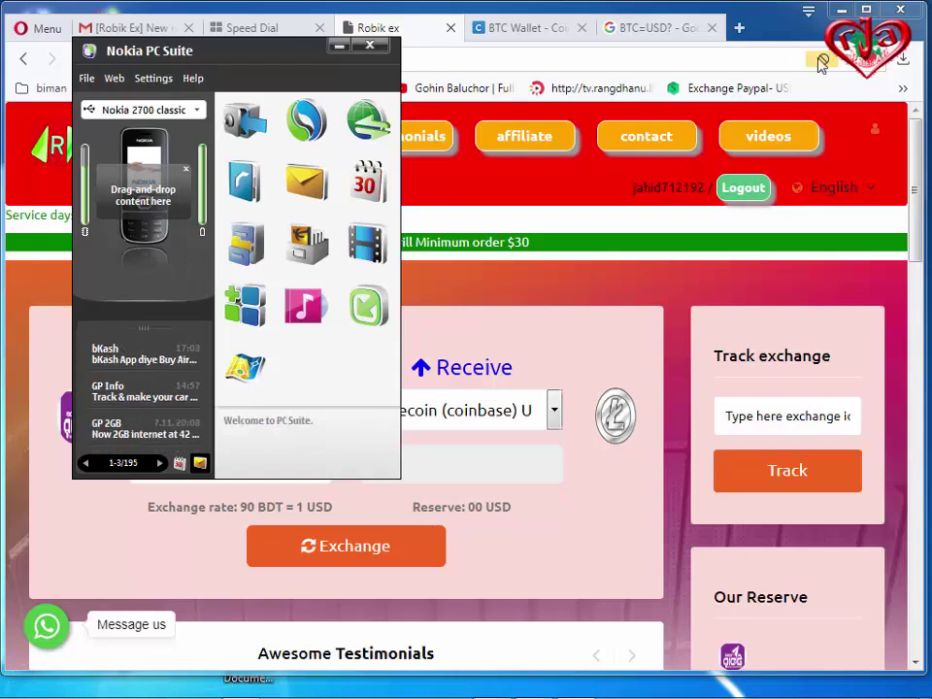
click(369, 29)
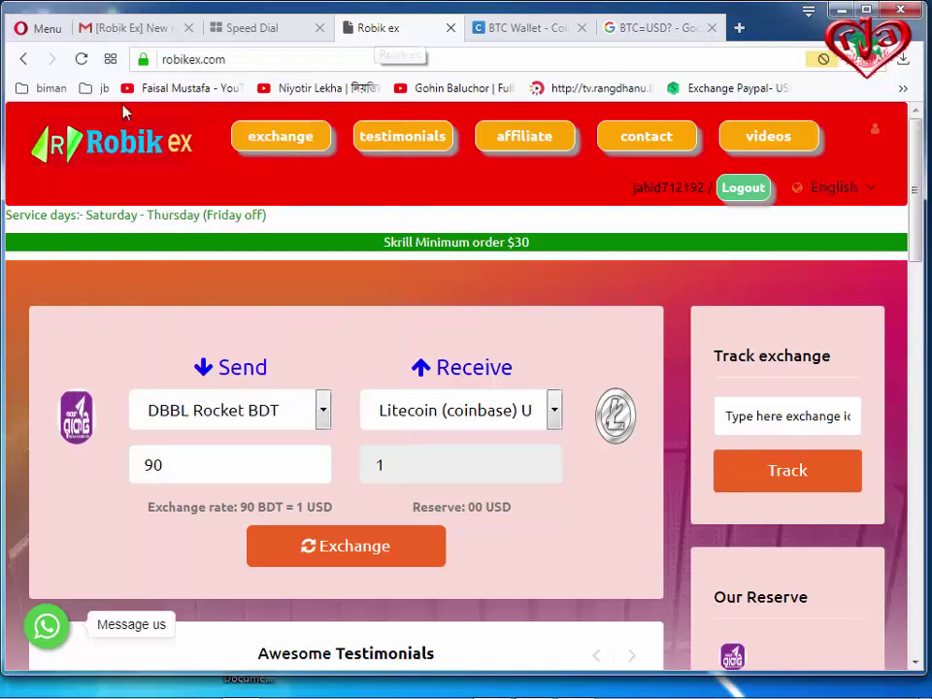
click(80, 59)
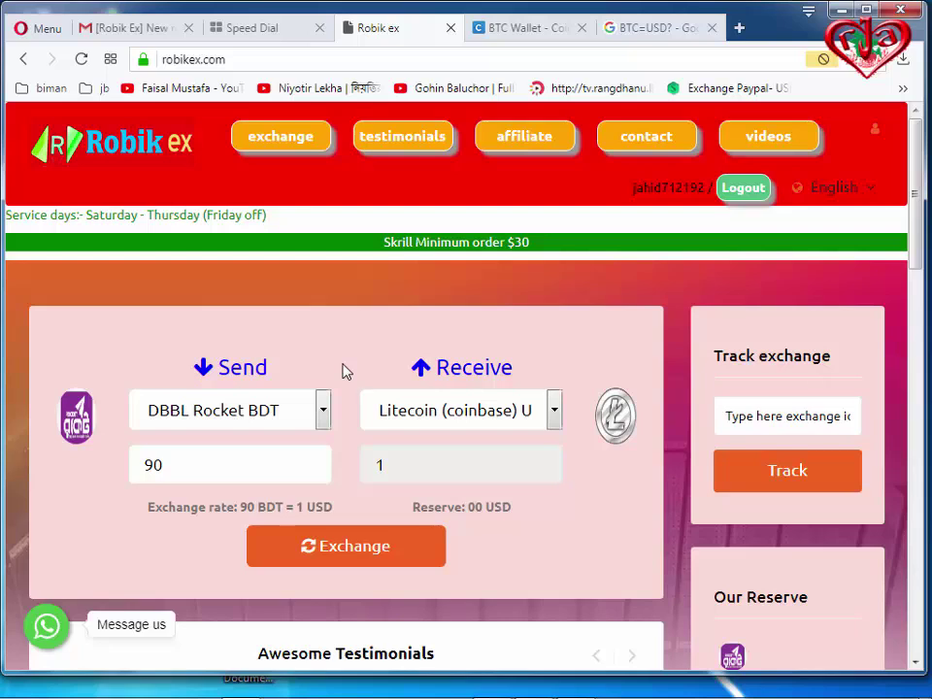
Reload Robik ex and scroll through Latest exchanges to check the 30 USD exchange's status
scroll(528, 497, down, 2)
scroll(529, 495, down, 2)
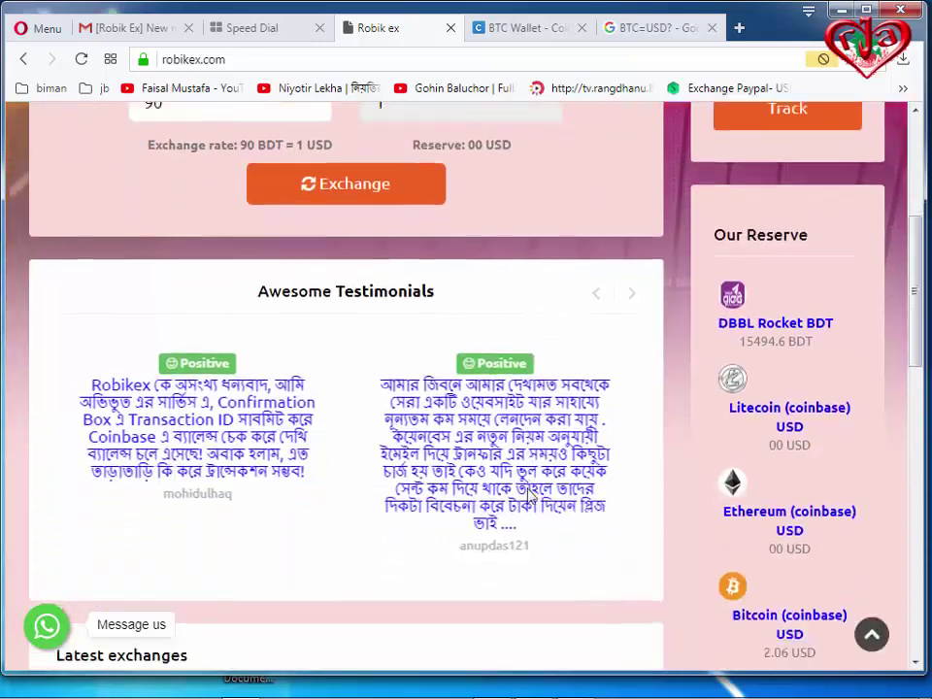
scroll(529, 495, down, 2)
scroll(530, 495, up, 3)
scroll(530, 495, down, 4)
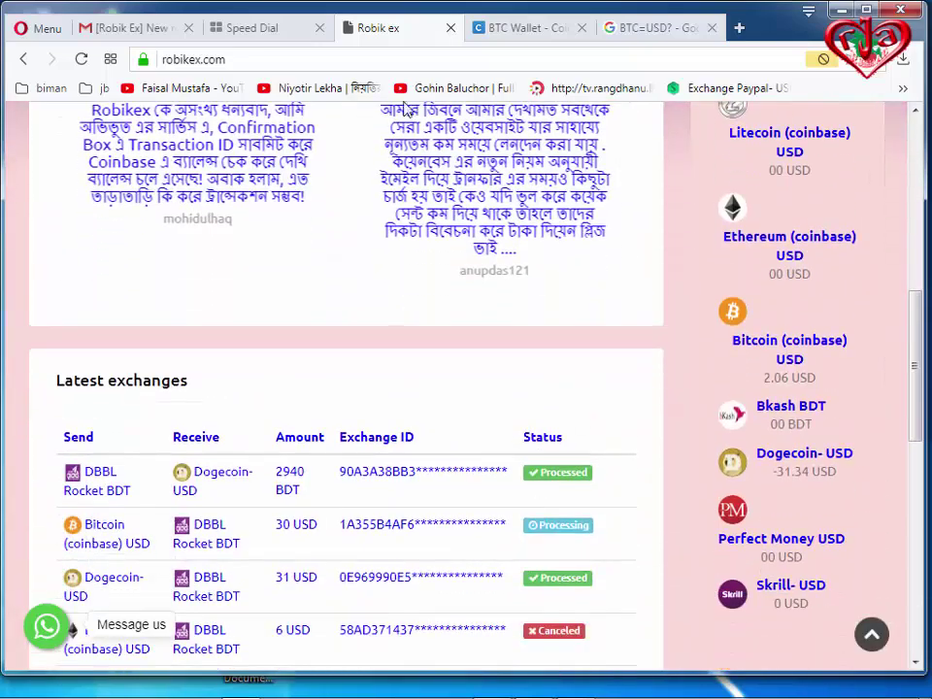
click(82, 60)
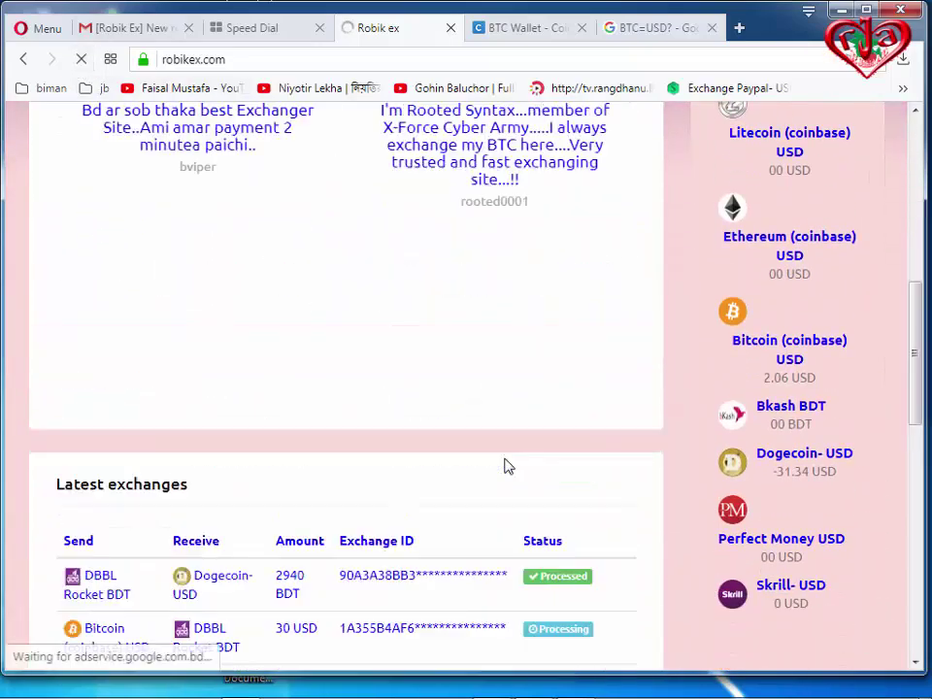
scroll(532, 447, down, 2)
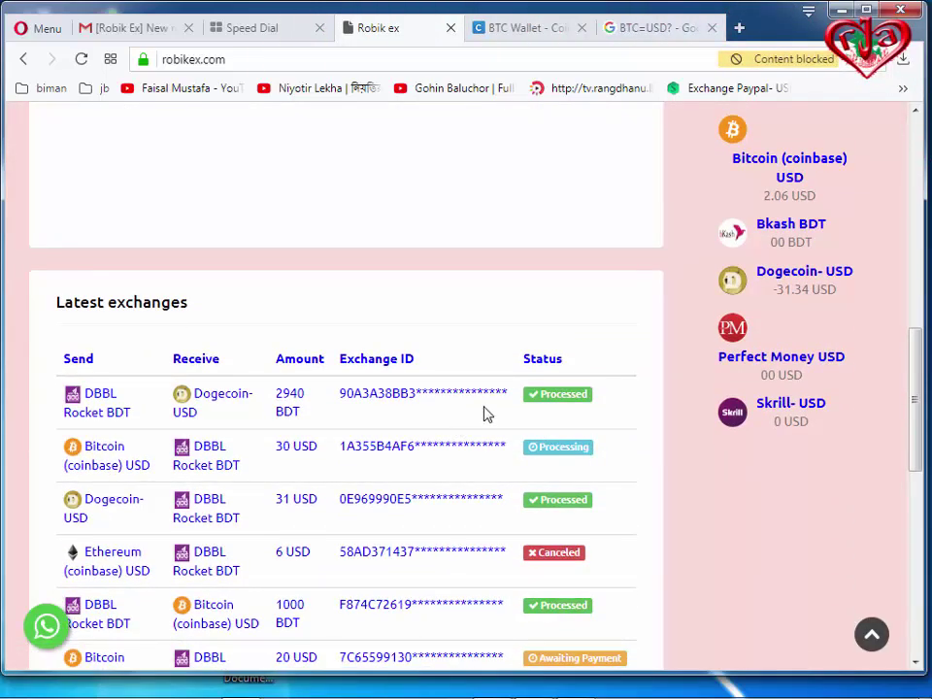
scroll(481, 403, down, 1)
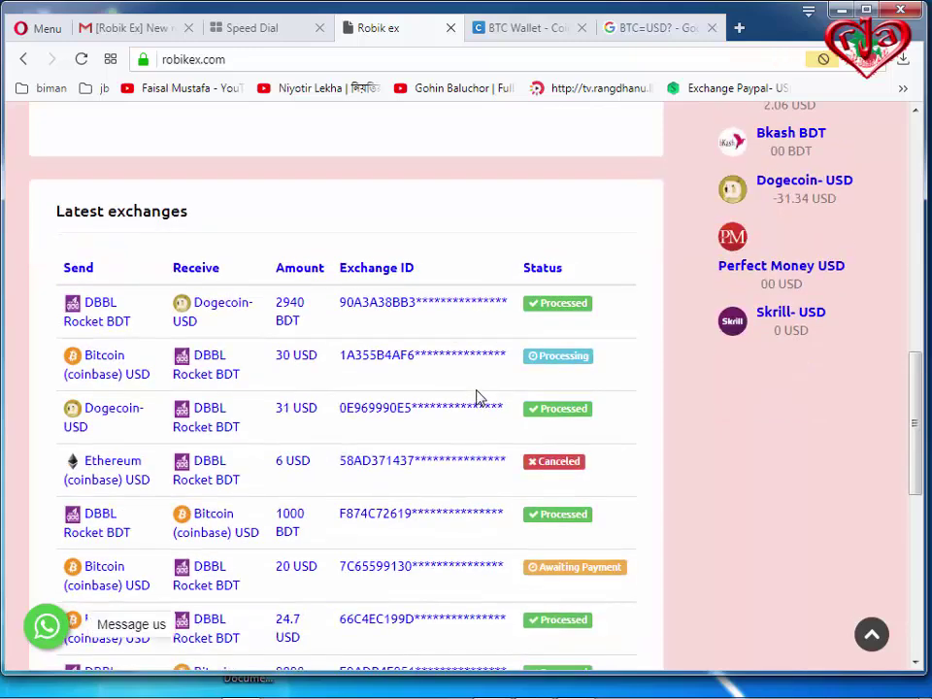
scroll(478, 399, down, 4)
scroll(480, 399, up, 2)
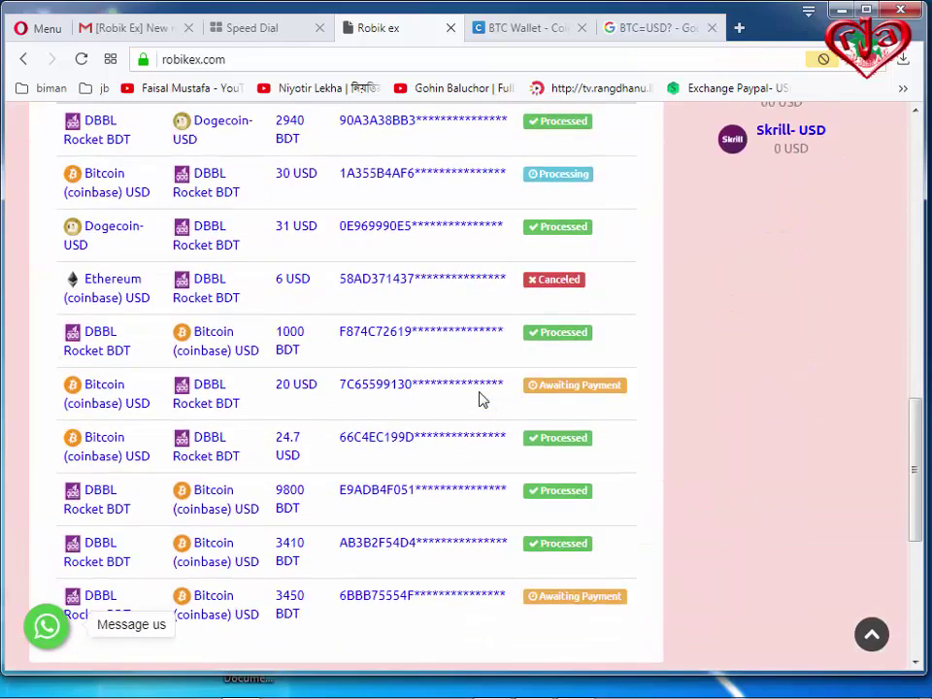
scroll(479, 399, up, 2)
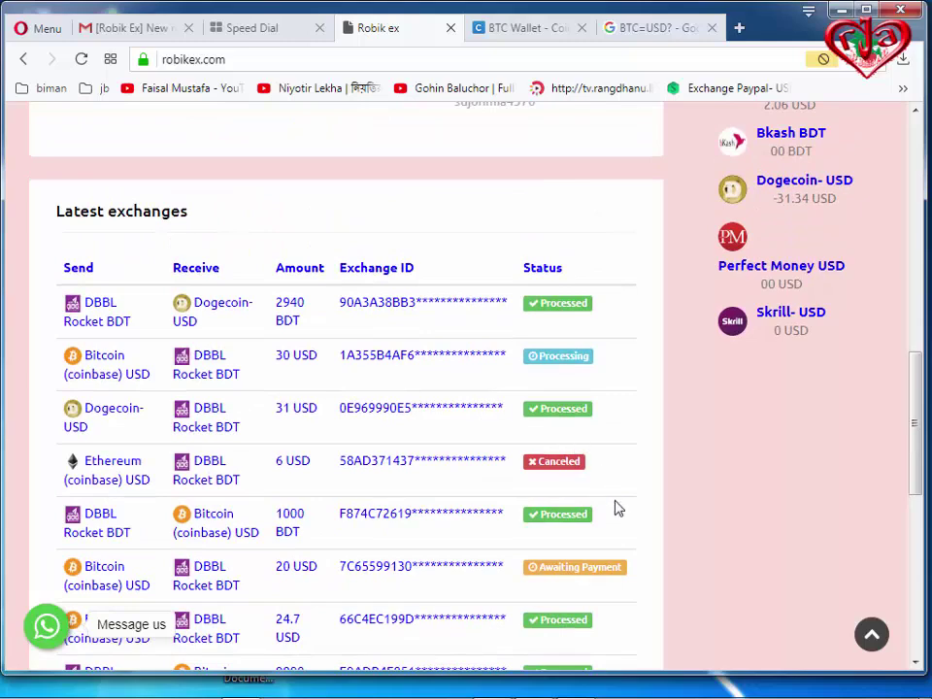
scroll(609, 514, down, 2)
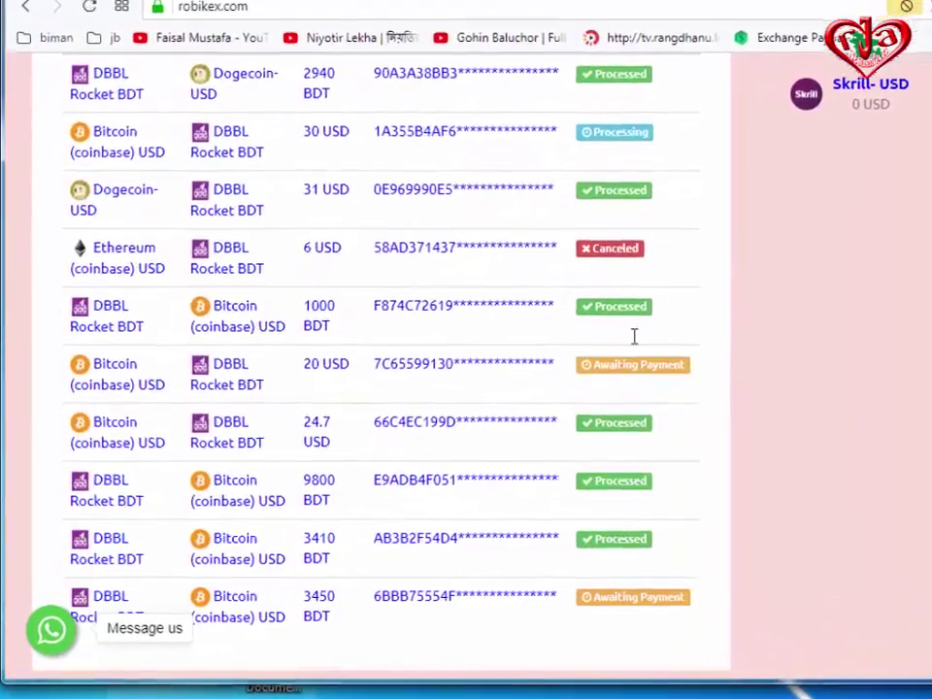
scroll(656, 526, up, 2)
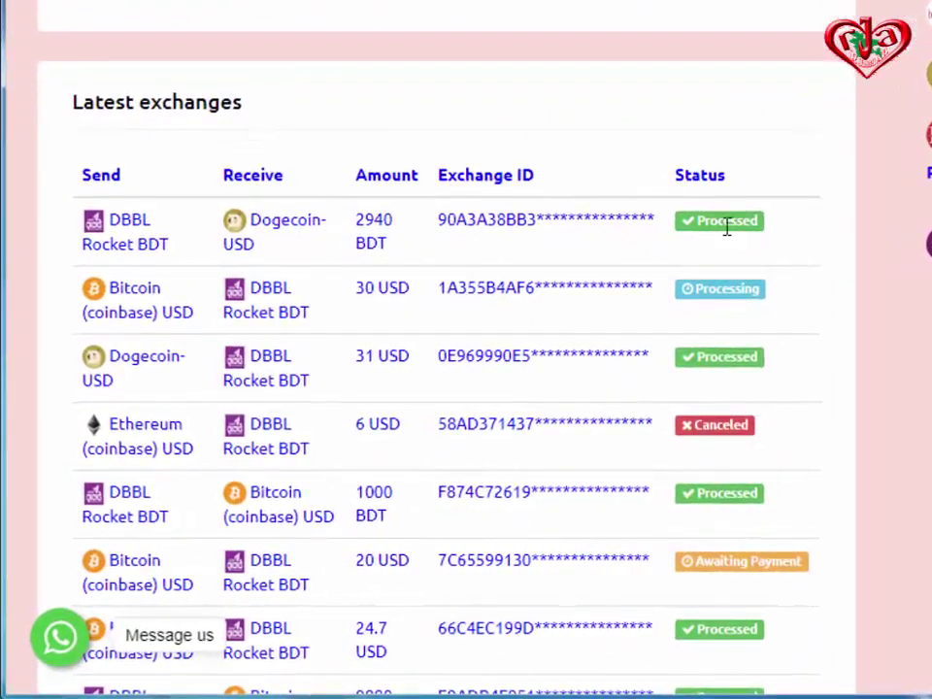
scroll(770, 523, down, 3)
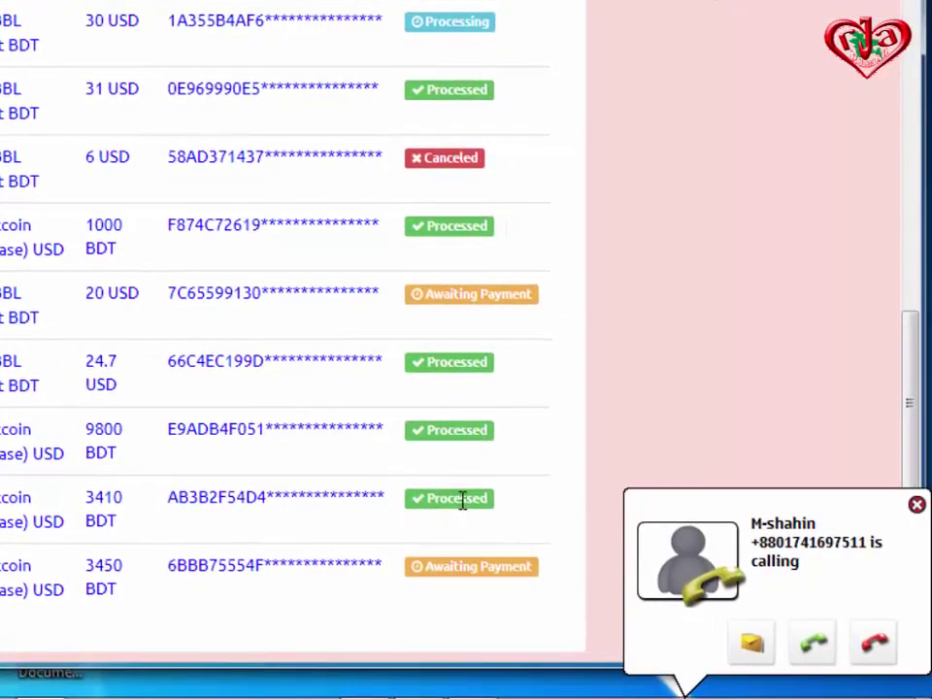
scroll(463, 501, up, 1)
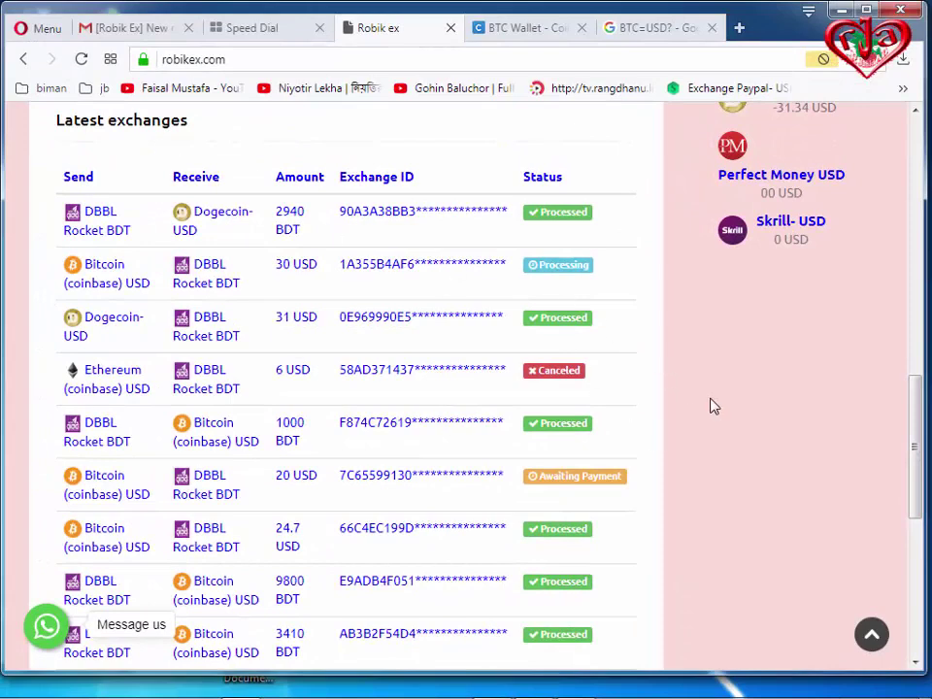
scroll(637, 419, up, 3)
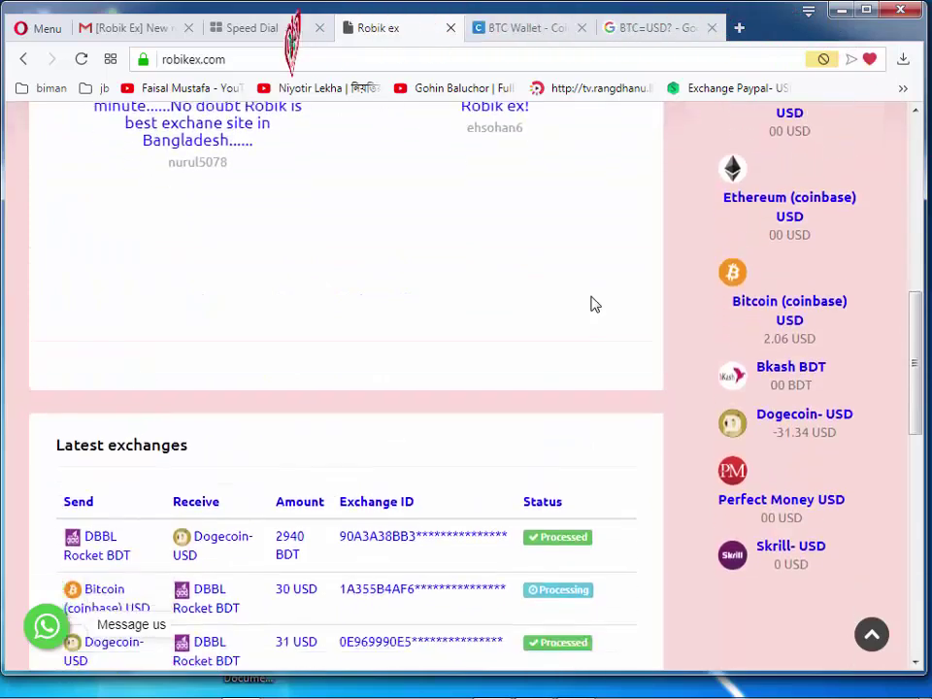
scroll(633, 388, down, 5)
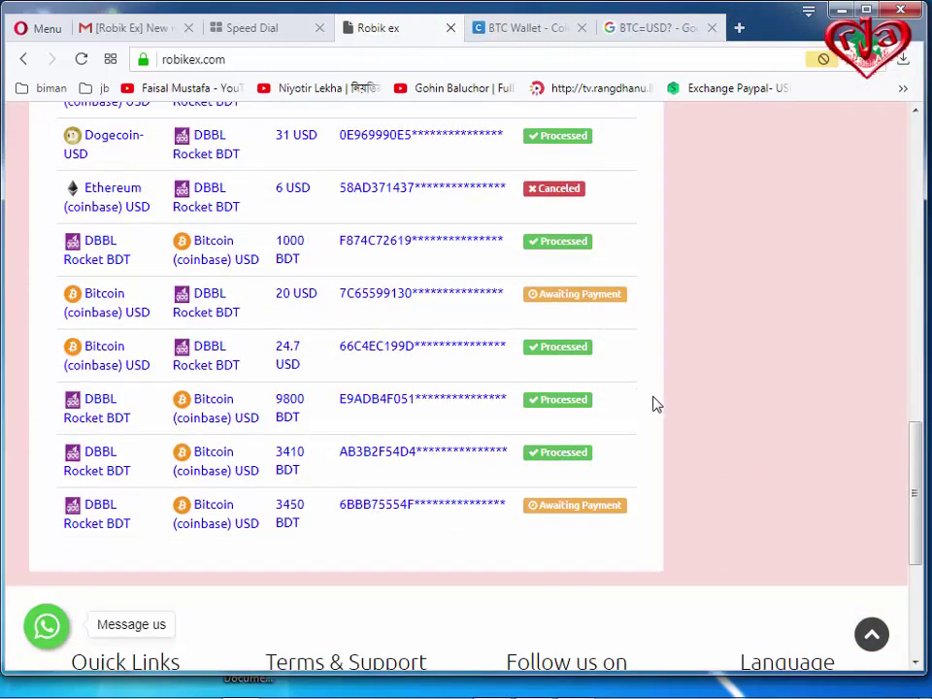
scroll(655, 404, up, 1)
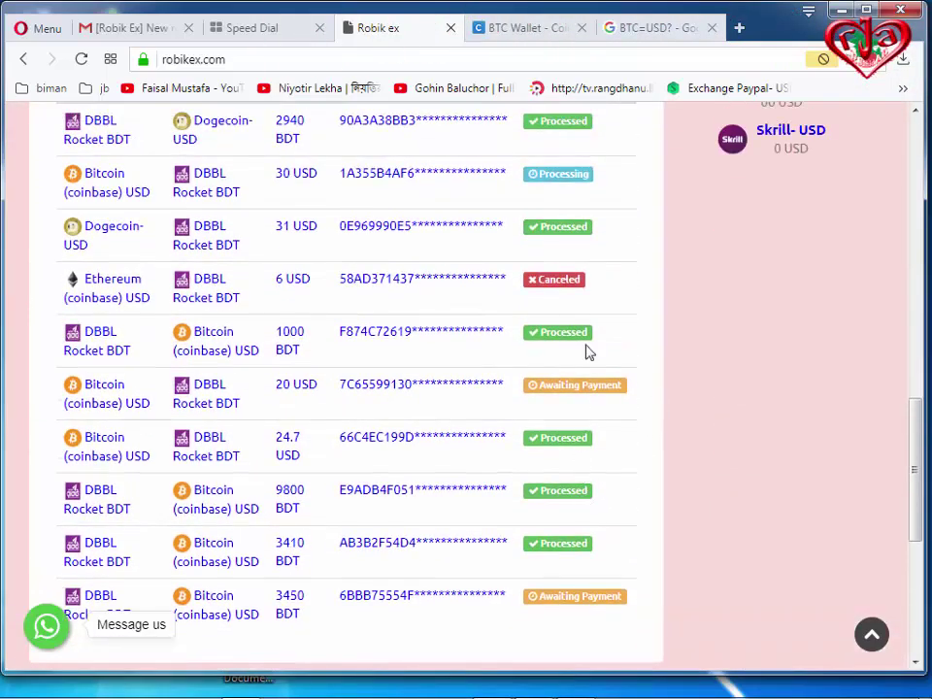
scroll(651, 281, up, 2)
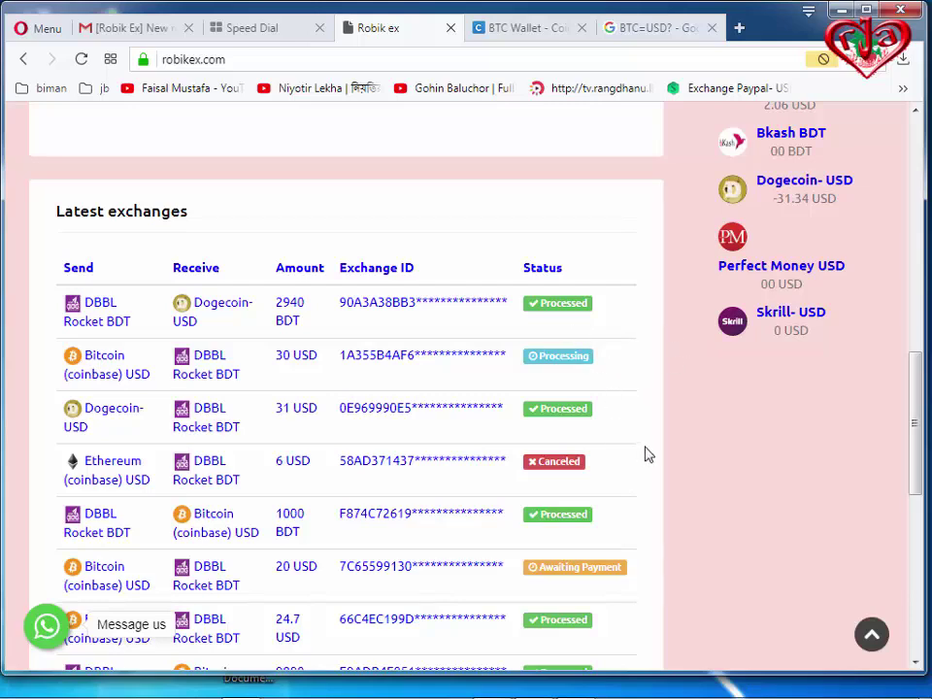
scroll(648, 452, down, 1)
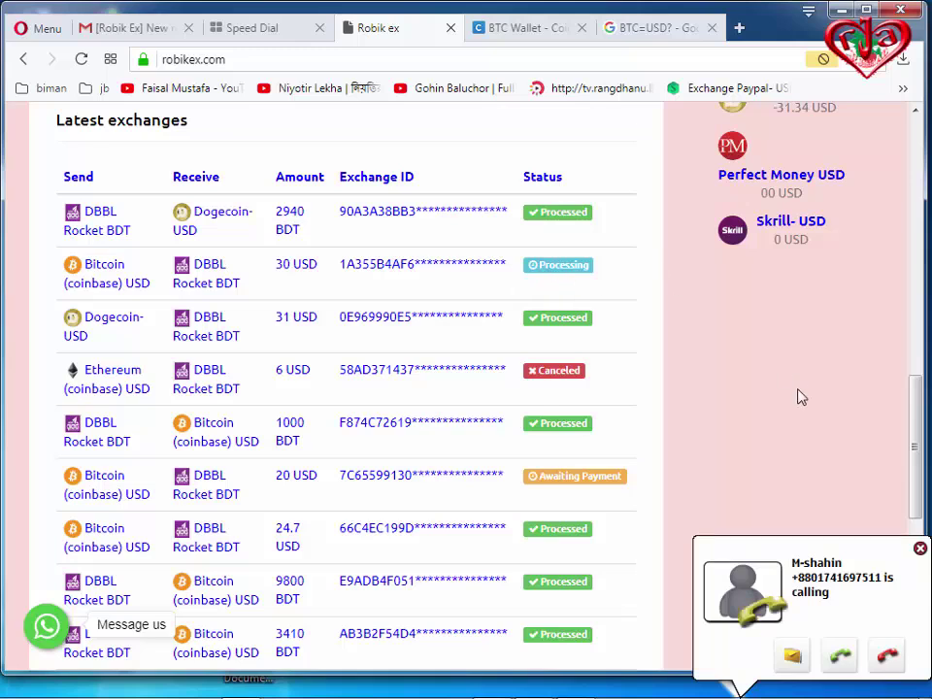
Decline the incoming call popup and confirm the 30 USD row still reads Processing
click(889, 658)
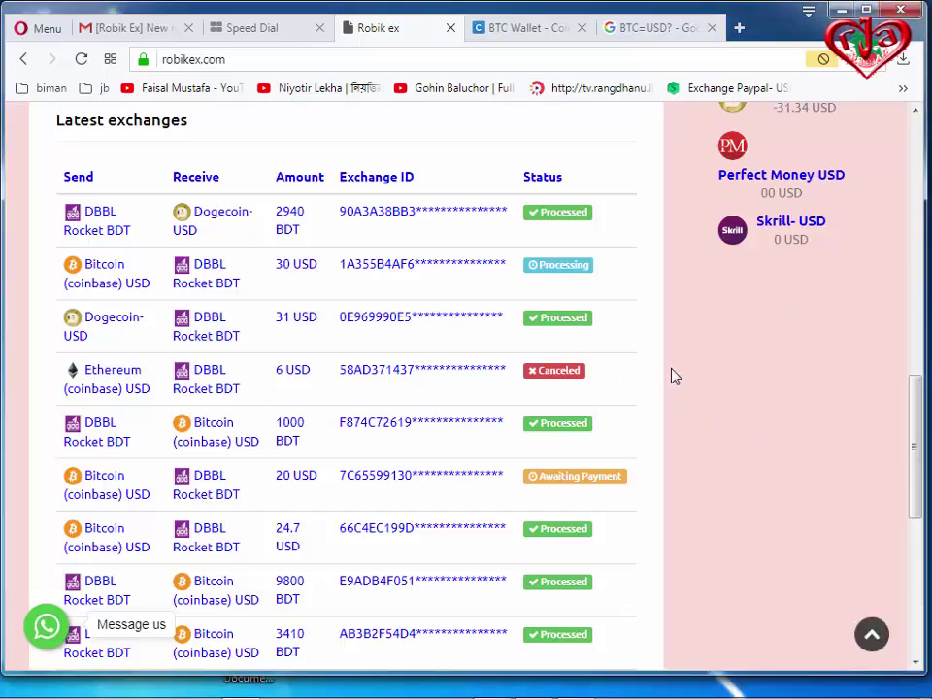
scroll(733, 424, down, 1)
scroll(735, 423, up, 2)
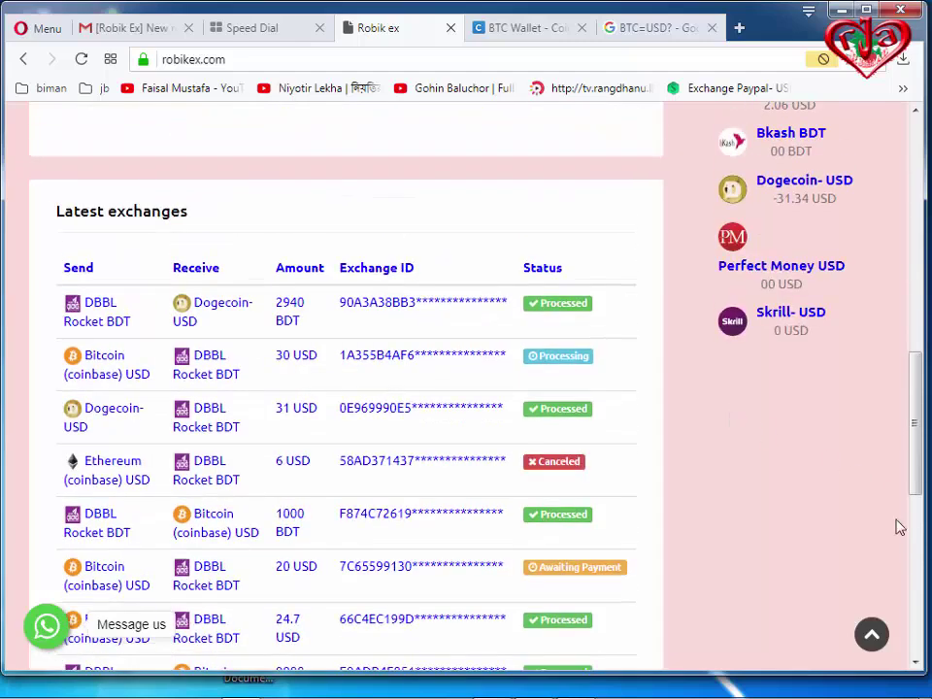
scroll(687, 410, up, 2)
scroll(686, 409, down, 2)
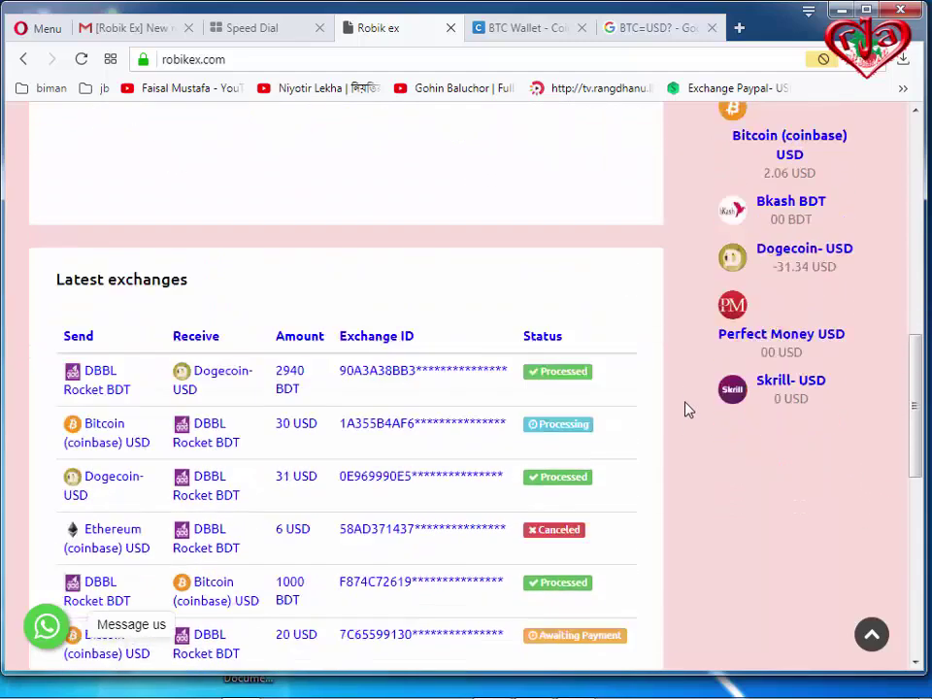
scroll(686, 409, down, 1)
scroll(687, 409, up, 2)
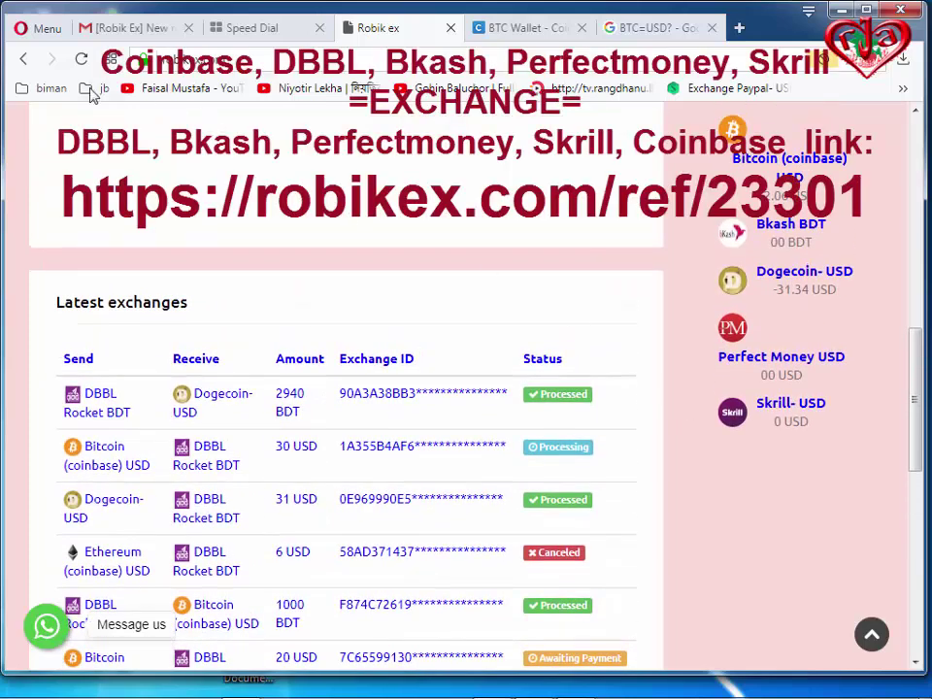
Reload the Robik Ex page to refresh the 30 USD exchange's status
click(82, 59)
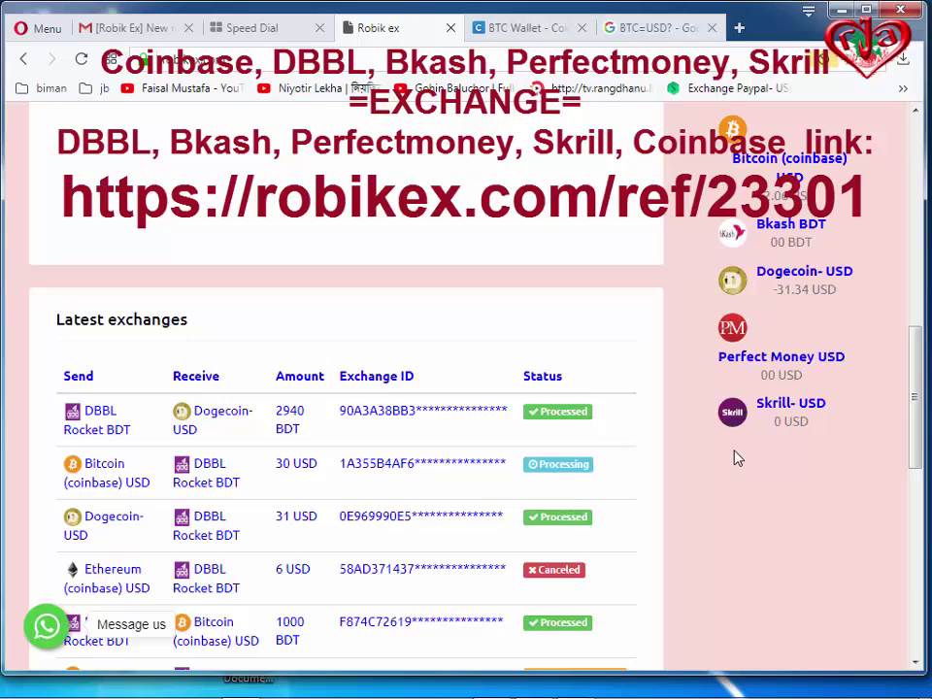
Reload the robikex.com home page to refresh the exchange statuses
scroll(397, 229, up, 5)
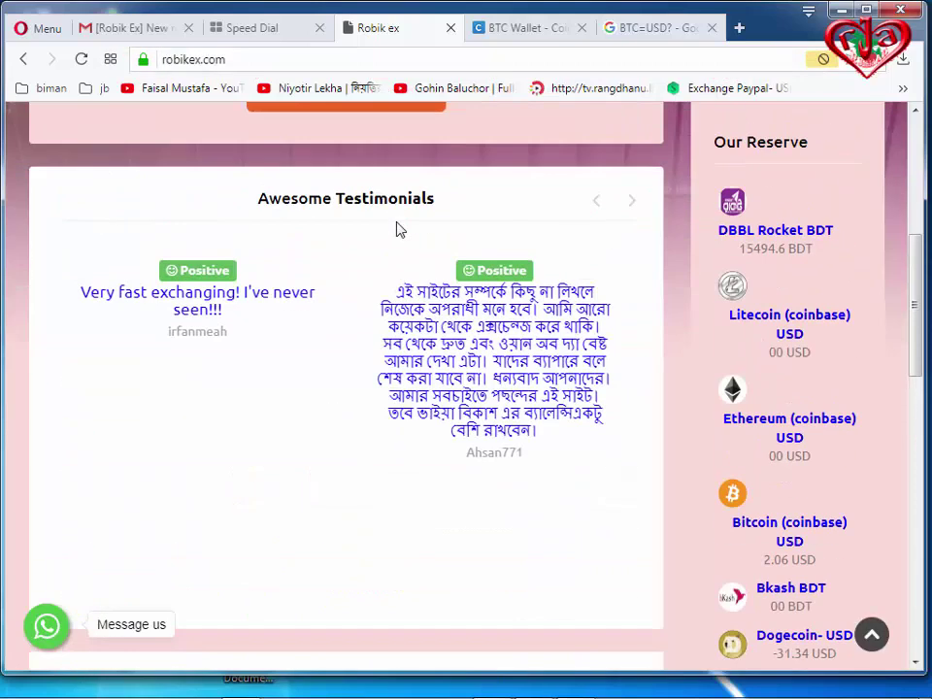
scroll(397, 229, up, 4)
scroll(395, 229, up, 2)
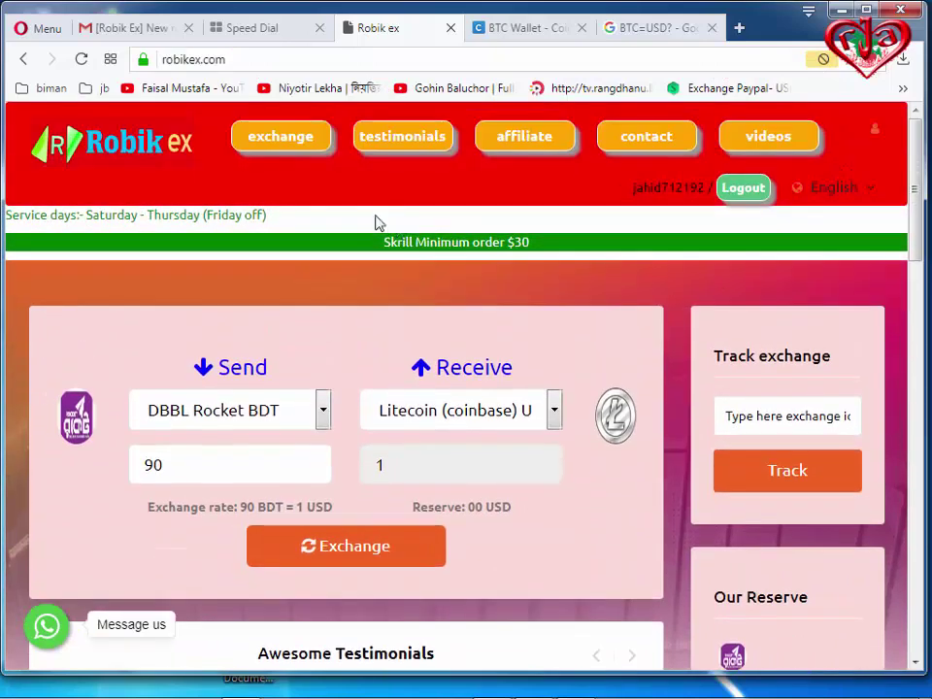
click(82, 59)
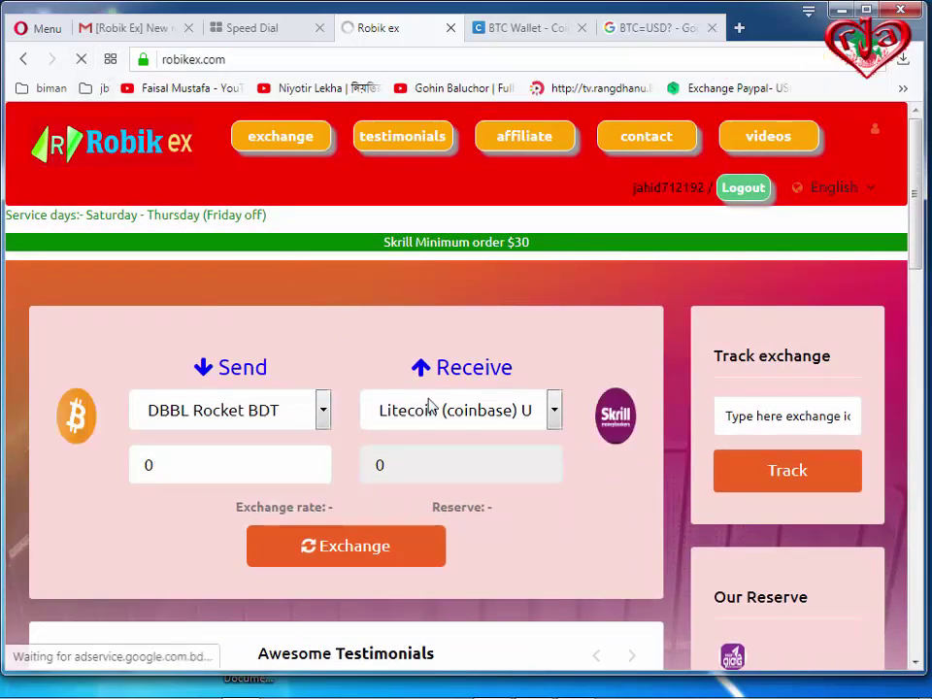
Highlight the 30 USD amount in Latest exchanges, then view the Gmail exchange-request email
scroll(554, 476, down, 2)
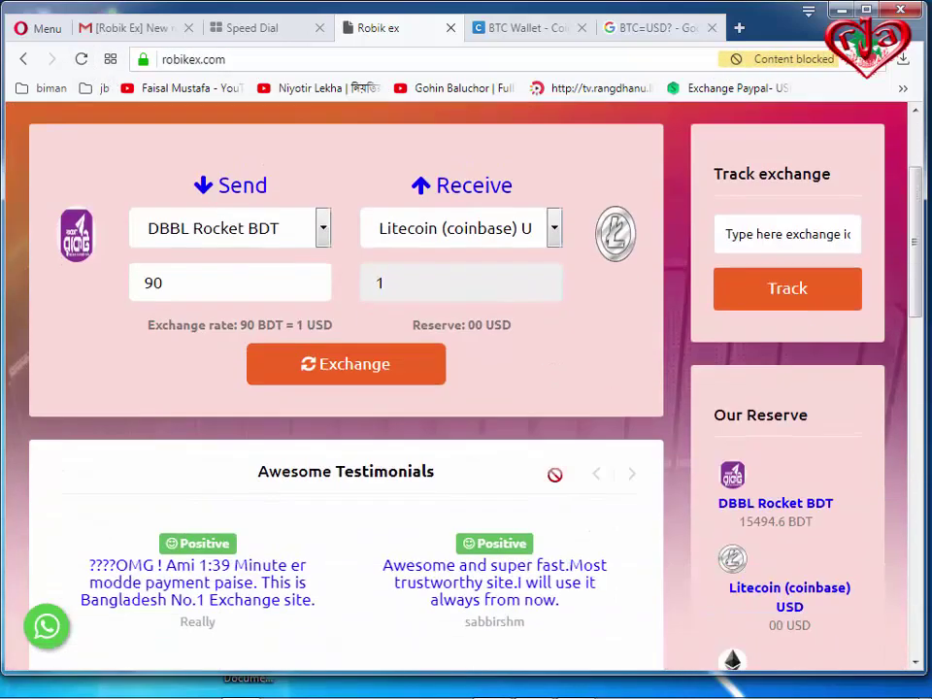
scroll(558, 483, down, 2)
scroll(558, 483, down, 2)
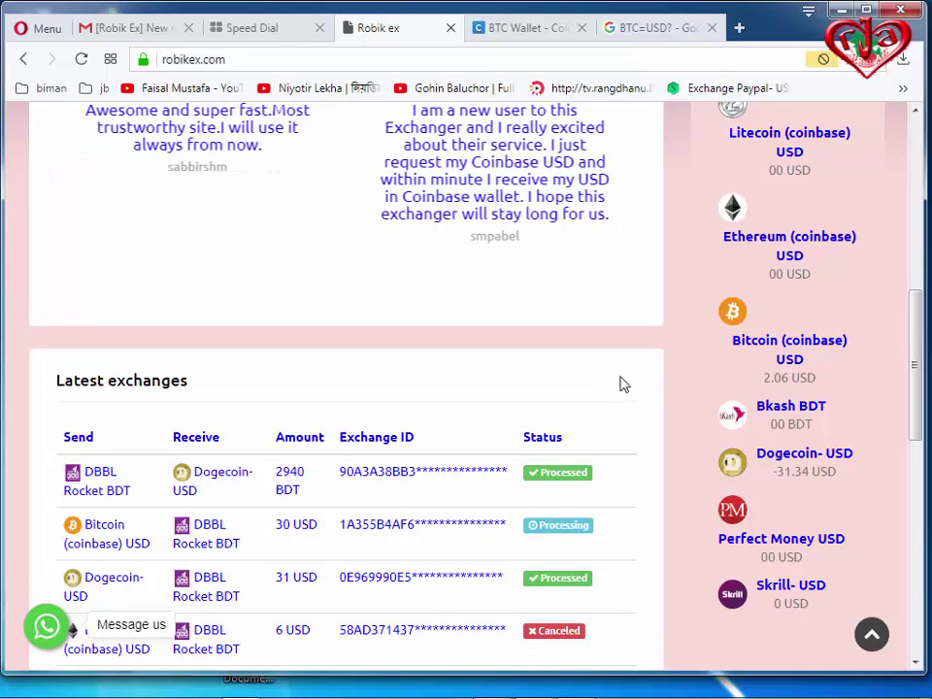
scroll(623, 385, down, 1)
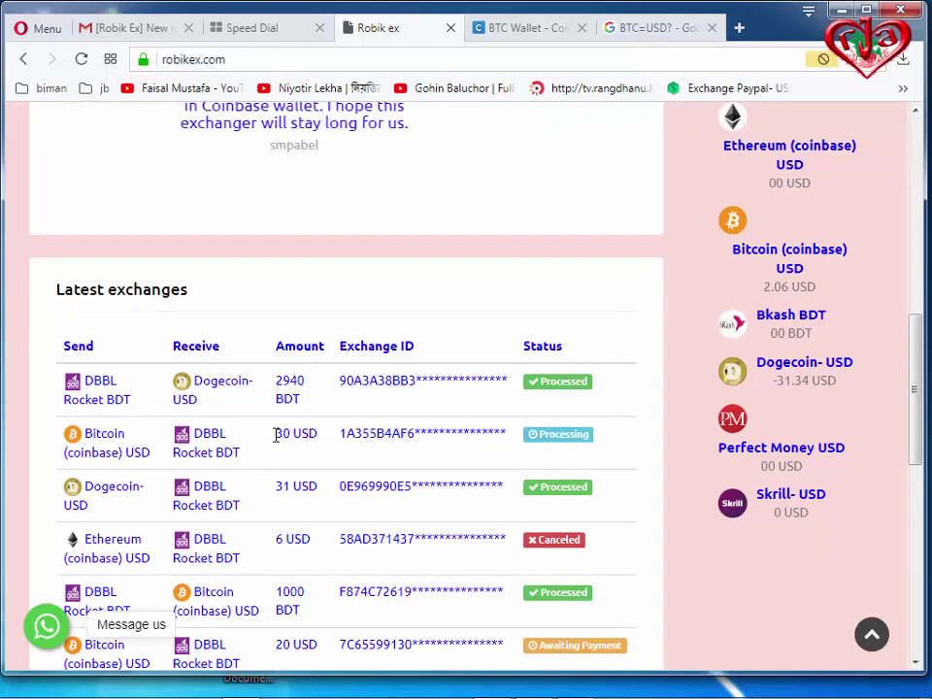
drag(276, 434, 321, 445)
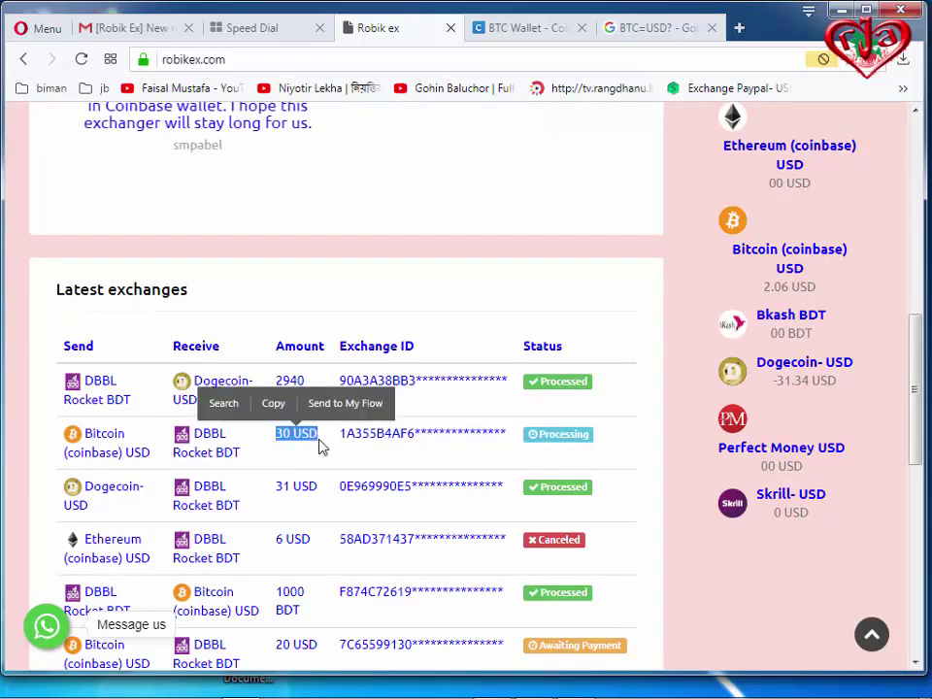
click(104, 29)
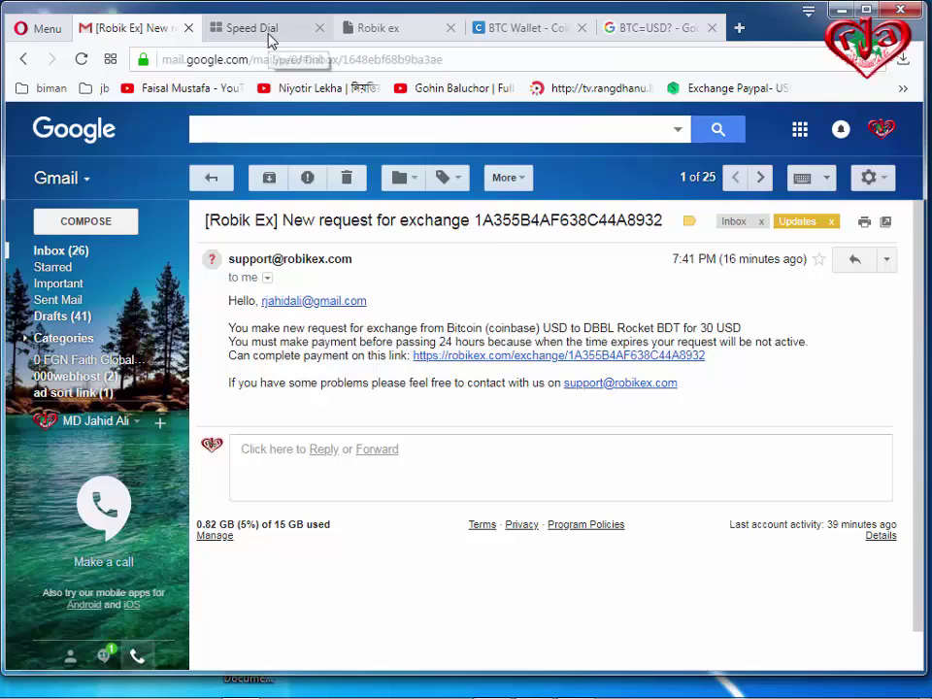
Back on Robik ex, open My Exchanges showing the 30 USD exchange for 2460.00 BDT
click(271, 37)
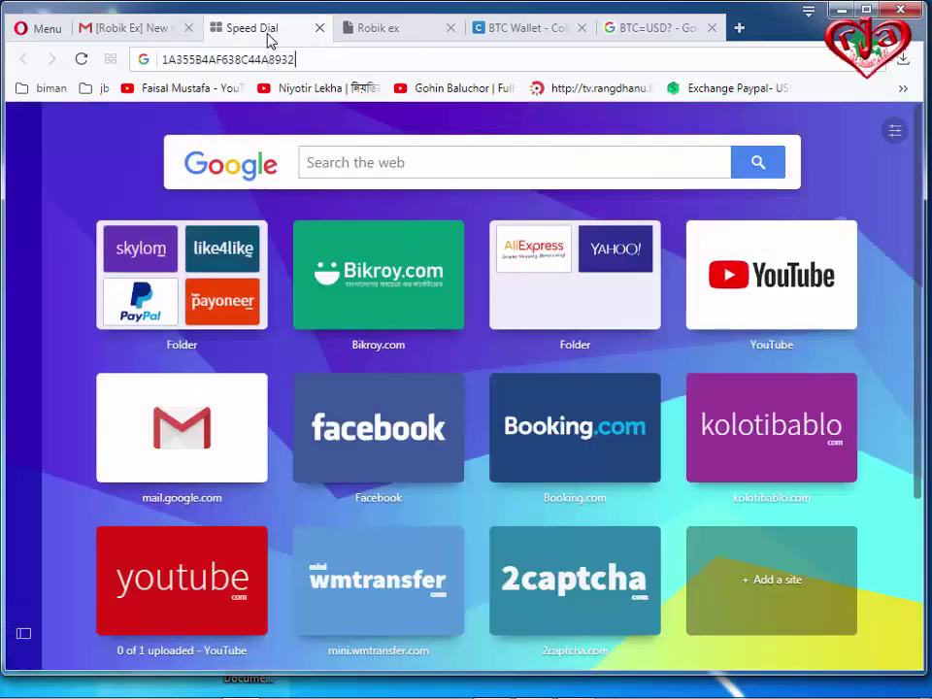
click(369, 35)
scroll(803, 328, up, 10)
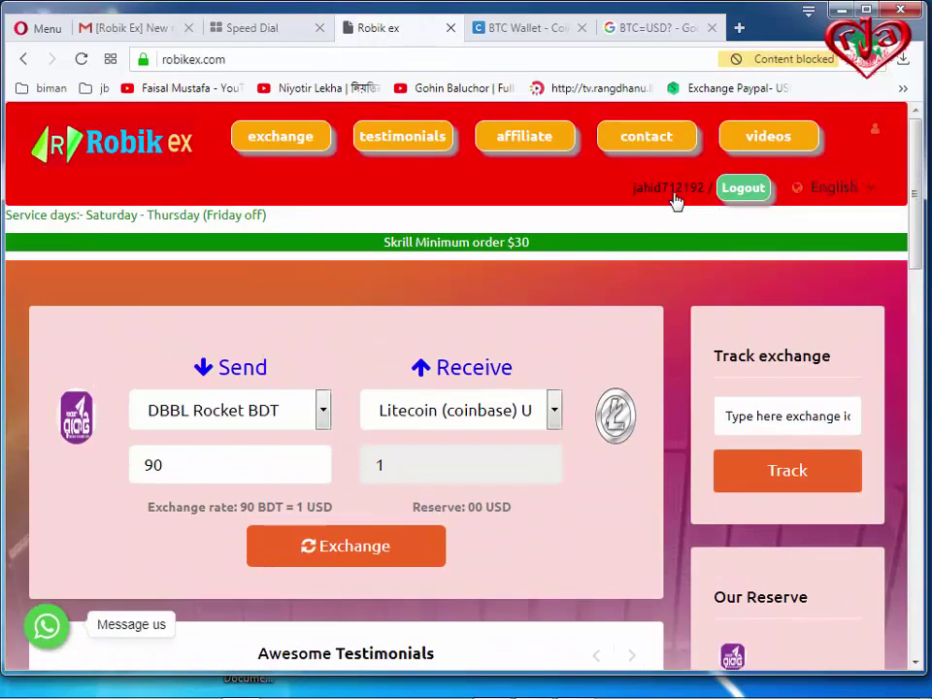
click(674, 194)
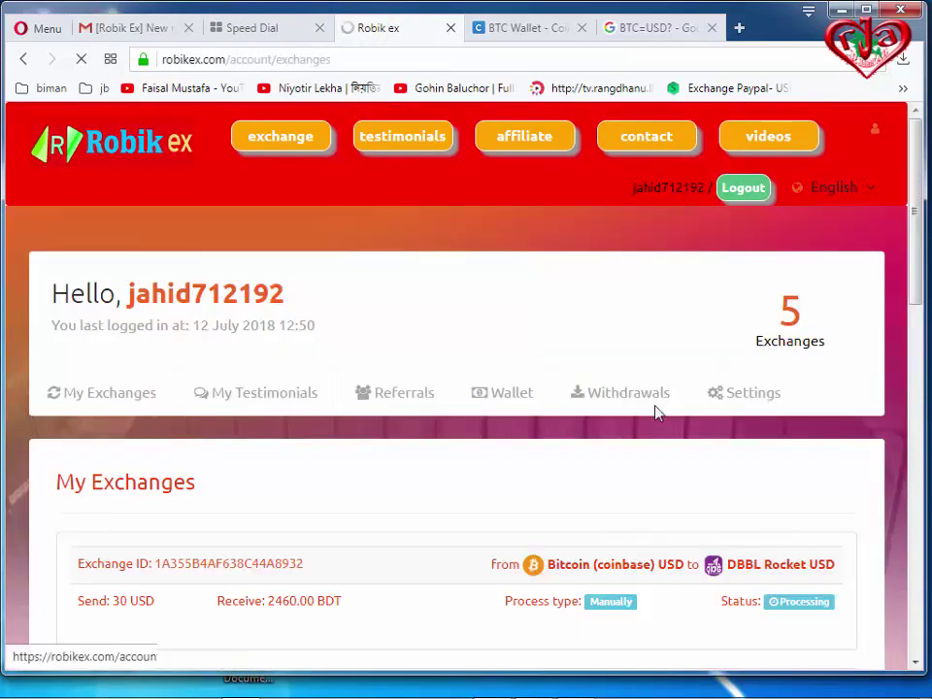
scroll(670, 438, down, 2)
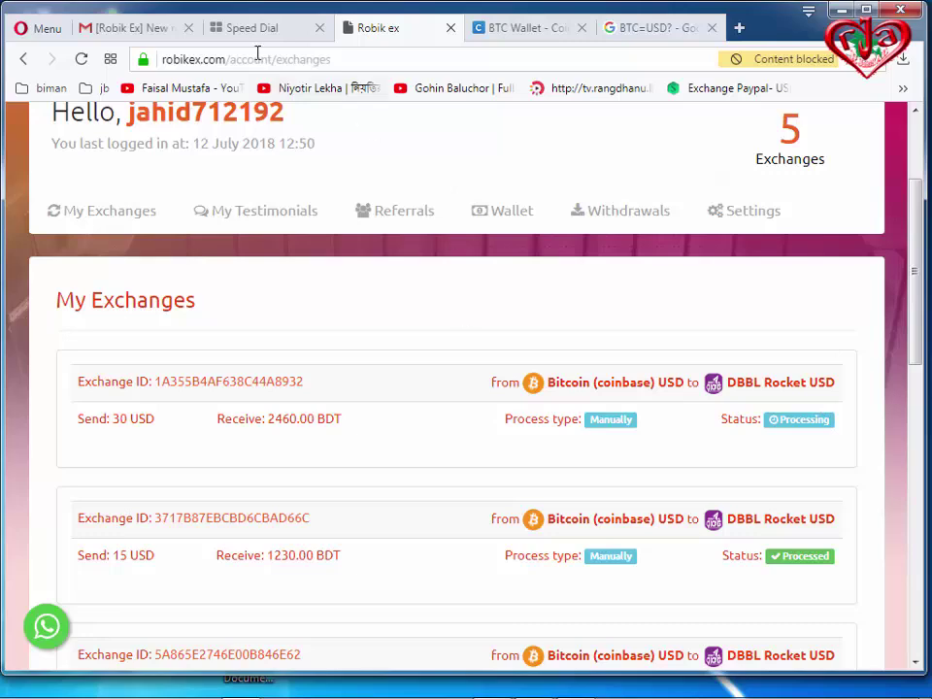
Recheck the exchange-request email, then scroll My Exchanges down to the site footer
click(242, 29)
click(139, 29)
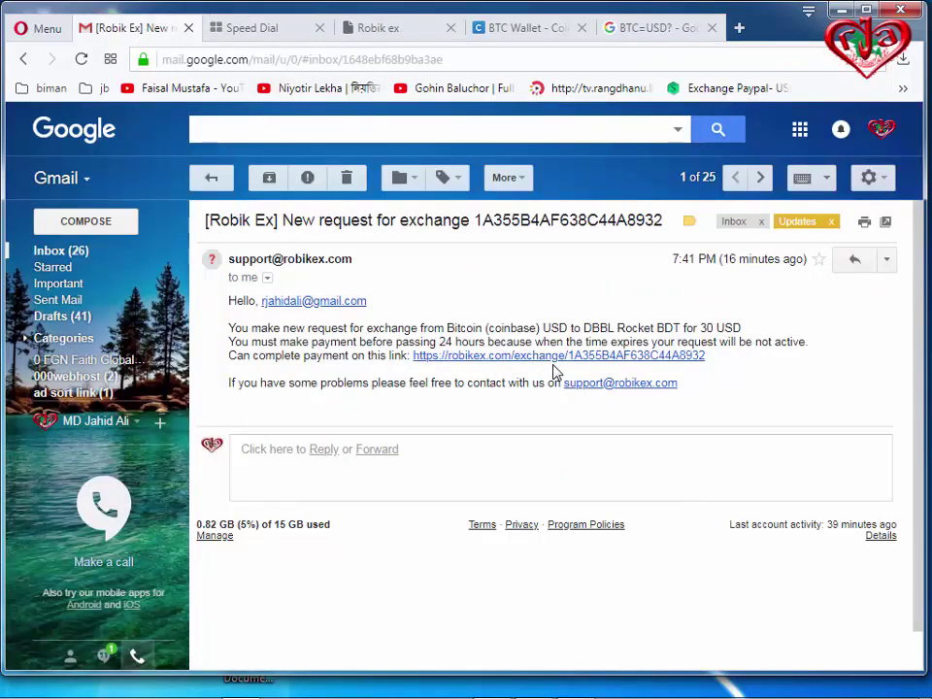
click(380, 29)
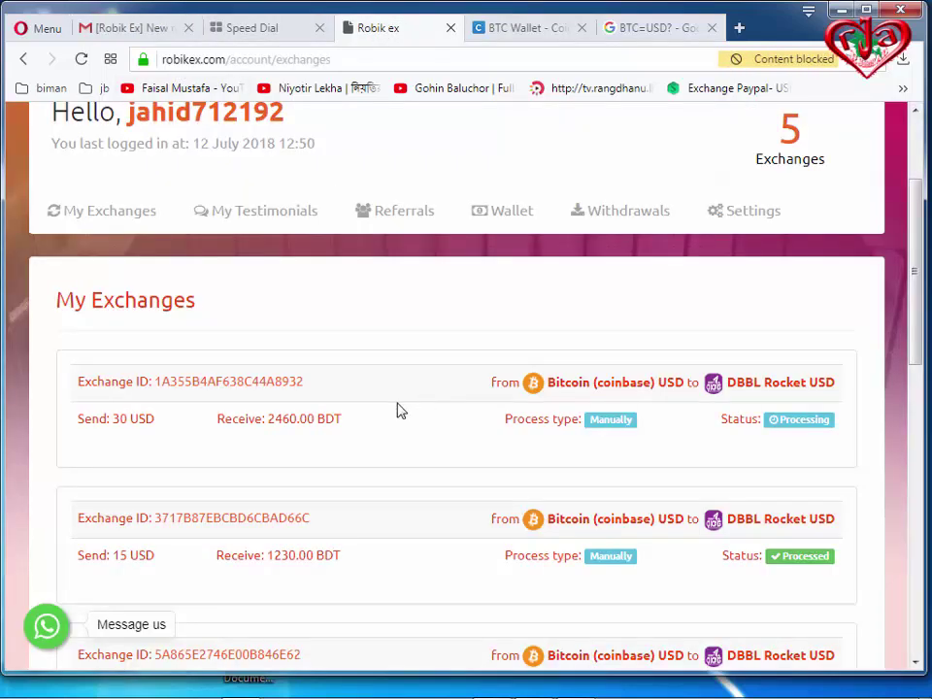
scroll(397, 410, down, 2)
scroll(397, 410, down, 5)
scroll(403, 414, down, 2)
scroll(410, 418, up, 2)
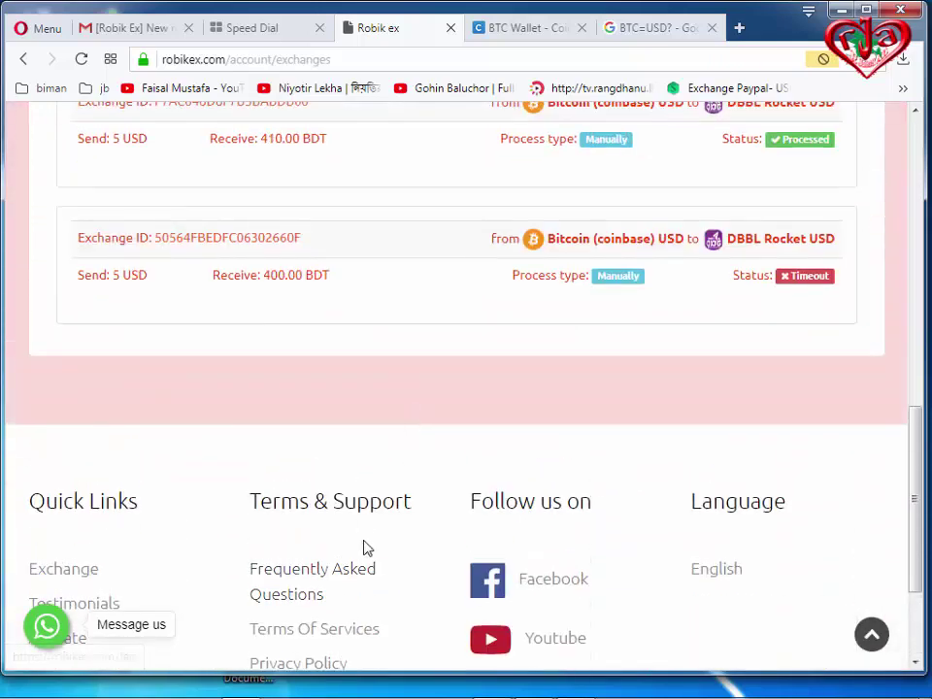
scroll(395, 552, down, 2)
Open the Contact page and highlight the WhatsApp number and support email
click(287, 560)
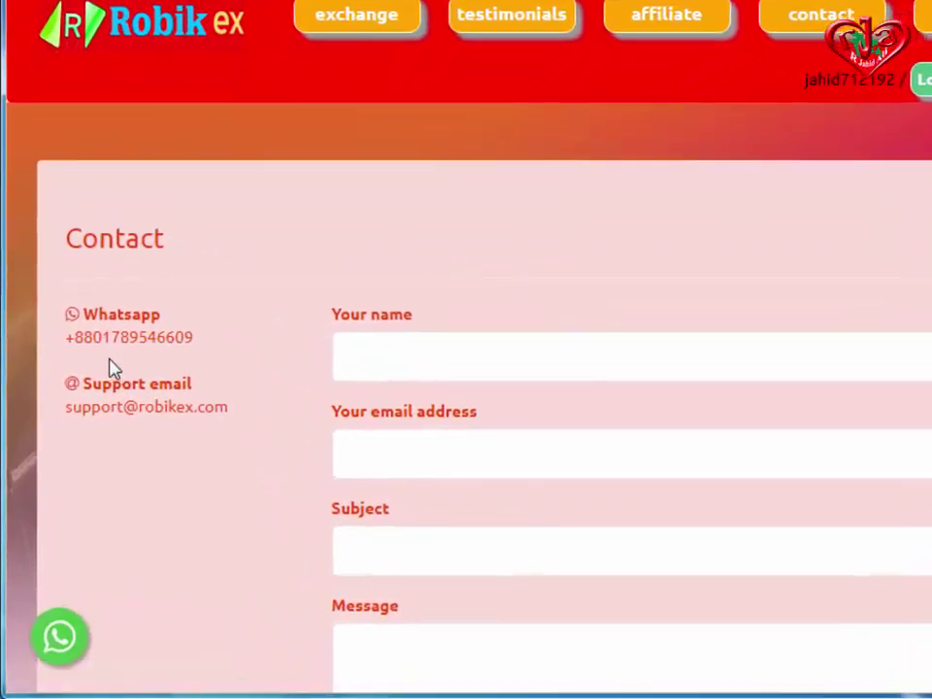
drag(196, 333, 93, 333)
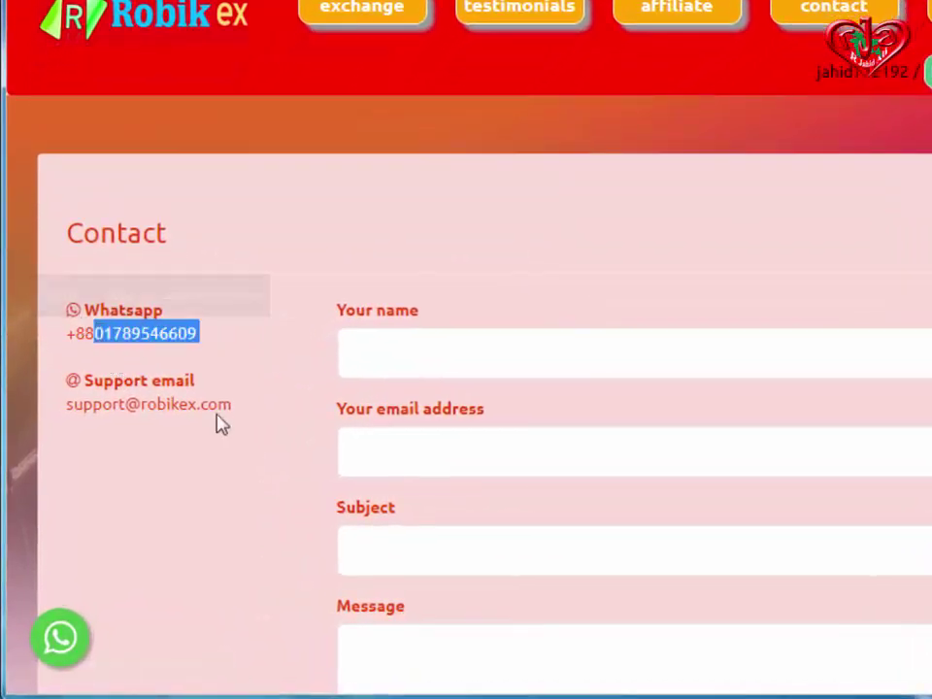
drag(227, 406, 85, 410)
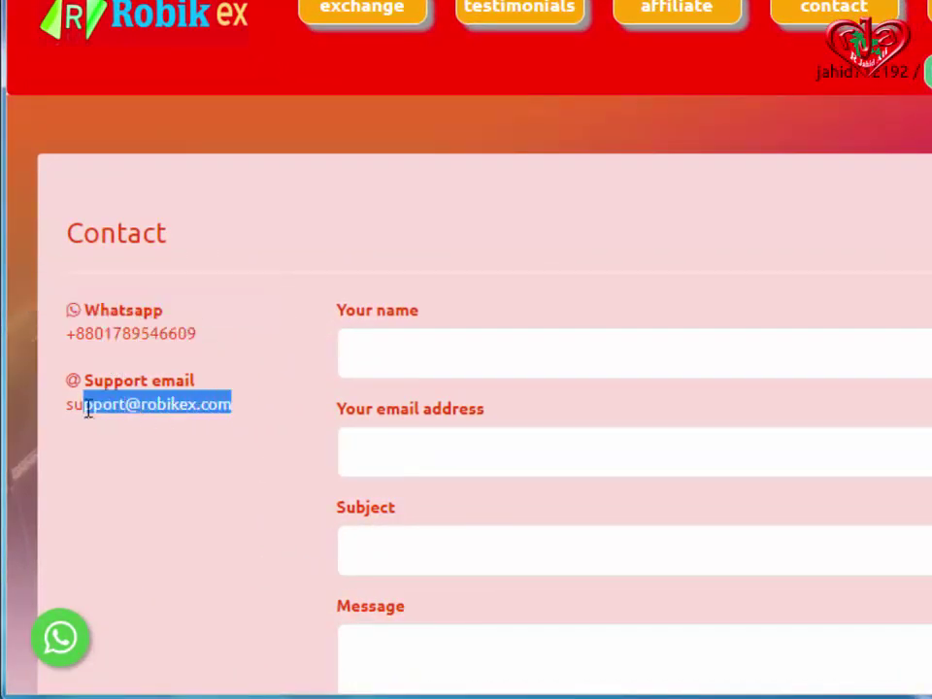
click(152, 439)
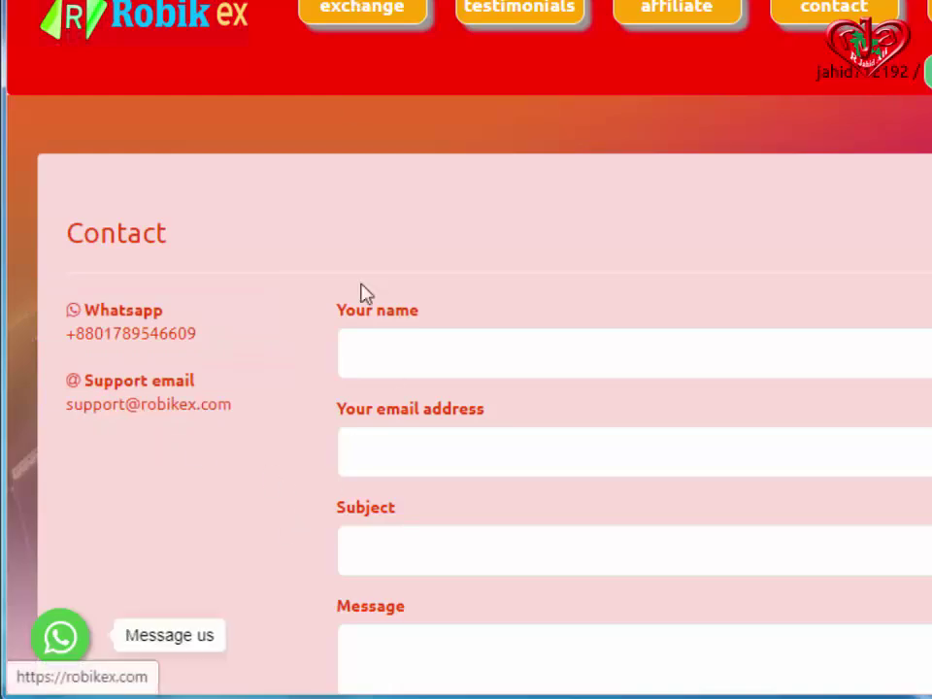
Open the About page from the footer, which reads 'Edit from WebAdmin.'
scroll(405, 650, down, 5)
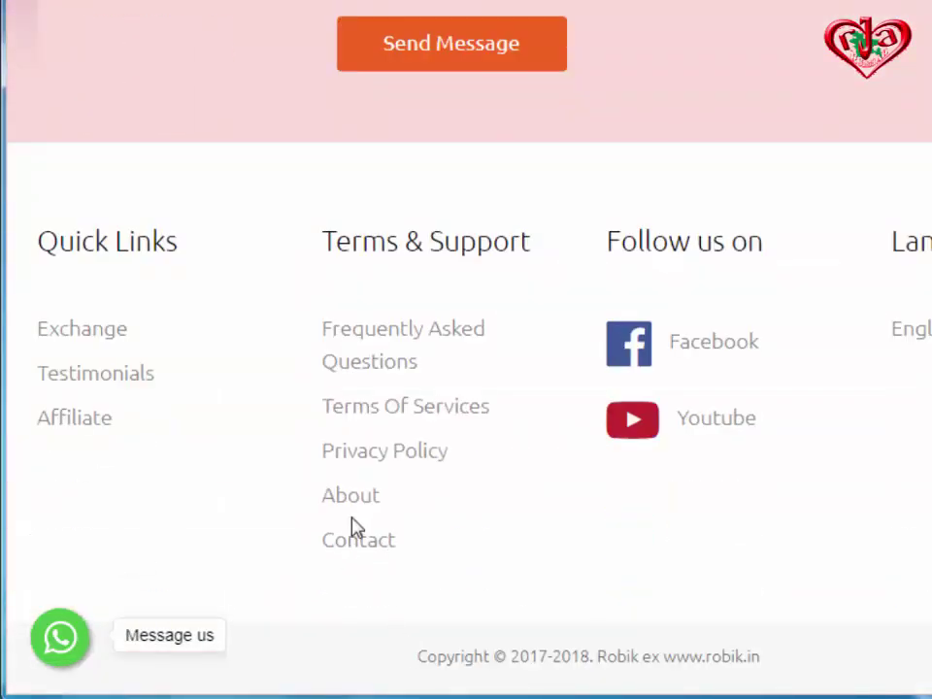
click(353, 501)
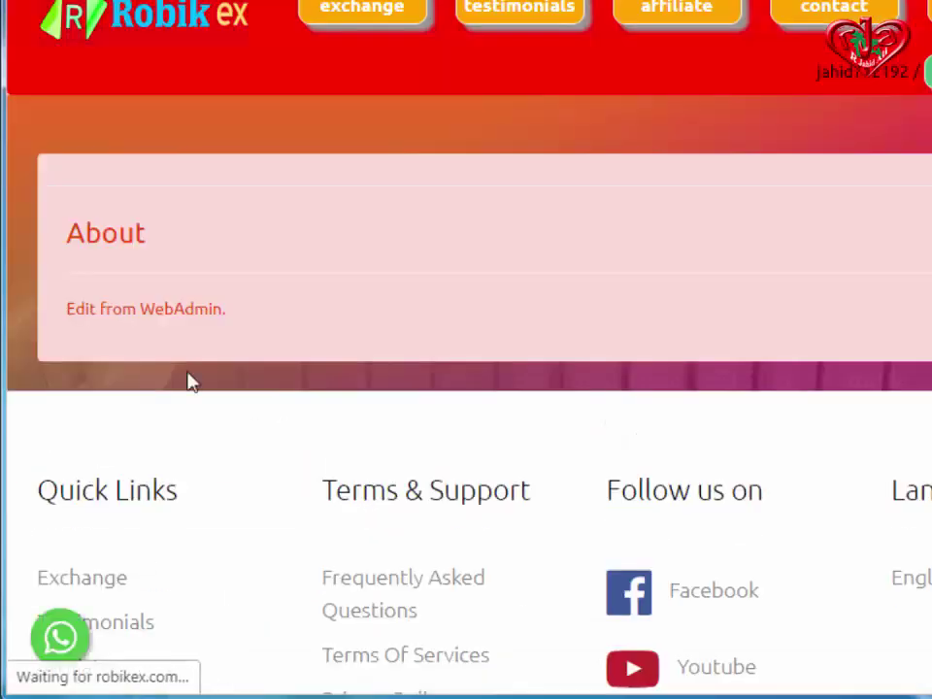
scroll(391, 641, down, 3)
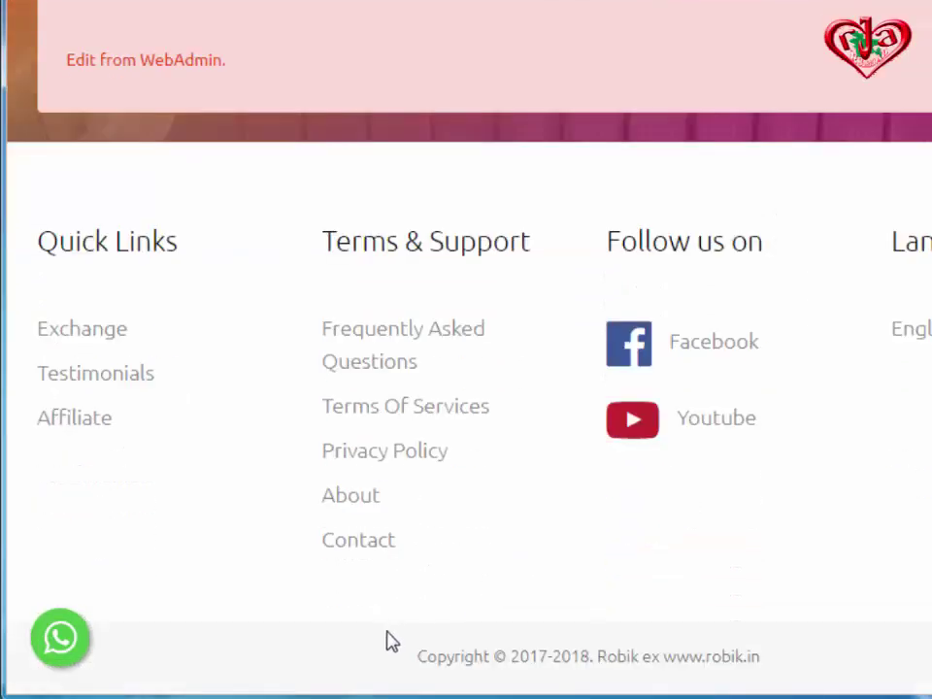
Open the Privacy Policy page from the footer and read through it
click(379, 469)
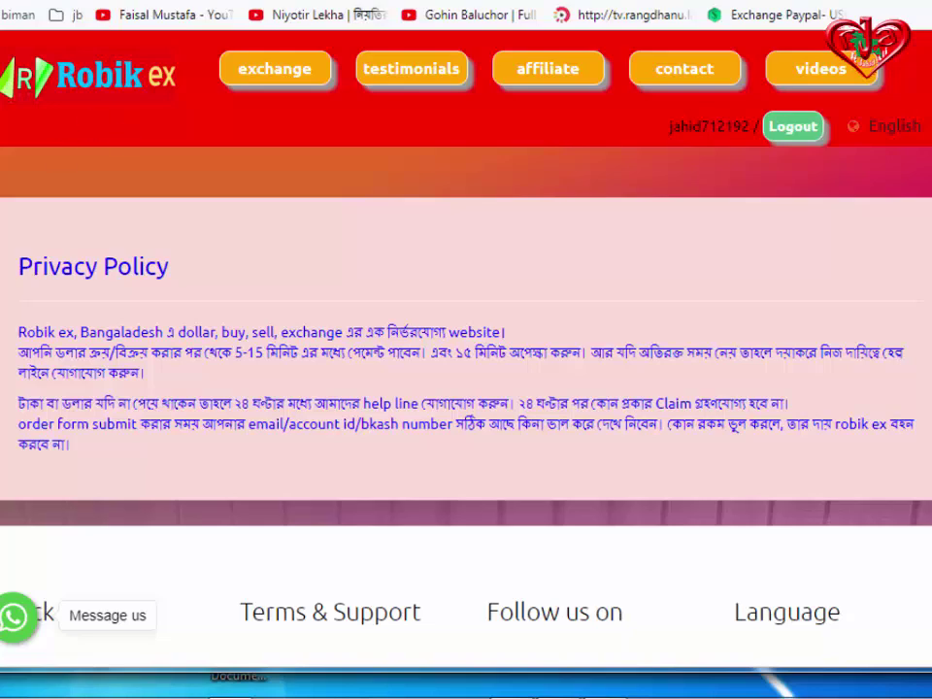
scroll(491, 397, down, 1)
scroll(491, 396, down, 2)
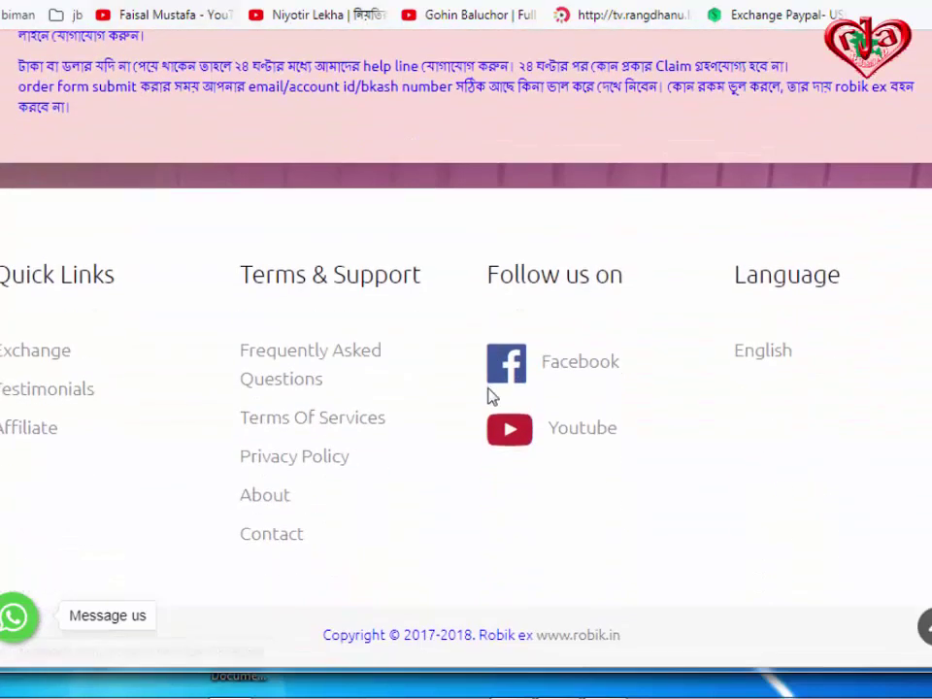
scroll(491, 397, up, 3)
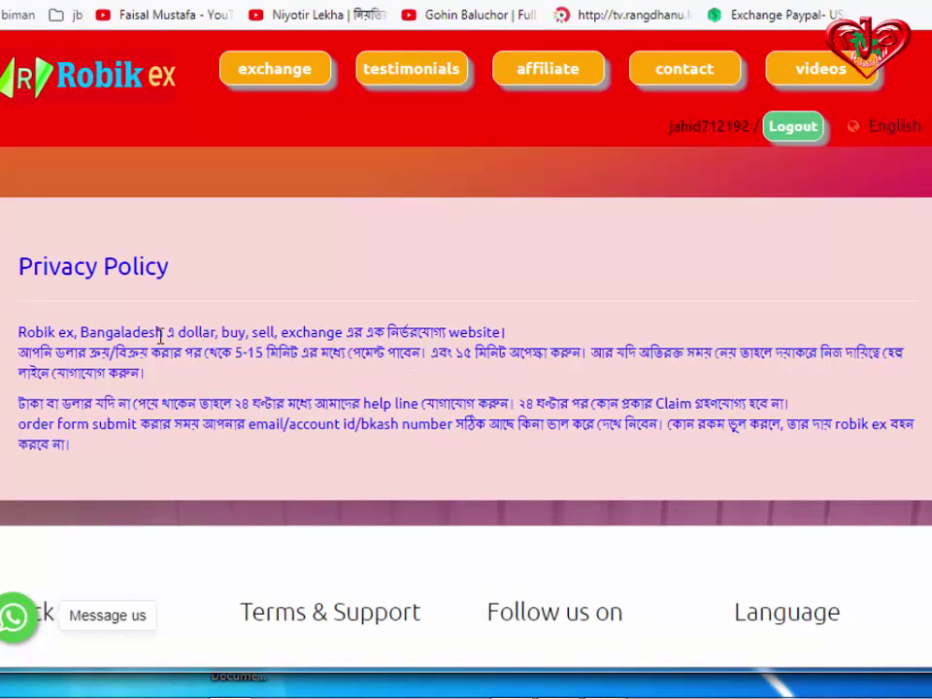
scroll(323, 335, down, 2)
scroll(412, 327, up, 2)
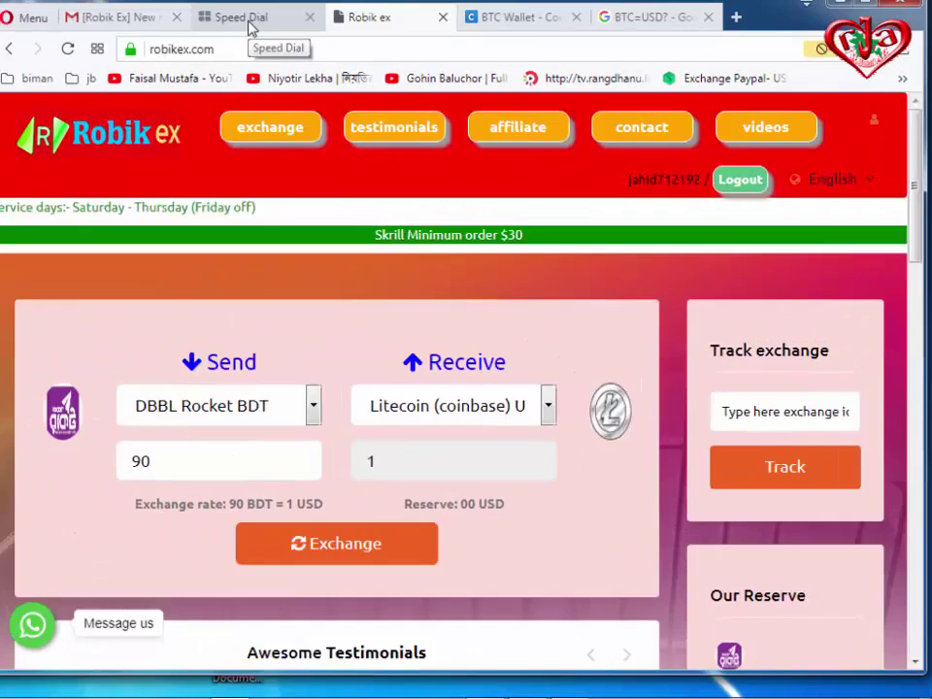
In Gmail, read the Coinbase email confirming 0.00468 BTC was sent
click(260, 25)
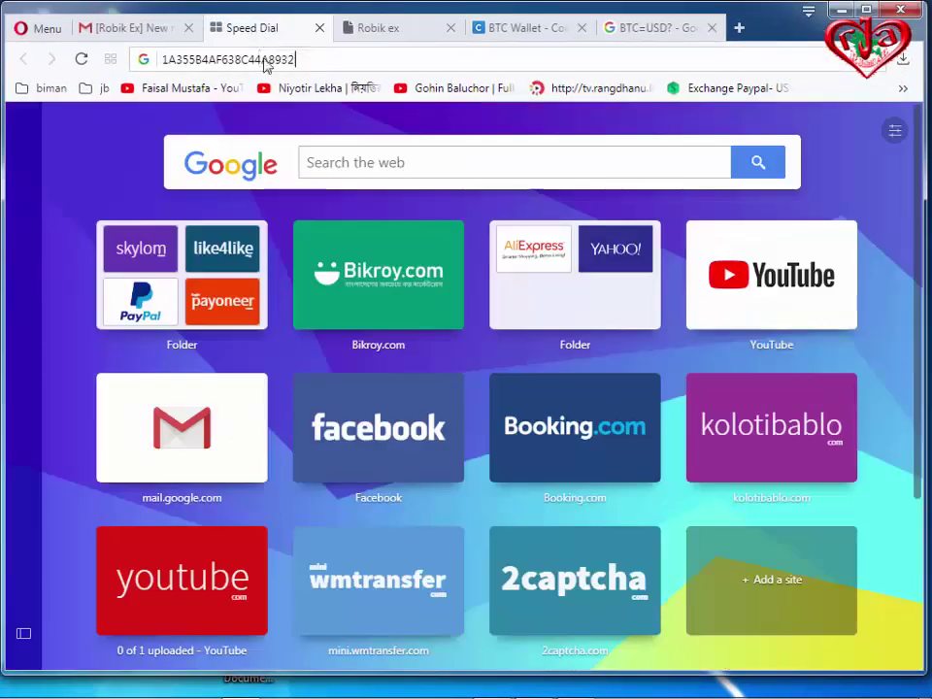
click(108, 29)
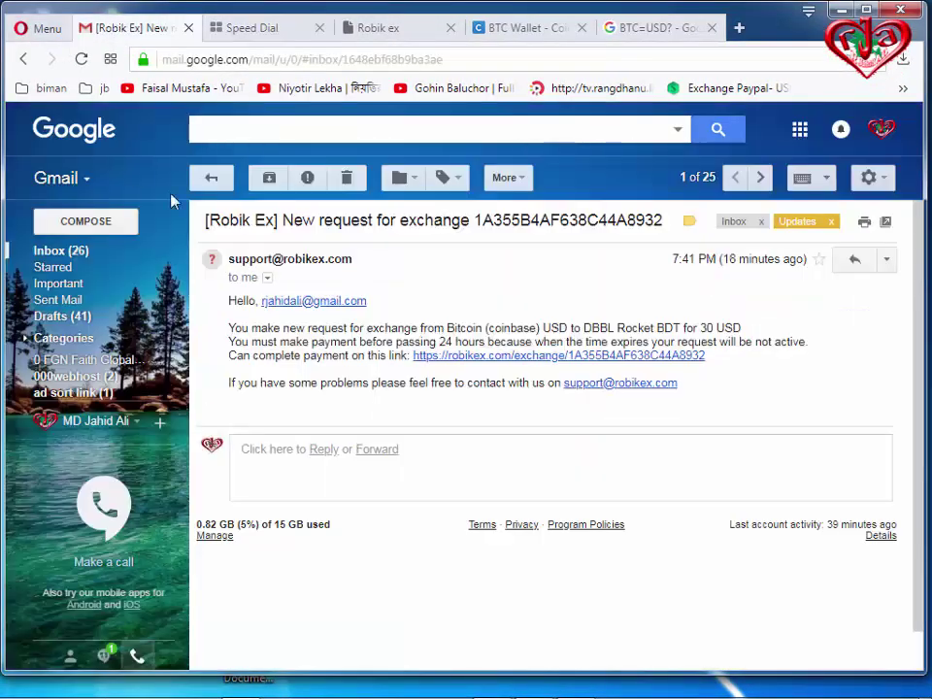
click(54, 255)
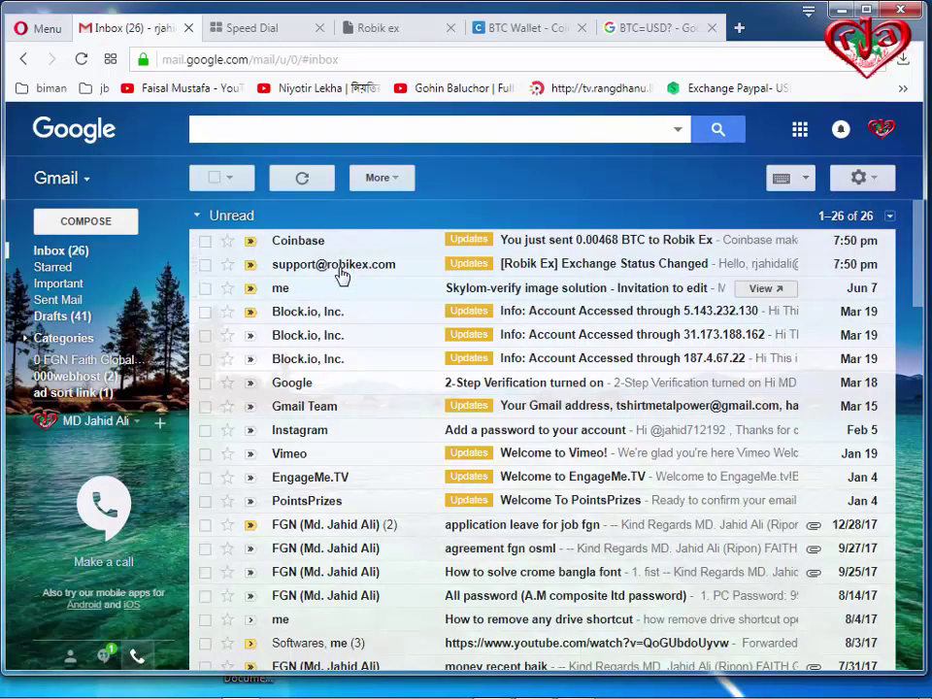
click(298, 251)
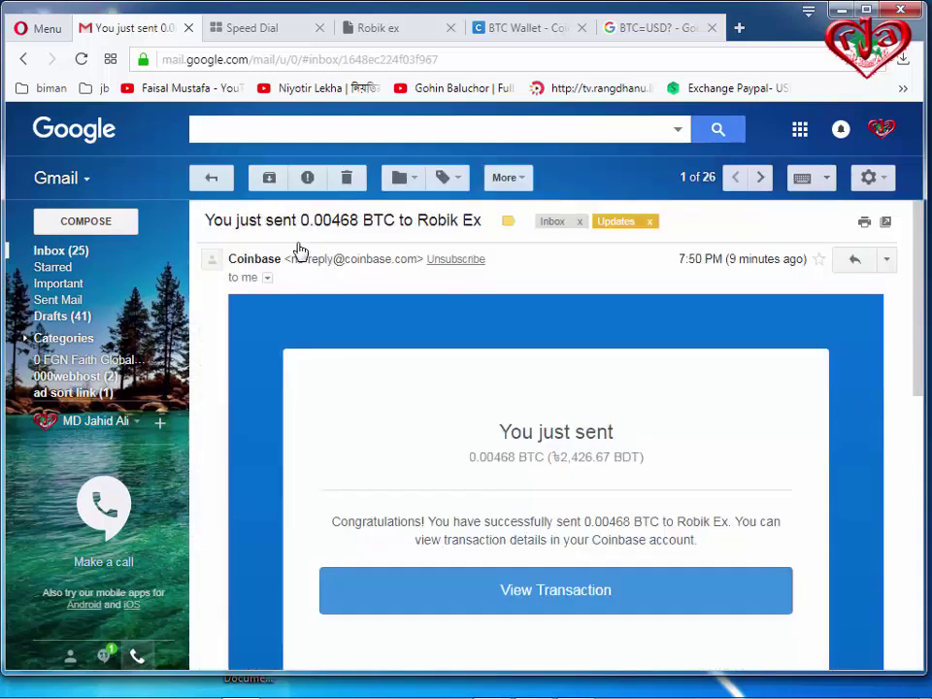
scroll(533, 513, down, 2)
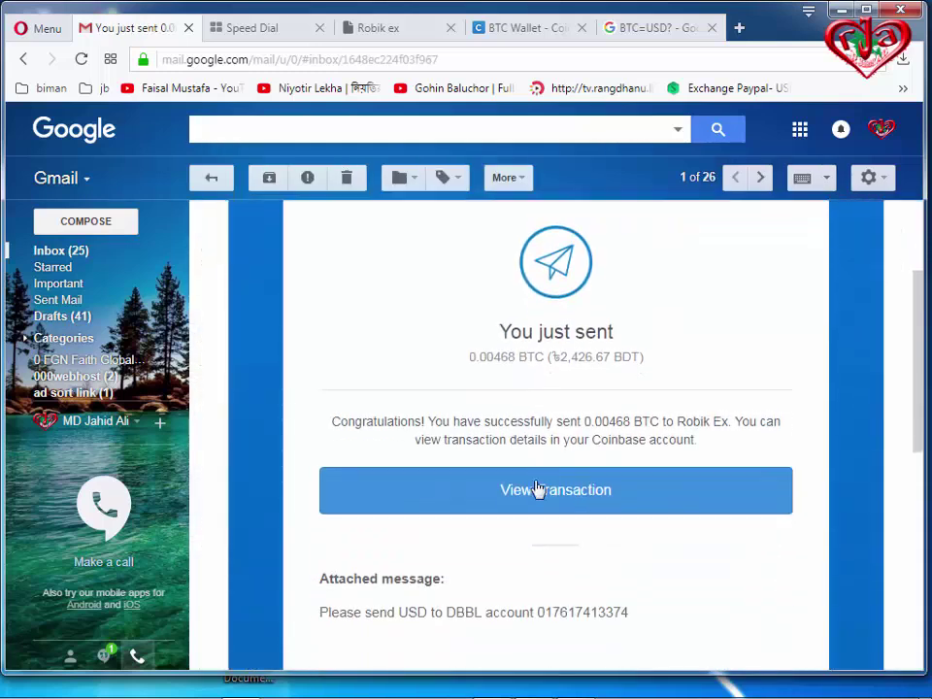
drag(476, 357, 682, 369)
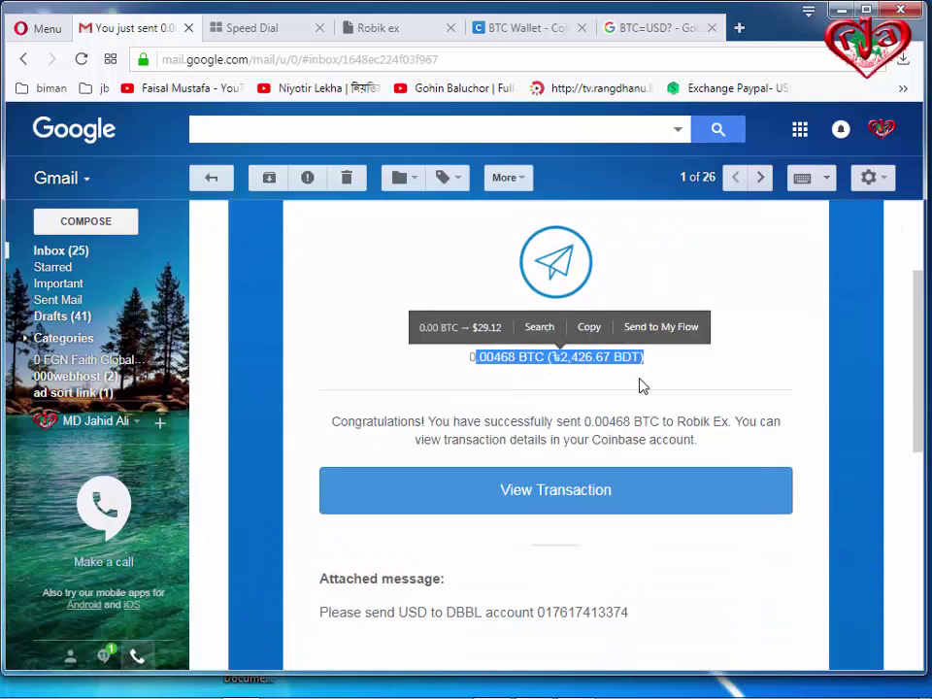
scroll(642, 385, up, 2)
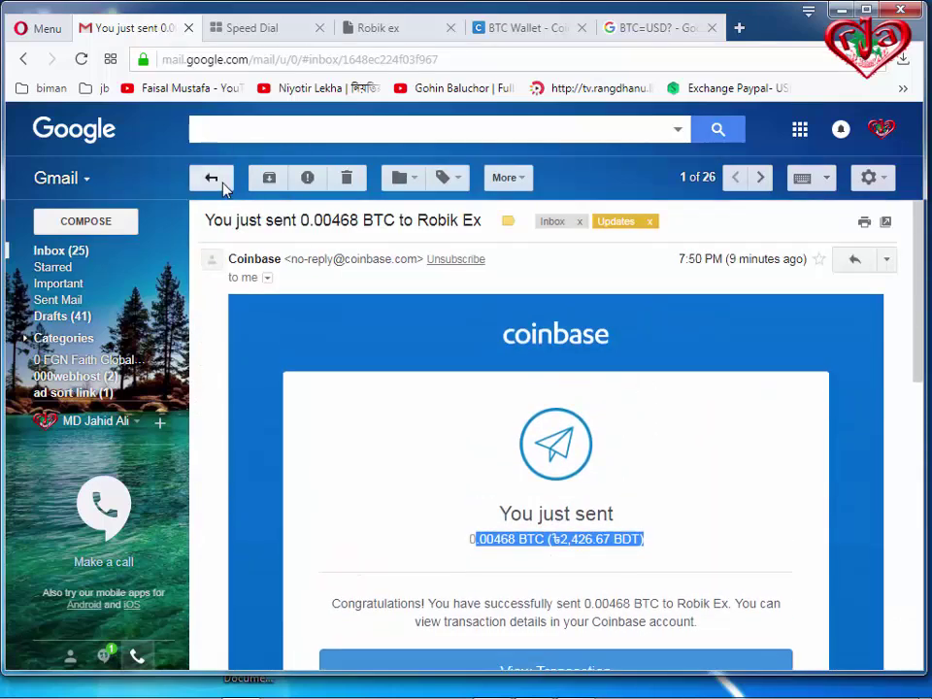
Read the Robik Ex 'Exchange Status Changed' email showing Processing, then return to Robik ex
click(214, 178)
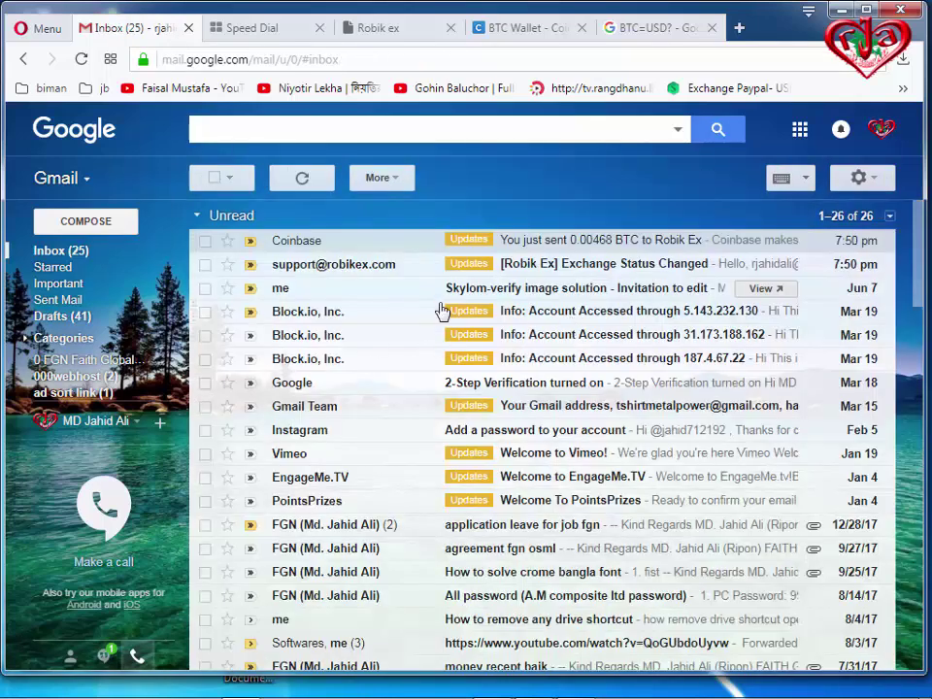
click(287, 276)
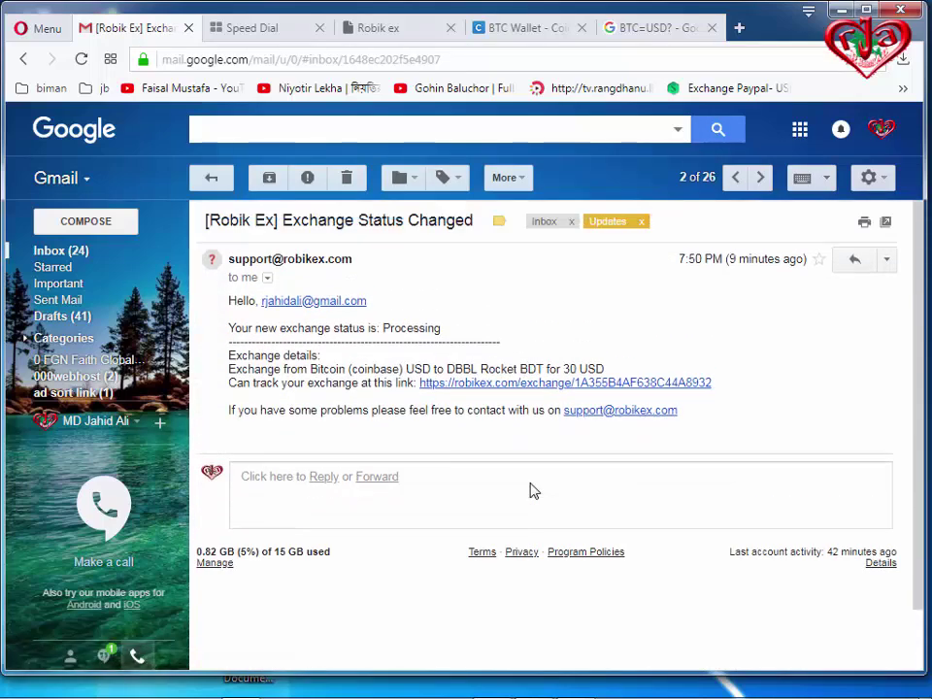
click(387, 31)
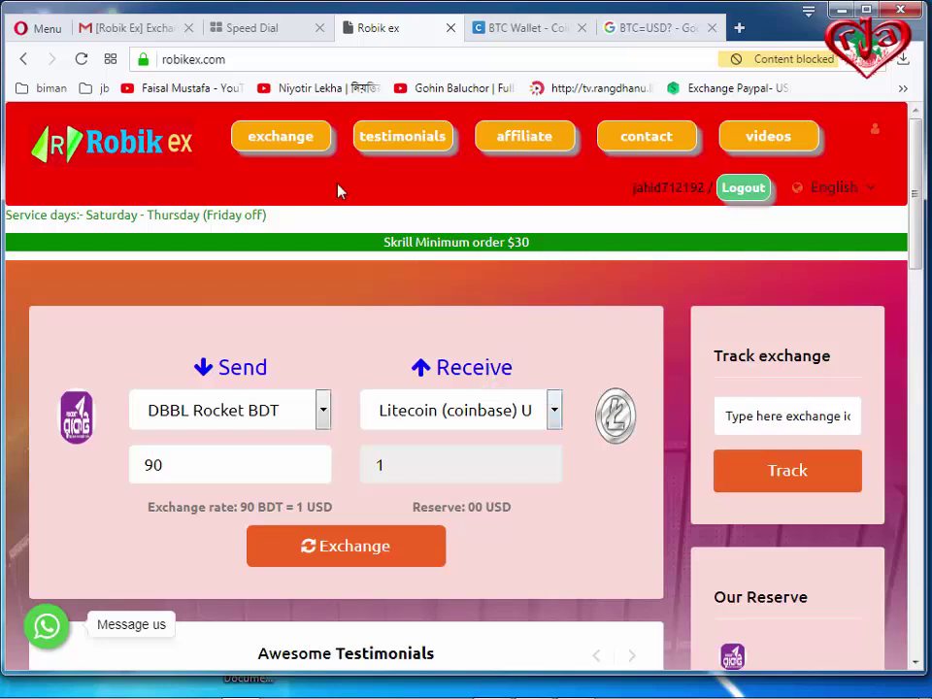
Open My Exchanges from the username link and scroll through the five exchanges
click(684, 188)
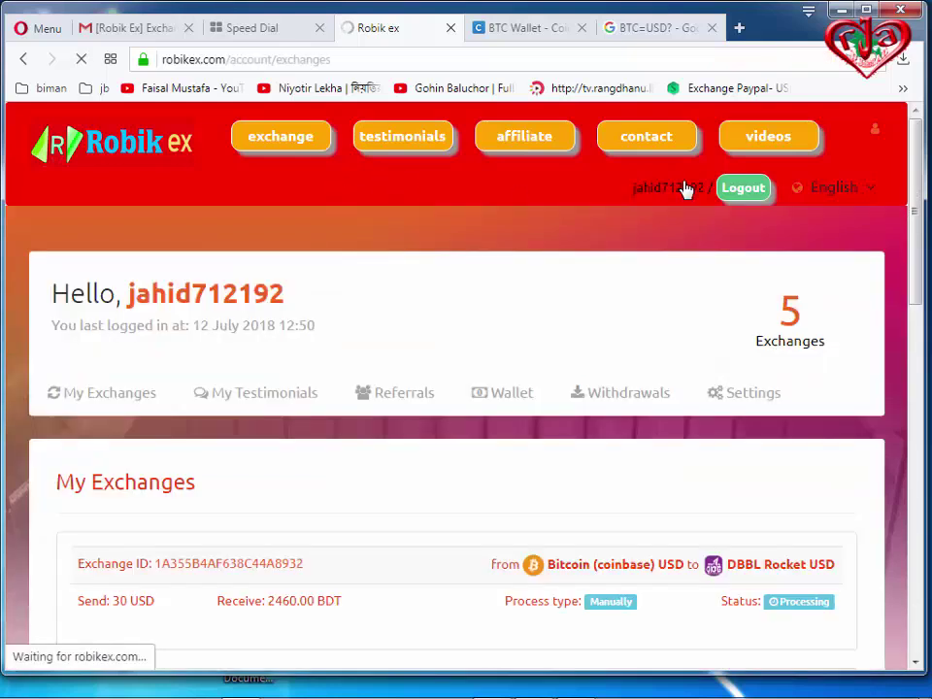
scroll(537, 268, down, 3)
scroll(537, 273, down, 3)
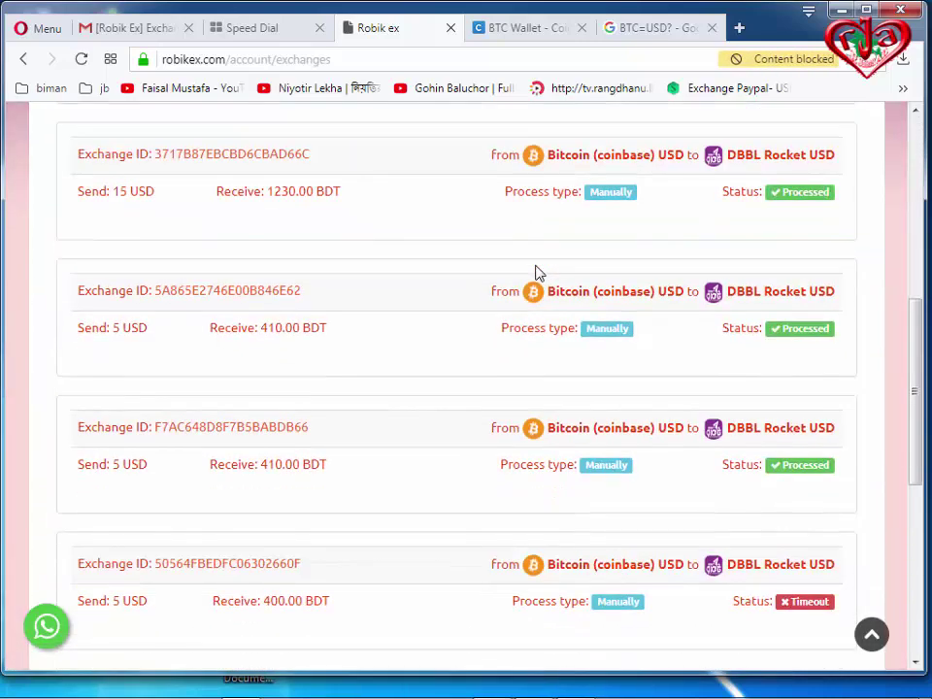
scroll(539, 273, down, 2)
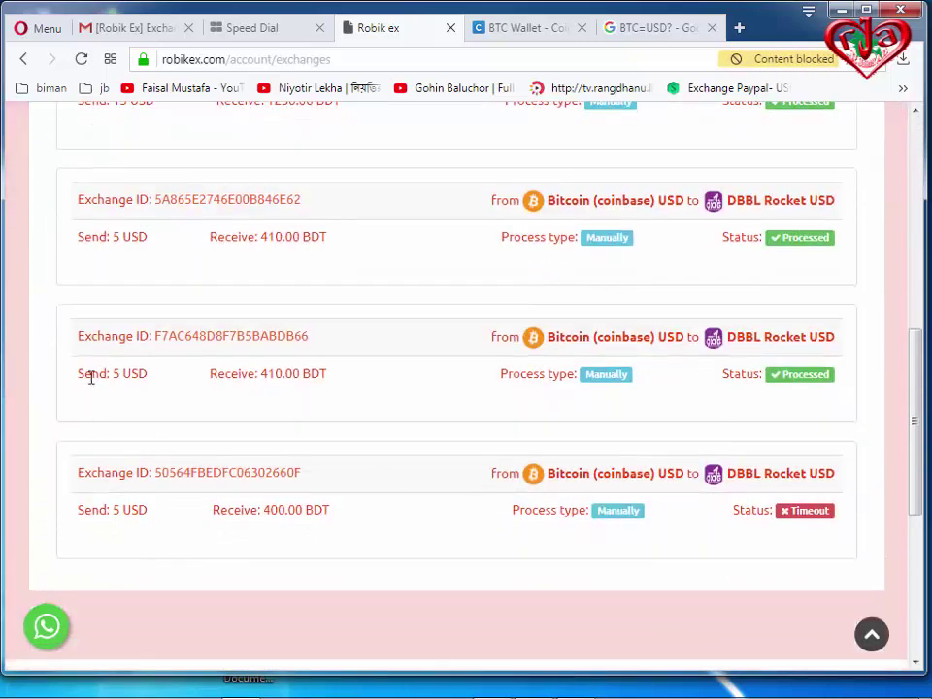
Highlight the 5, 15 and 30 USD Send amounts, then scroll back to the top
drag(90, 376, 151, 395)
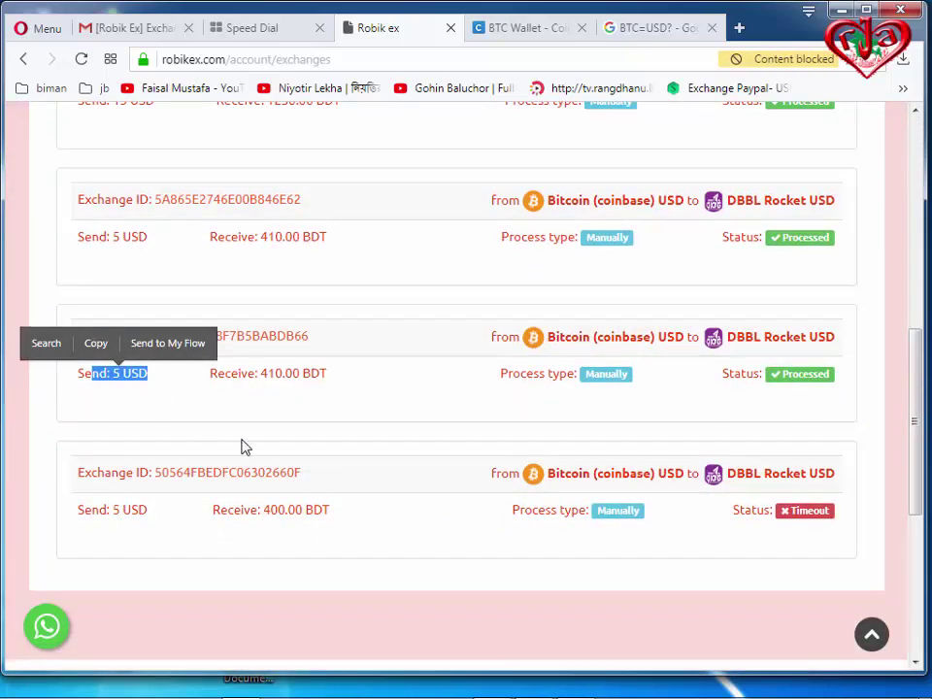
scroll(194, 417, up, 4)
drag(100, 418, 140, 429)
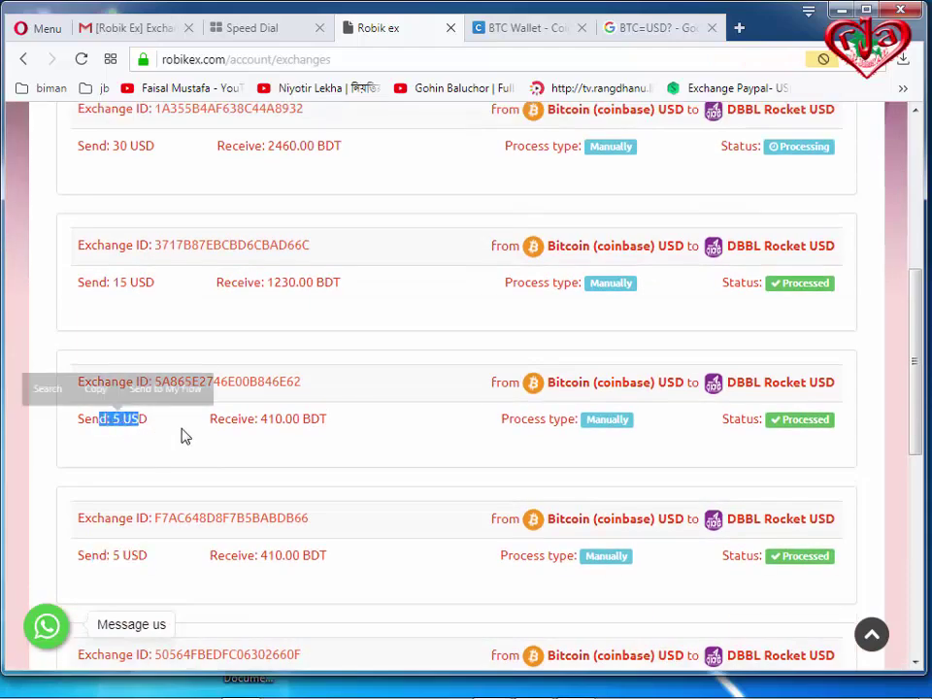
drag(85, 282, 140, 289)
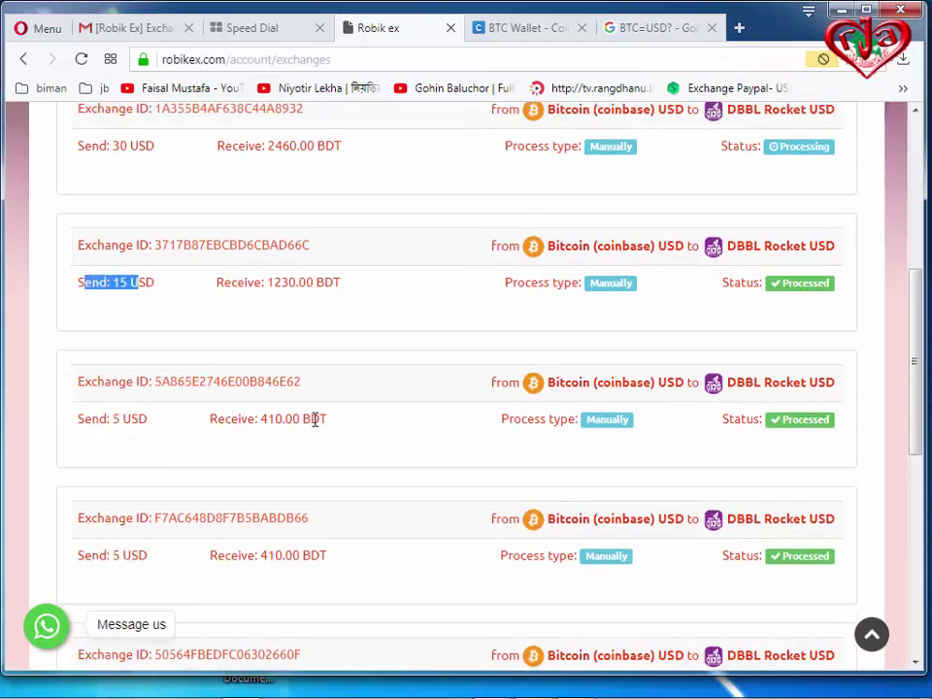
scroll(315, 420, up, 2)
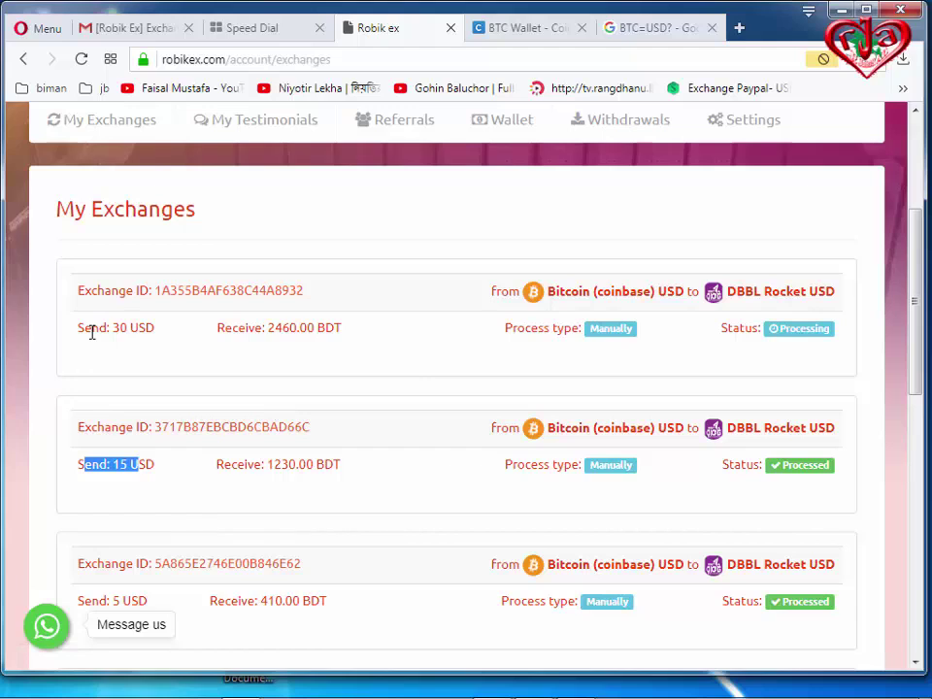
drag(93, 332, 148, 347)
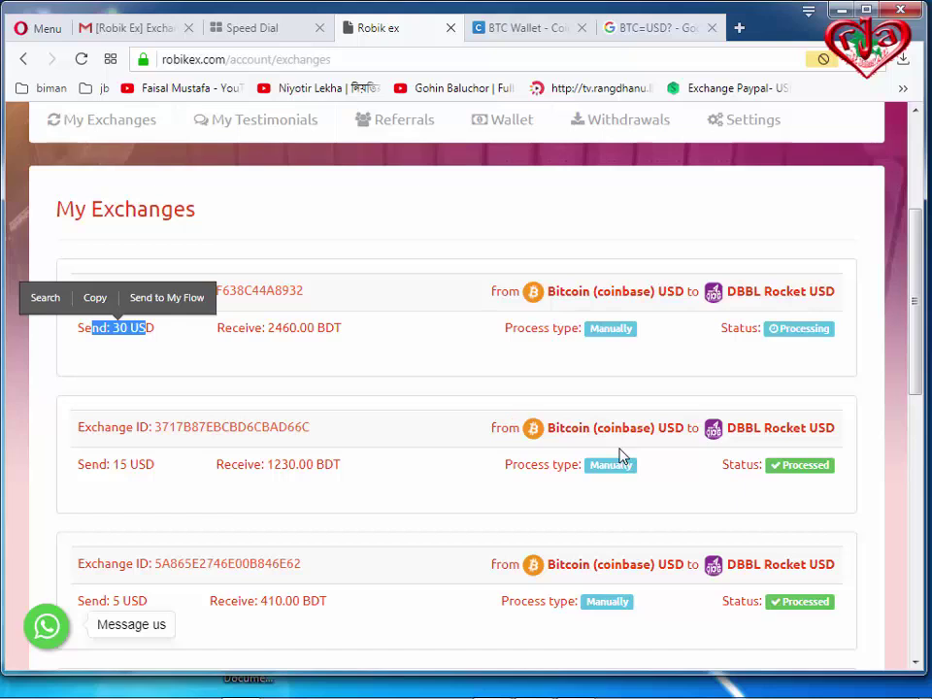
click(95, 300)
click(171, 368)
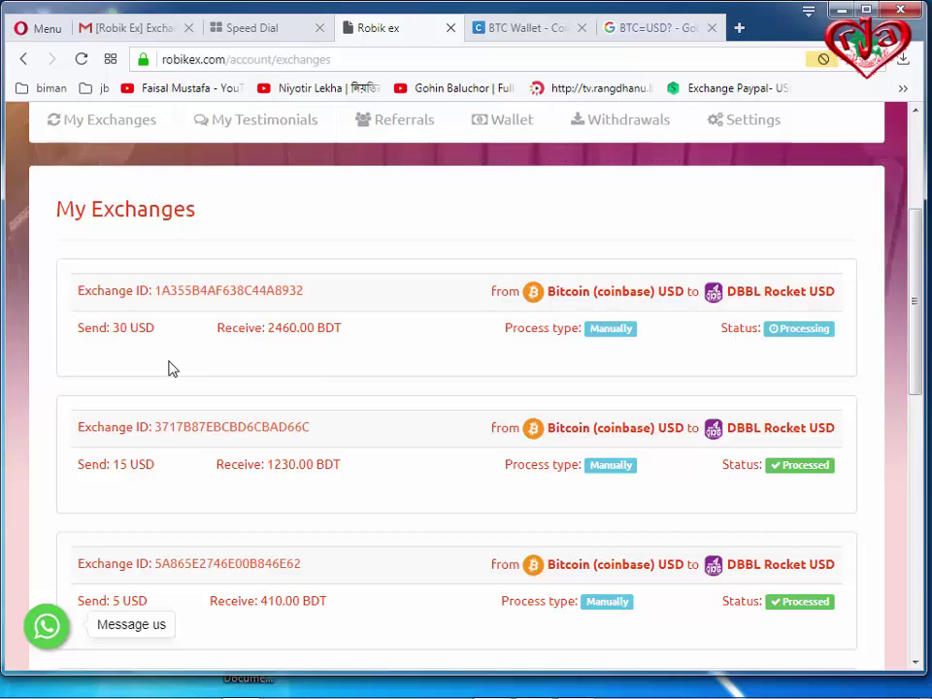
scroll(160, 348, up, 3)
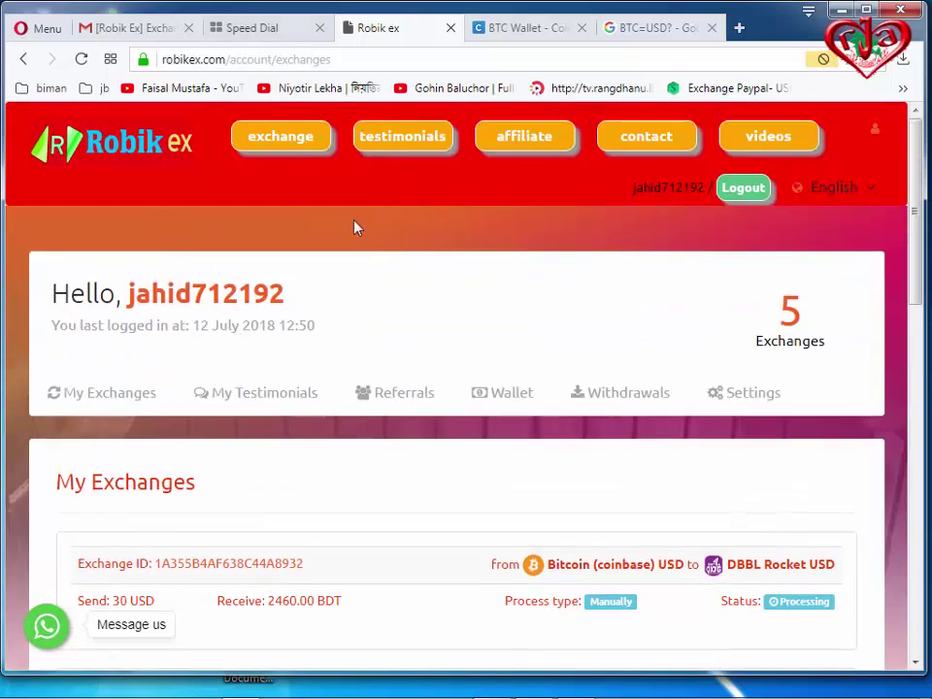
Reload the account page, go to the exchange home page and scroll through it
click(80, 60)
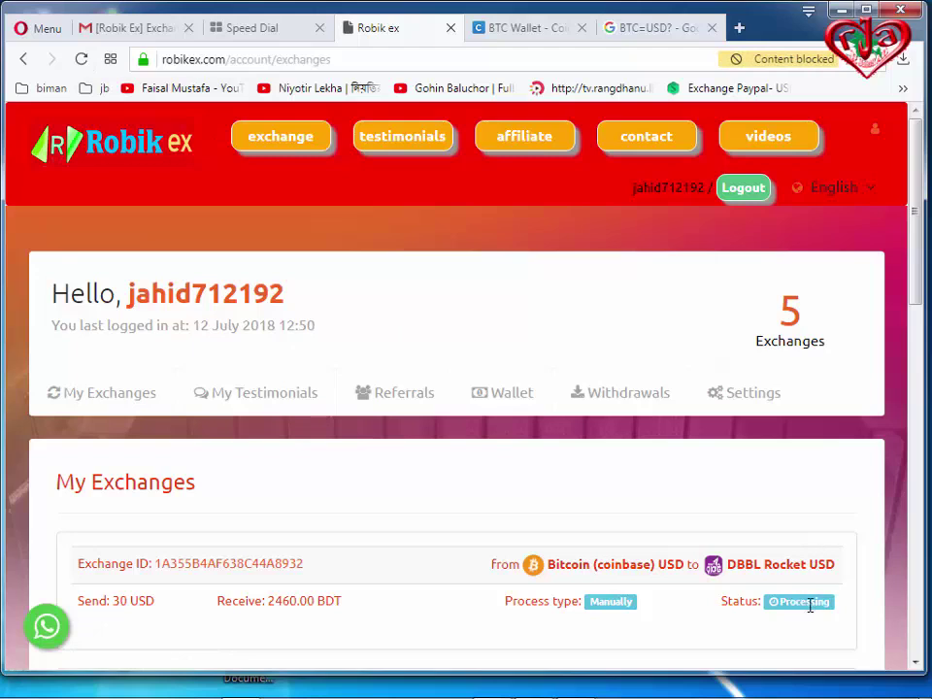
click(279, 146)
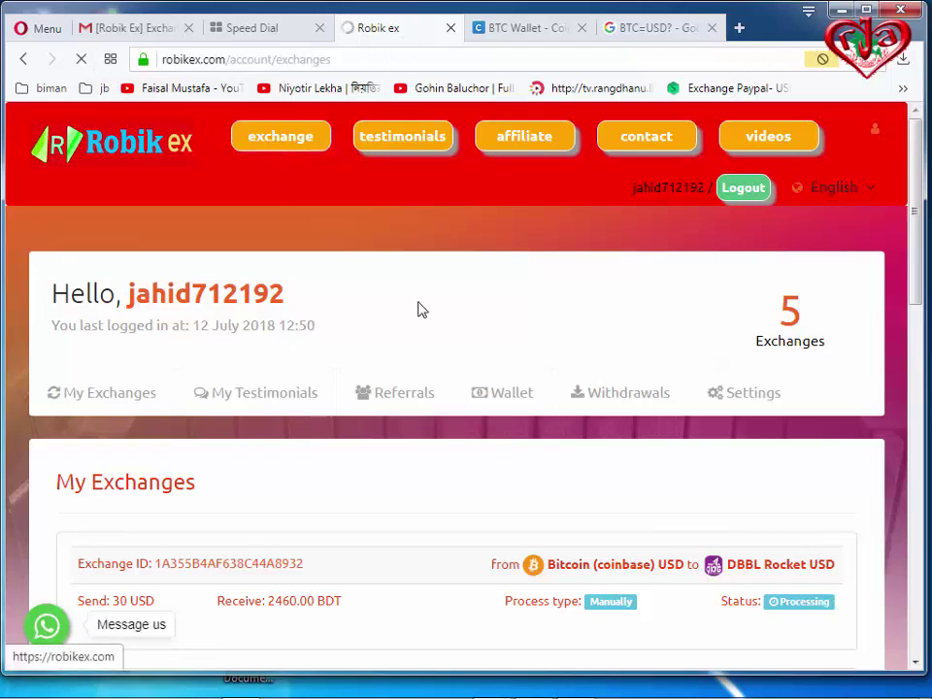
scroll(422, 310, down, 4)
scroll(422, 309, down, 4)
scroll(422, 309, down, 3)
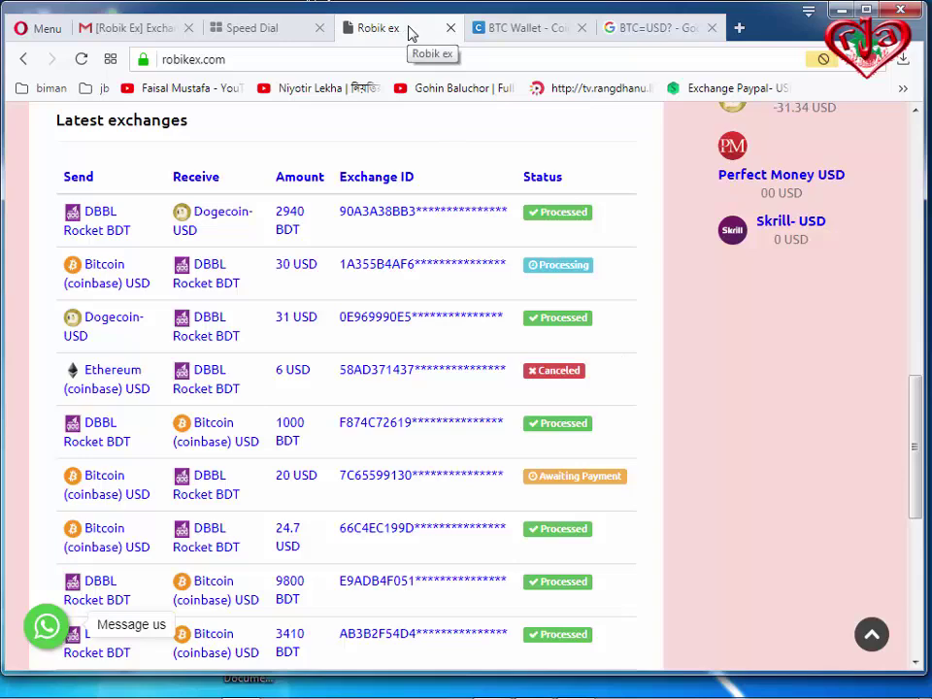
scroll(708, 491, up, 3)
scroll(707, 492, up, 2)
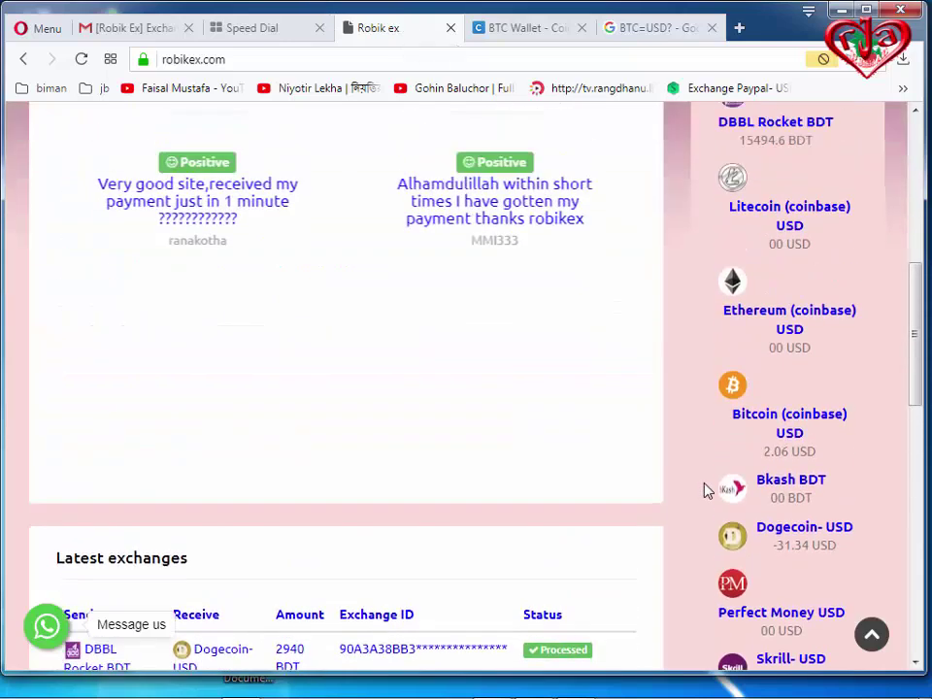
scroll(707, 491, up, 4)
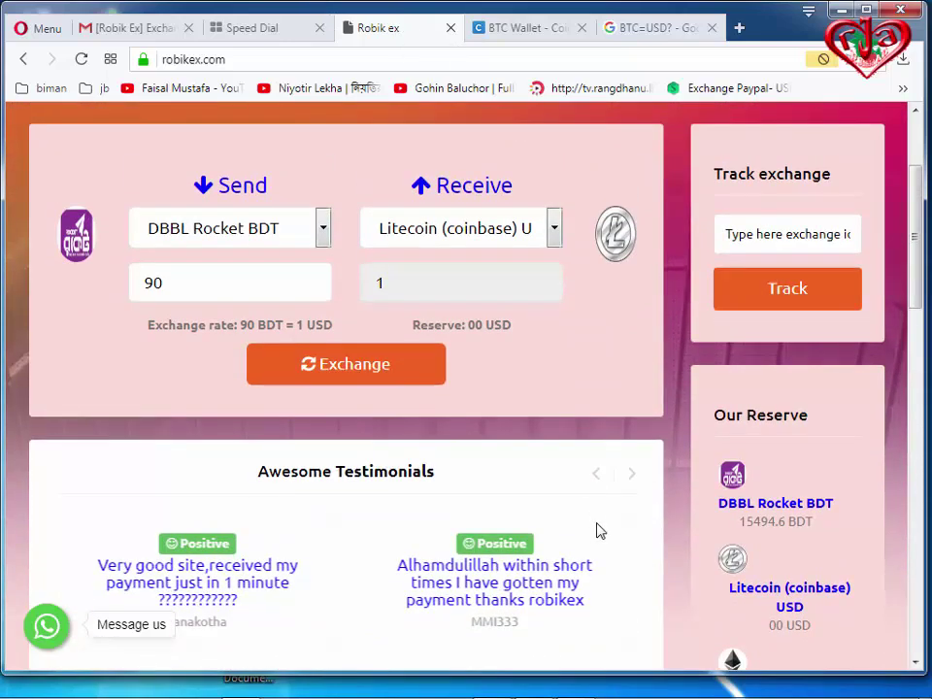
scroll(599, 532, down, 3)
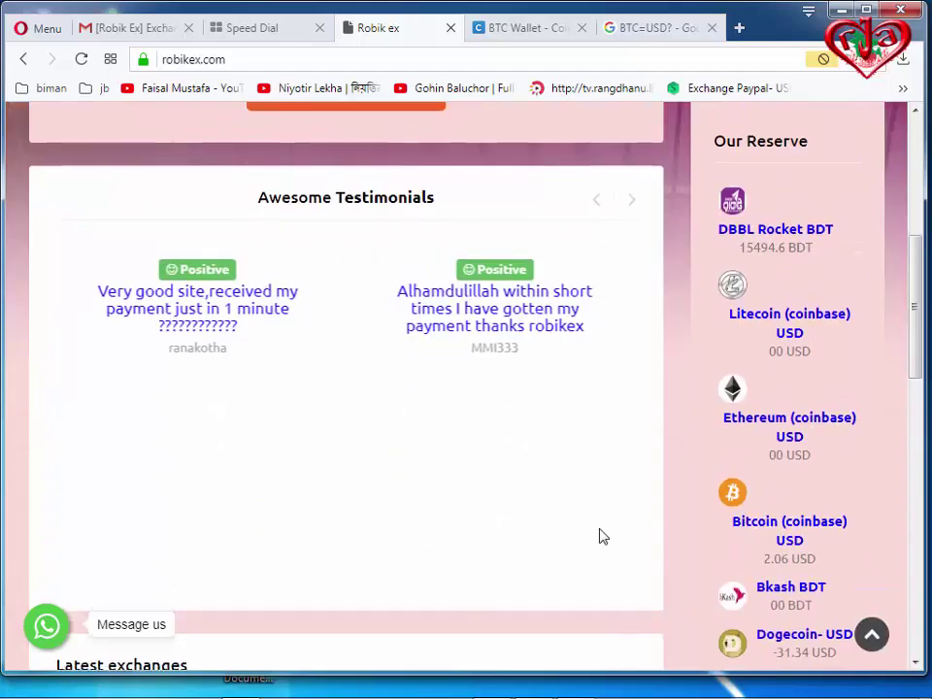
scroll(599, 532, down, 3)
scroll(599, 532, down, 2)
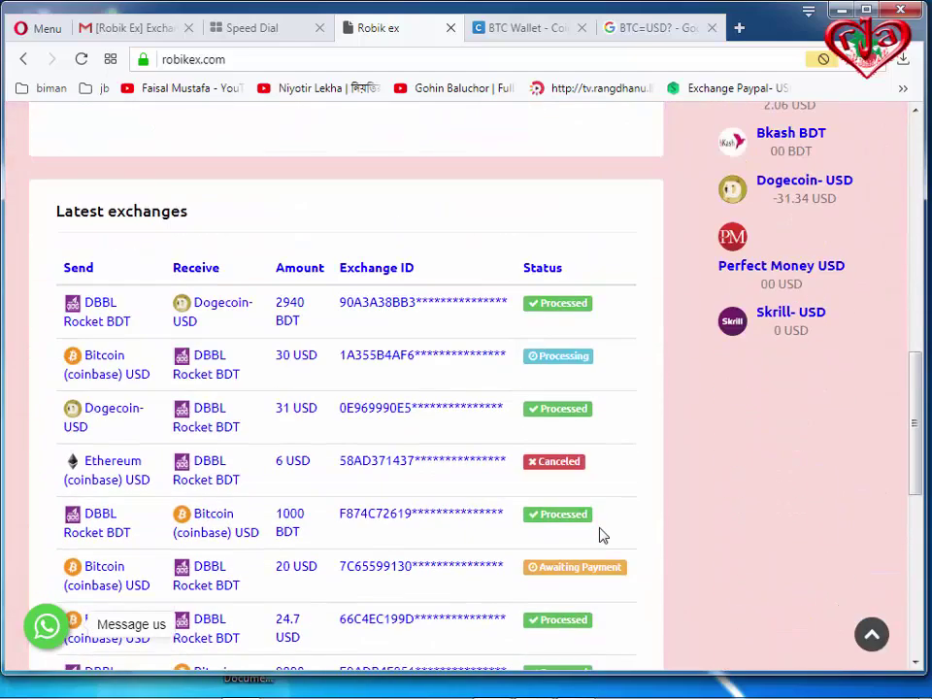
scroll(599, 532, down, 4)
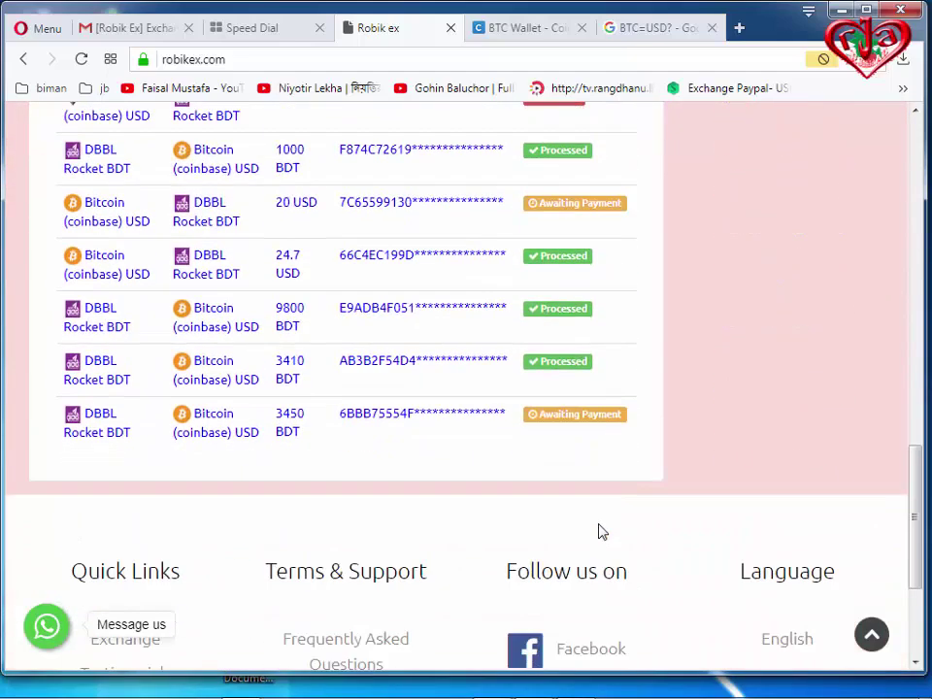
scroll(599, 528, up, 4)
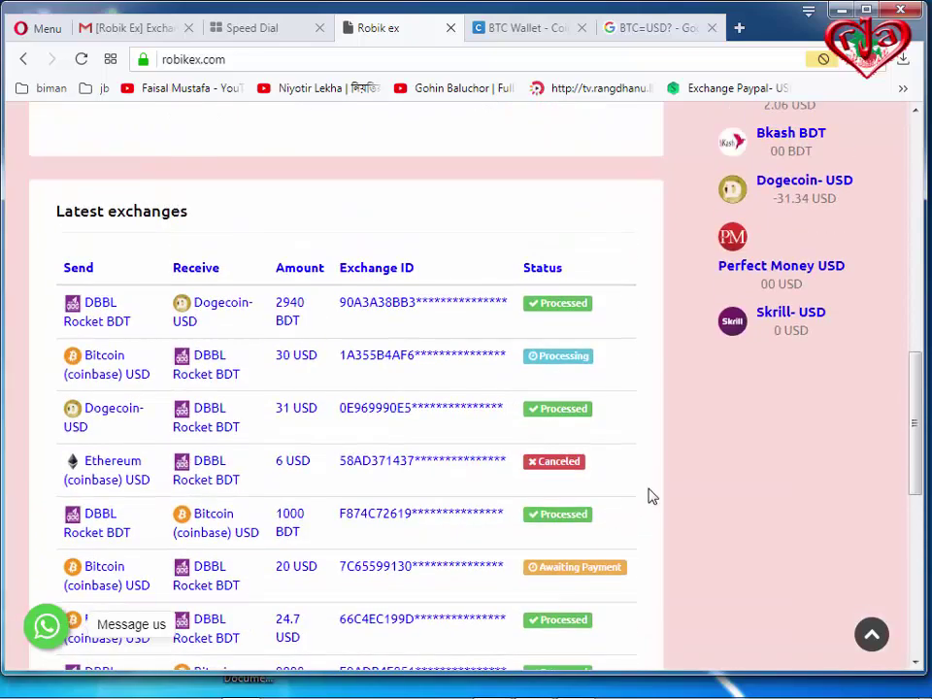
scroll(652, 497, up, 2)
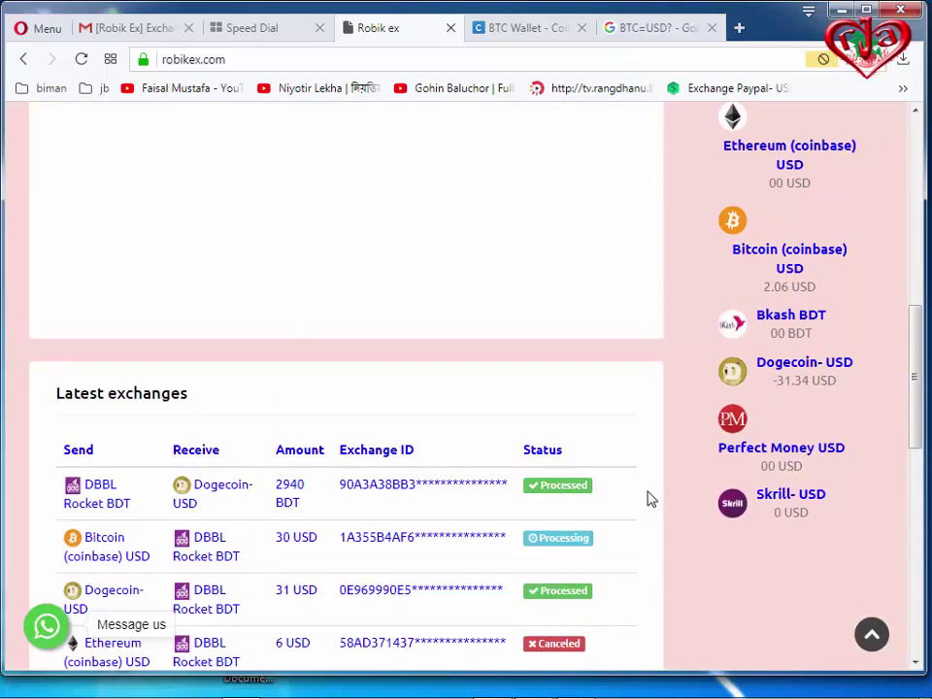
scroll(660, 481, up, 7)
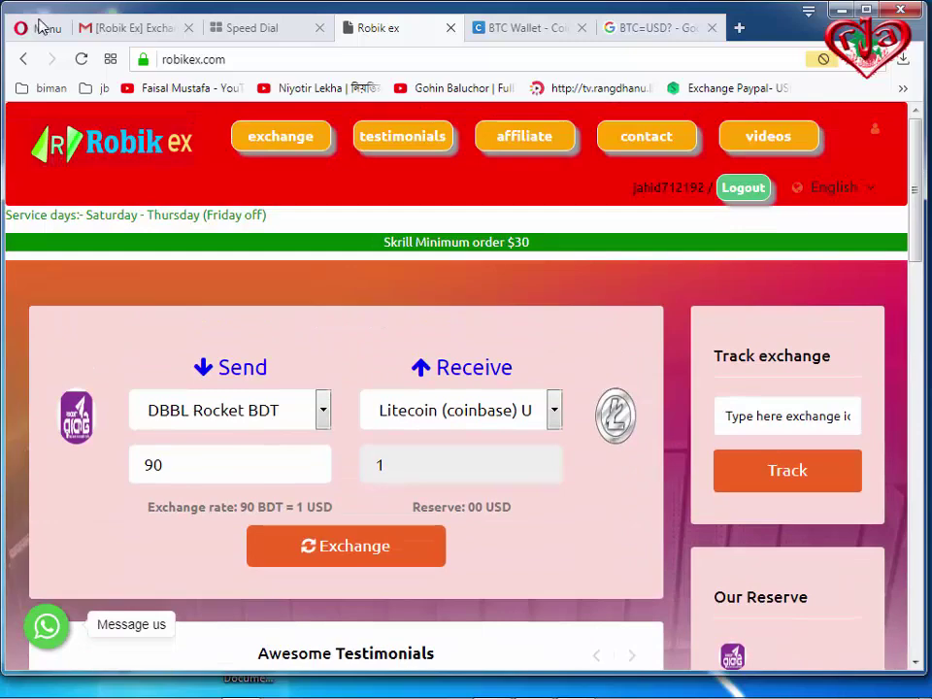
Refresh the home page and scroll to Latest exchanges; the 30 USD row is still Processing
click(81, 59)
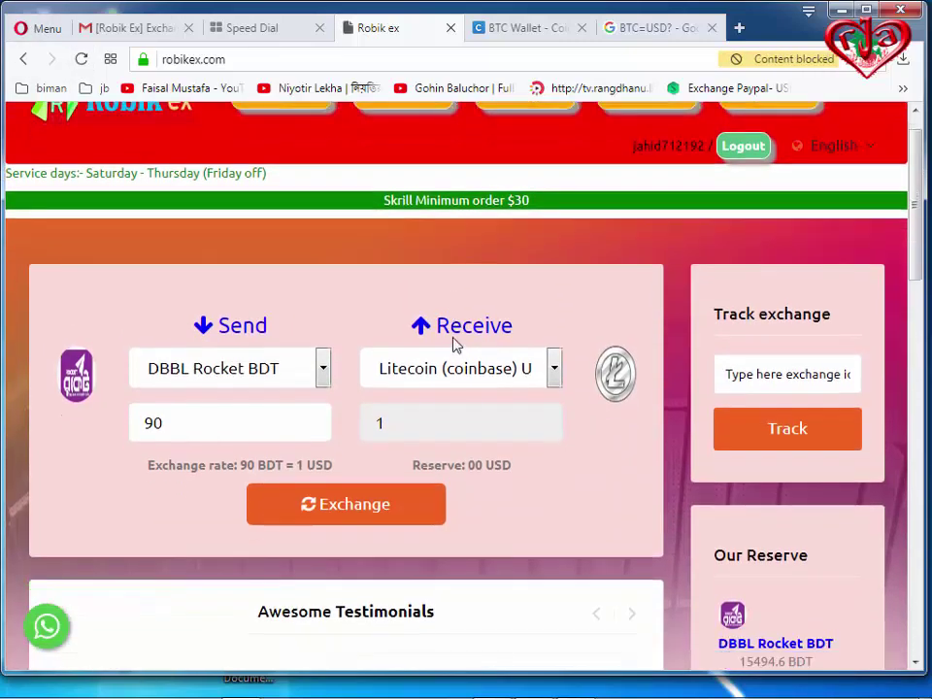
scroll(454, 342, down, 4)
scroll(454, 337, down, 2)
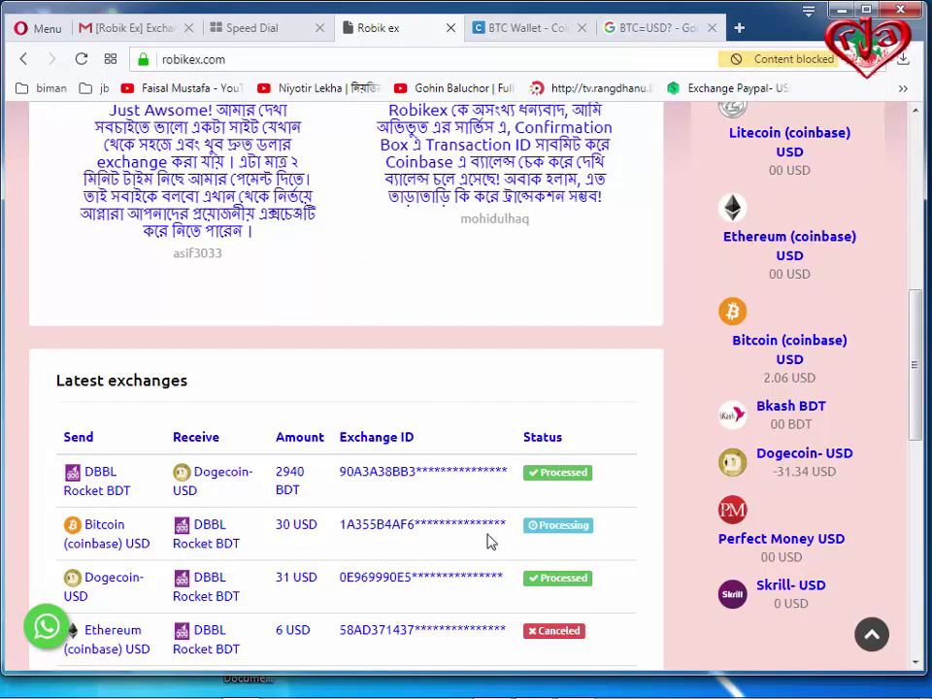
scroll(391, 523, down, 2)
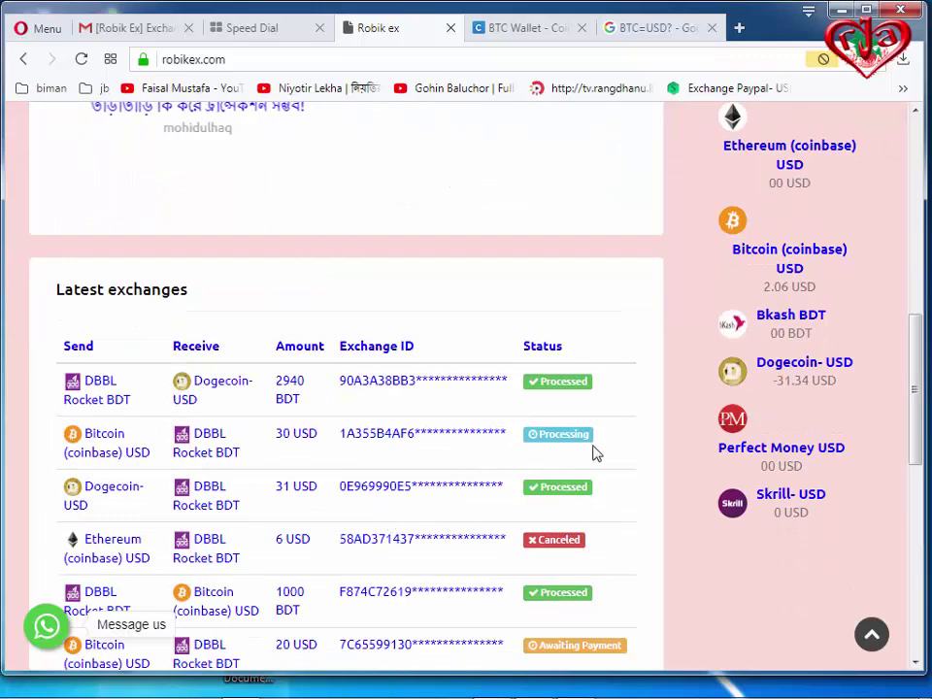
scroll(596, 452, down, 2)
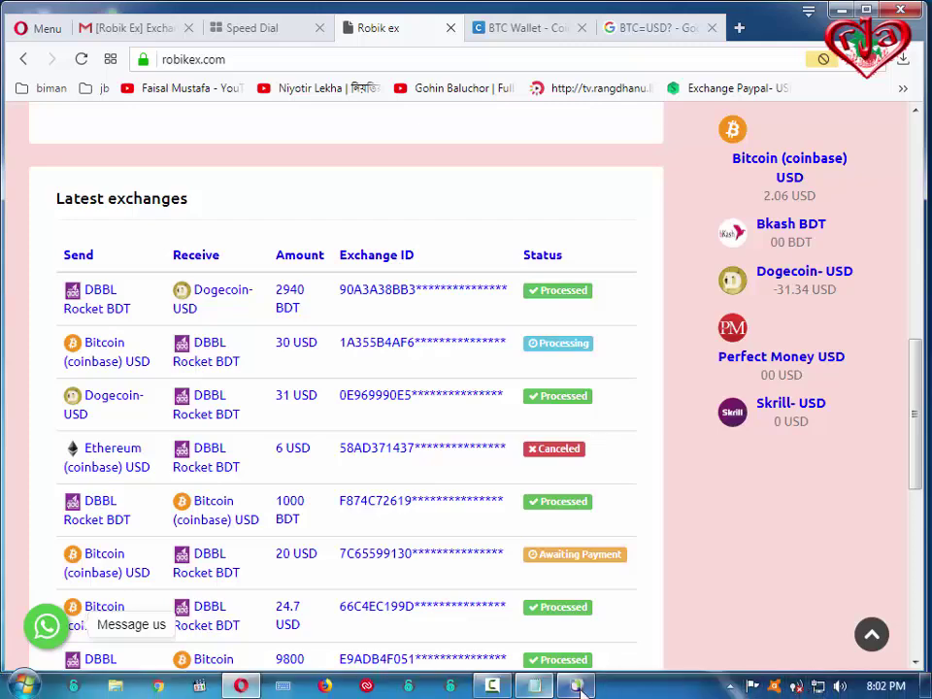
click(578, 688)
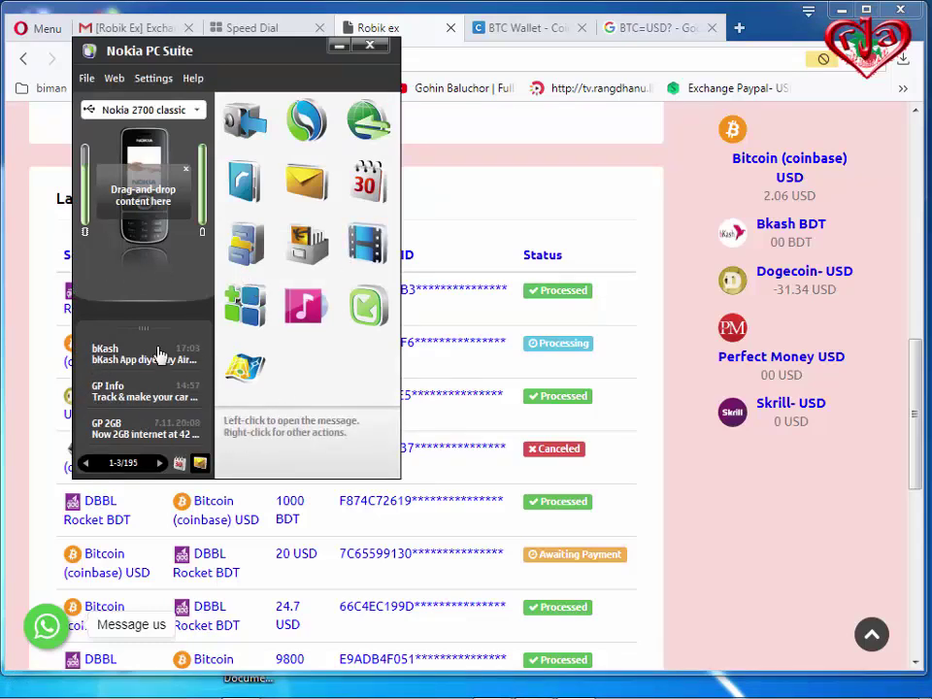
mouse_move(161, 353)
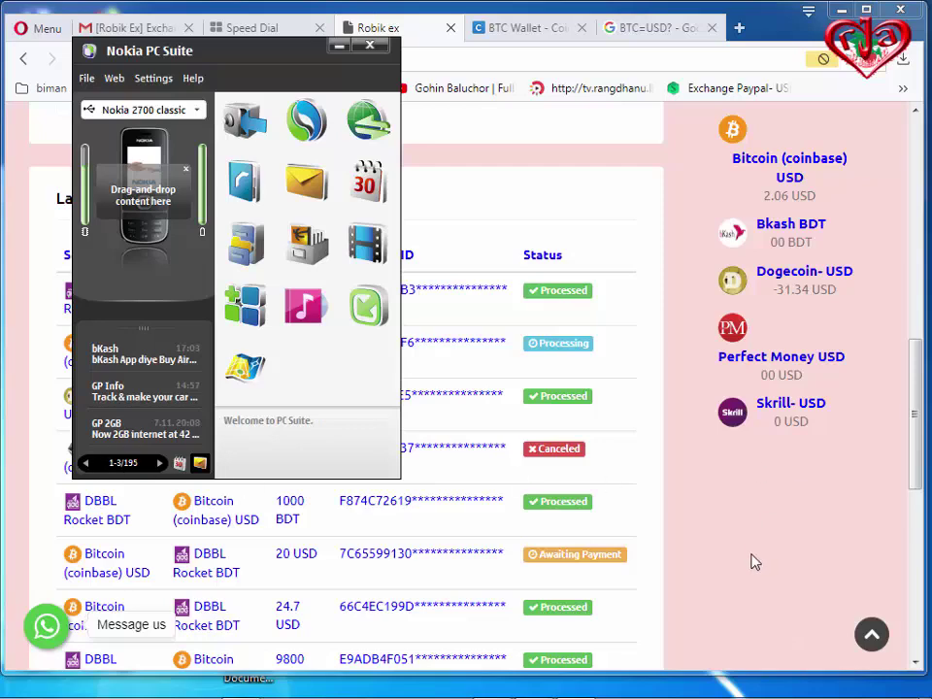
right_click(717, 520)
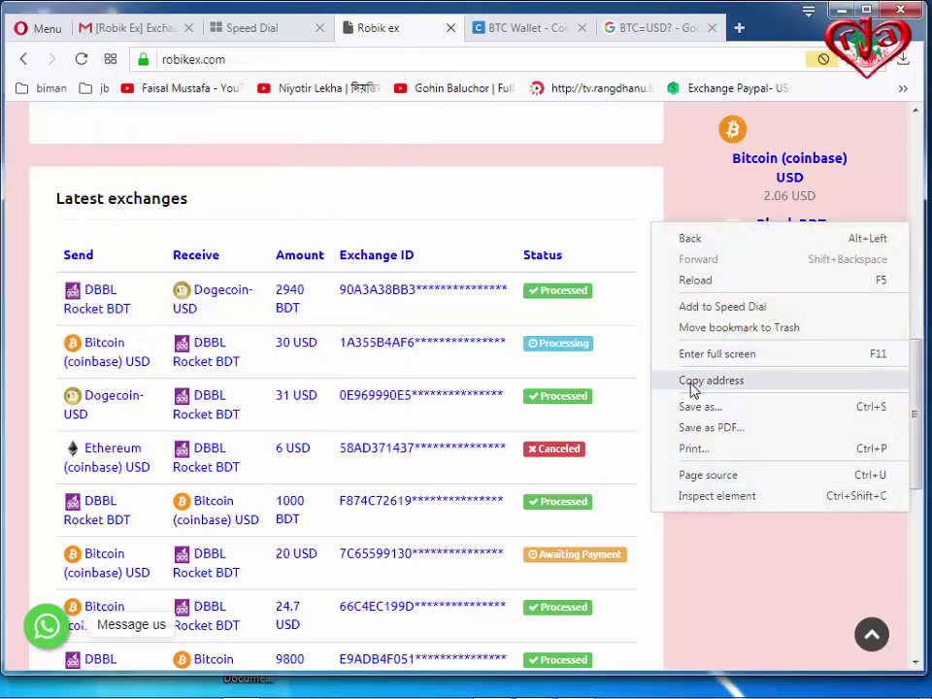
Reload the page from the context menu and recheck the 30 USD exchange's status
click(693, 280)
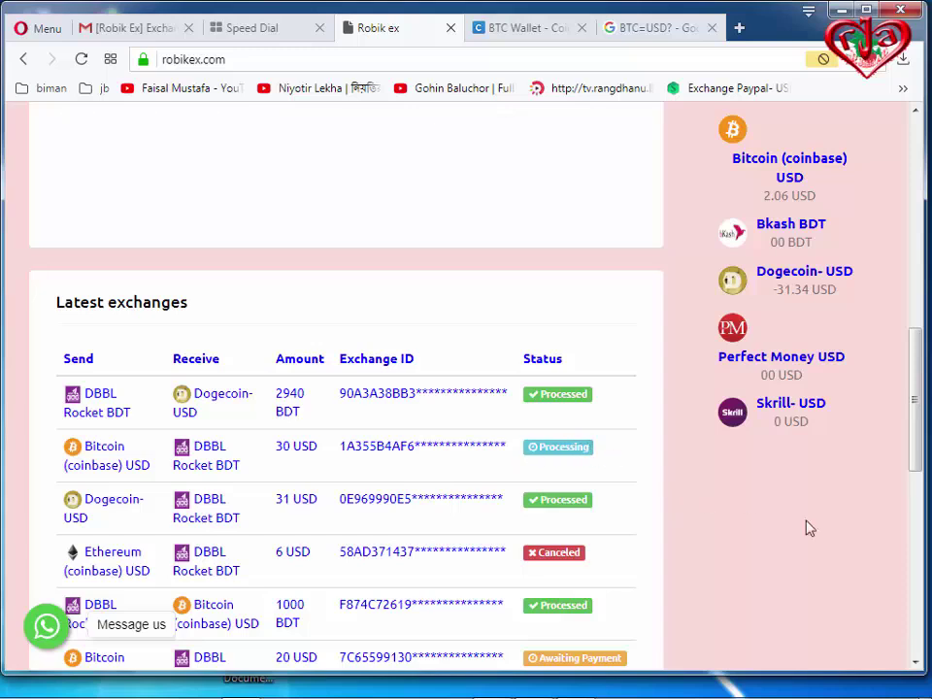
mouse_move(900, 691)
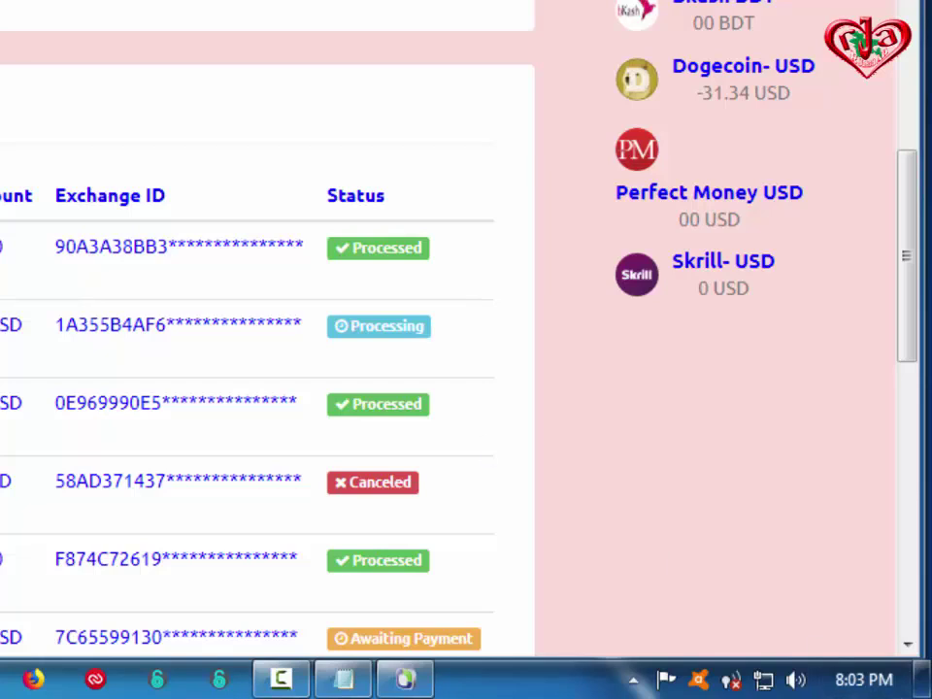
scroll(311, 393, up, 1)
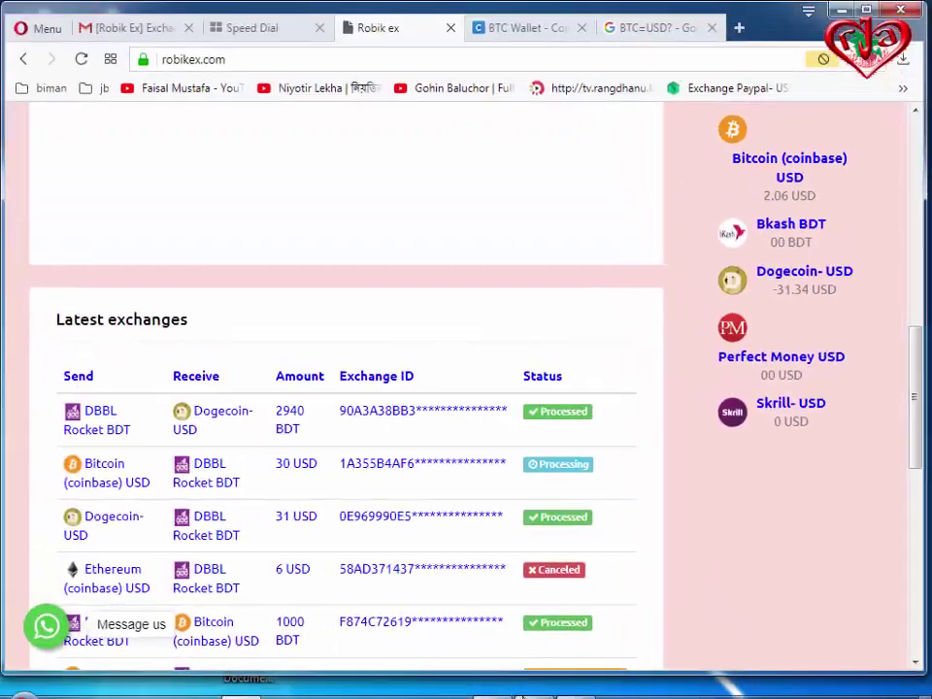
mouse_move(520, 695)
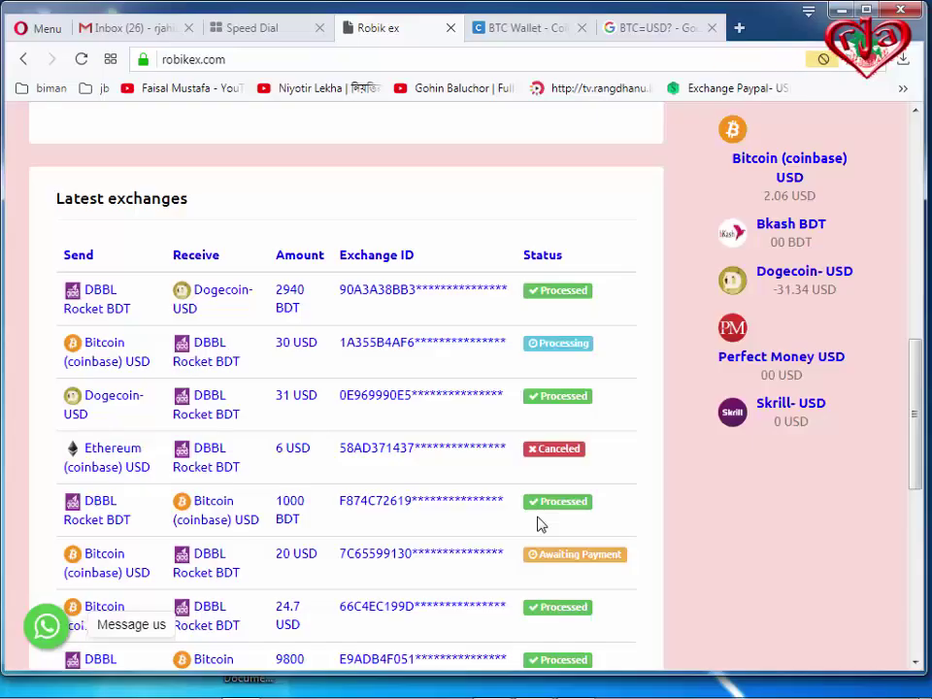
mouse_move(889, 695)
Reload Robik ex and read Gmail's 'Your exchange was processed' email for 2460.00 BDT
click(80, 60)
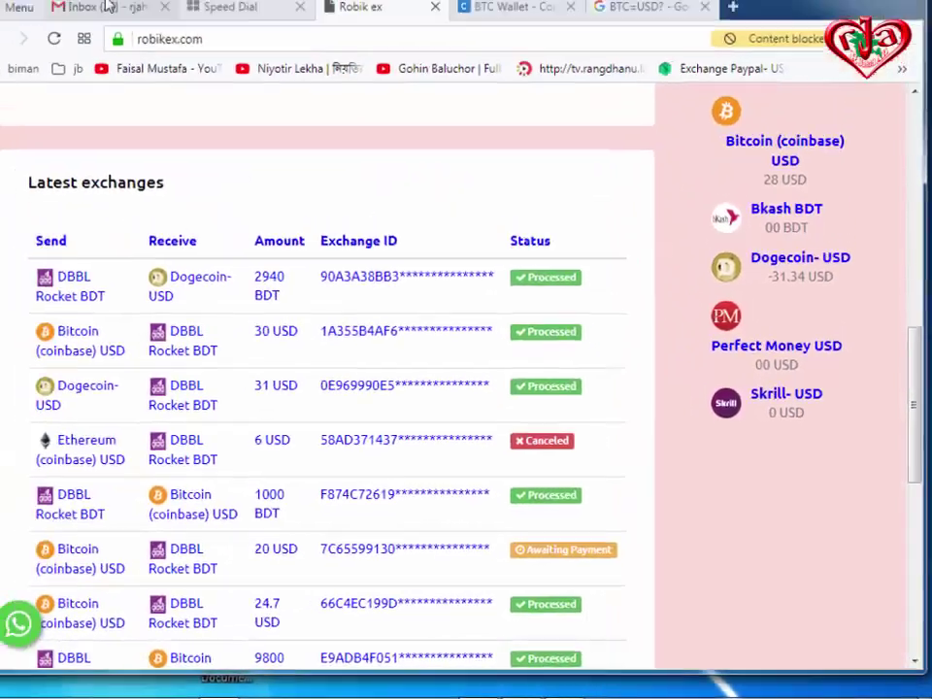
click(131, 29)
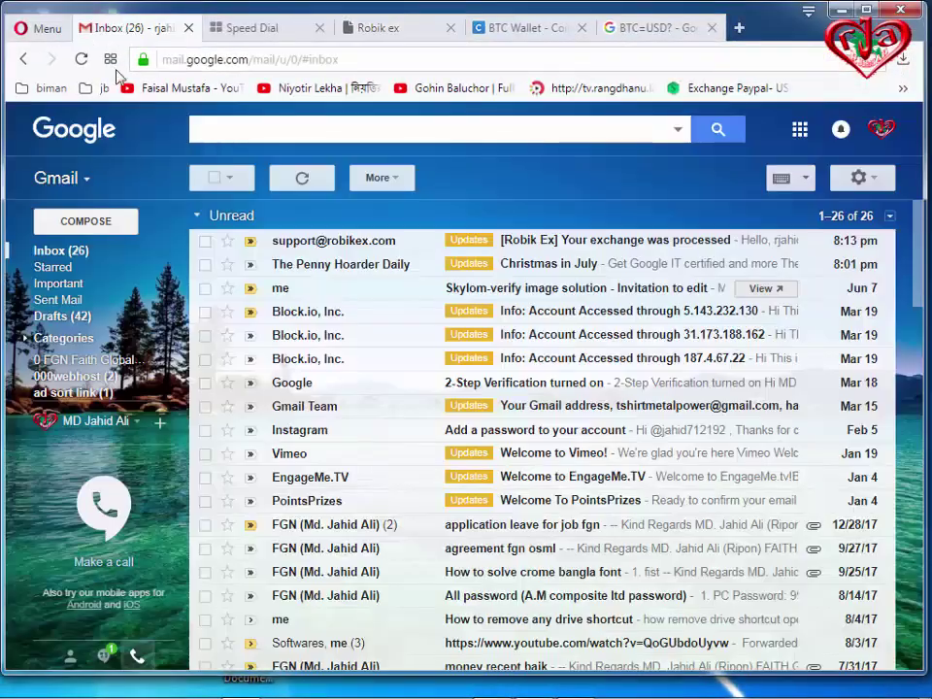
click(298, 242)
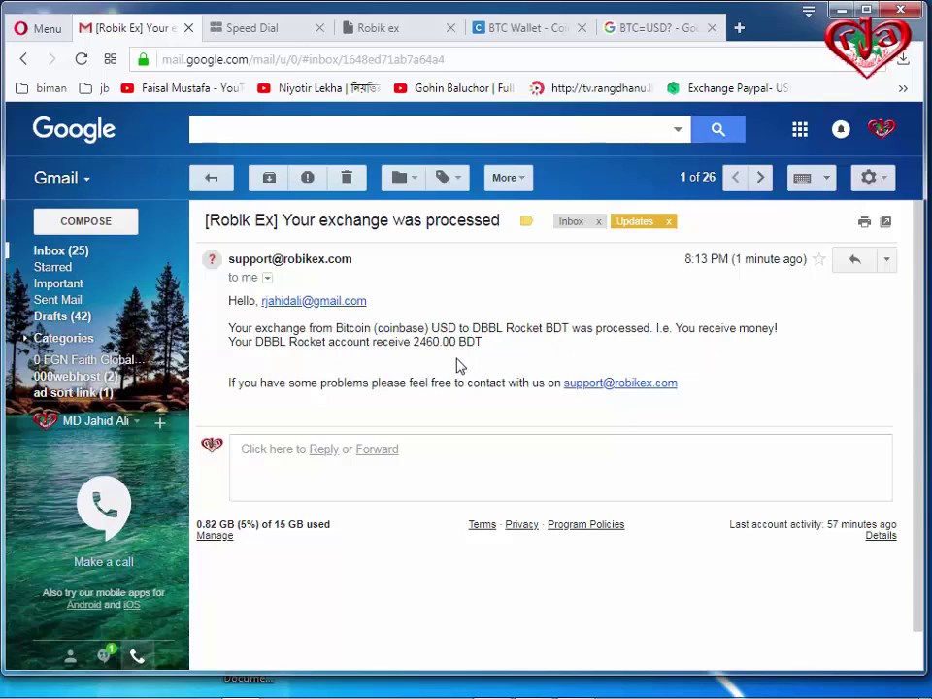
click(375, 29)
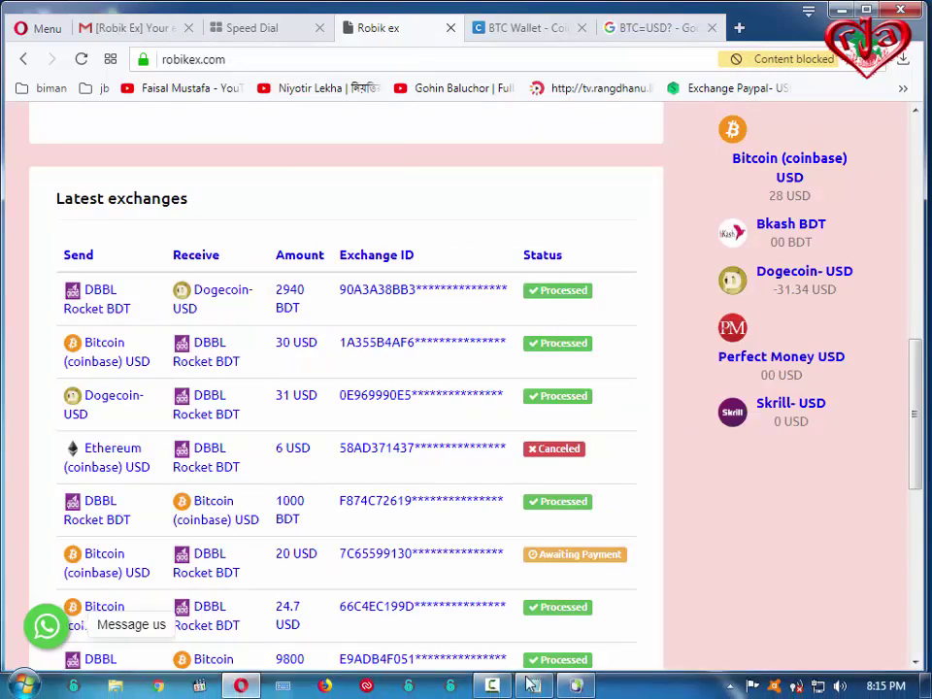
Check Nokia PC Suite's newest phone message, still the 17:03 bKash promotion, then return to the browser
click(575, 686)
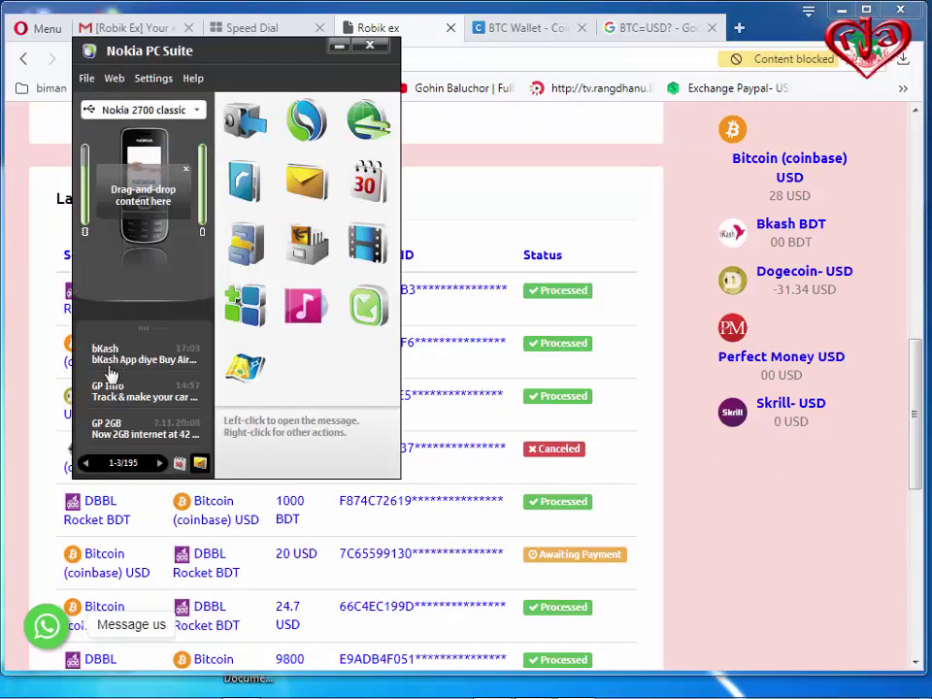
mouse_move(131, 357)
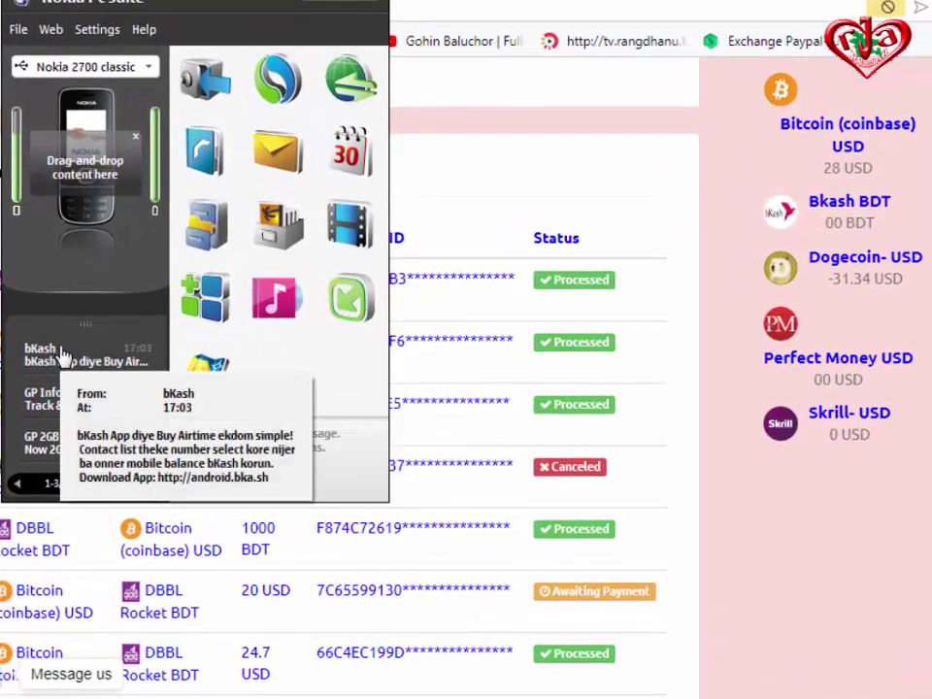
click(685, 142)
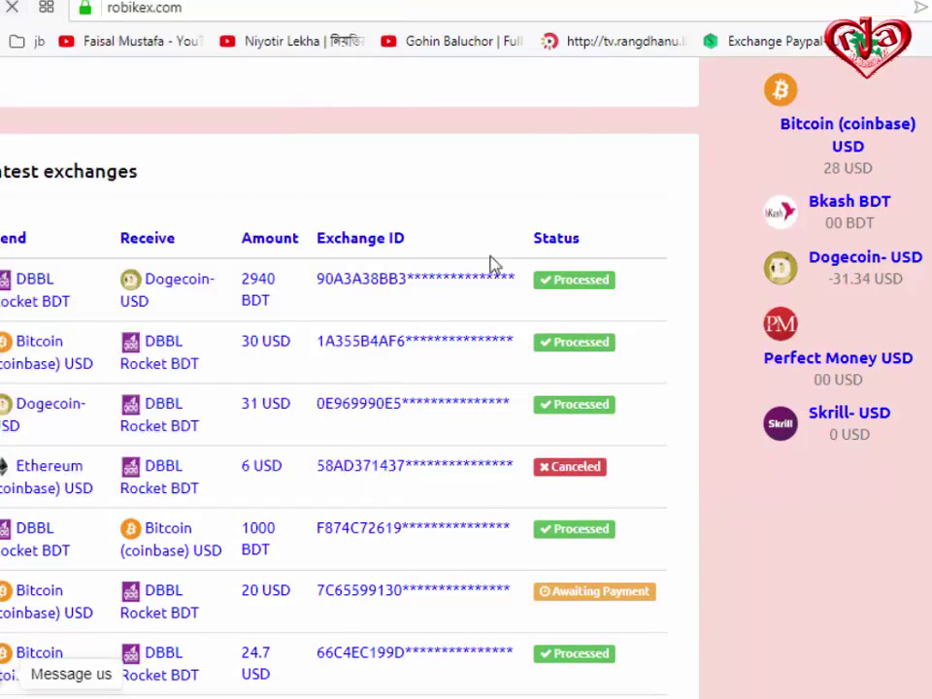
Scroll the robikex.com home page to check the 30 USD Bitcoin row's status in Latest exchanges
scroll(538, 275, up, 2)
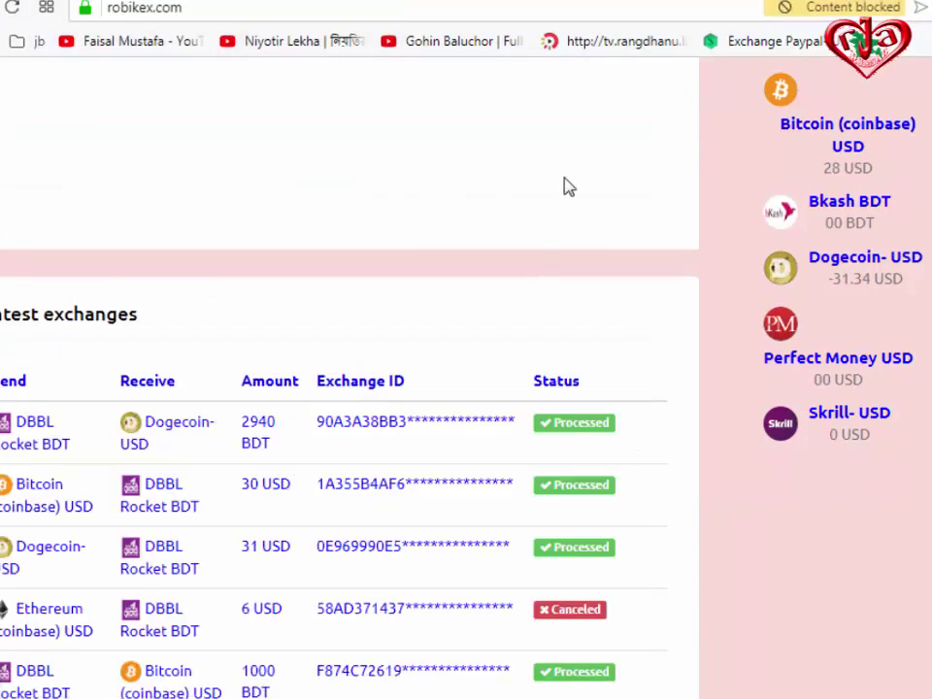
scroll(697, 495, down, 2)
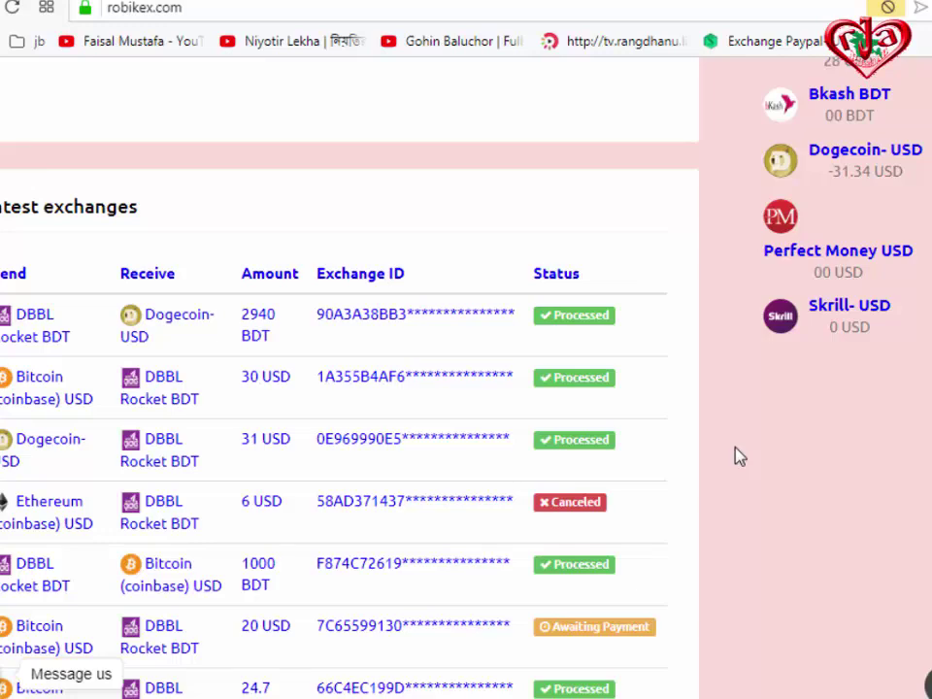
scroll(718, 418, up, 2)
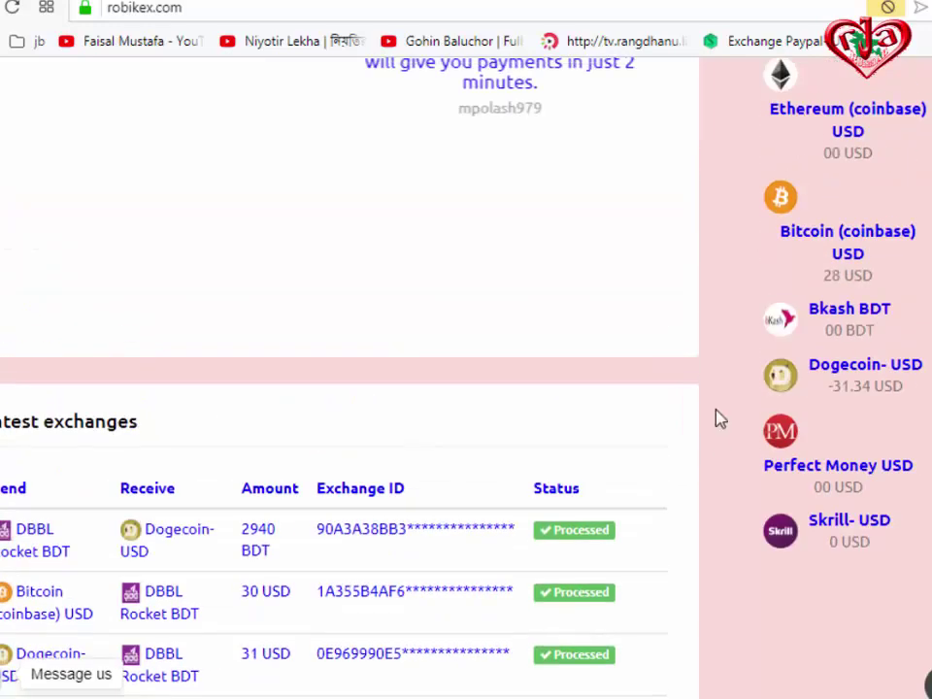
scroll(718, 418, up, 2)
scroll(718, 417, down, 3)
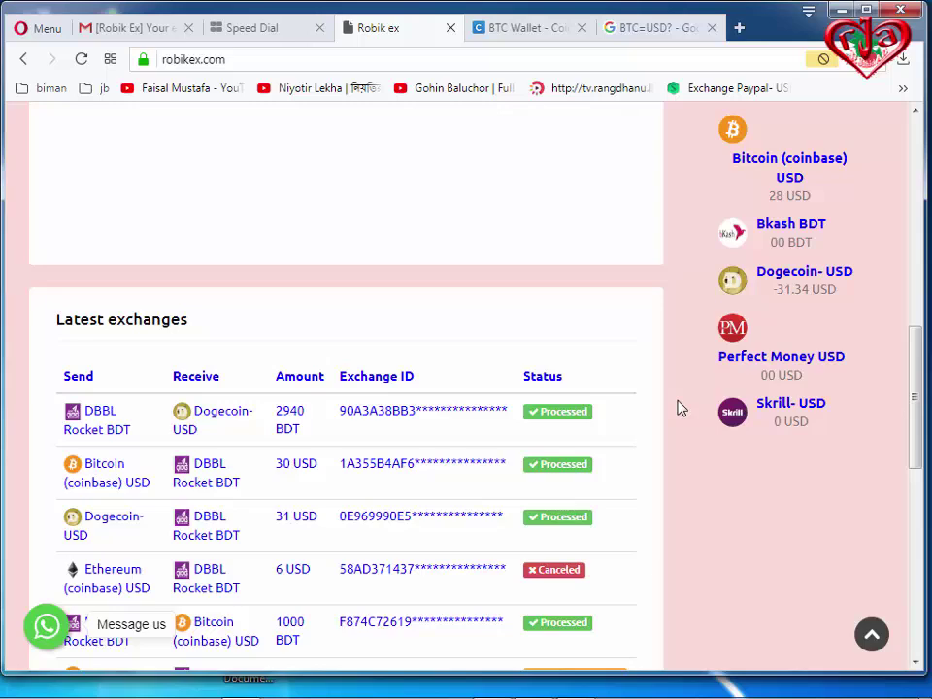
scroll(661, 495, down, 2)
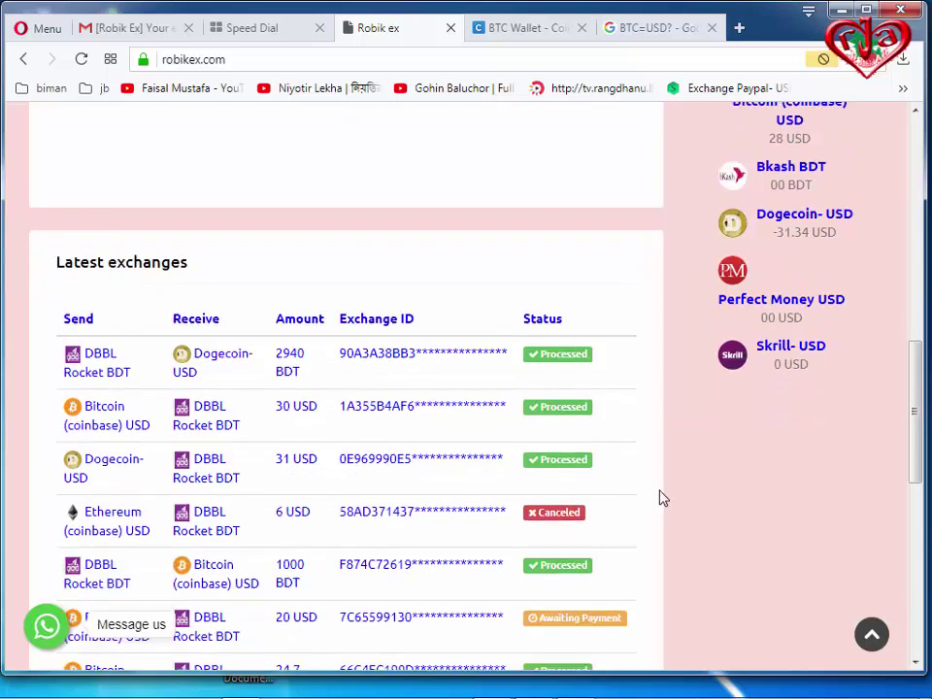
scroll(734, 496, up, 2)
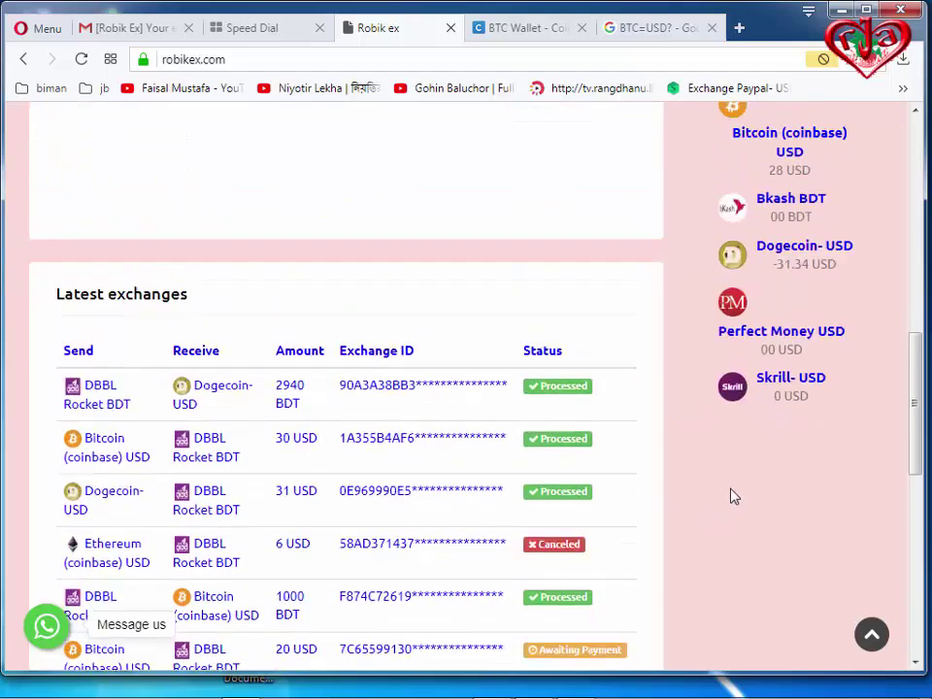
scroll(730, 493, up, 5)
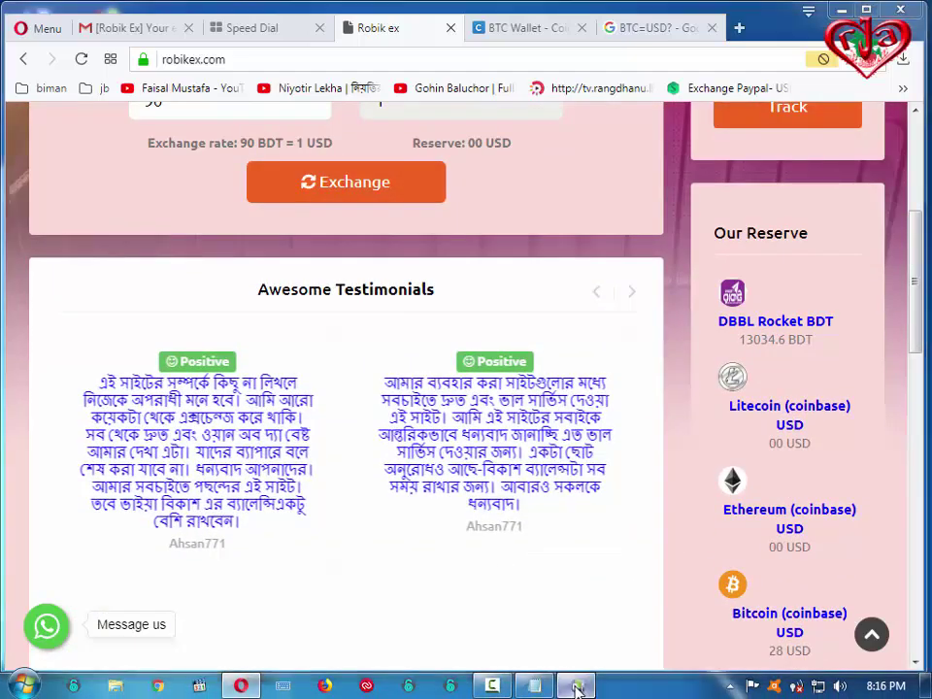
Glance at Nokia PC Suite, then reload Robik Ex's exchange page and scroll to Latest exchanges
click(577, 686)
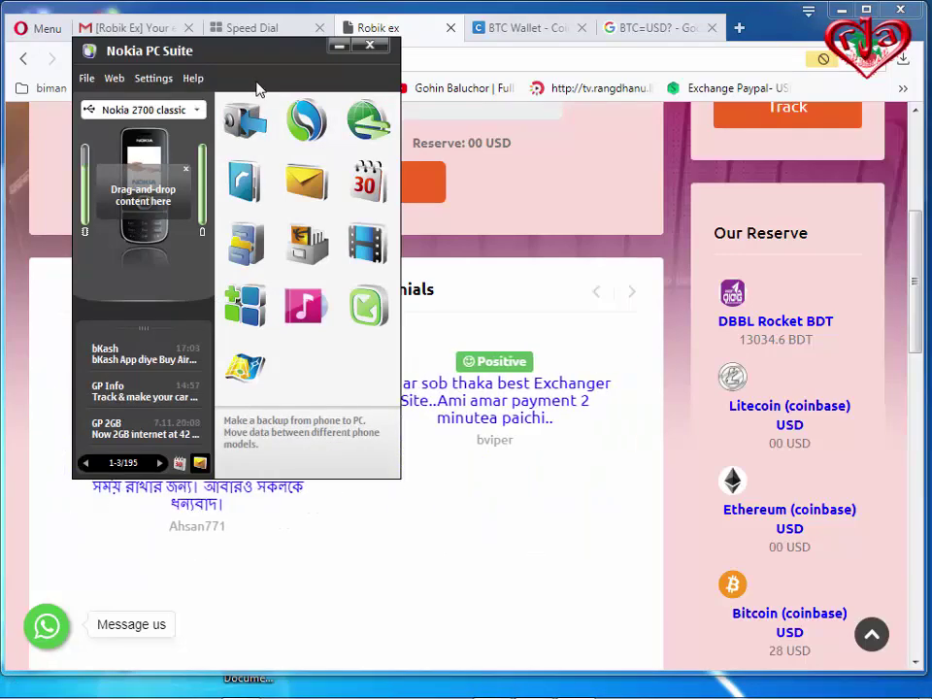
click(641, 532)
scroll(641, 532, up, 5)
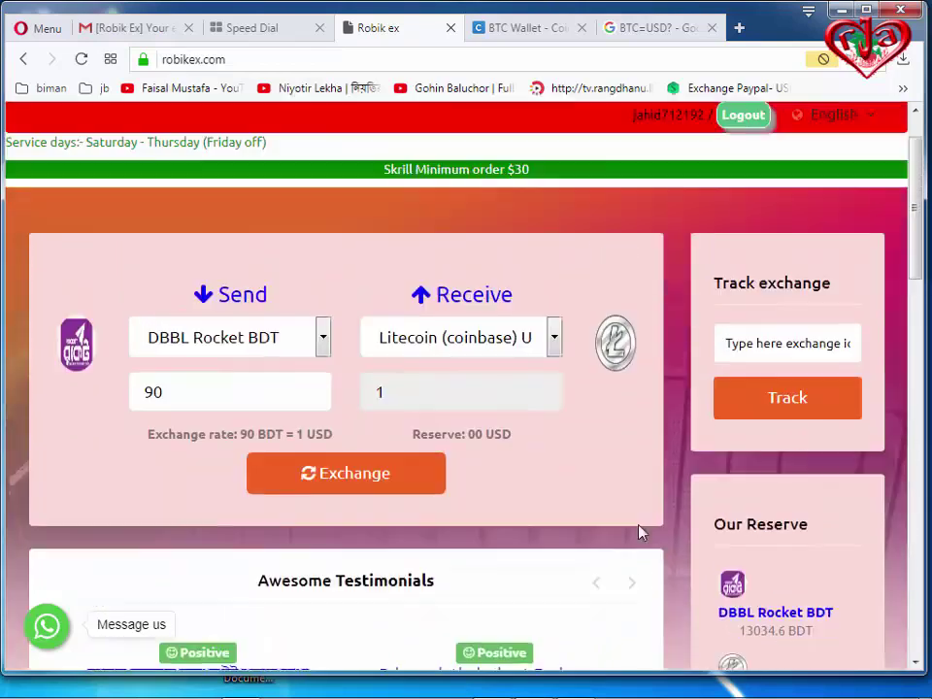
click(273, 137)
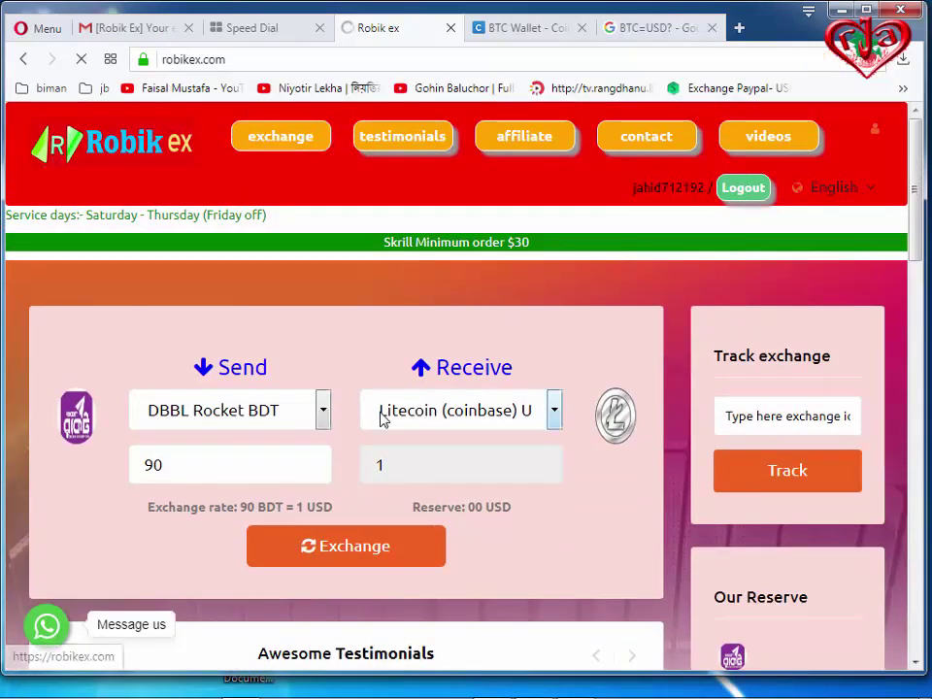
scroll(449, 493, down, 5)
scroll(493, 521, down, 3)
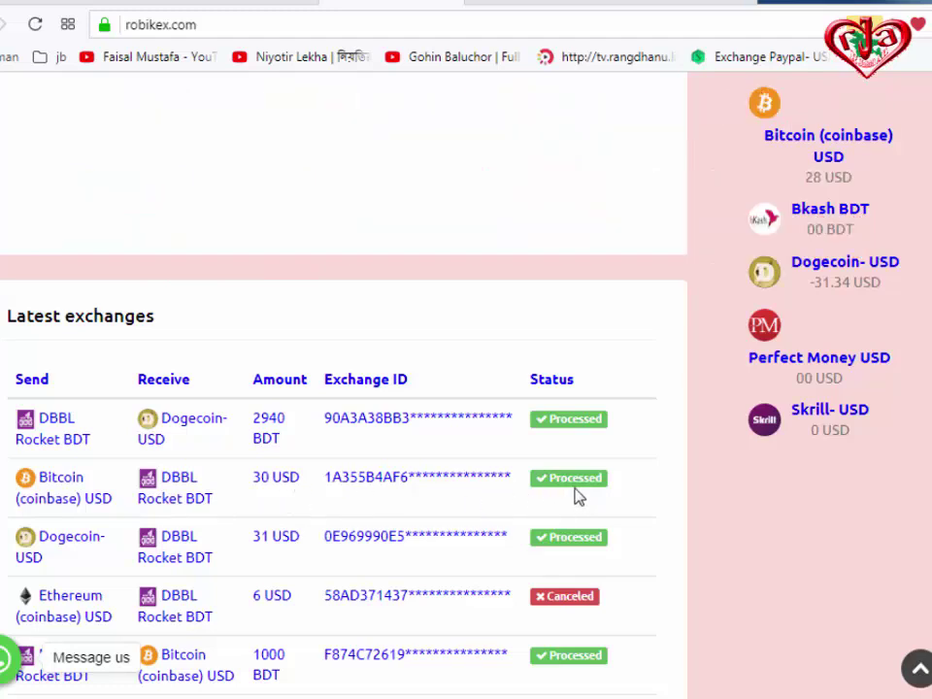
scroll(635, 506, up, 10)
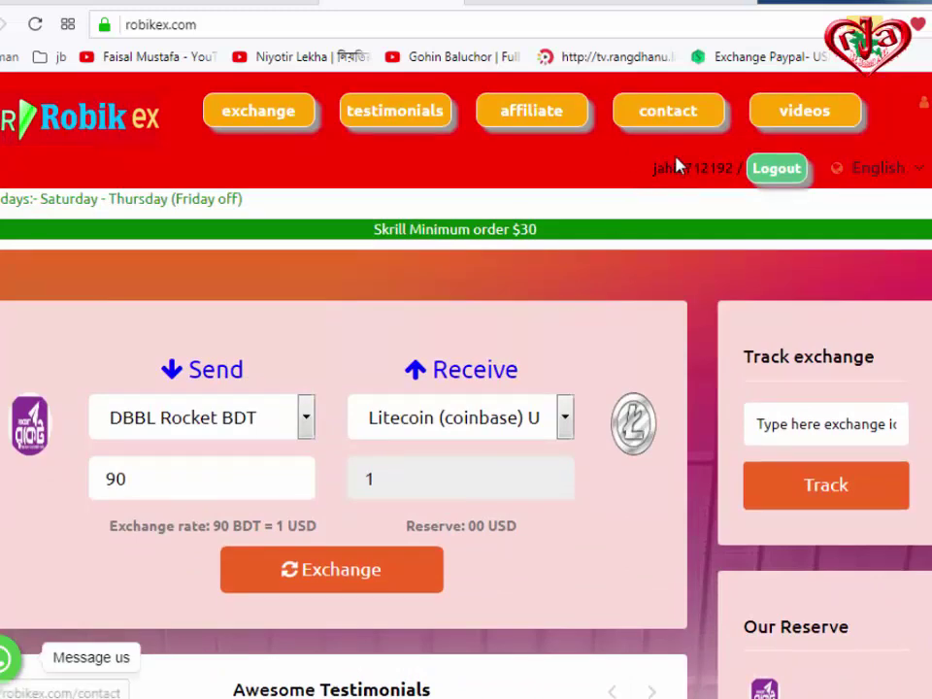
Open My Exchanges from the username link and review the 30 USD to 2460.00 BDT exchange
click(679, 169)
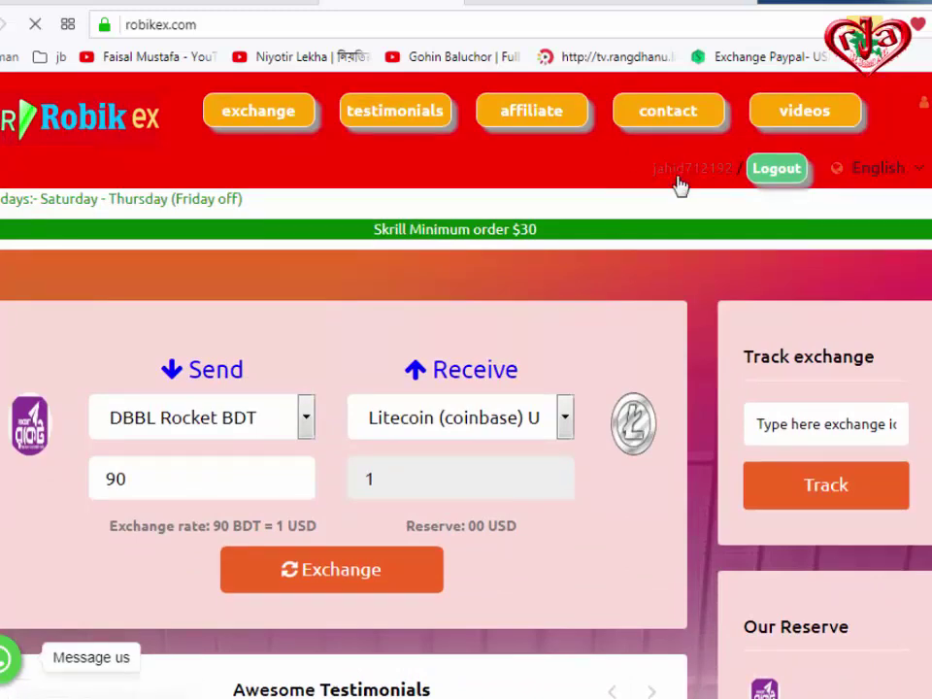
scroll(641, 440, down, 2)
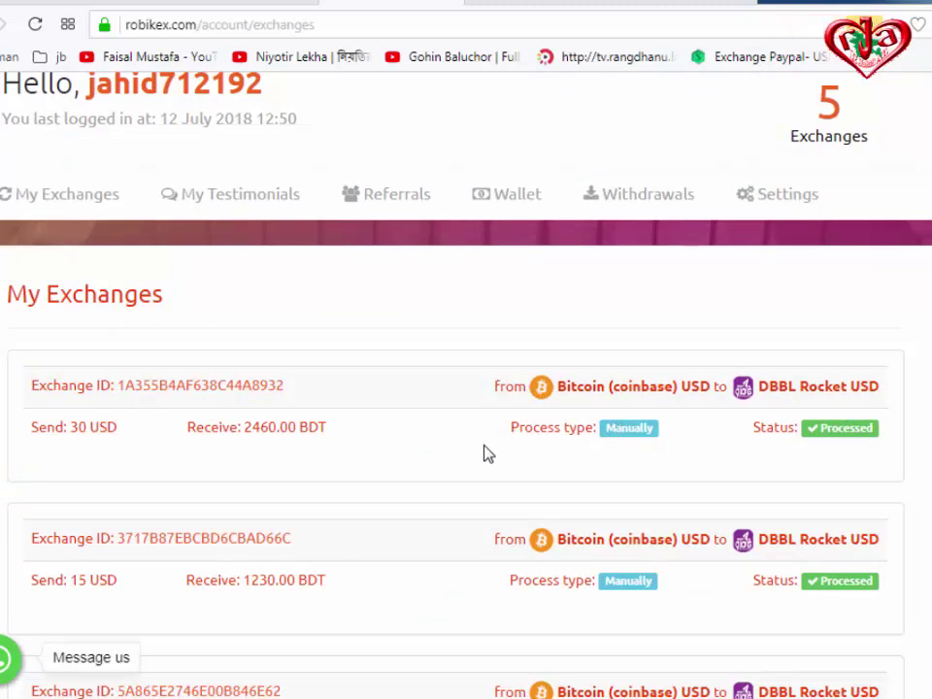
scroll(488, 454, down, 1)
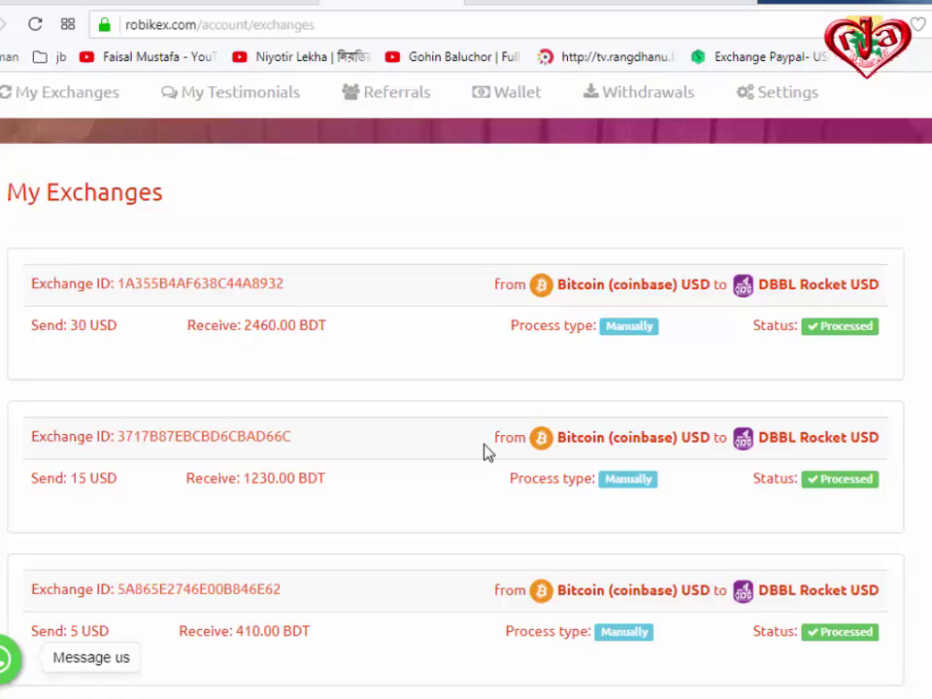
scroll(487, 454, up, 3)
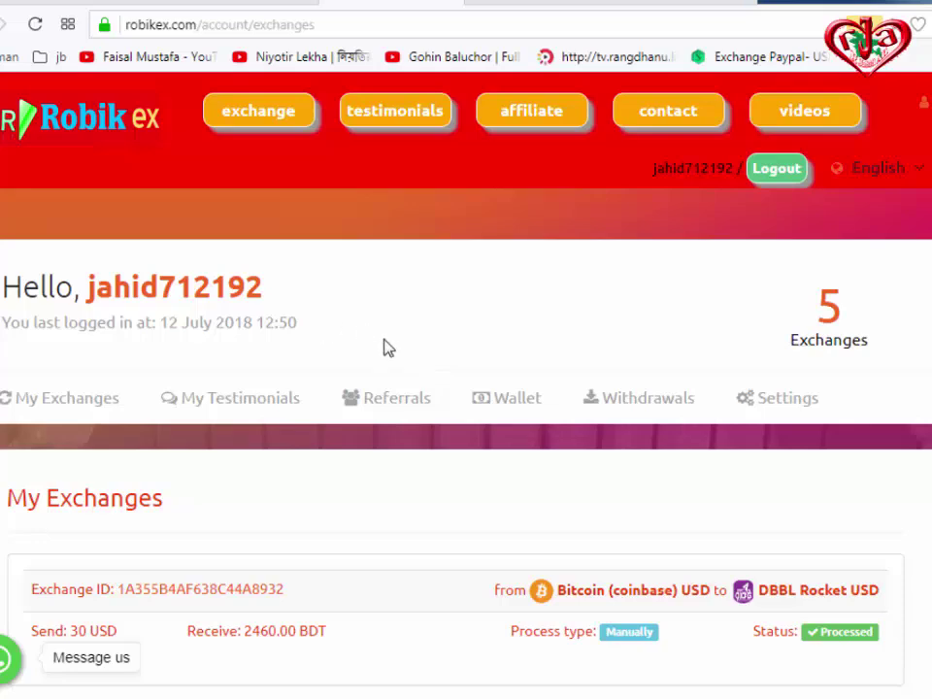
scroll(582, 457, down, 2)
scroll(777, 568, down, 3)
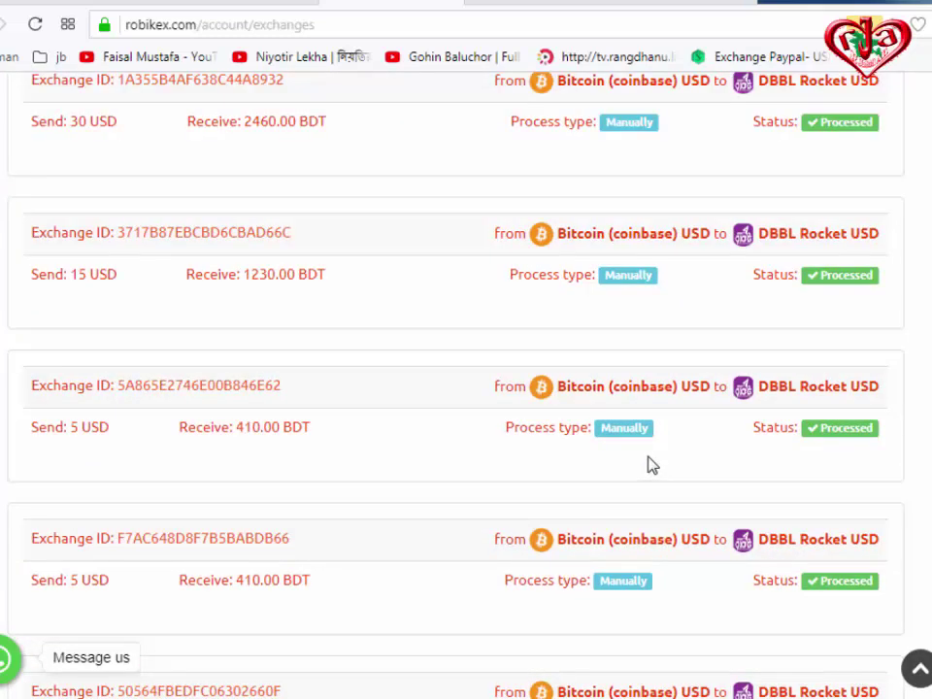
scroll(643, 463, up, 2)
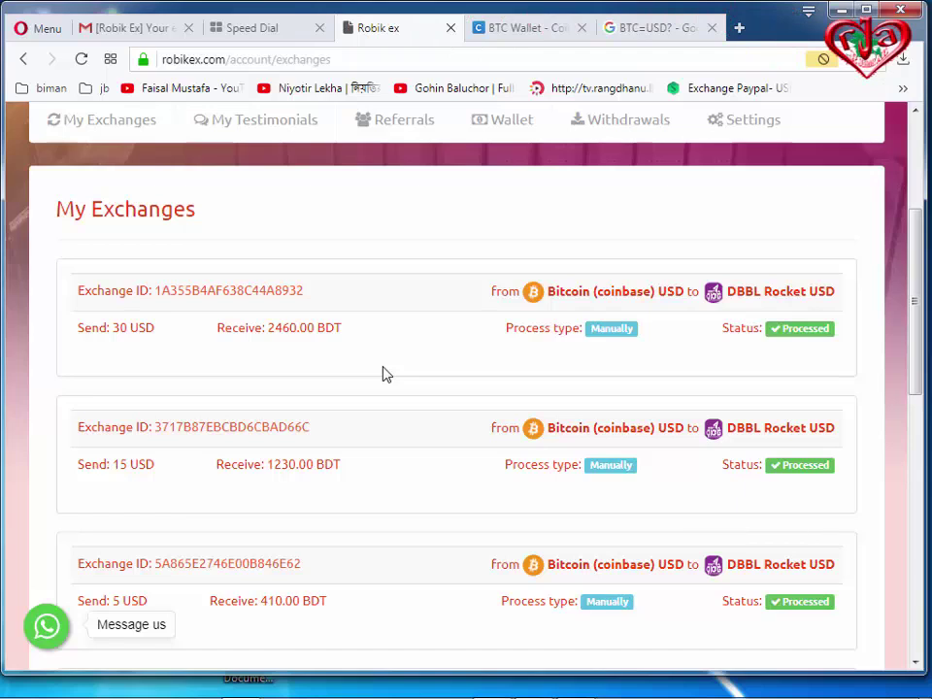
scroll(442, 269, up, 3)
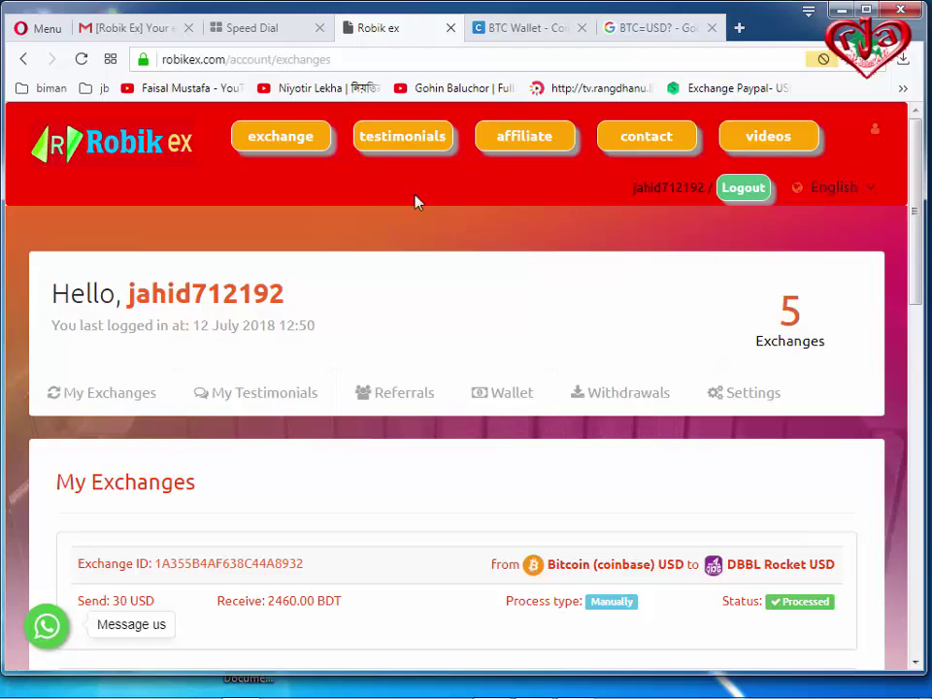
Convert 30 USD to Bangladeshi Taka in Google's currency converter, yielding 2521.59 BDT
click(649, 29)
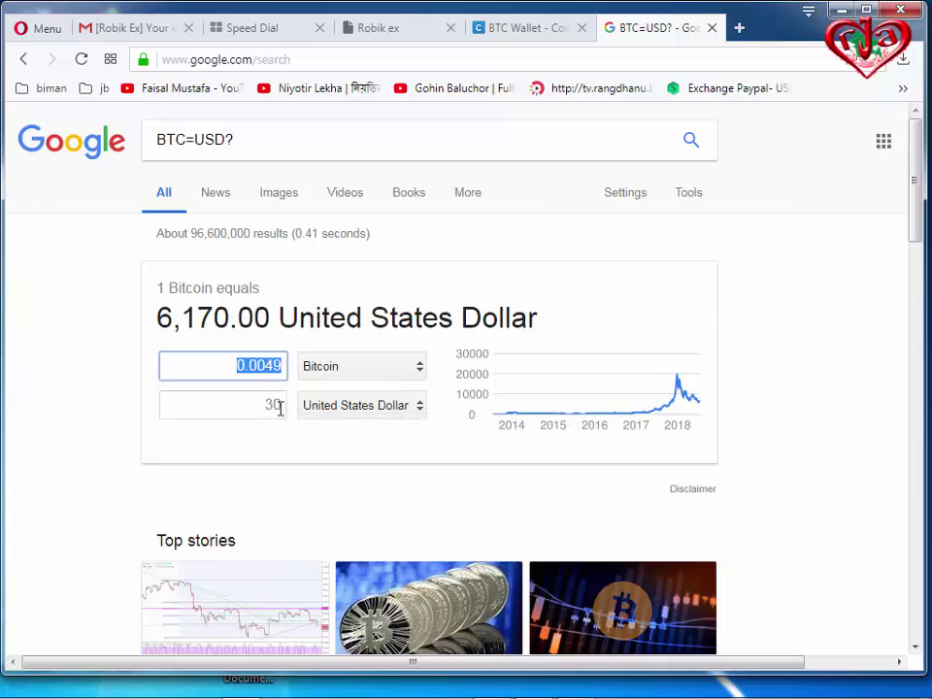
click(420, 378)
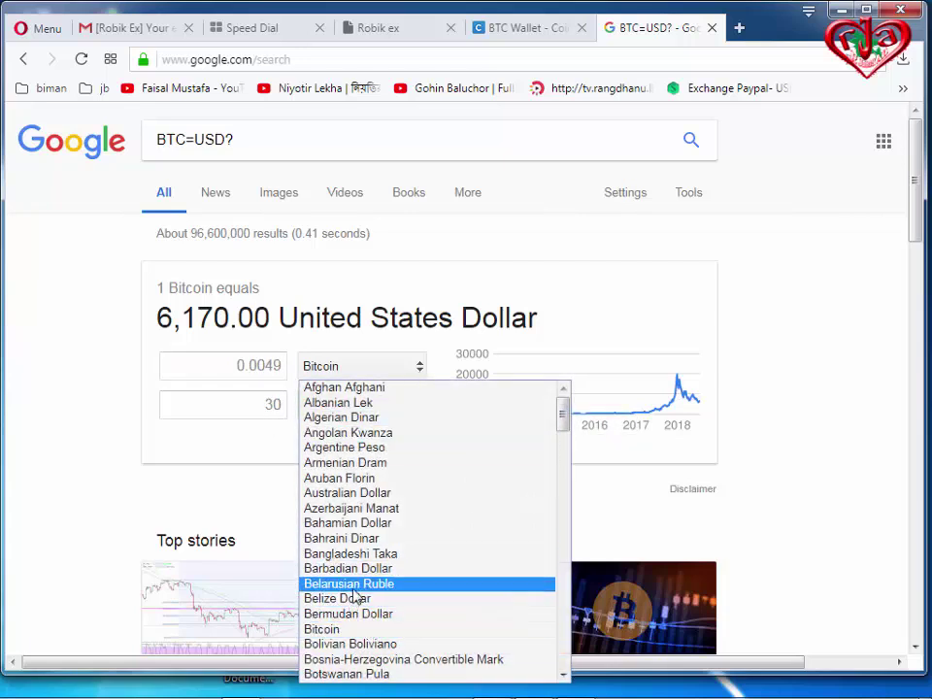
click(349, 553)
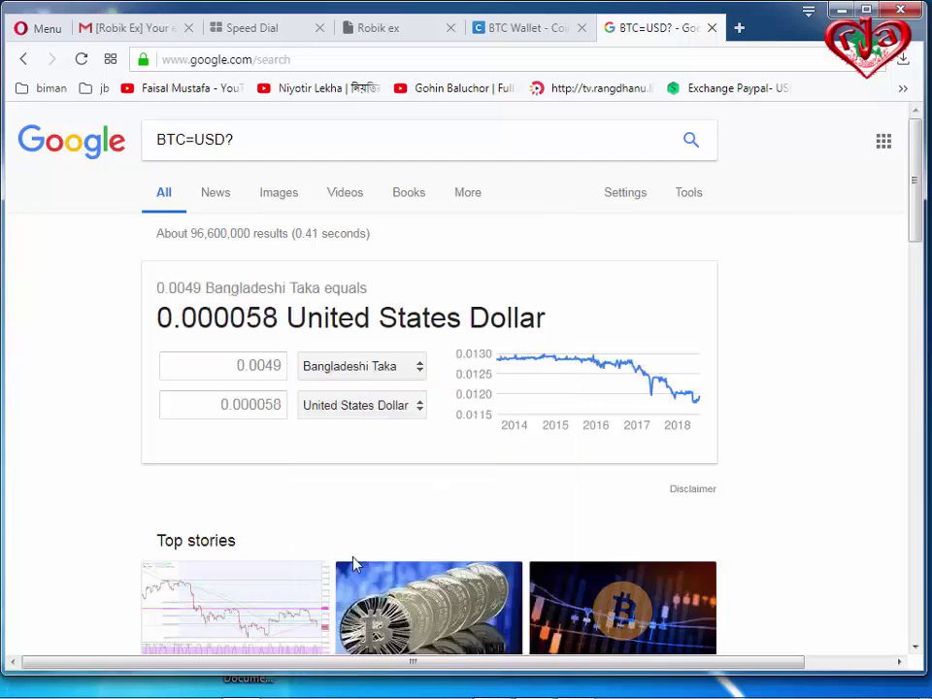
drag(223, 404, 282, 403)
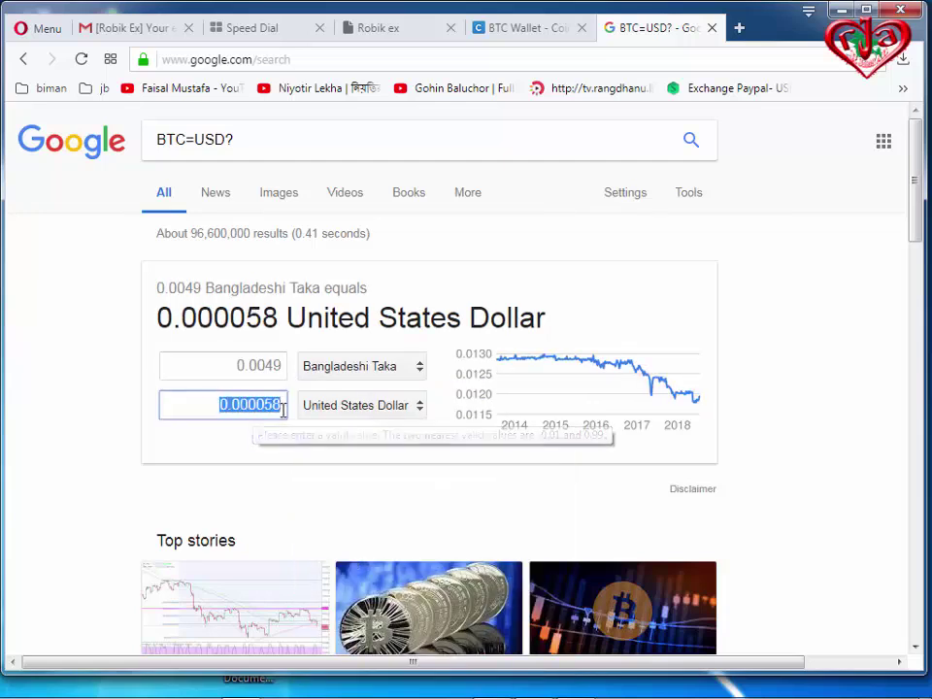
text(30)
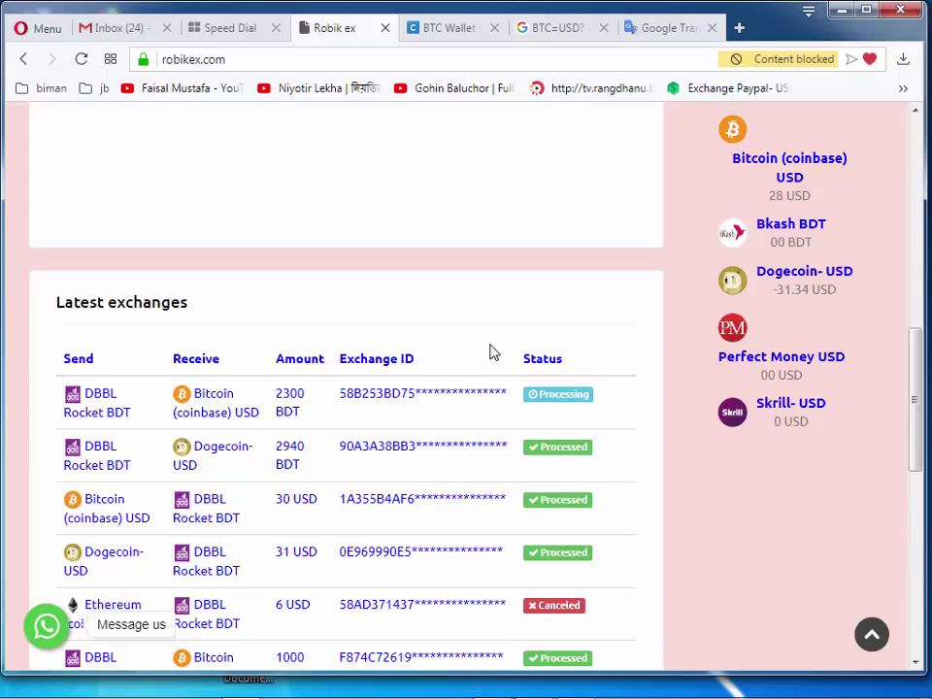
Scroll Latest exchanges, where a new 2300 BDT DBBL Rocket exchange shows Processing above the 30 USD one
scroll(573, 296, down, 1)
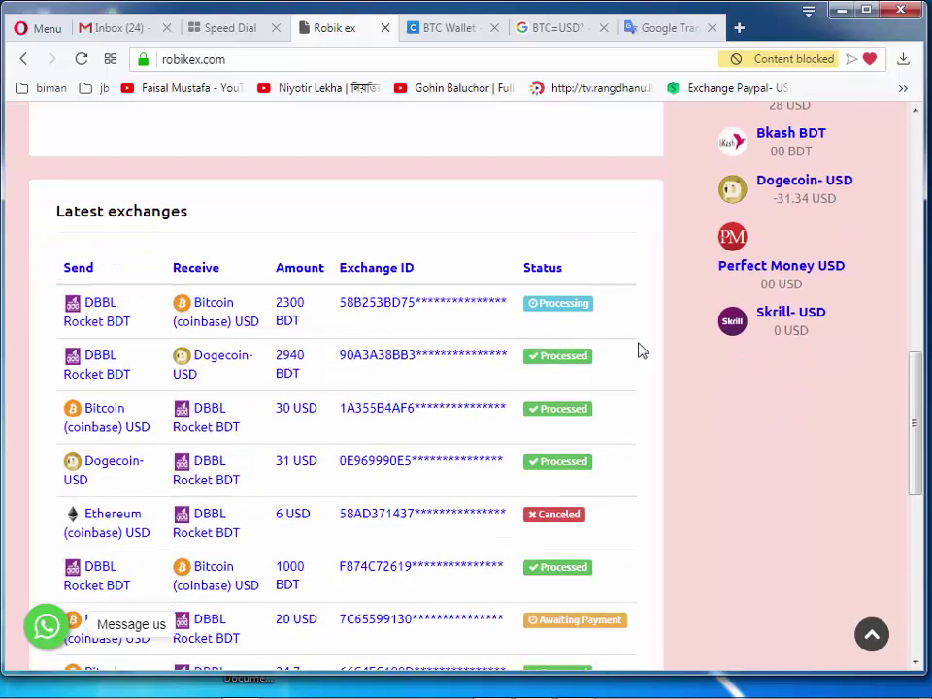
Switch to the Gmail inbox and reload it to check for new mail
click(115, 27)
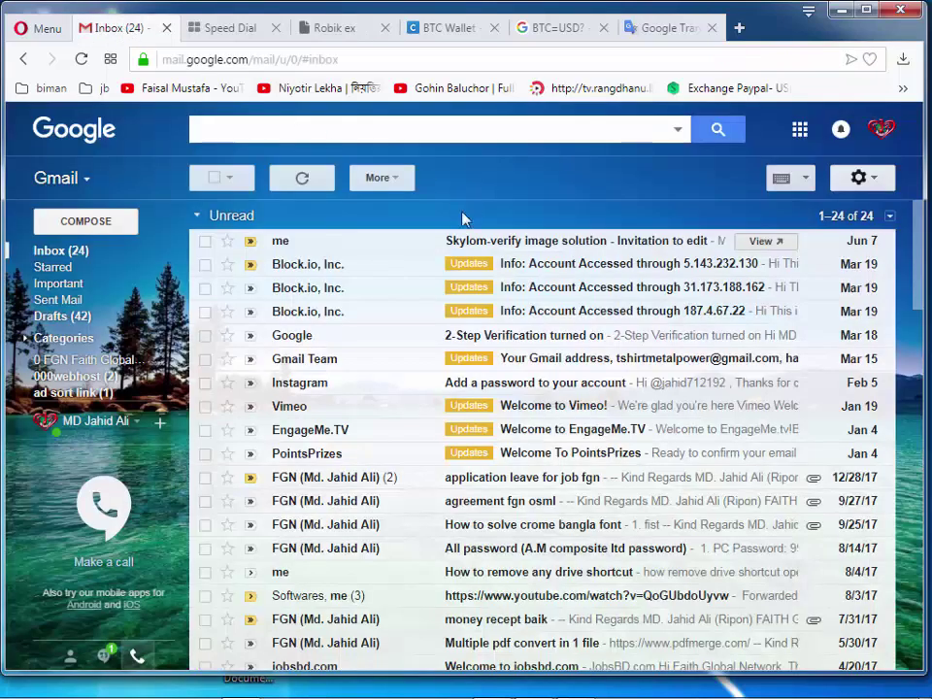
click(81, 59)
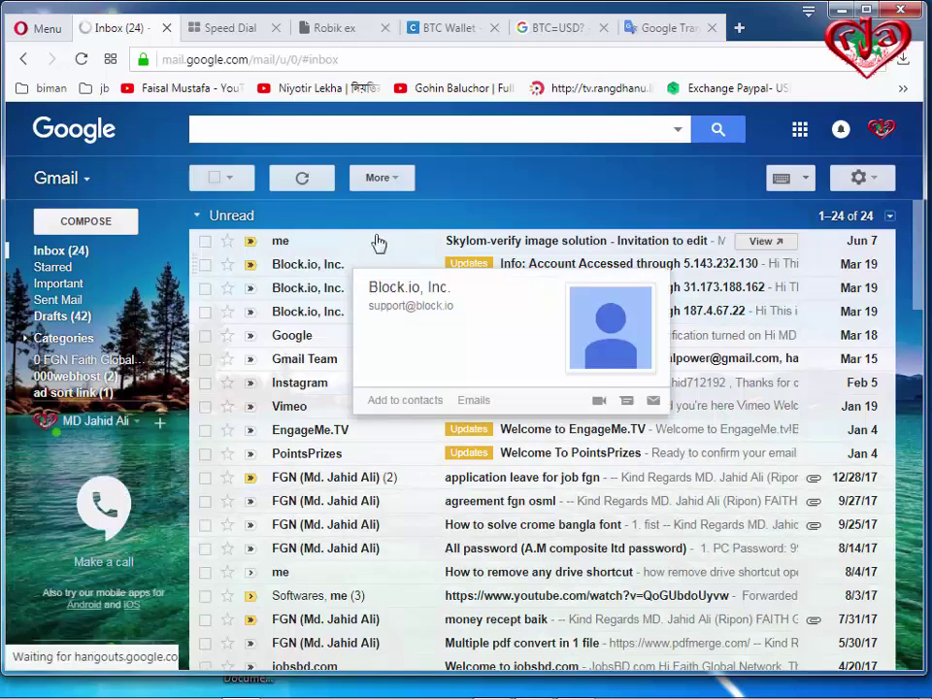
Return to Robik ex, highlight the 30 USD exchange's amount and ID, and bring up Nokia PC Suite
click(338, 34)
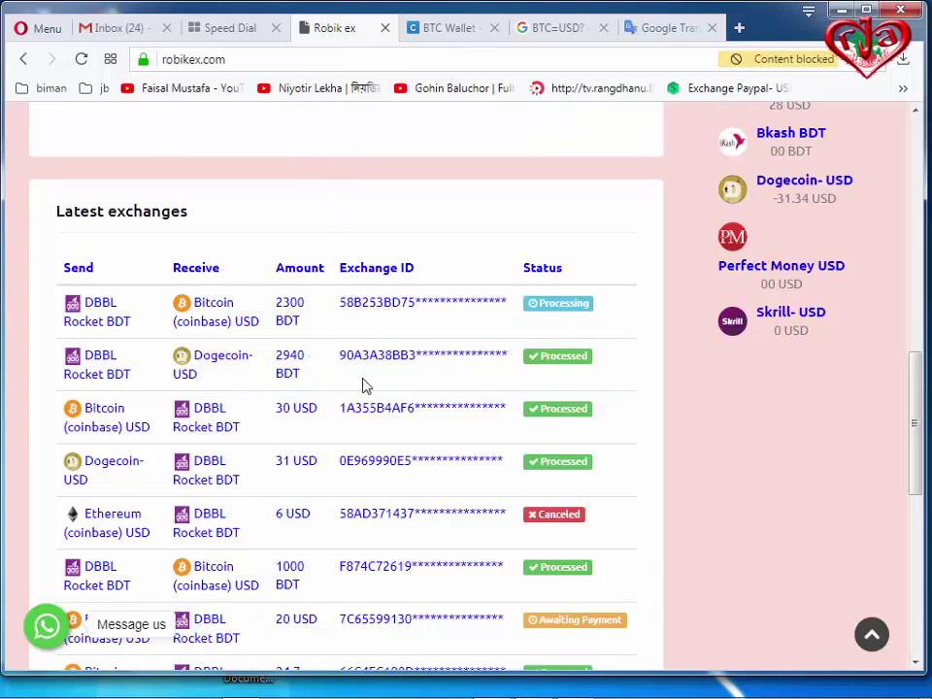
drag(275, 409, 388, 414)
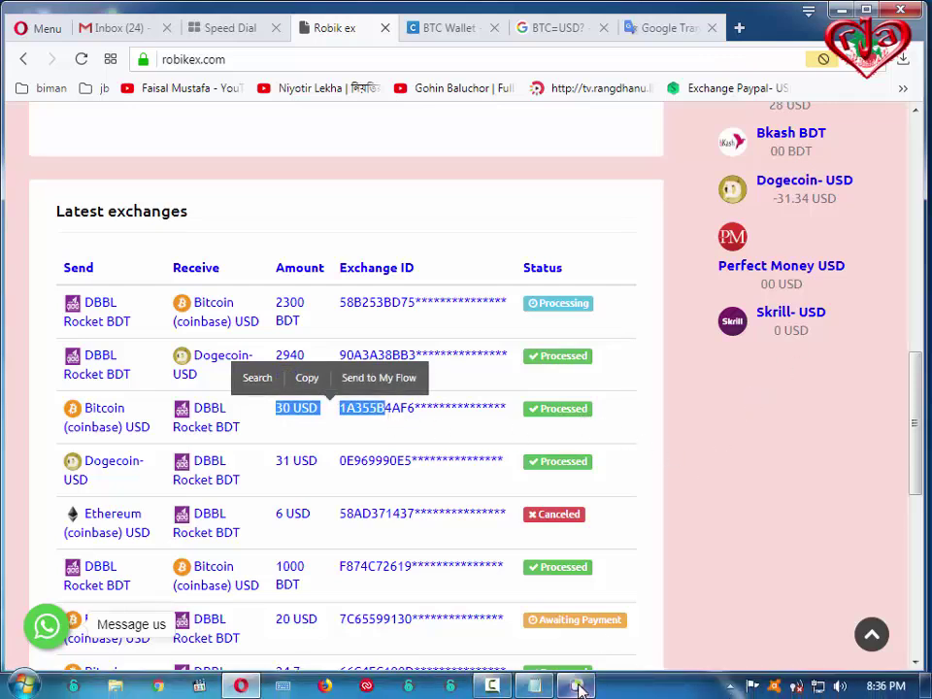
click(577, 685)
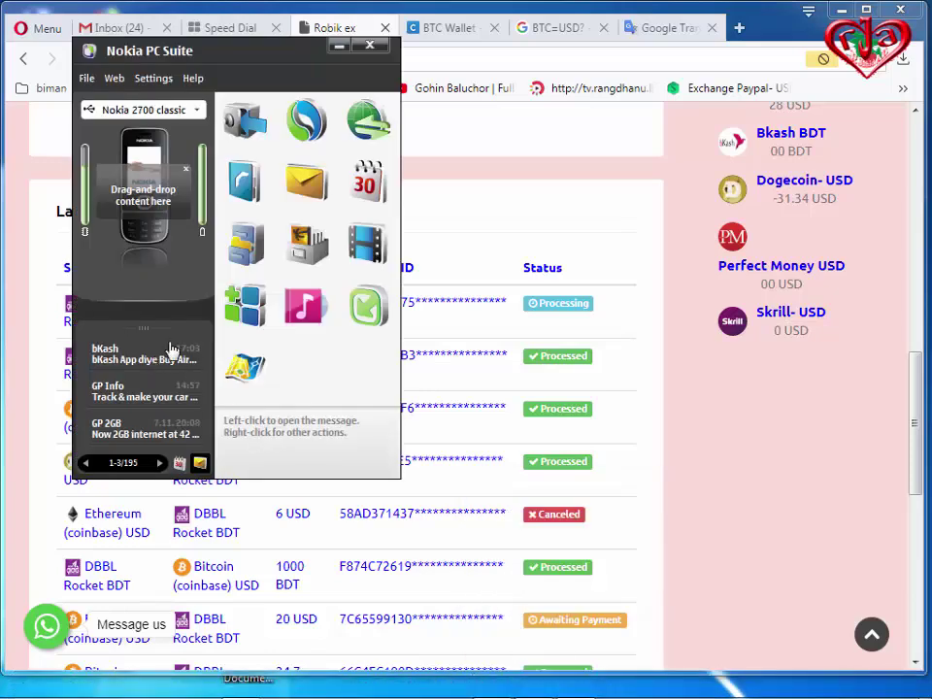
Close the Nokia PC Suite window to reveal Robik Ex's Latest exchanges table
mouse_move(158, 356)
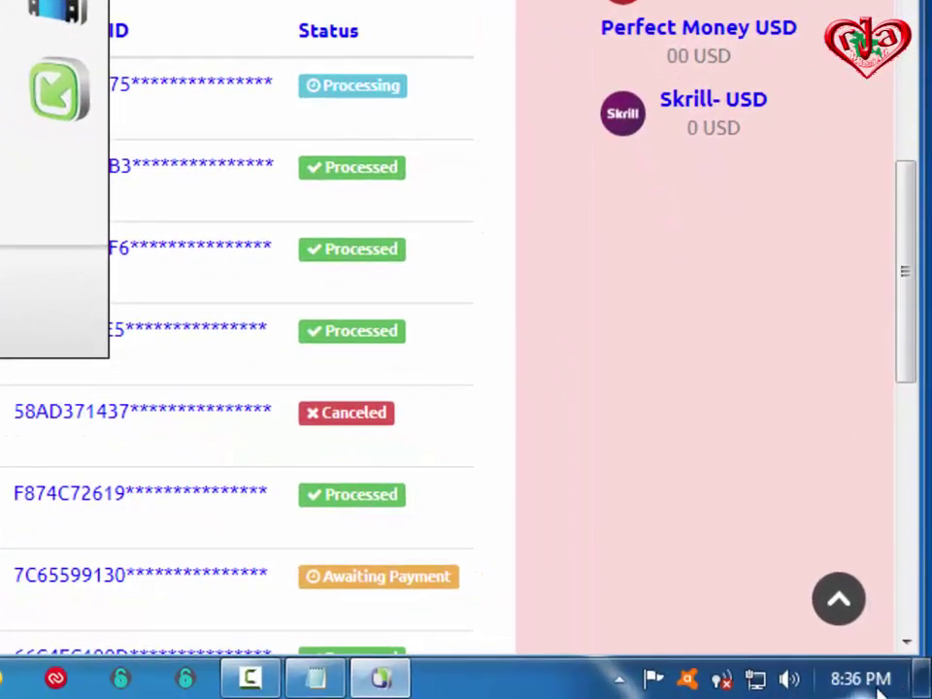
mouse_move(878, 686)
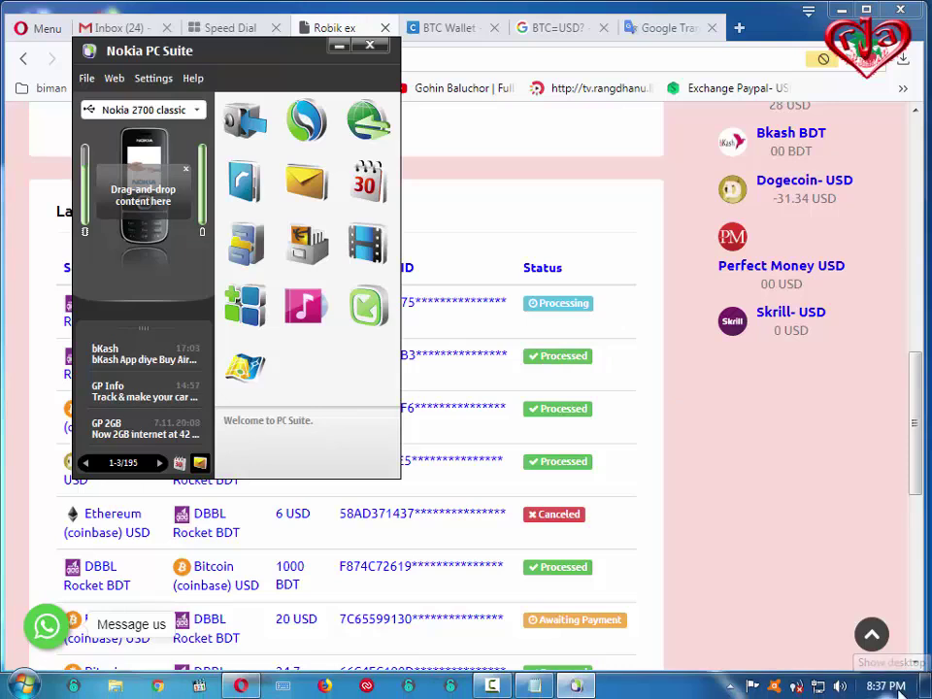
mouse_move(897, 687)
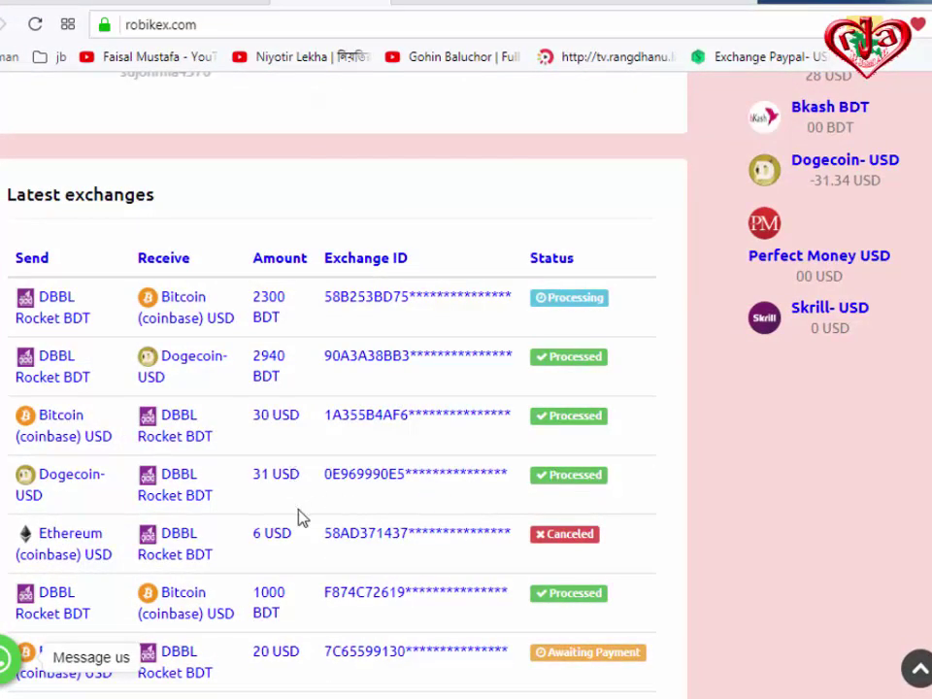
Scroll through Latest exchanges to review the 30 USD and 2300 BDT exchanges
scroll(305, 583, down, 2)
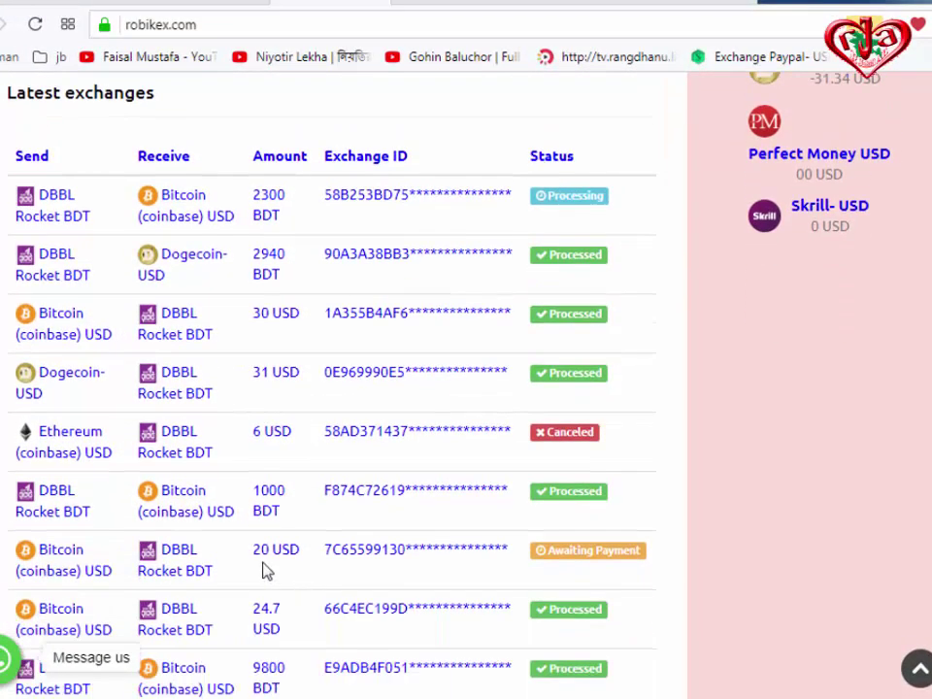
scroll(302, 568, down, 2)
scroll(301, 571, down, 2)
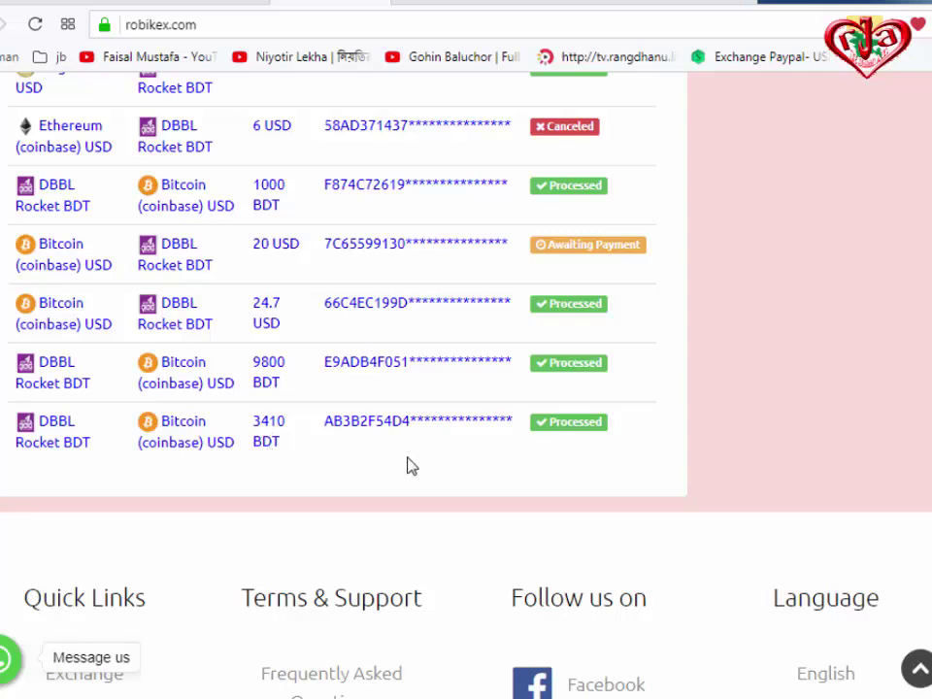
scroll(408, 466, up, 2)
scroll(407, 466, up, 2)
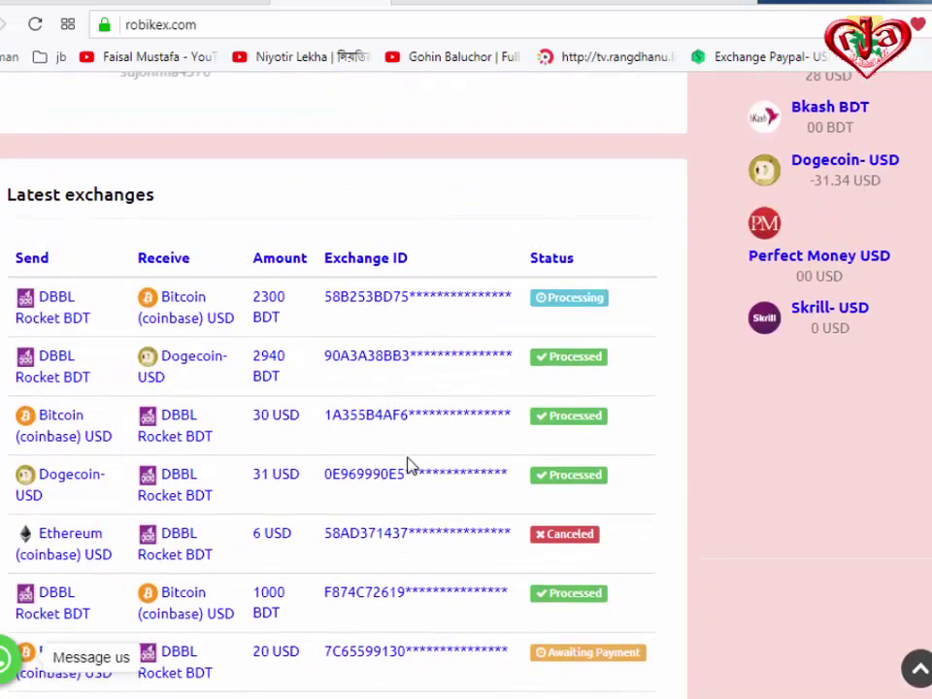
scroll(408, 466, up, 2)
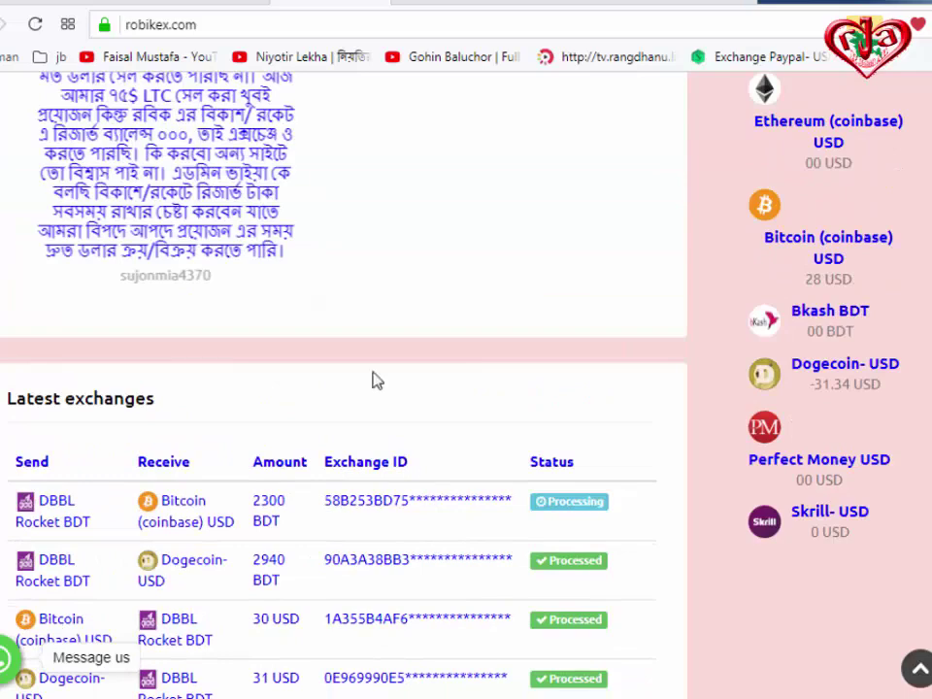
Reload the page, select the 30 USD exchange's ID, then scroll back to the top
click(35, 25)
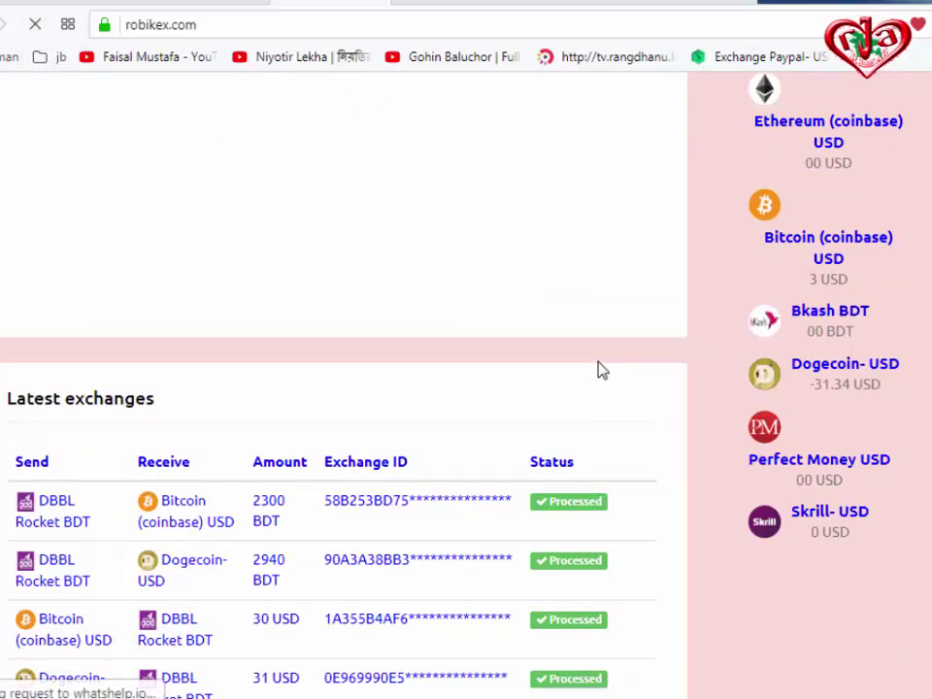
scroll(482, 495, down, 2)
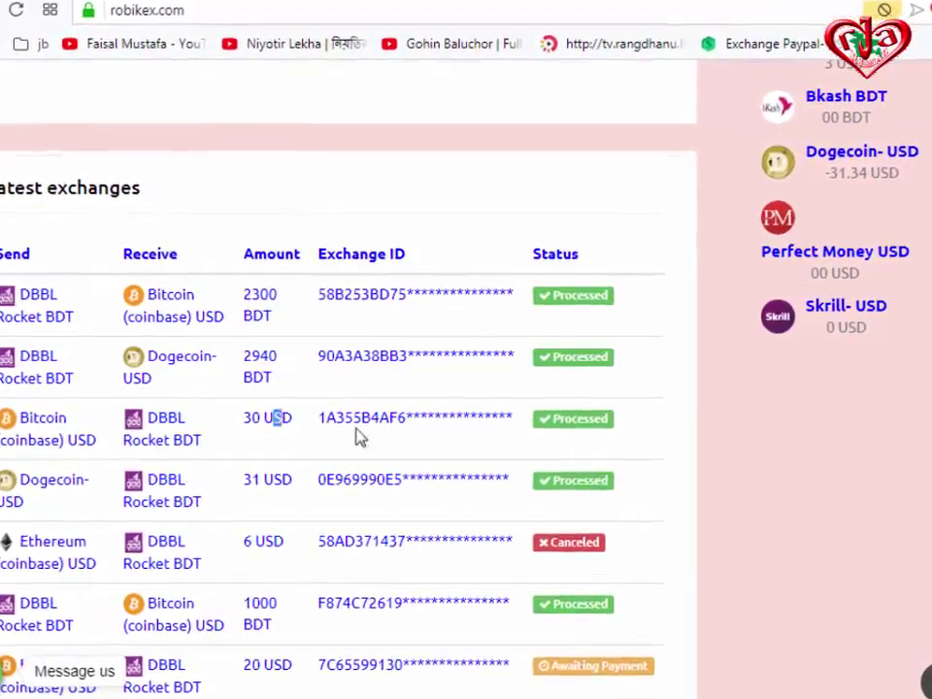
drag(472, 419, 277, 423)
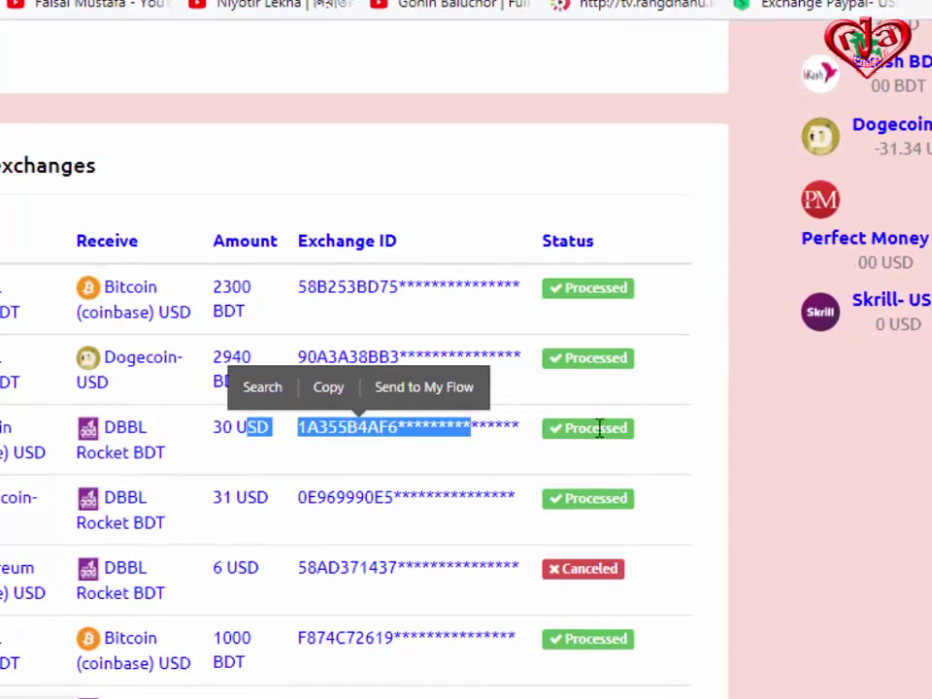
click(749, 450)
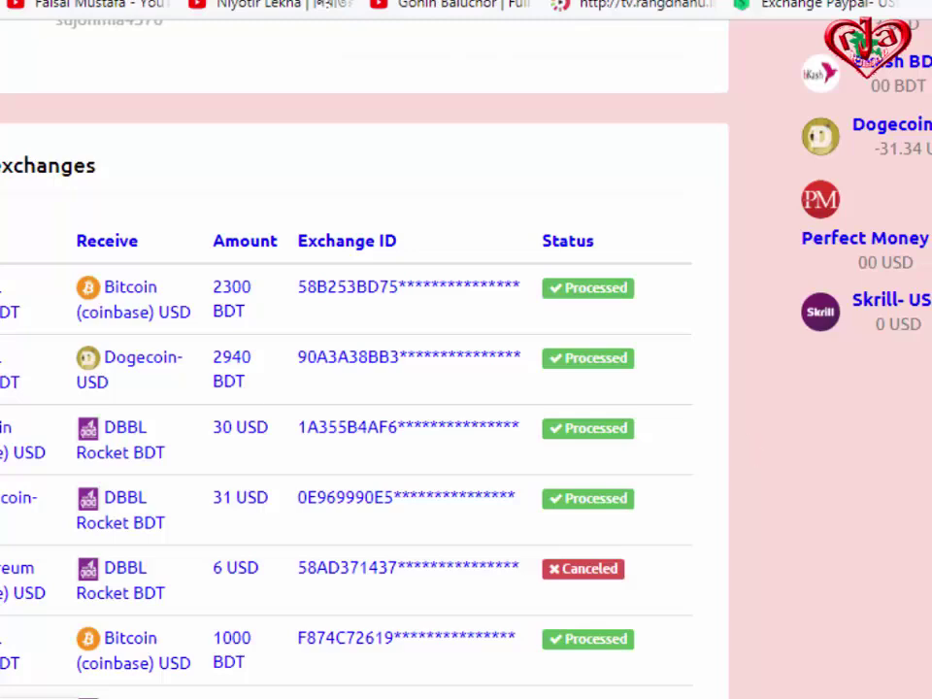
scroll(891, 456, up, 5)
scroll(889, 452, up, 8)
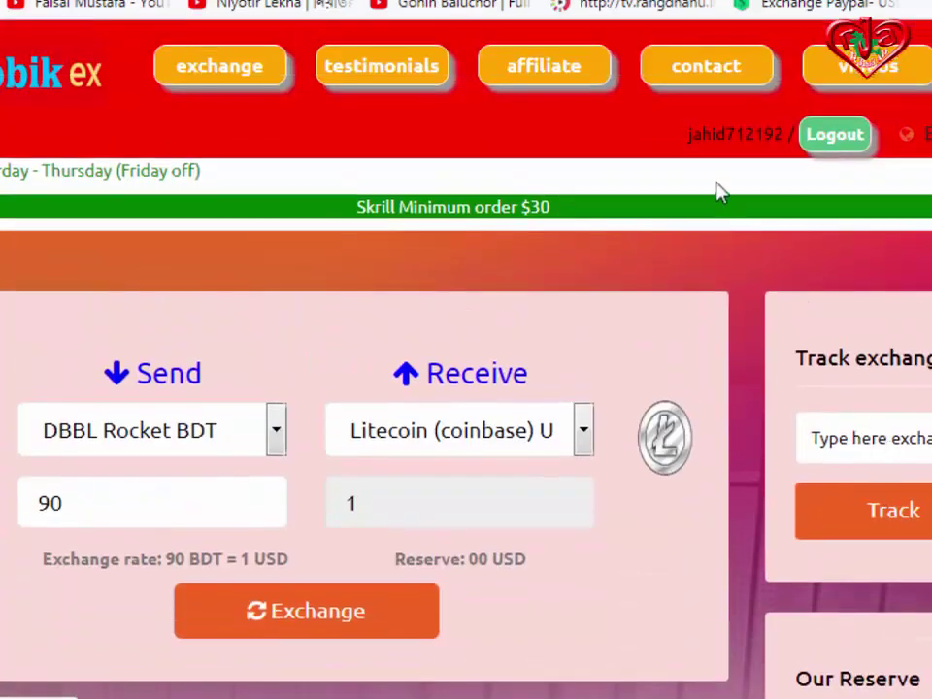
Check that the 30 USD exchange shows as Processed in My Exchanges, then restore Nokia PC Suite
click(708, 135)
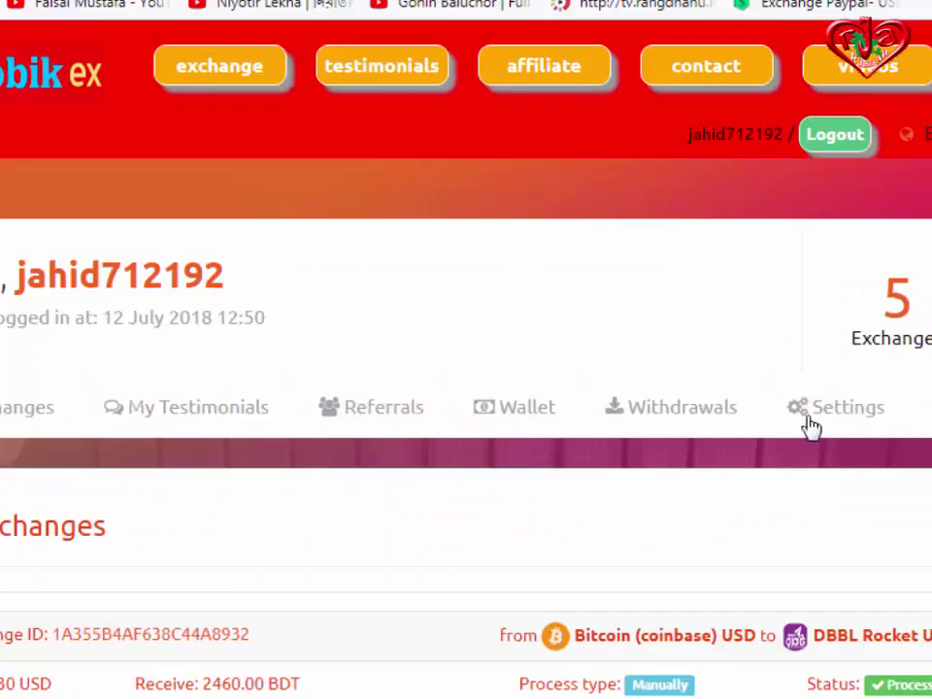
scroll(810, 427, down, 3)
scroll(807, 426, down, 2)
scroll(807, 427, down, 1)
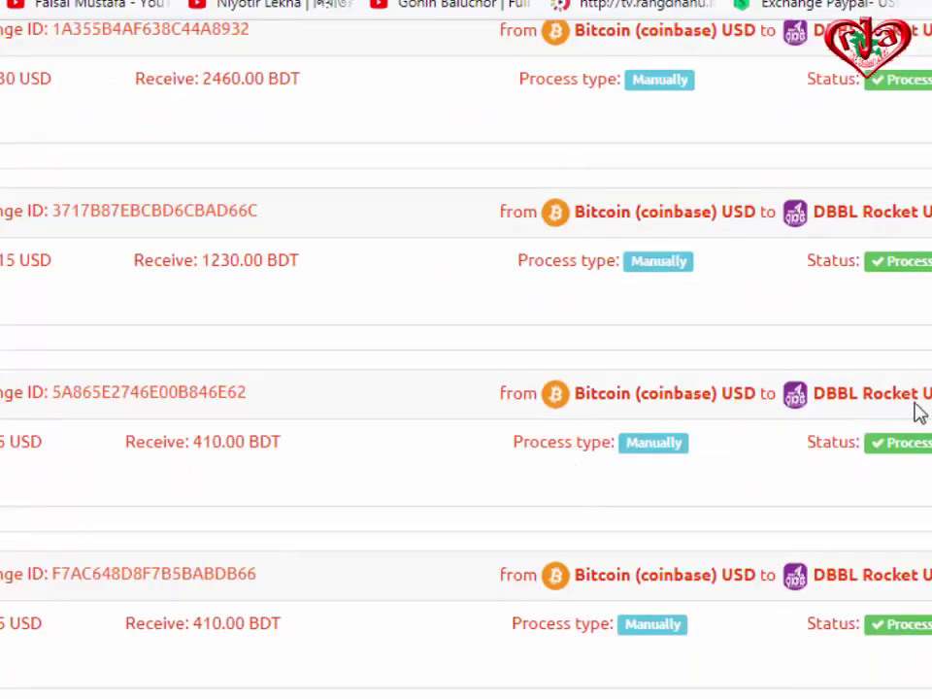
scroll(912, 412, down, 2)
scroll(776, 428, up, 5)
scroll(776, 486, up, 3)
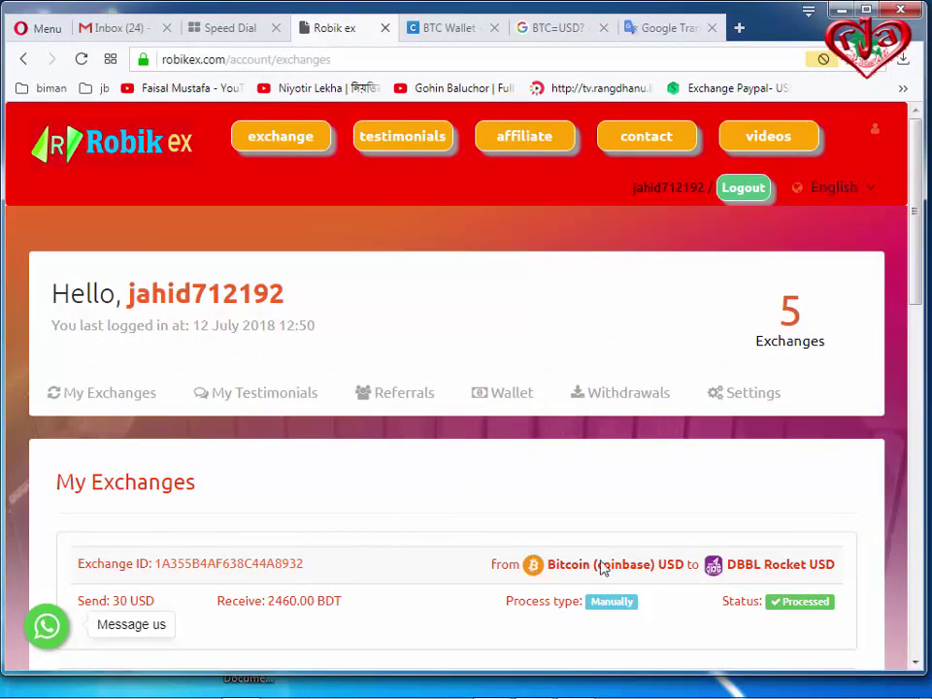
click(574, 687)
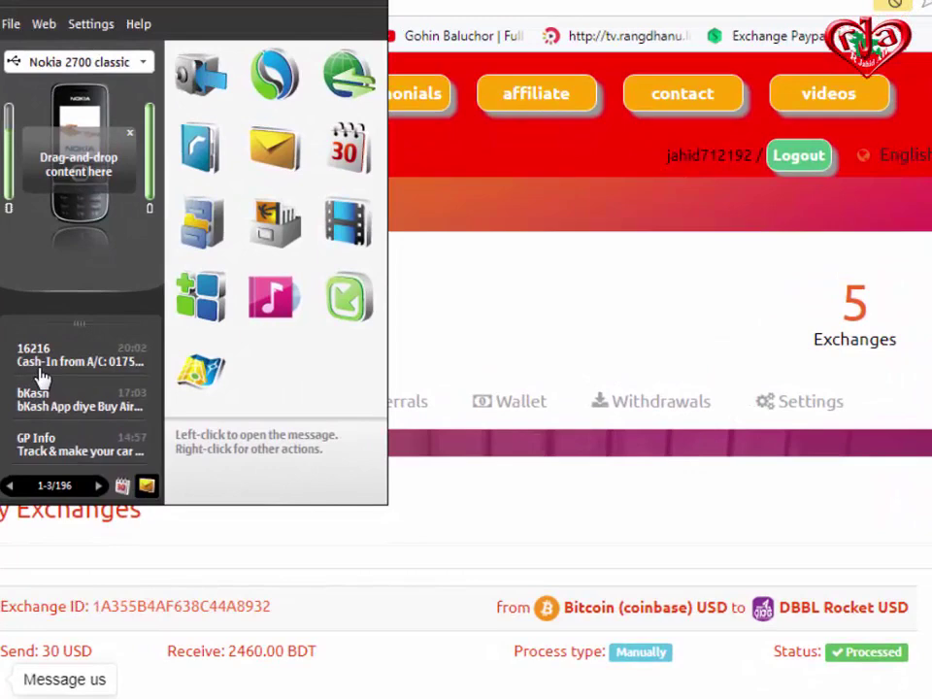
Open the 16216 Tk2,365.00 cash-in SMS from the PC Suite message list
mouse_move(50, 377)
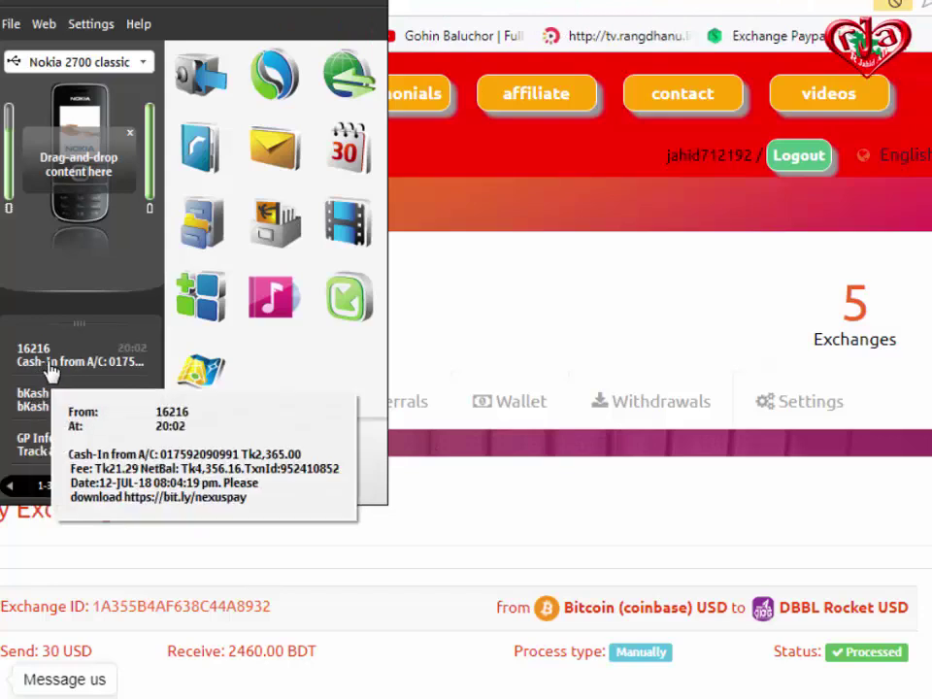
click(51, 372)
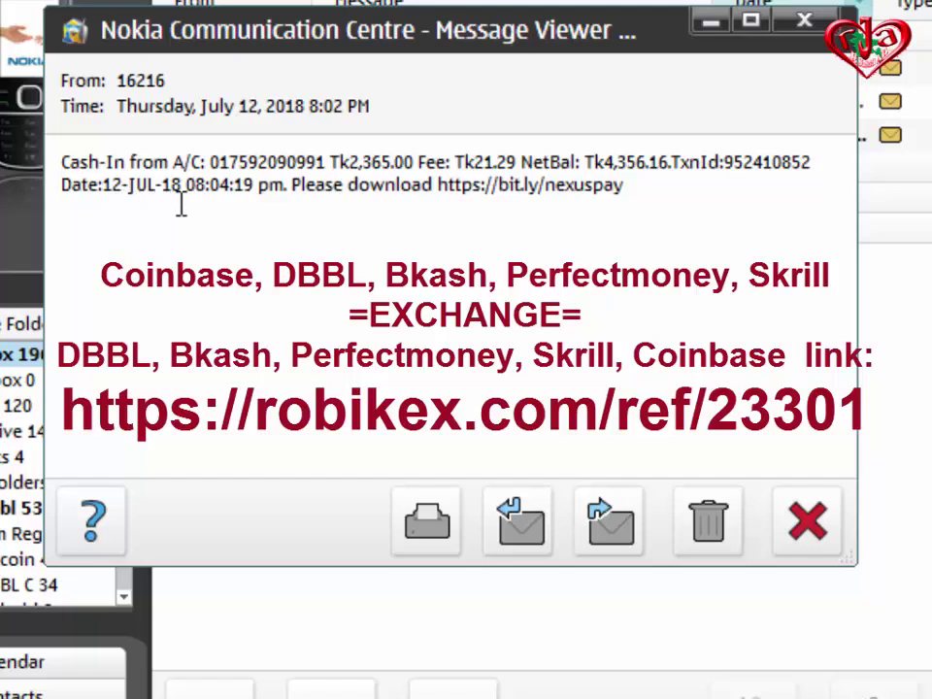
Compare the SMS date with today's date on the system calendar, then close the Message Viewer
triple_click(126, 194)
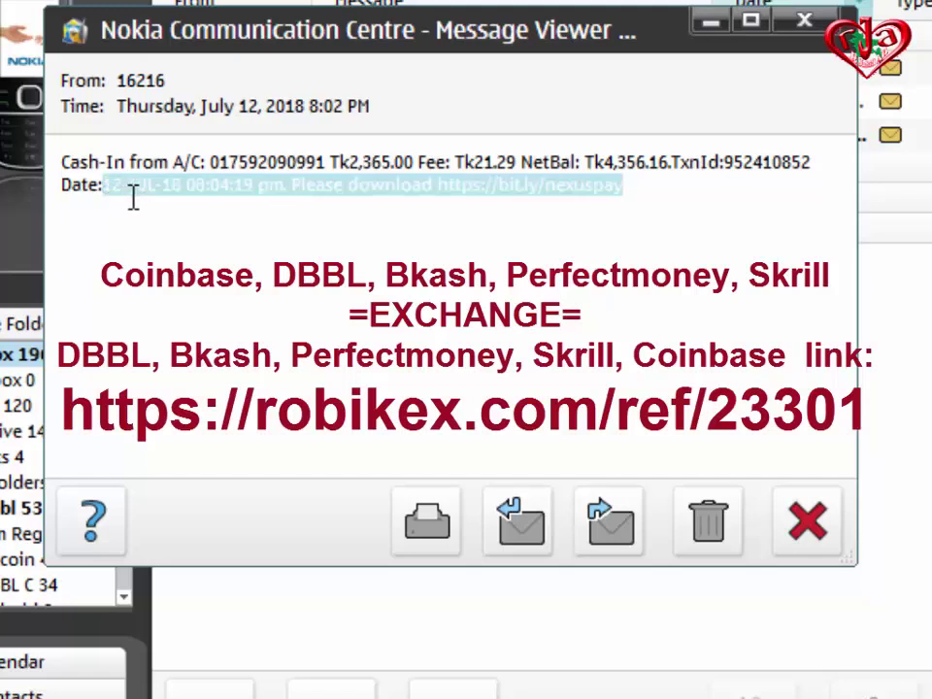
click(239, 242)
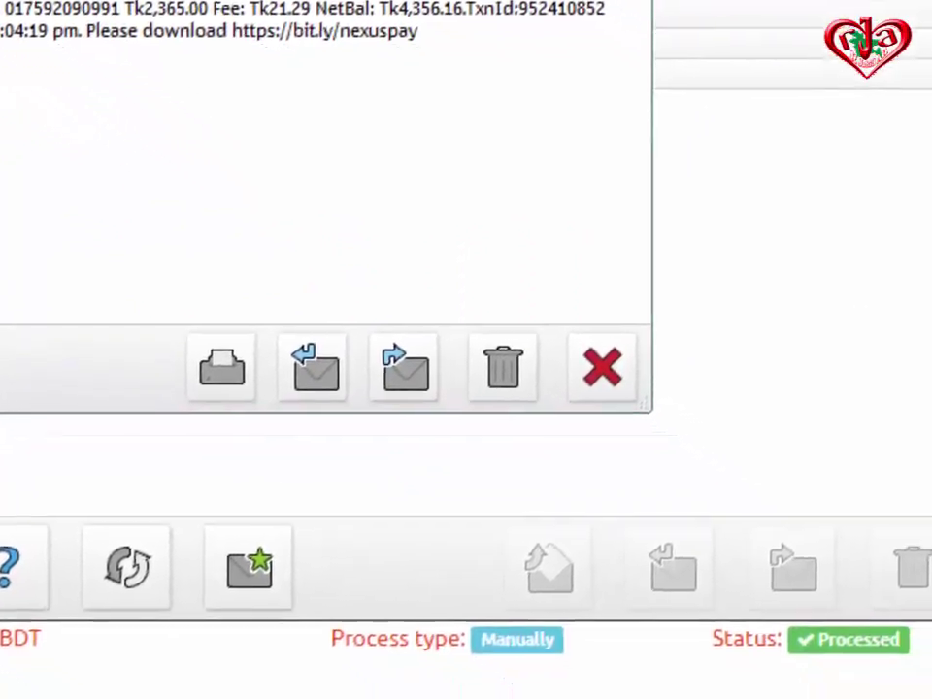
click(852, 680)
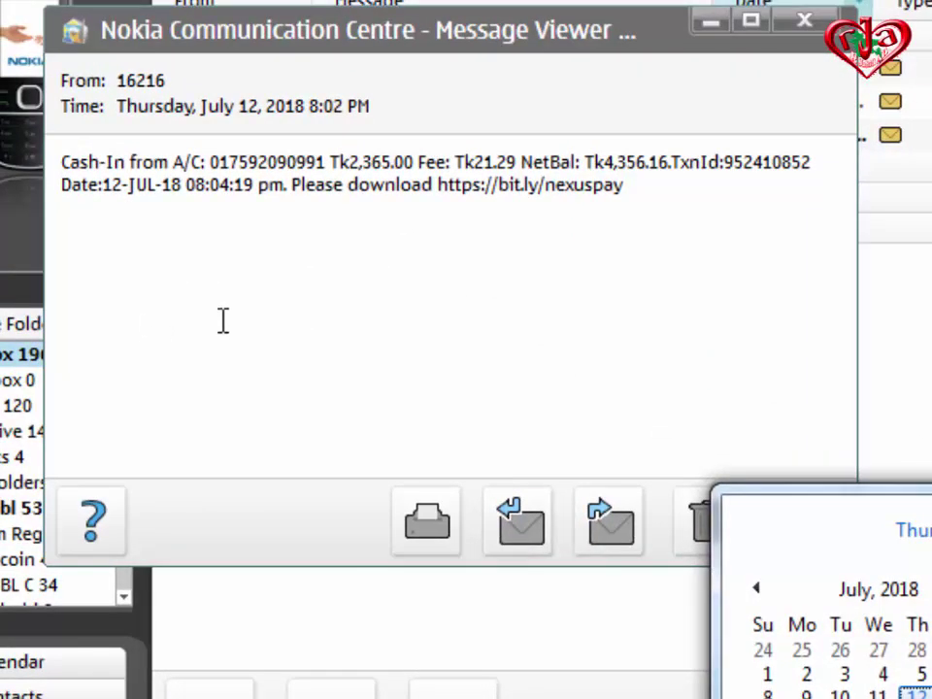
click(305, 298)
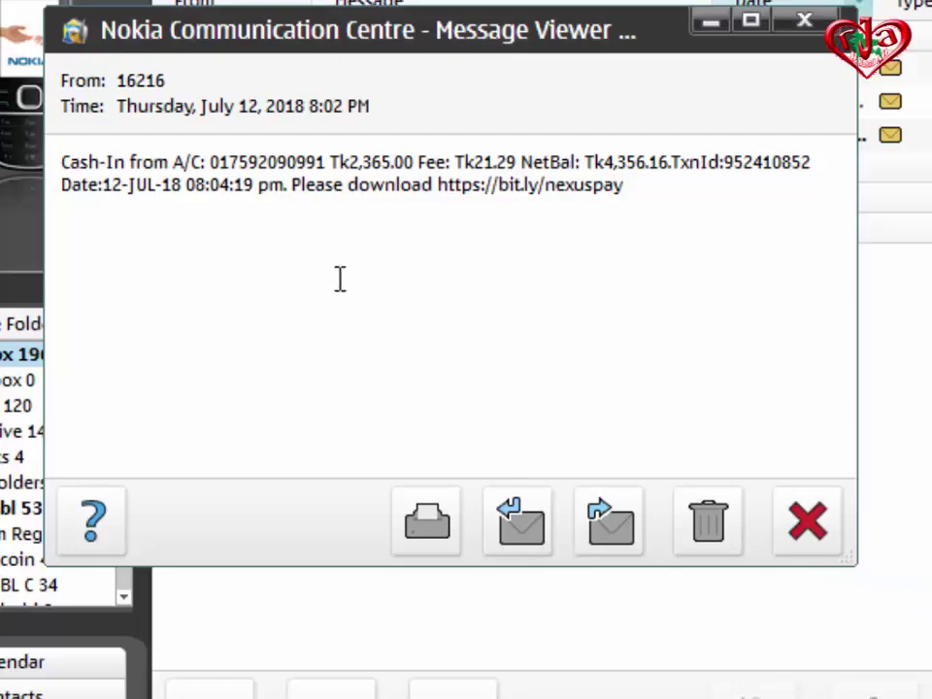
key(Escape)
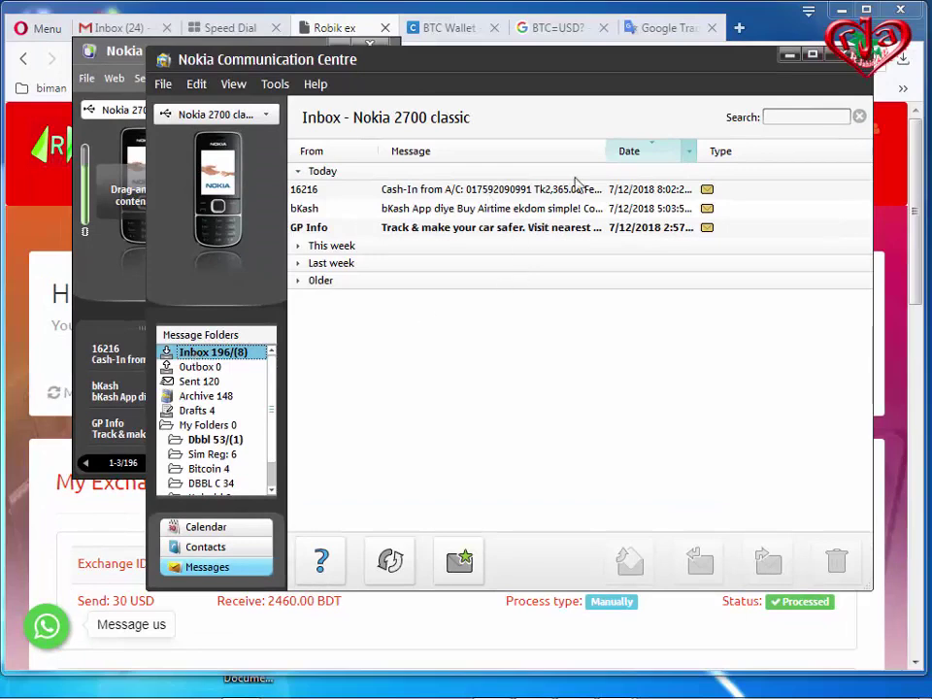
Close Nokia Communication Centre, leaving the PC Suite window with the 16216 message
key(alt+F4)
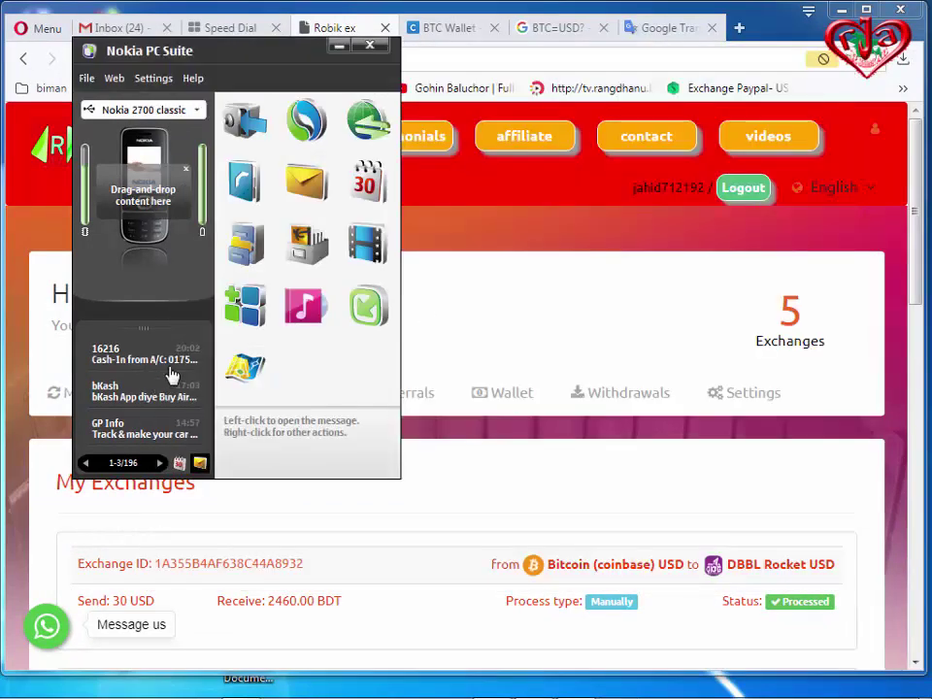
mouse_move(183, 369)
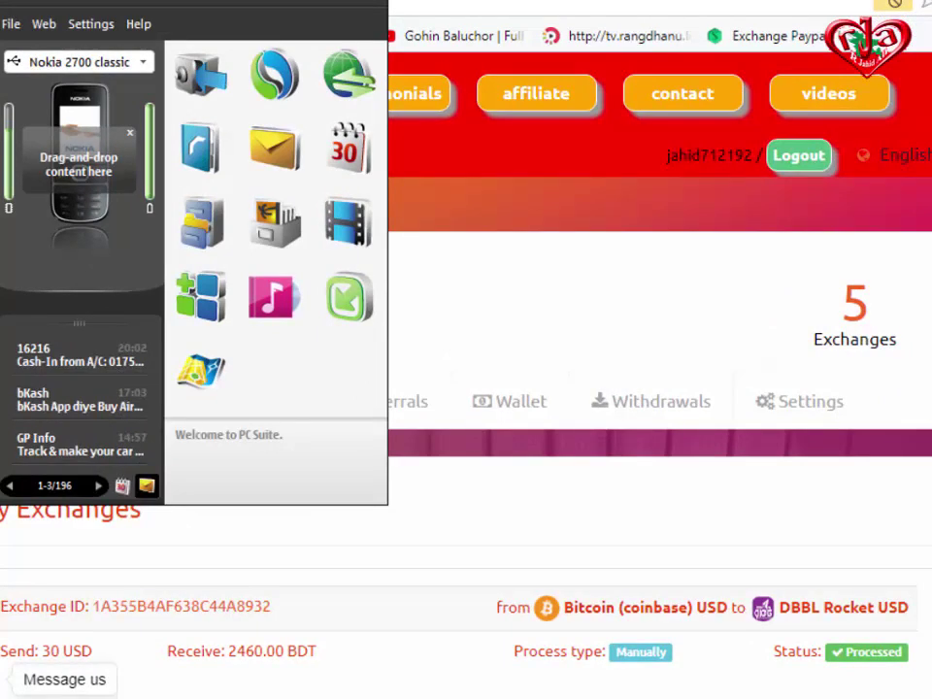
mouse_move(58, 361)
Minimize Nokia PC Suite and review the 30 USD to 2460.00 BDT exchange marked Processed
click(306, 3)
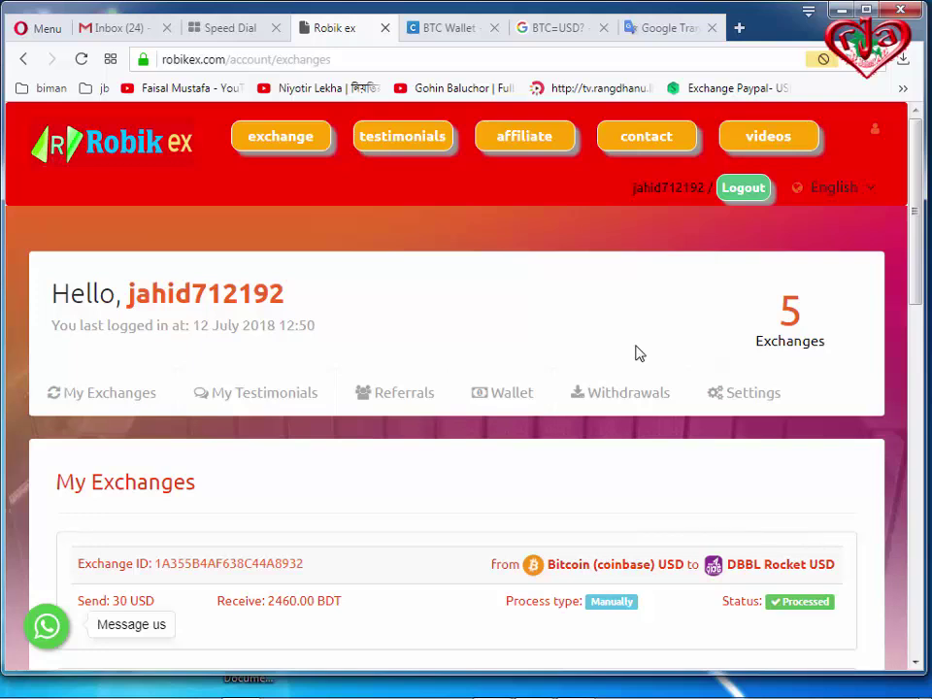
scroll(670, 349, down, 1)
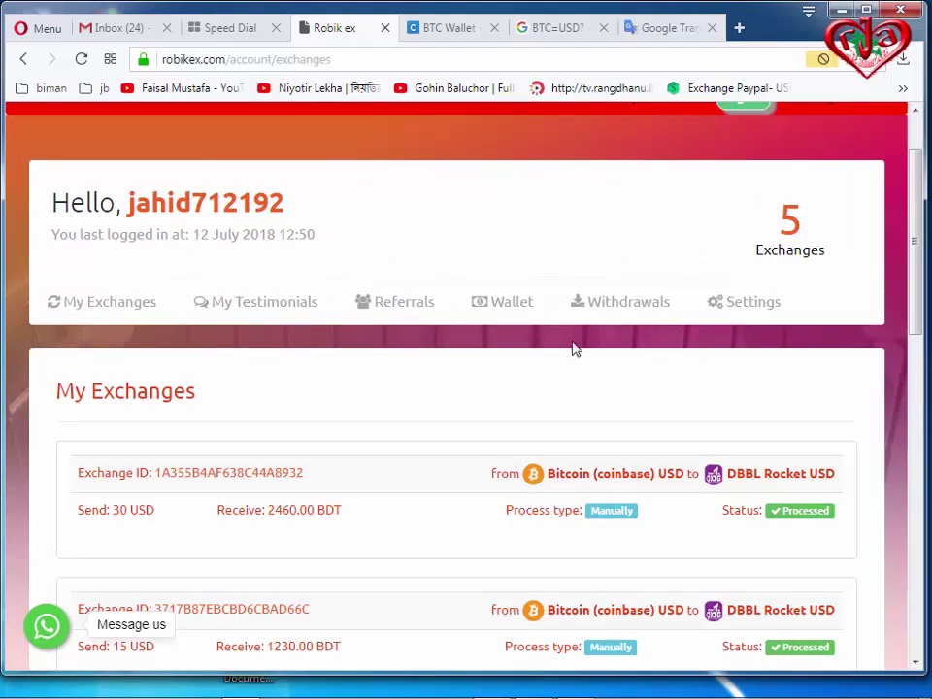
scroll(573, 348, up, 1)
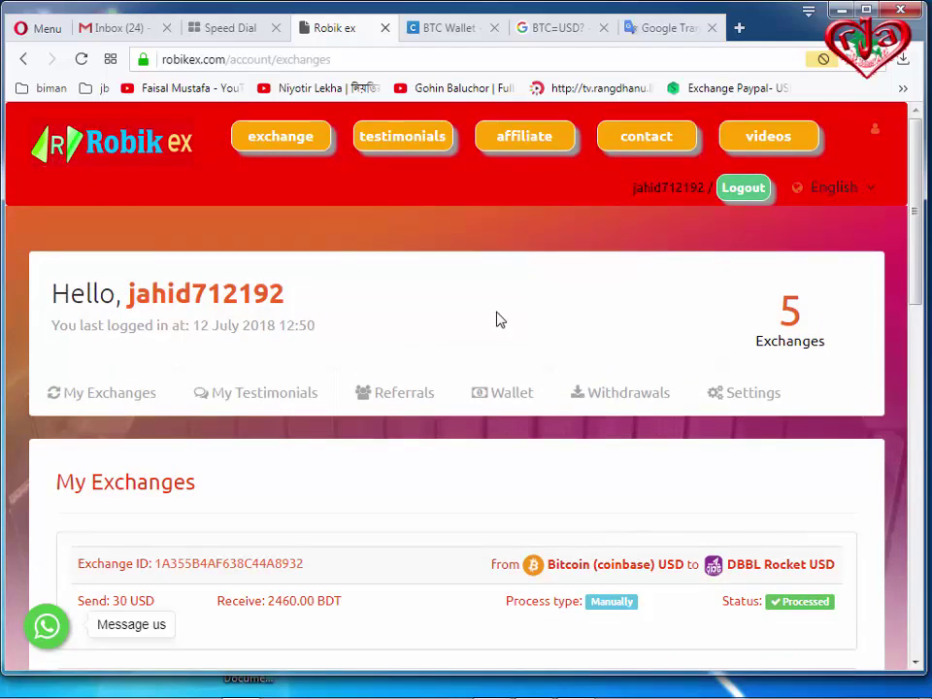